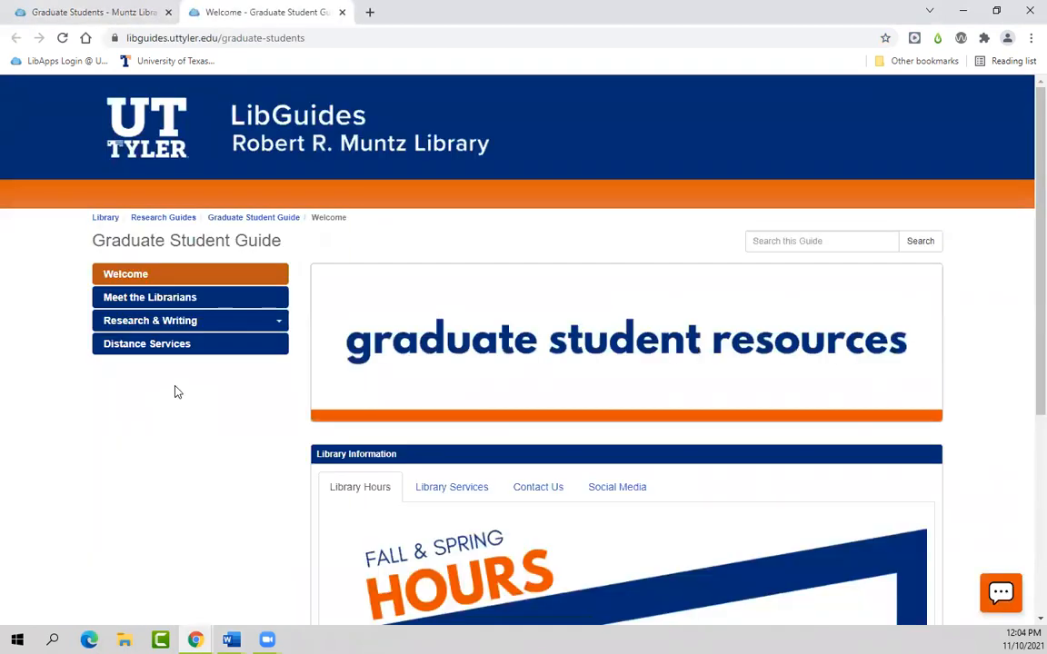
Step: Leave the guide's Distance Services page for the UT Tyler library homepage
{"action": "left_click", "coordinate": [173, 354]}
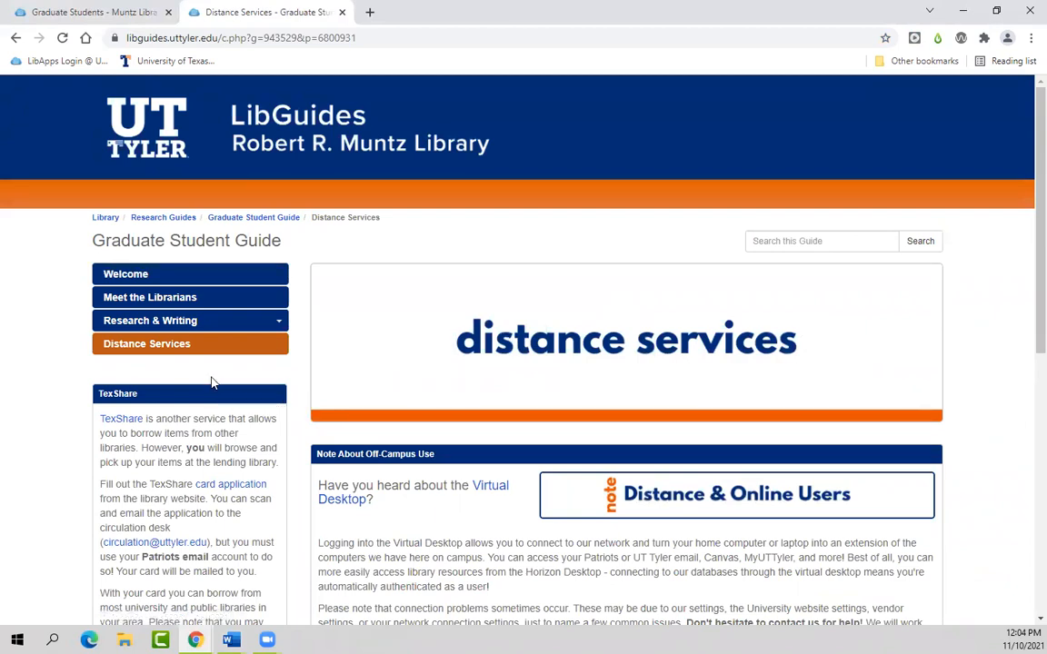
{"action": "mouse_move", "coordinate": [179, 329]}
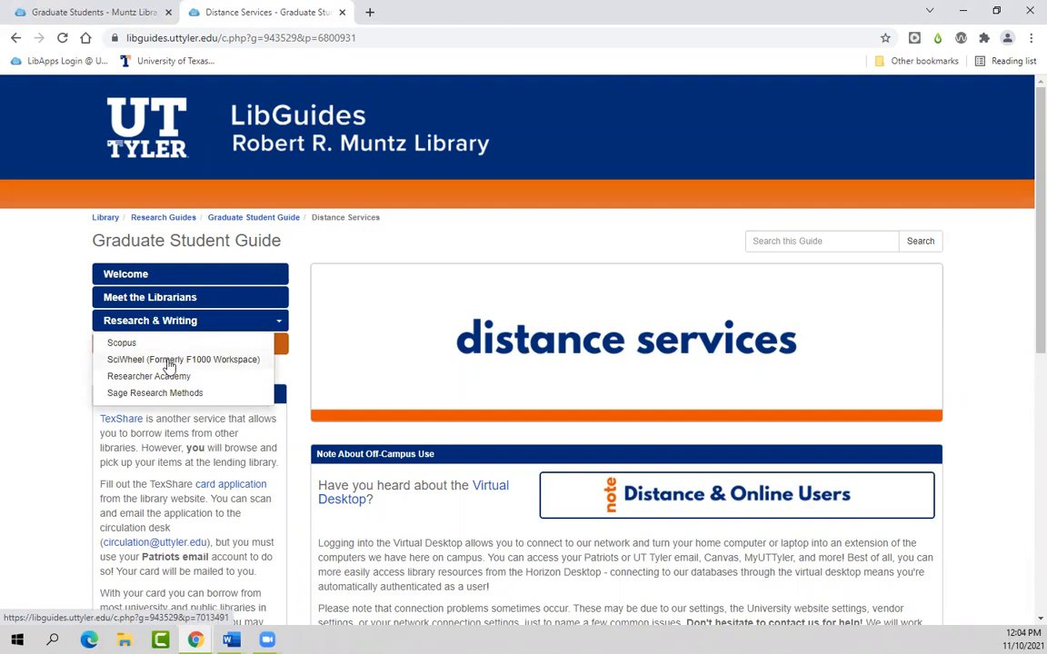
{"action": "left_click", "coordinate": [182, 61]}
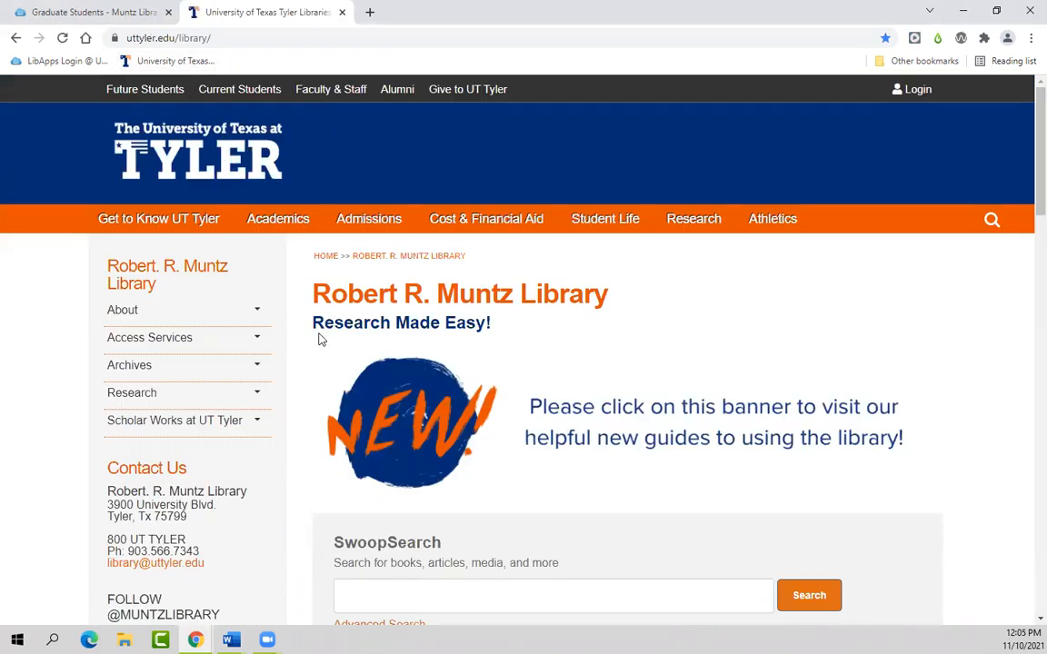
{"action": "scroll", "coordinate": [320, 340], "scroll_direction": "down", "scroll_amount": 3}
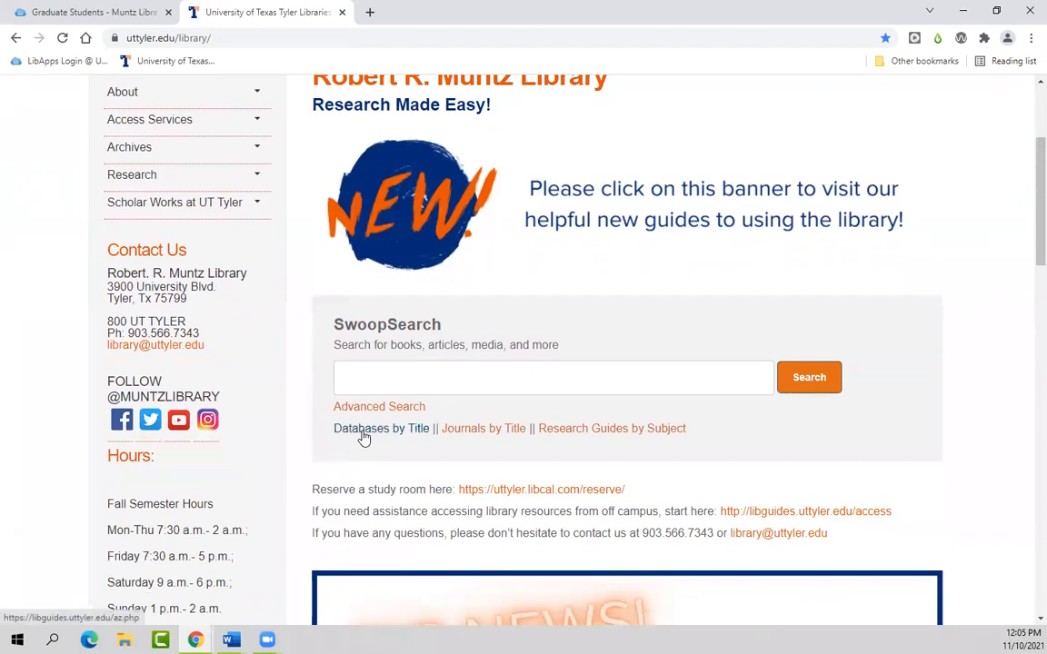
Step: Filter Databases by Title to letter S and open the Sciwheel database
{"action": "left_click", "coordinate": [364, 436]}
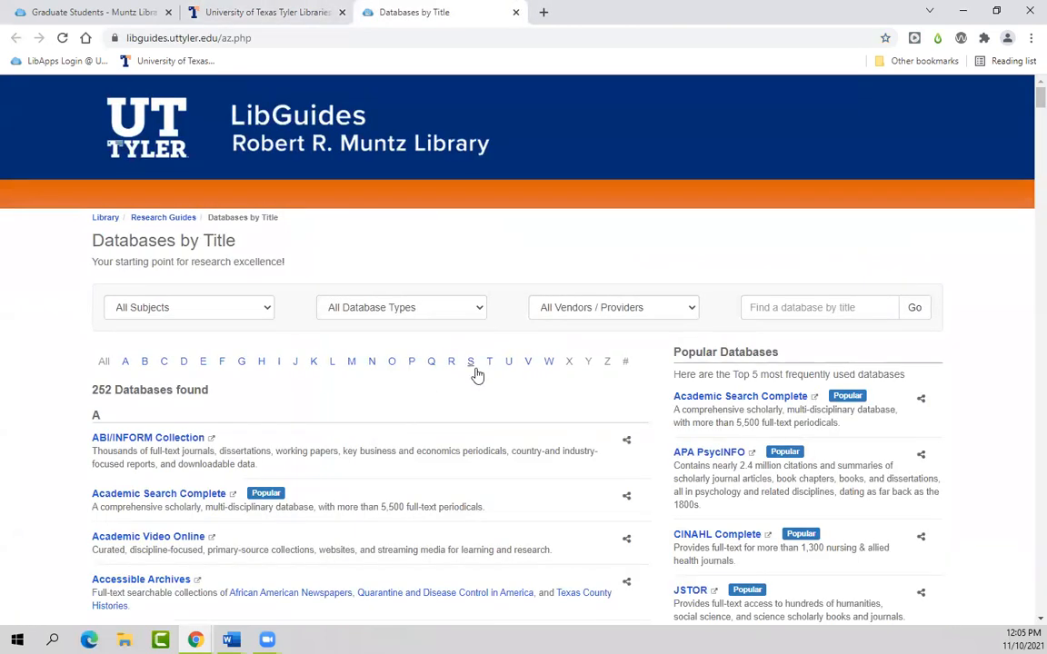
{"action": "left_click", "coordinate": [470, 362]}
{"action": "scroll", "coordinate": [274, 427], "scroll_direction": "down", "scroll_amount": 1}
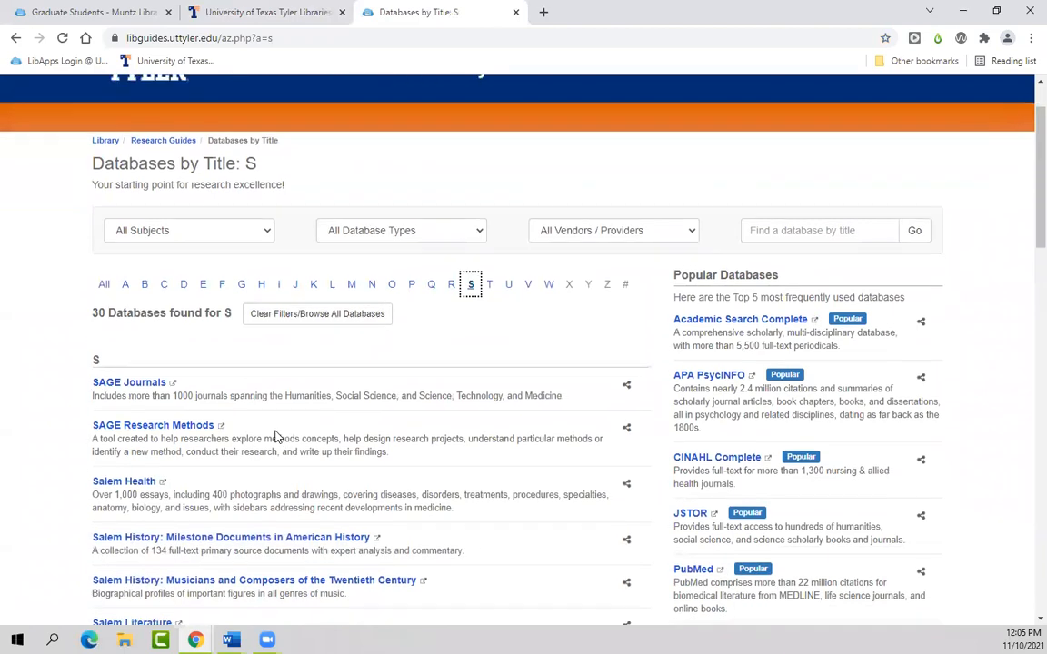
{"action": "scroll", "coordinate": [277, 436], "scroll_direction": "down", "scroll_amount": 4}
{"action": "scroll", "coordinate": [270, 445], "scroll_direction": "down", "scroll_amount": 3}
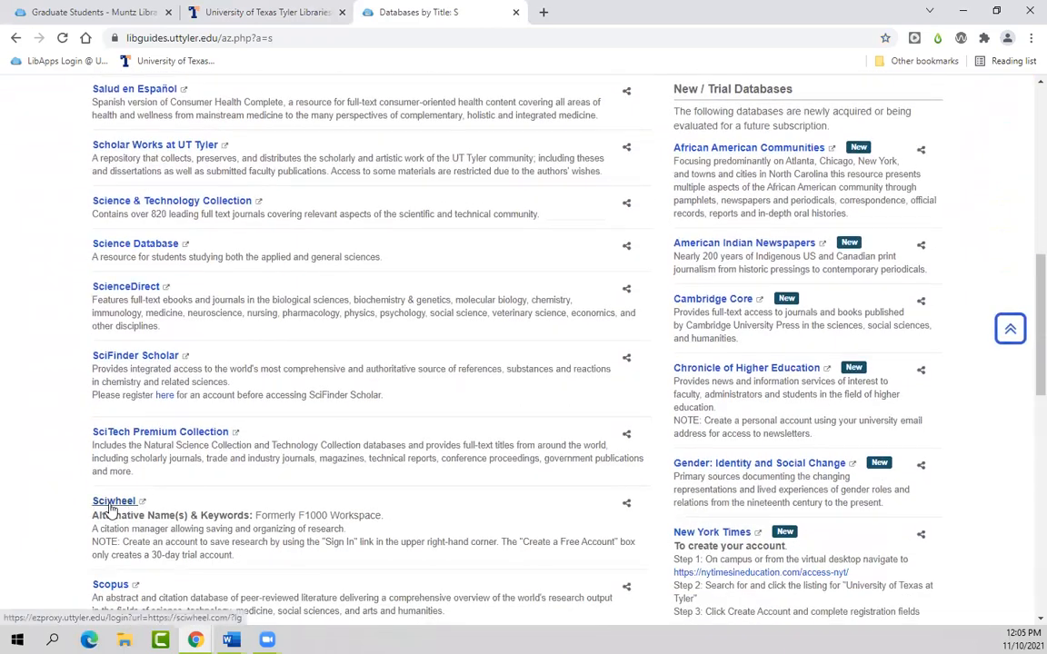
{"action": "left_click", "coordinate": [111, 503]}
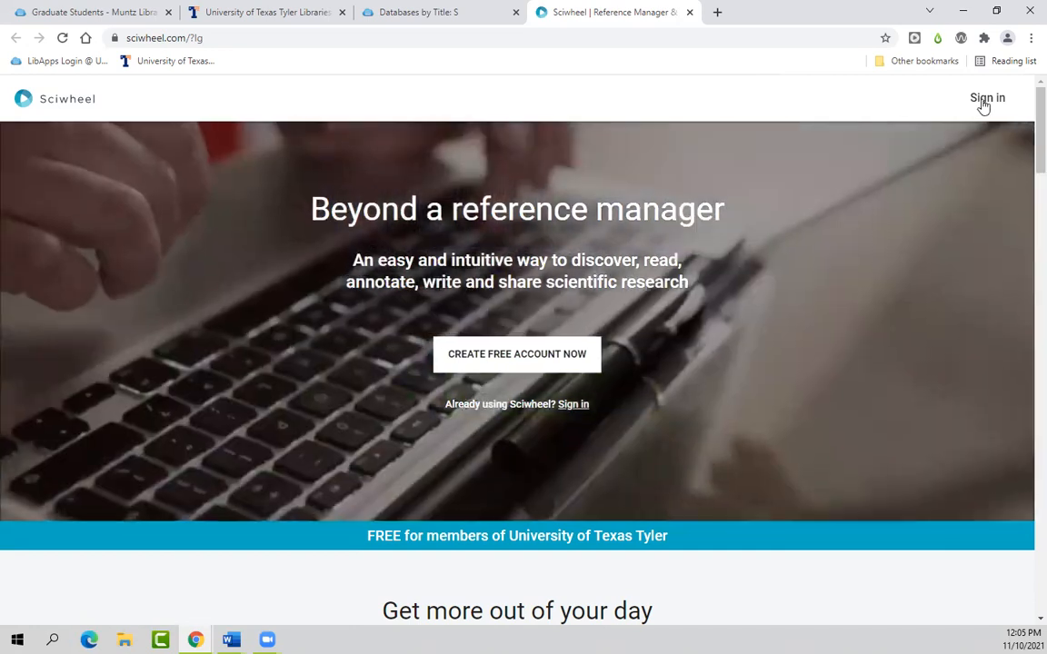
Step: Sign in to Sciwheel with the account e-mail and password, with Remember me unchecked
{"action": "left_click", "coordinate": [982, 100]}
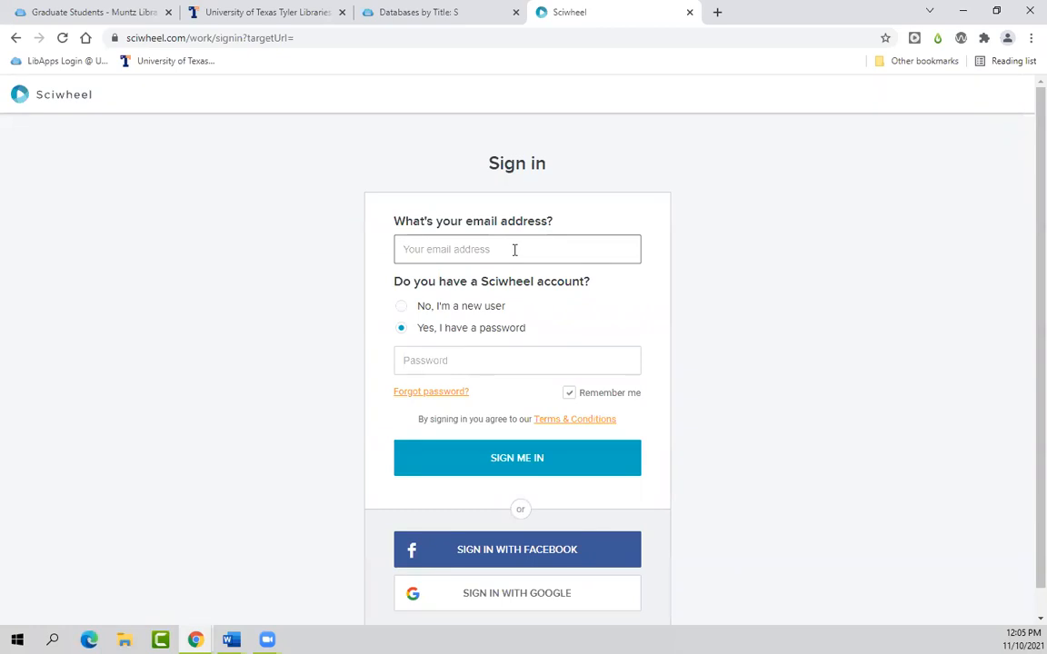
{"action": "key", "text": "Tab"}
{"action": "type", "text": "•••••"}
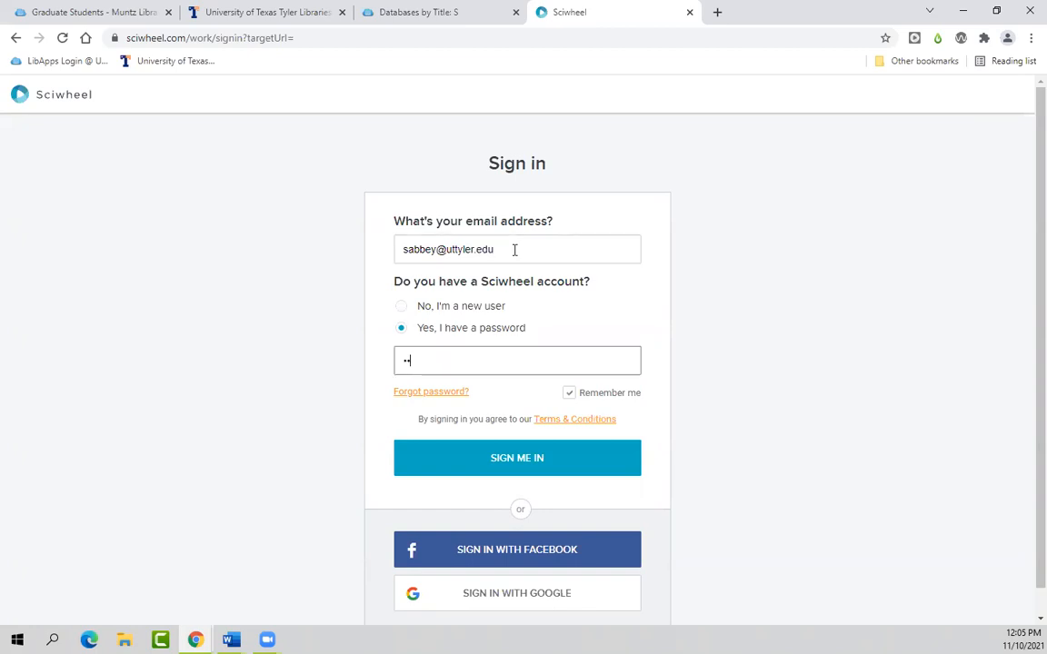
{"action": "type", "text": "••••"}
{"action": "left_click", "coordinate": [569, 394]}
{"action": "left_click", "coordinate": [541, 467]}
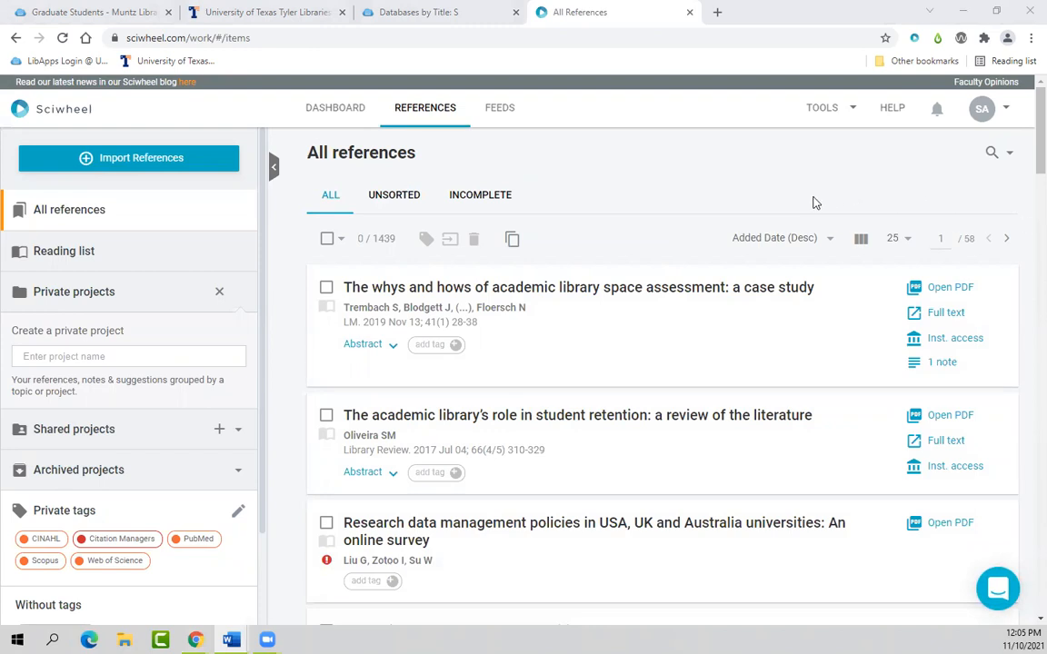
Step: Check the SA account dropdown, then bring up the Help guide's popular FAQs and videos
{"action": "left_click", "coordinate": [997, 115]}
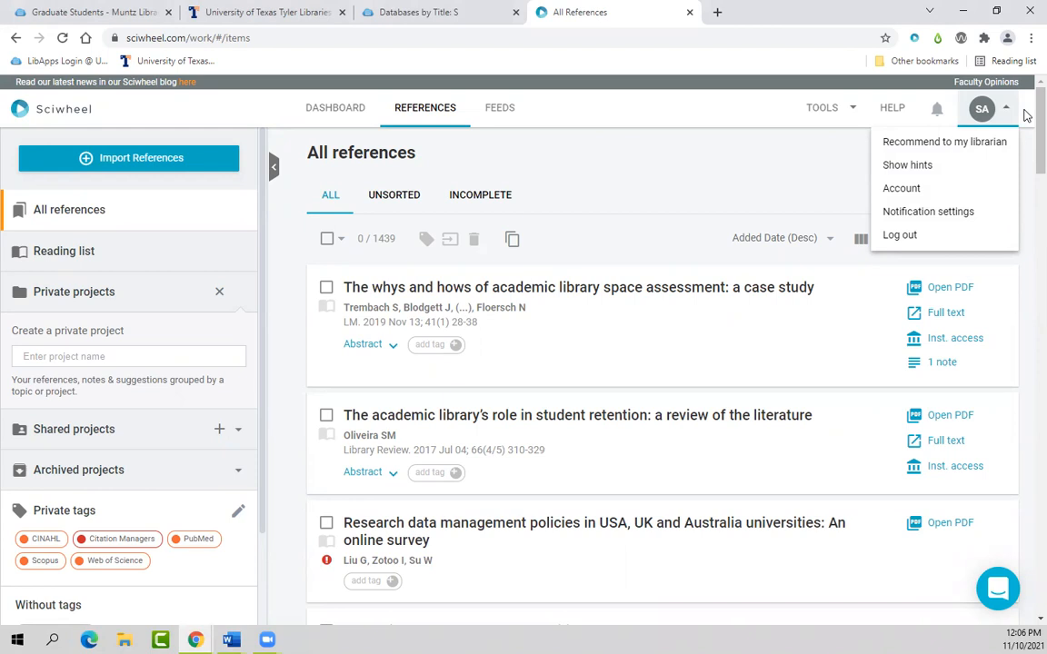
{"action": "left_click", "coordinate": [1024, 113]}
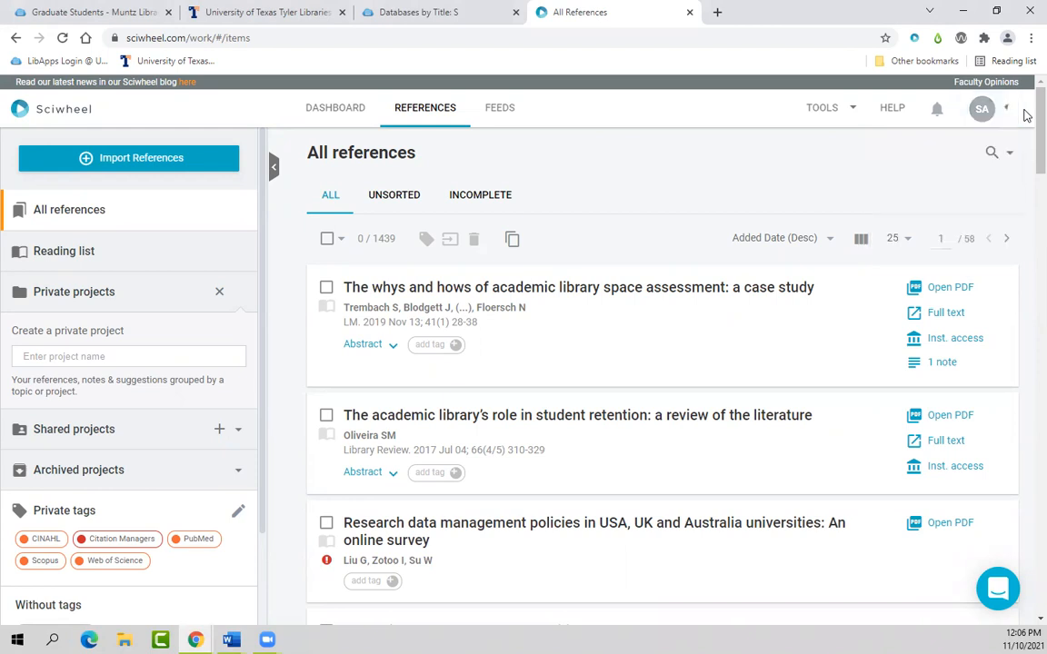
{"action": "left_click", "coordinate": [900, 116]}
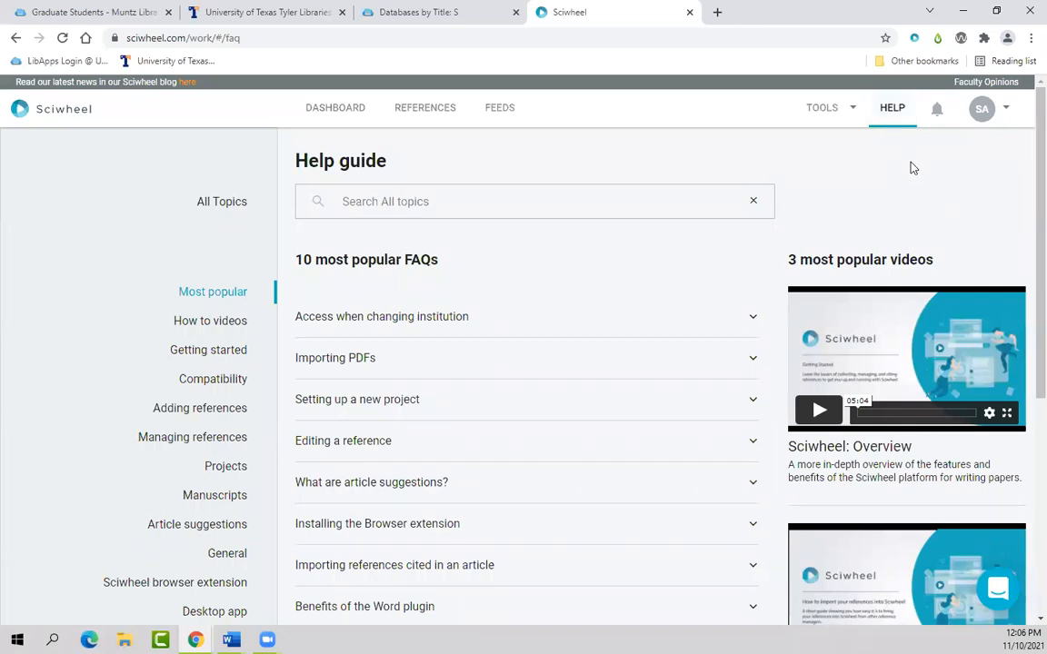
Step: Glance at the support chat and Tools menu, then return to the All references library
{"action": "left_click", "coordinate": [998, 591]}
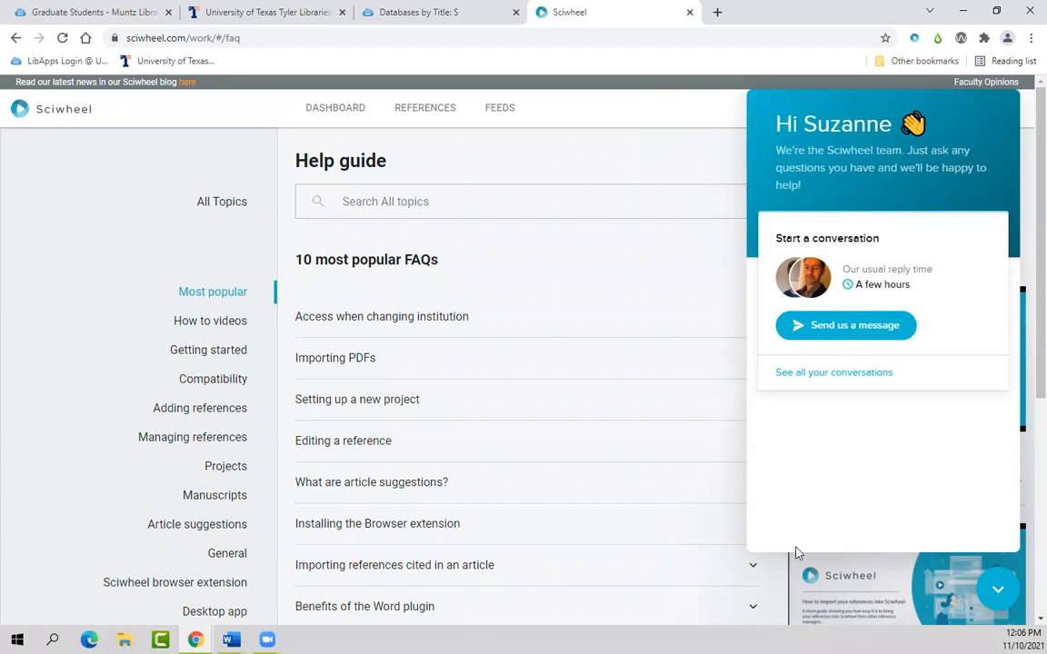
{"action": "left_click", "coordinate": [996, 588]}
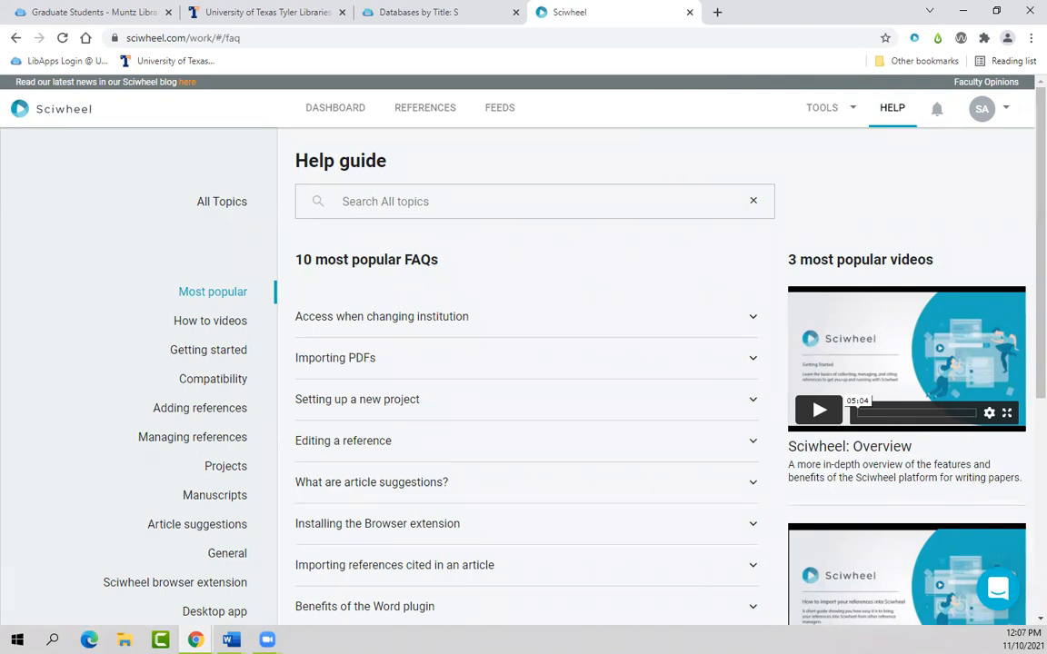
{"action": "left_click", "coordinate": [854, 110]}
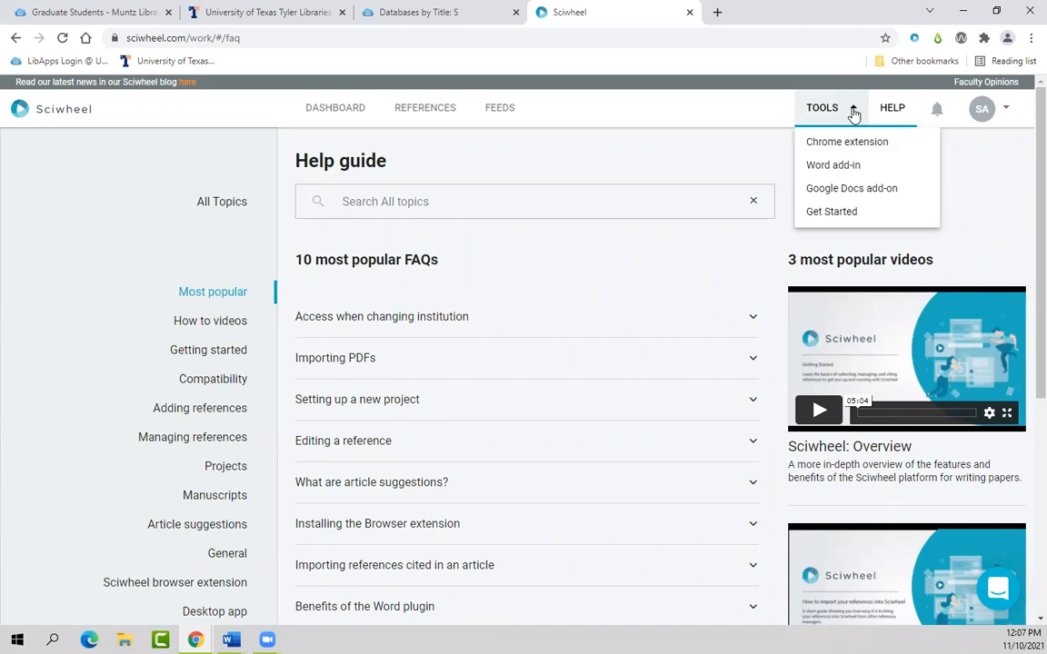
{"action": "key", "text": "alt+Tab"}
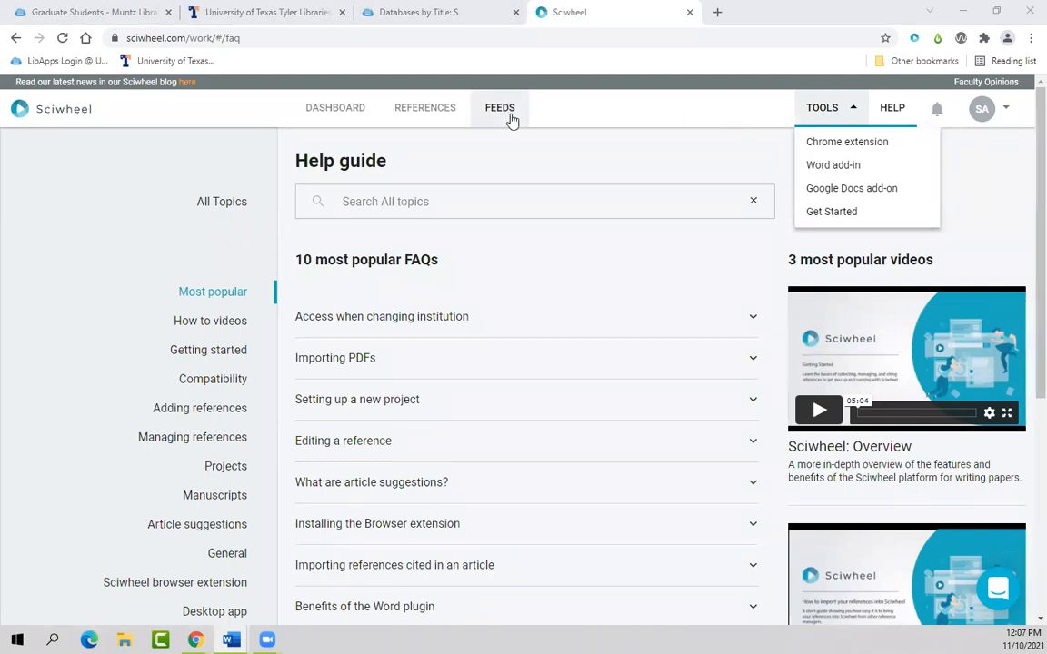
{"action": "left_click", "coordinate": [425, 122]}
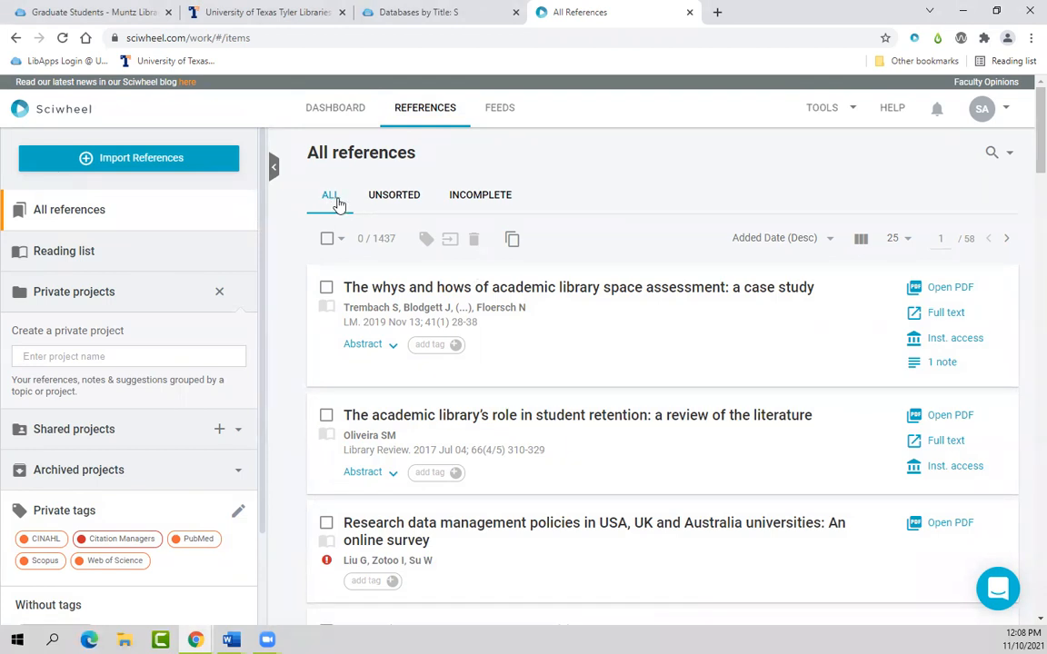
Step: Review the Unsorted and Incomplete references, then go to the empty Reading list
{"action": "left_click", "coordinate": [395, 205]}
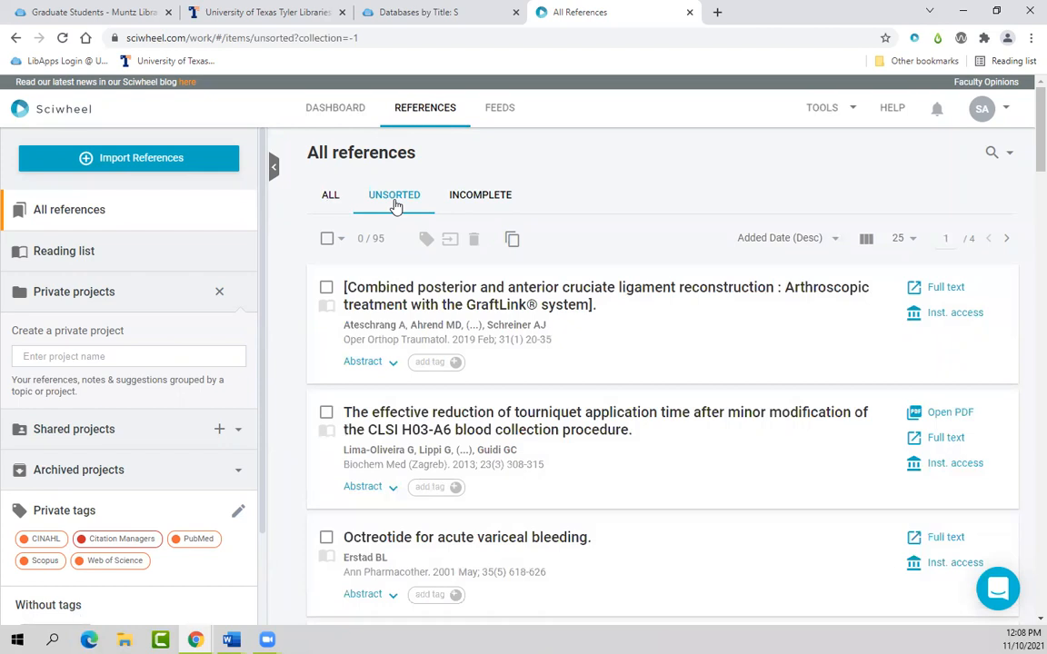
{"action": "left_click", "coordinate": [491, 205]}
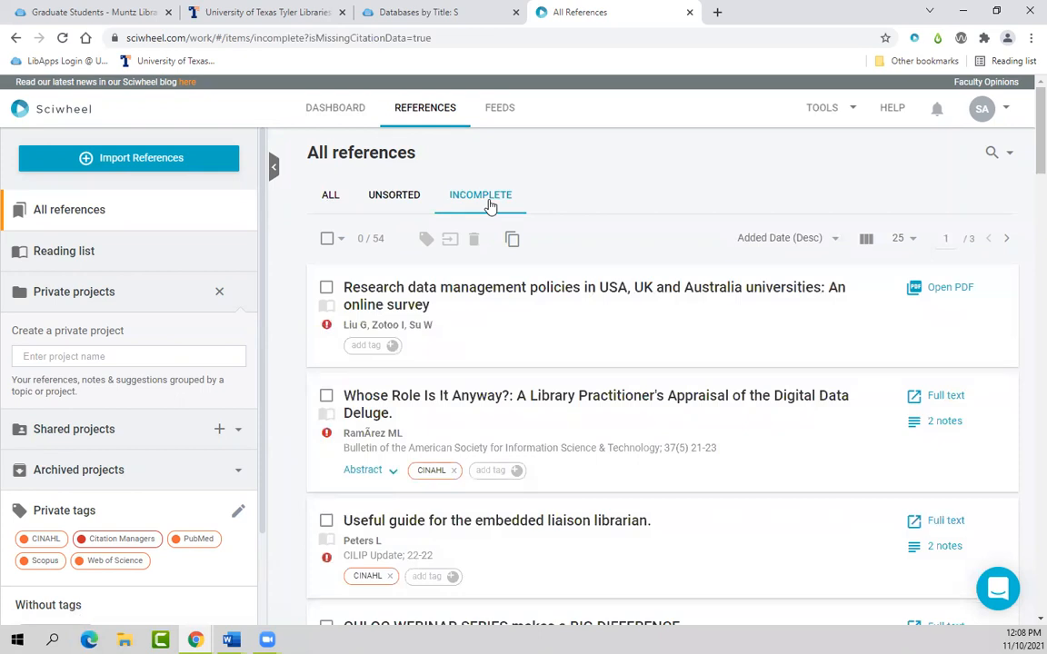
{"action": "mouse_move", "coordinate": [329, 333]}
{"action": "left_click", "coordinate": [91, 257]}
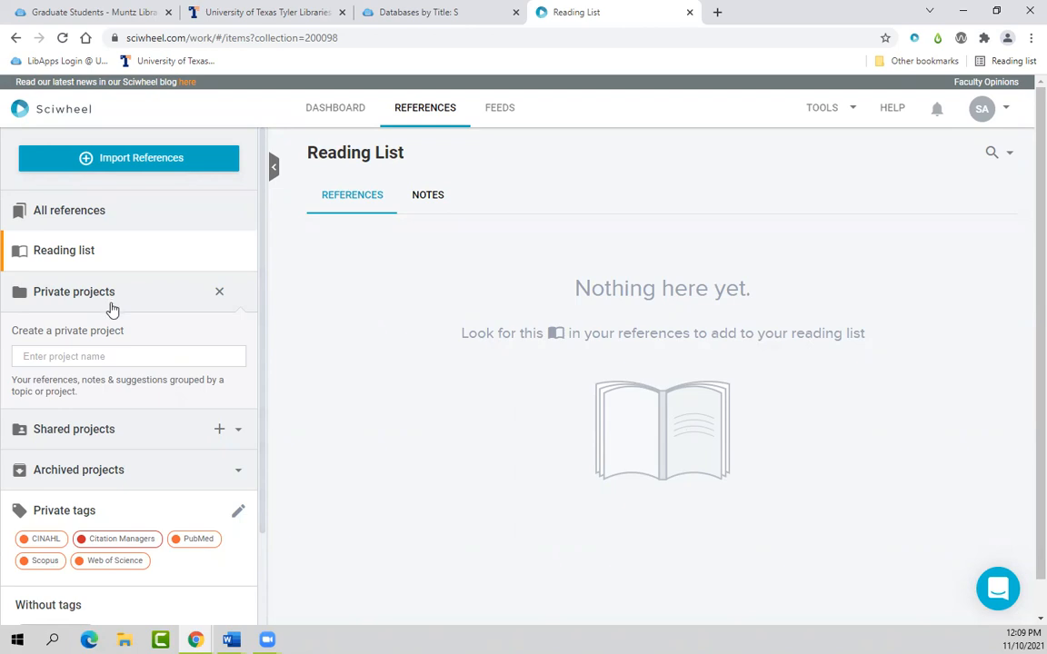
{"action": "scroll", "coordinate": [107, 386], "scroll_direction": "down", "scroll_amount": 2}
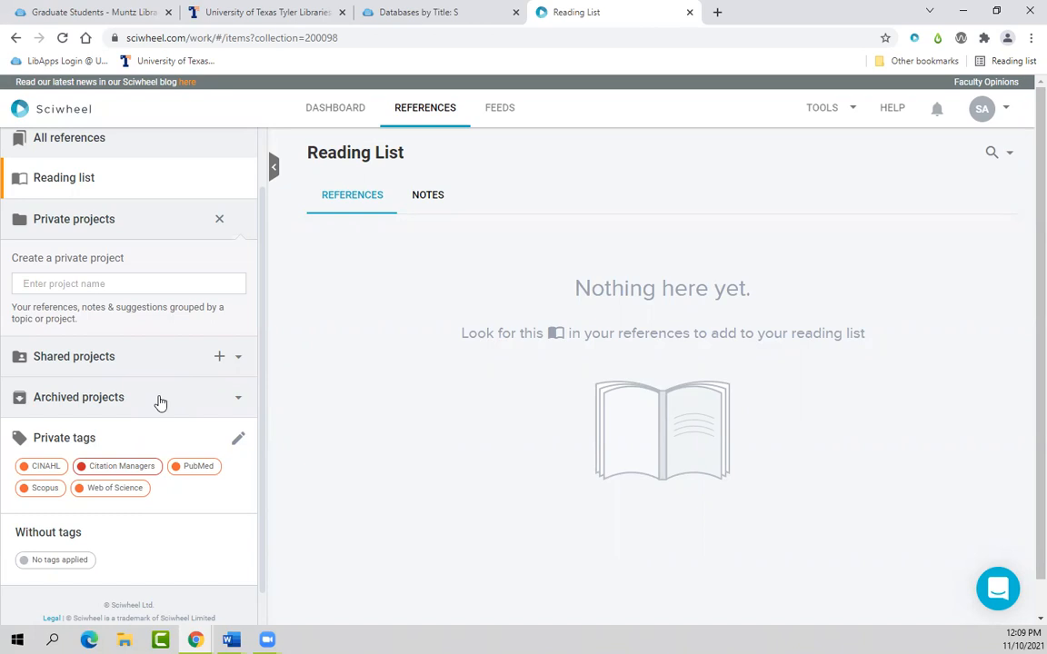
{"action": "scroll", "coordinate": [147, 413], "scroll_direction": "down", "scroll_amount": 1}
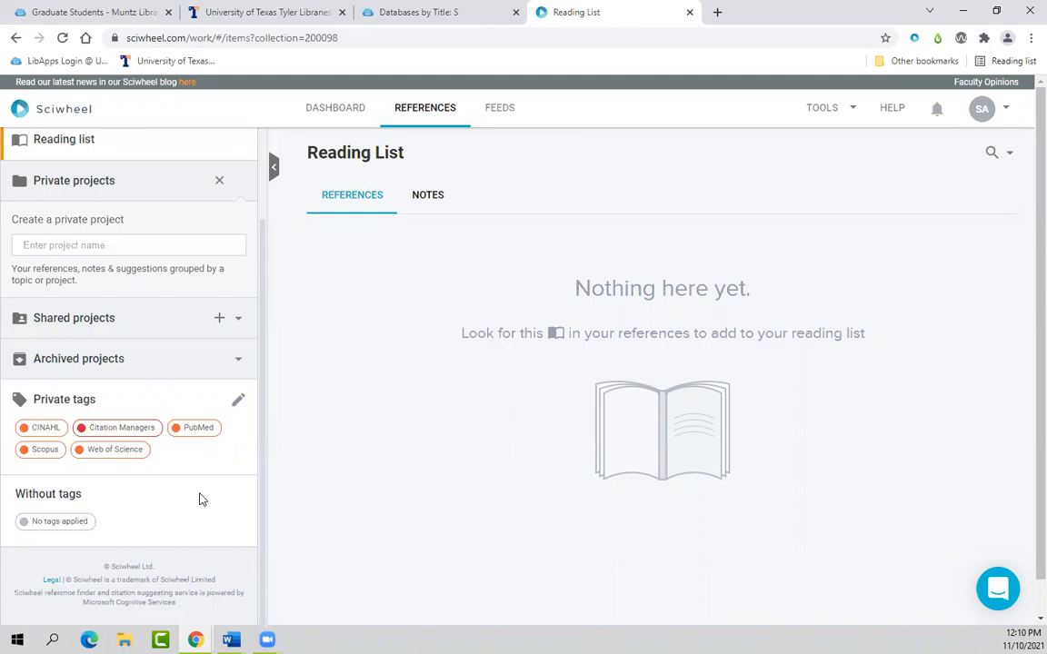
{"action": "scroll", "coordinate": [247, 384], "scroll_direction": "up", "scroll_amount": 2}
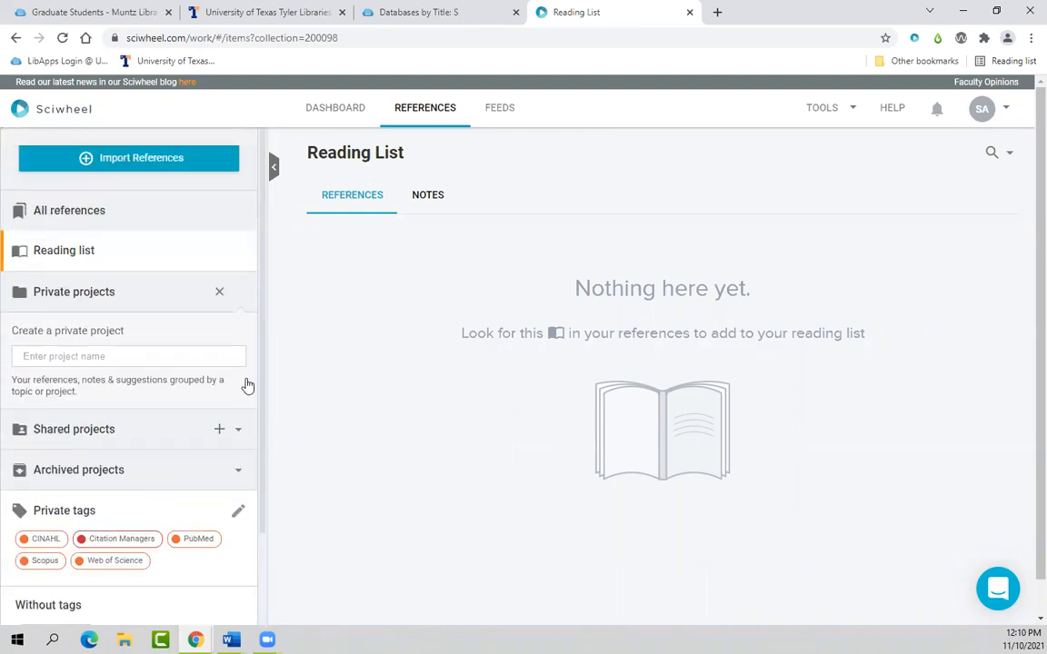
{"action": "scroll", "coordinate": [247, 386], "scroll_direction": "down", "scroll_amount": 1}
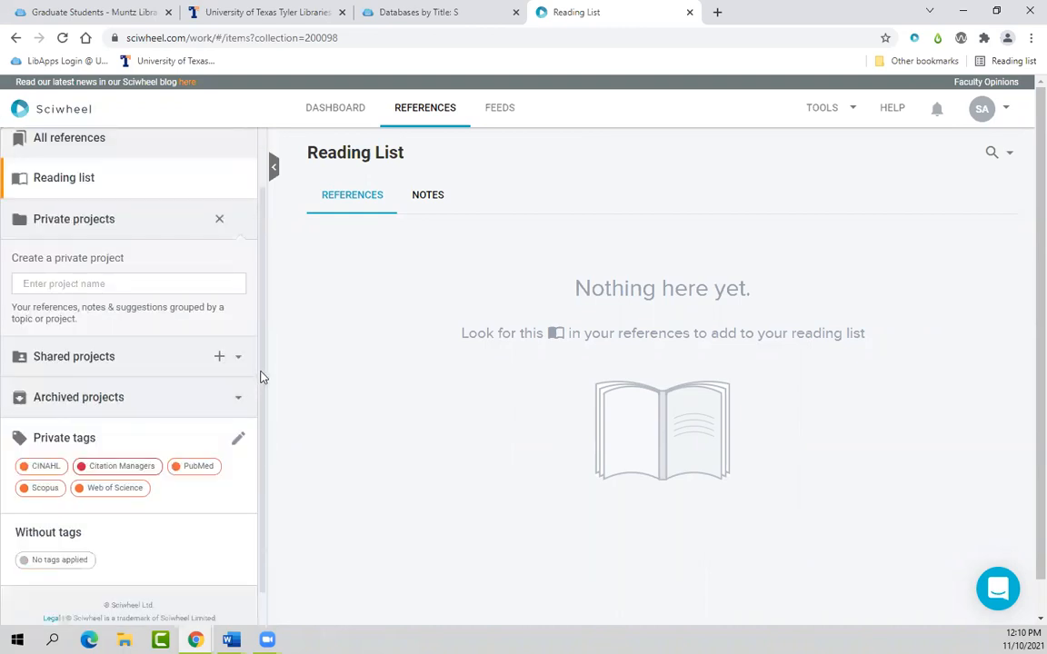
{"action": "scroll", "coordinate": [261, 374], "scroll_direction": "up", "scroll_amount": 1}
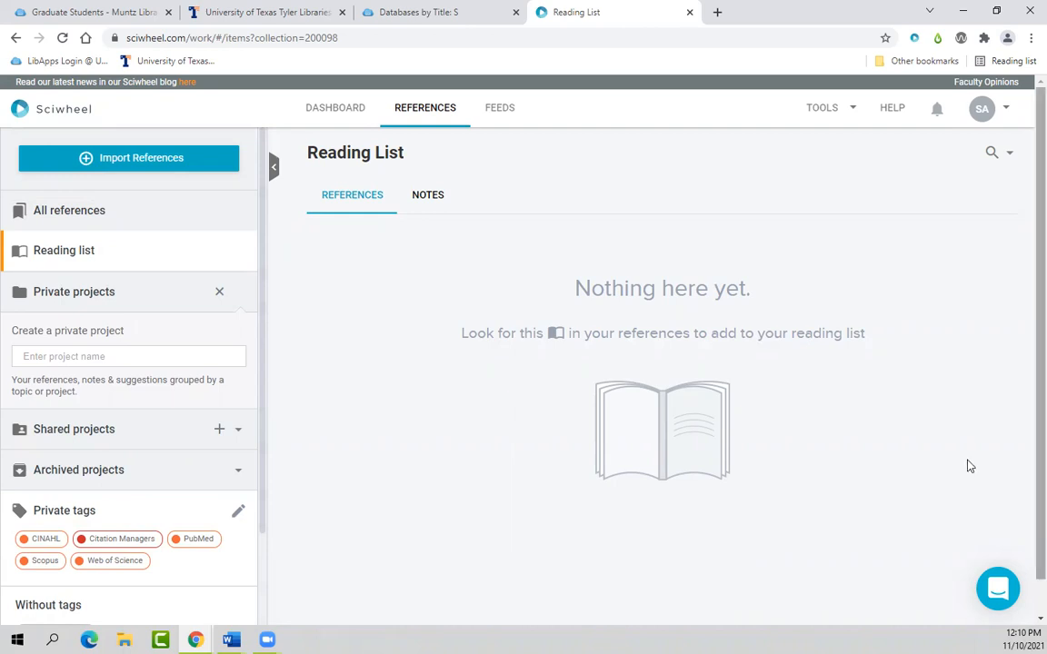
Step: Dismiss the Import references dialog and enter 'Workshop Wednesday' as a new private project name
{"action": "left_click", "coordinate": [181, 159]}
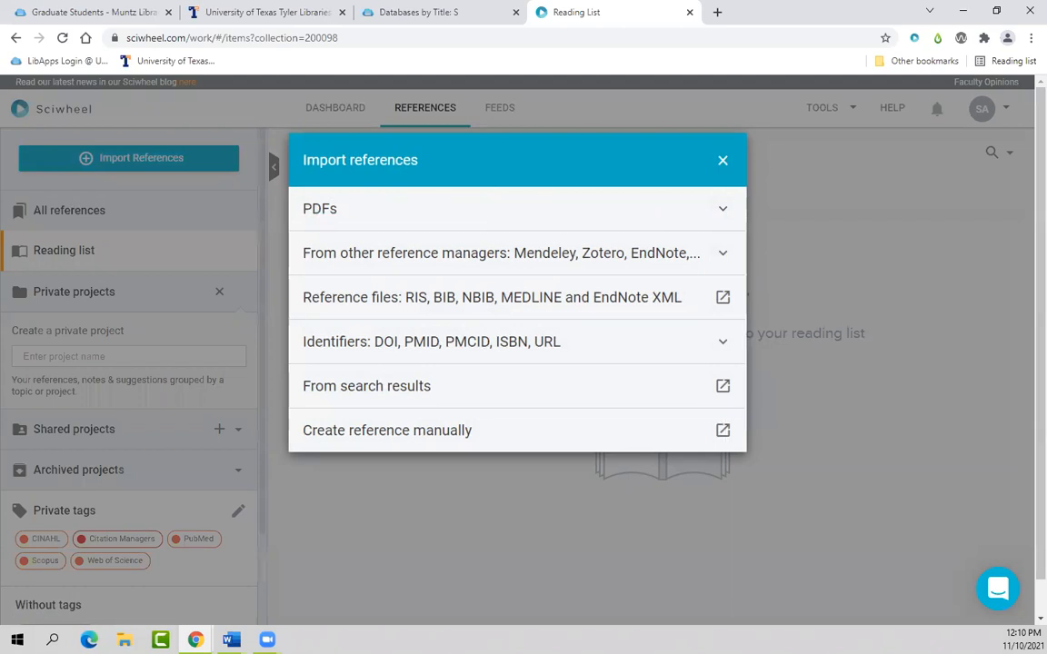
{"action": "key", "text": "alt+Tab"}
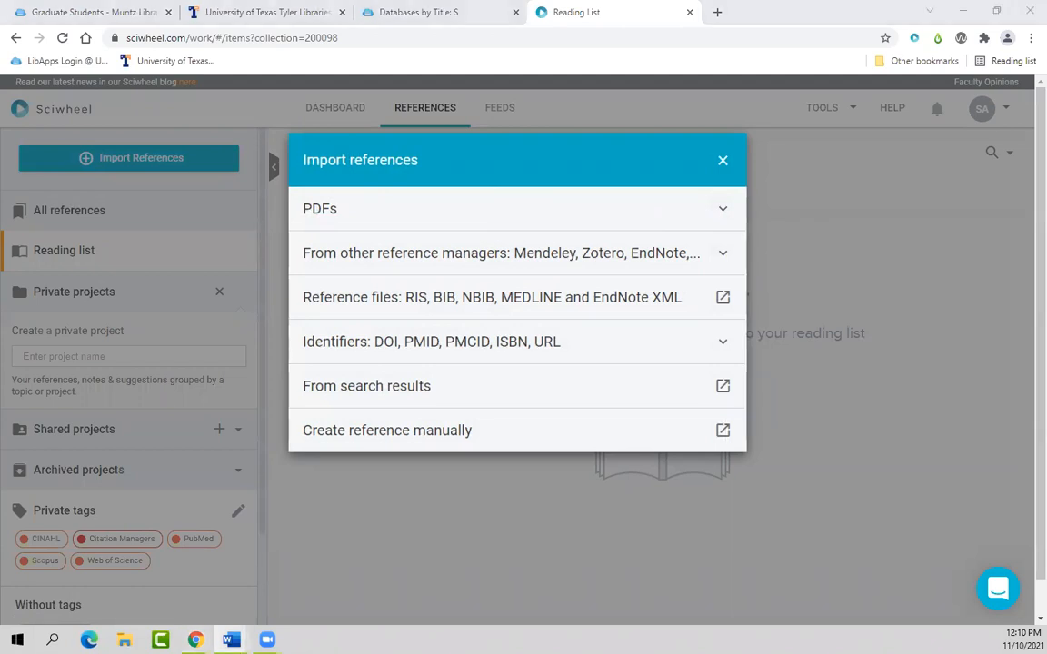
{"action": "left_click", "coordinate": [722, 164]}
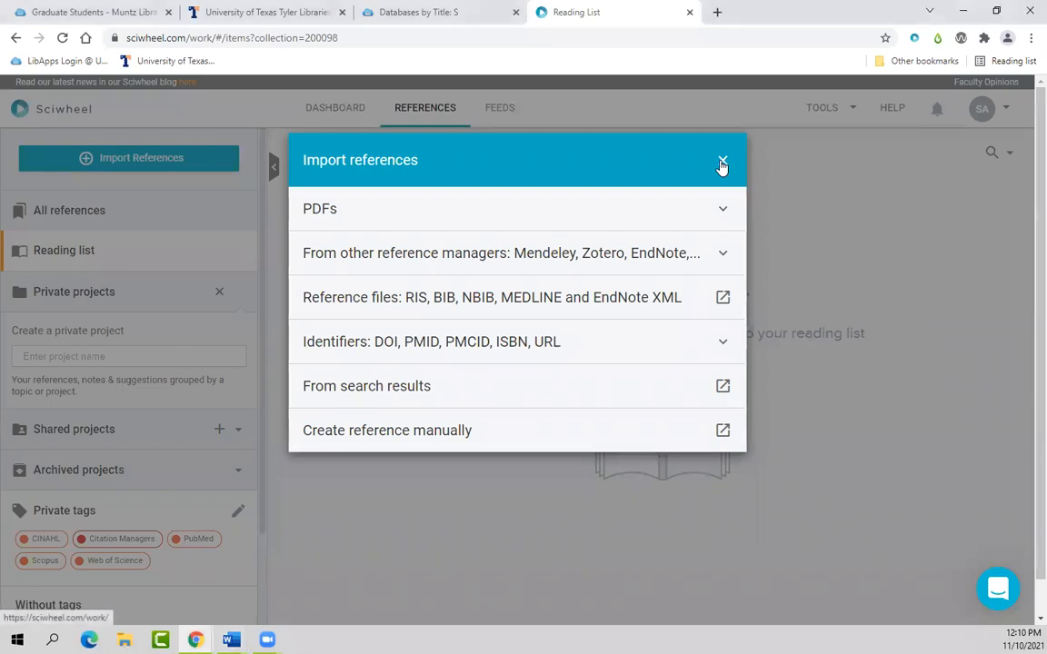
{"action": "left_click", "coordinate": [722, 164]}
{"action": "left_click", "coordinate": [123, 363]}
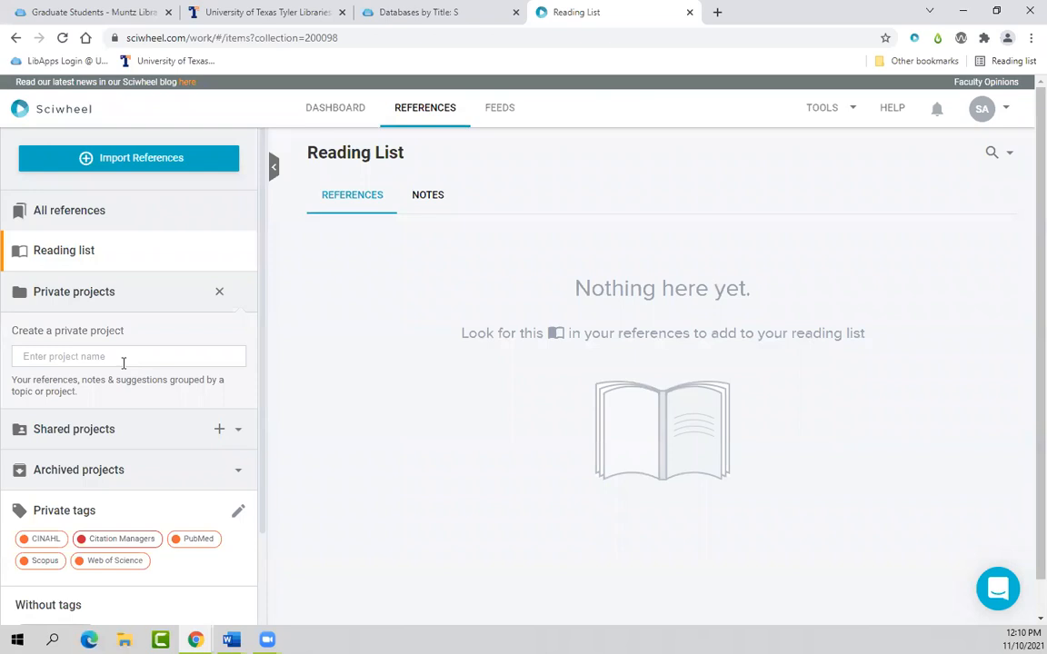
{"action": "type", "text": "Workshop Wednesday"}
Step: Create the Workshop Wednesday project and give it a 'PDF import' subproject
{"action": "key", "text": "Return"}
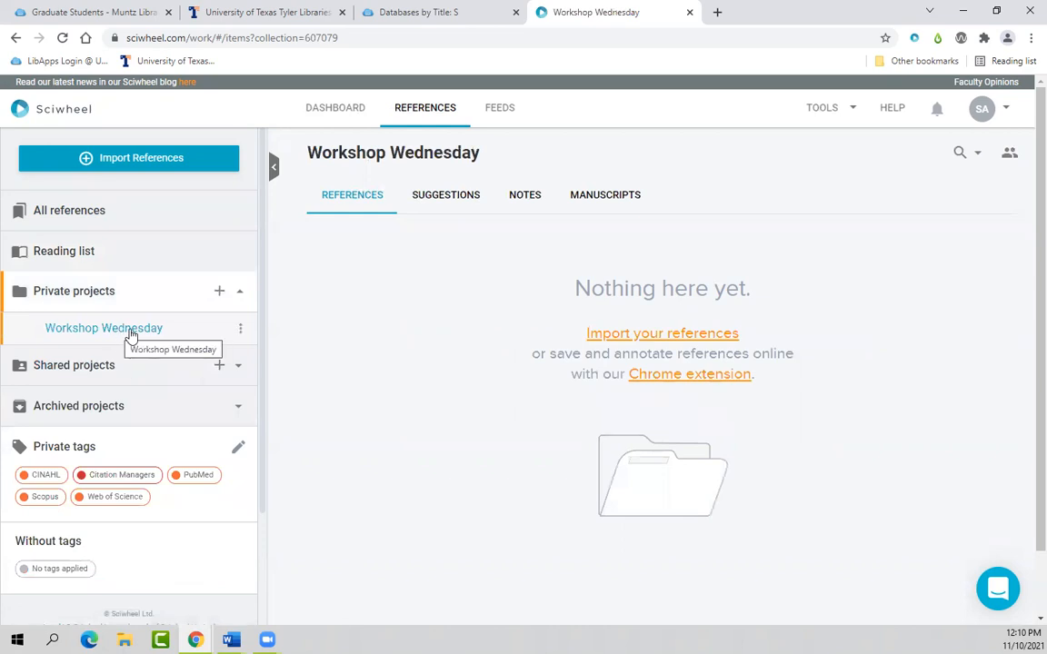
{"action": "left_click", "coordinate": [131, 335]}
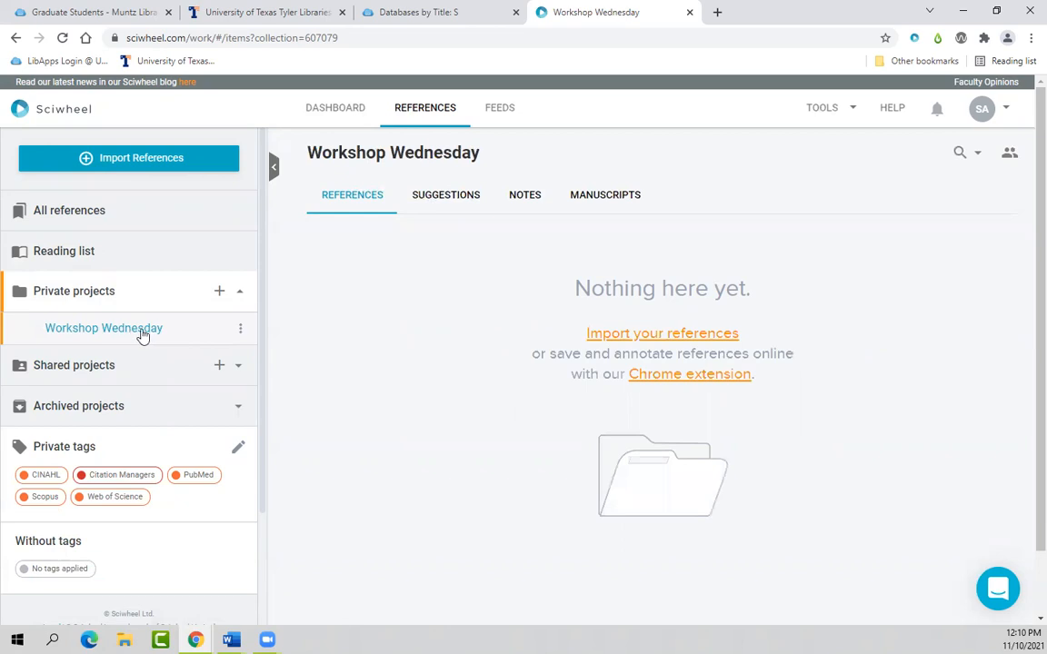
{"action": "left_click", "coordinate": [241, 333]}
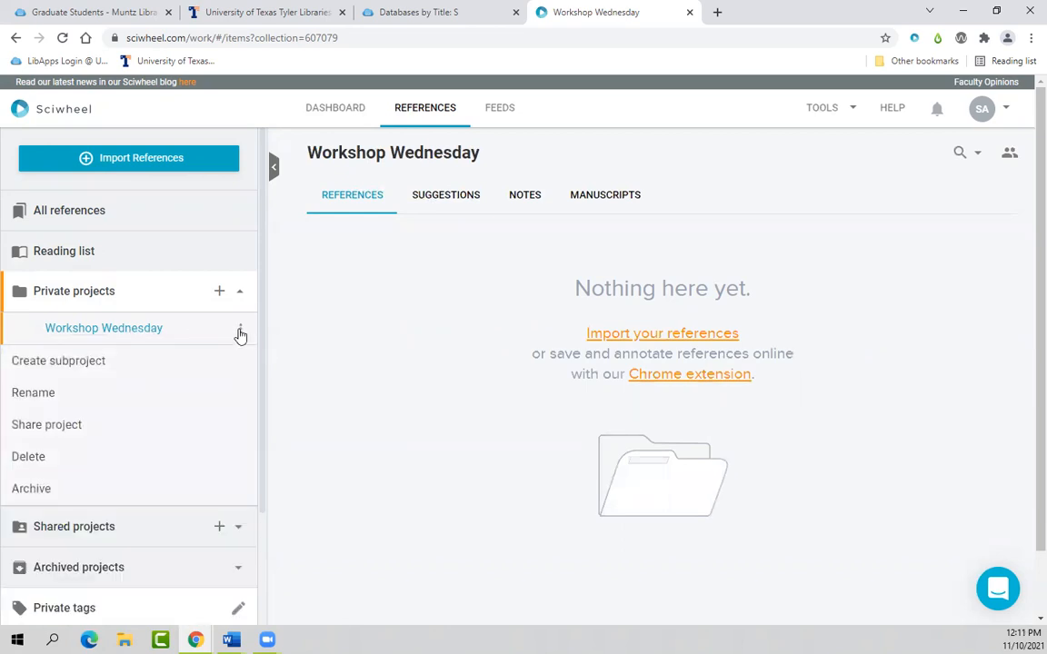
{"action": "left_click", "coordinate": [85, 362]}
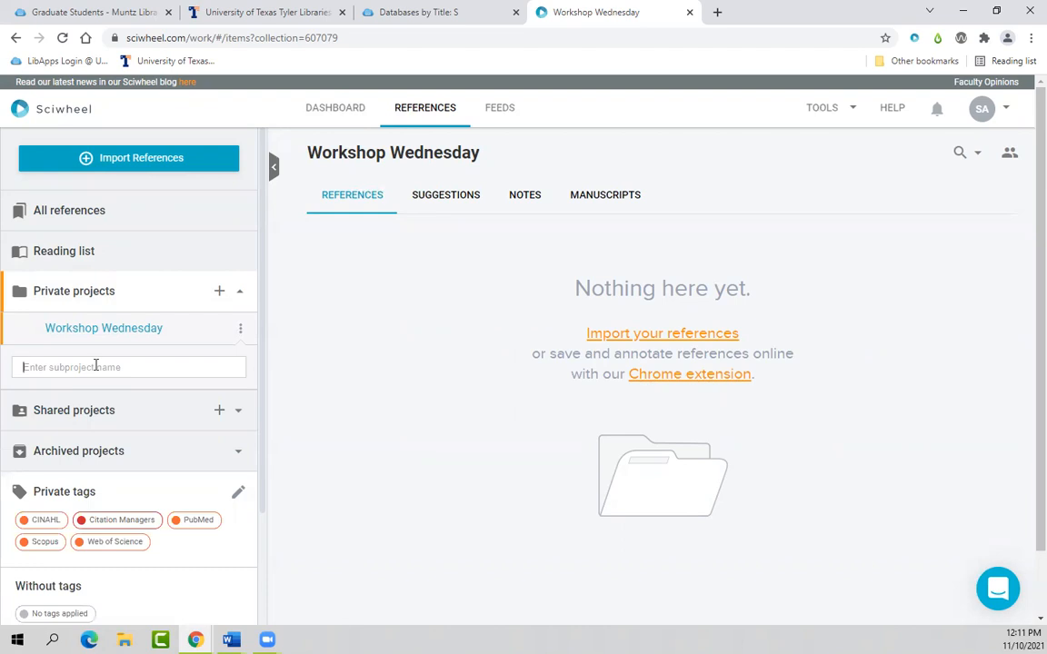
{"action": "type", "text": "PDF import"}
{"action": "key", "text": "Return"}
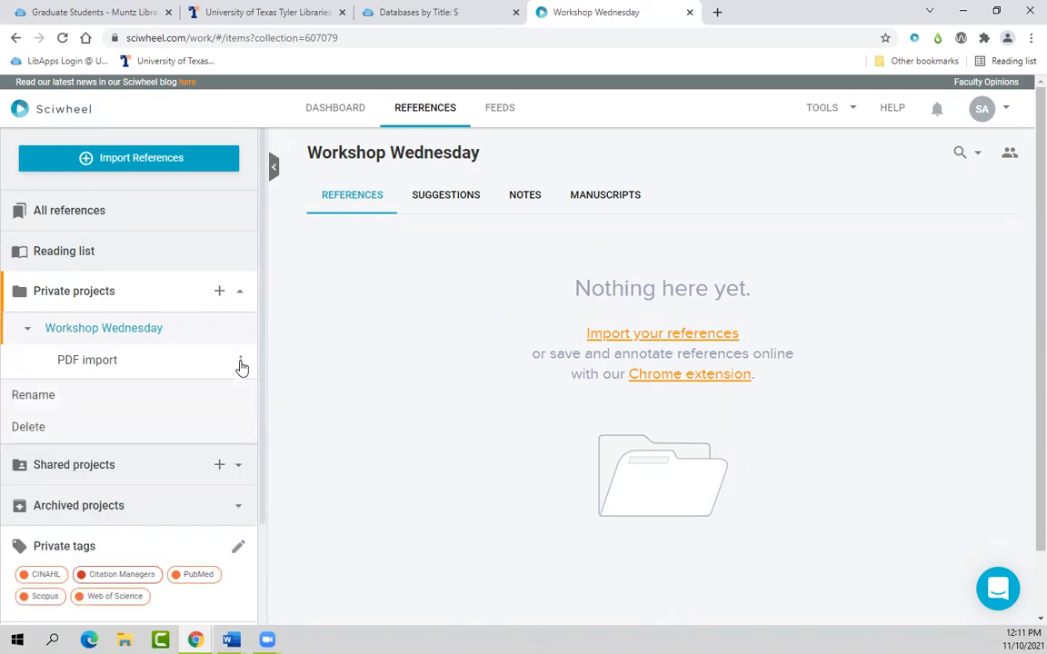
Step: Add 'PubMed' and 'APA PsycInfo' subprojects under Workshop Wednesday
{"action": "left_click", "coordinate": [130, 333]}
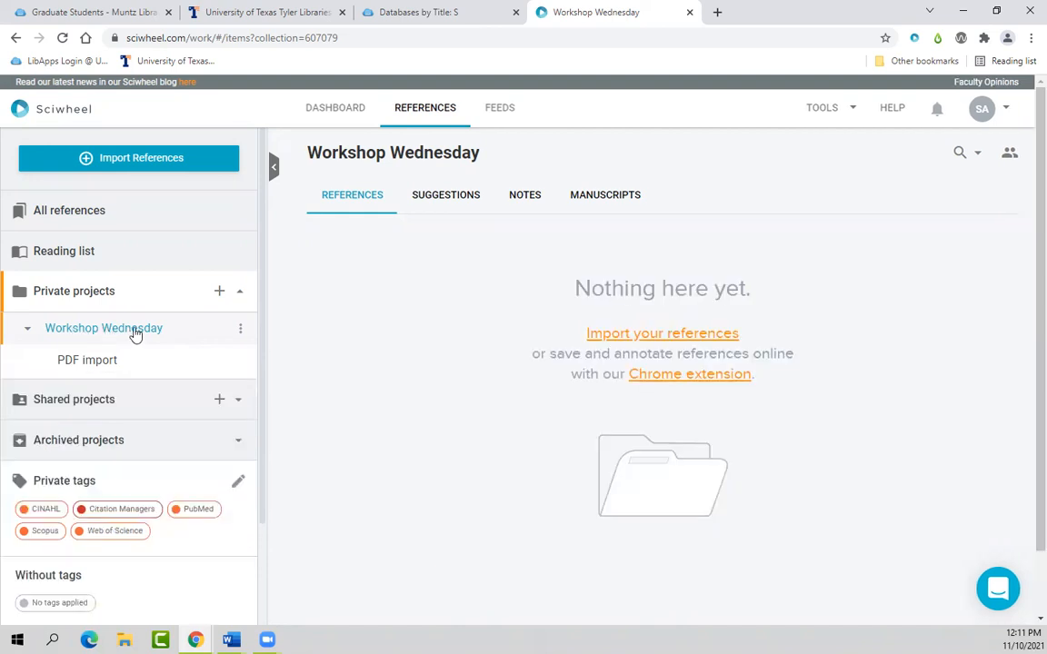
{"action": "left_click", "coordinate": [240, 331]}
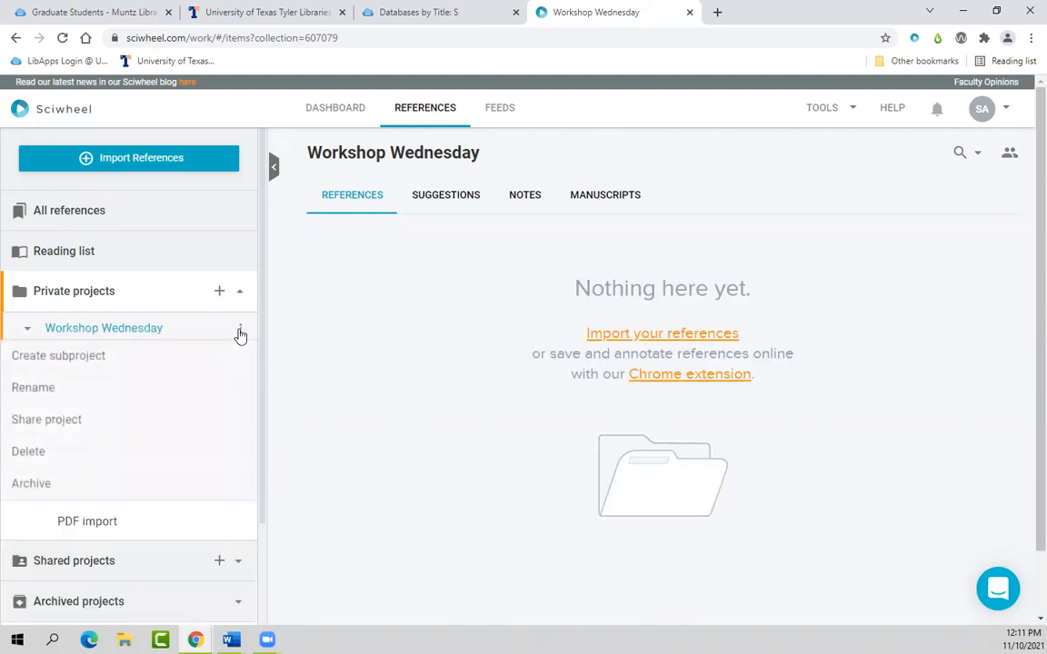
{"action": "left_click", "coordinate": [94, 363]}
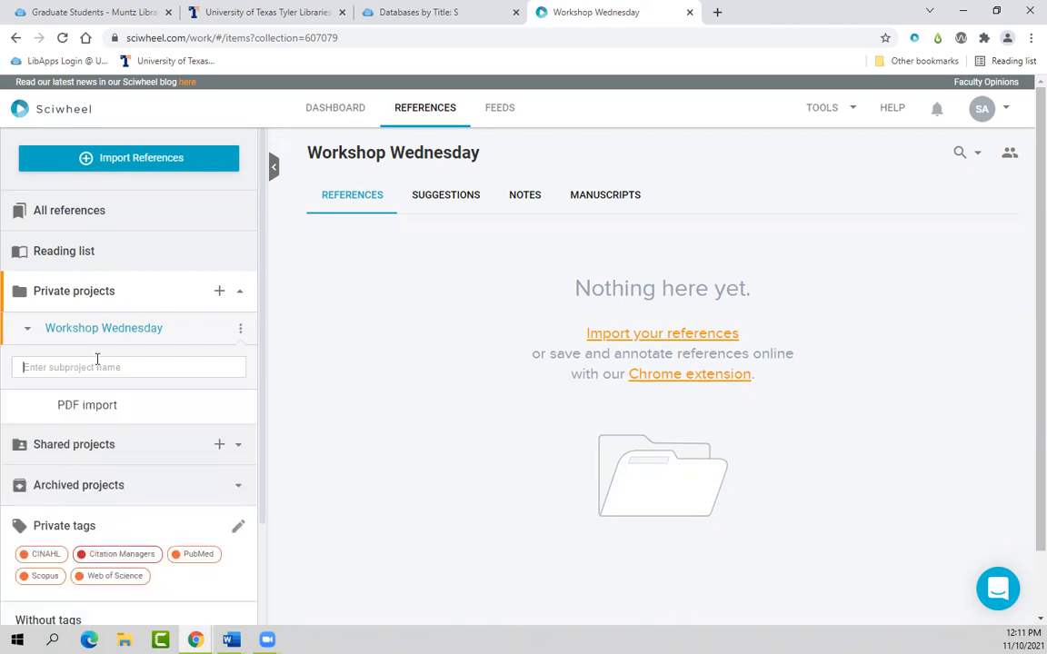
{"action": "type", "text": "PubMed"}
{"action": "key", "text": "Return"}
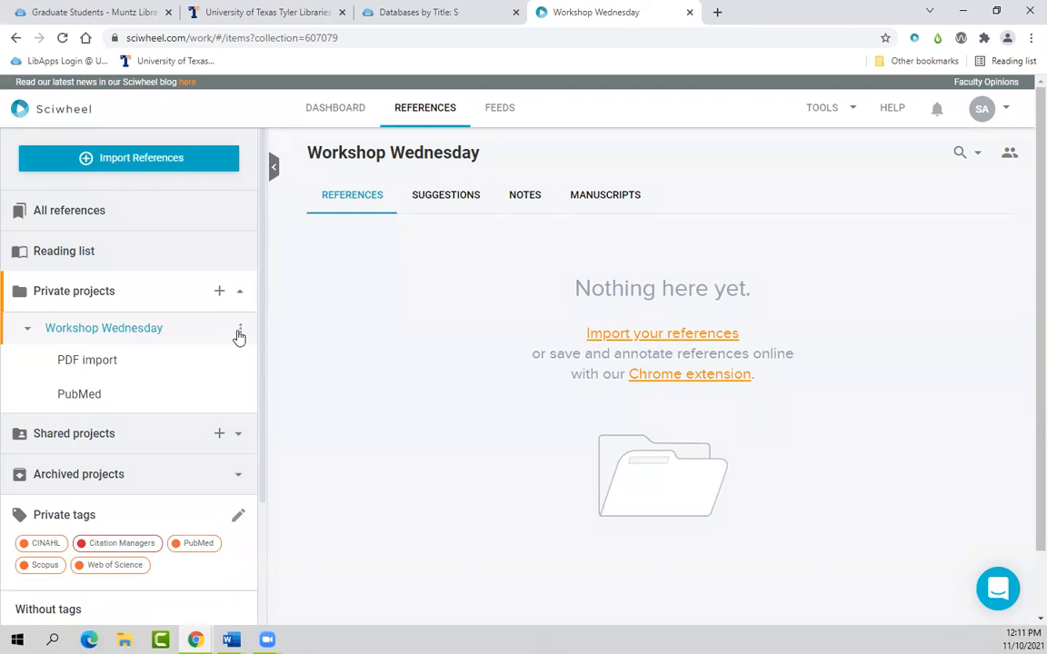
{"action": "left_click", "coordinate": [240, 331]}
{"action": "left_click", "coordinate": [54, 361]}
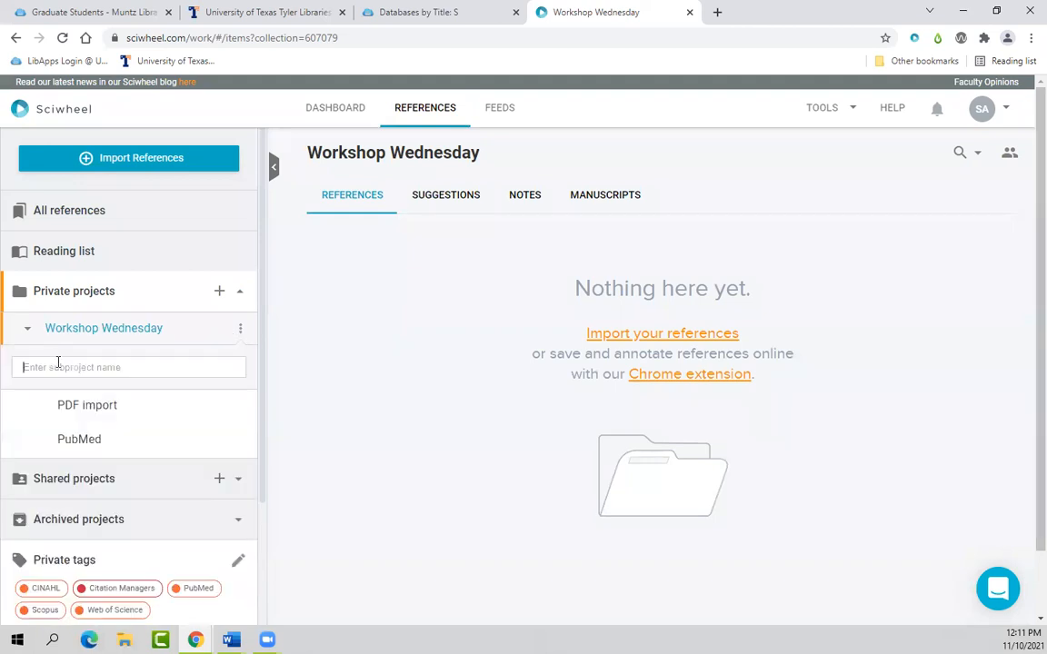
{"action": "type", "text": "APA PsycInfo"}
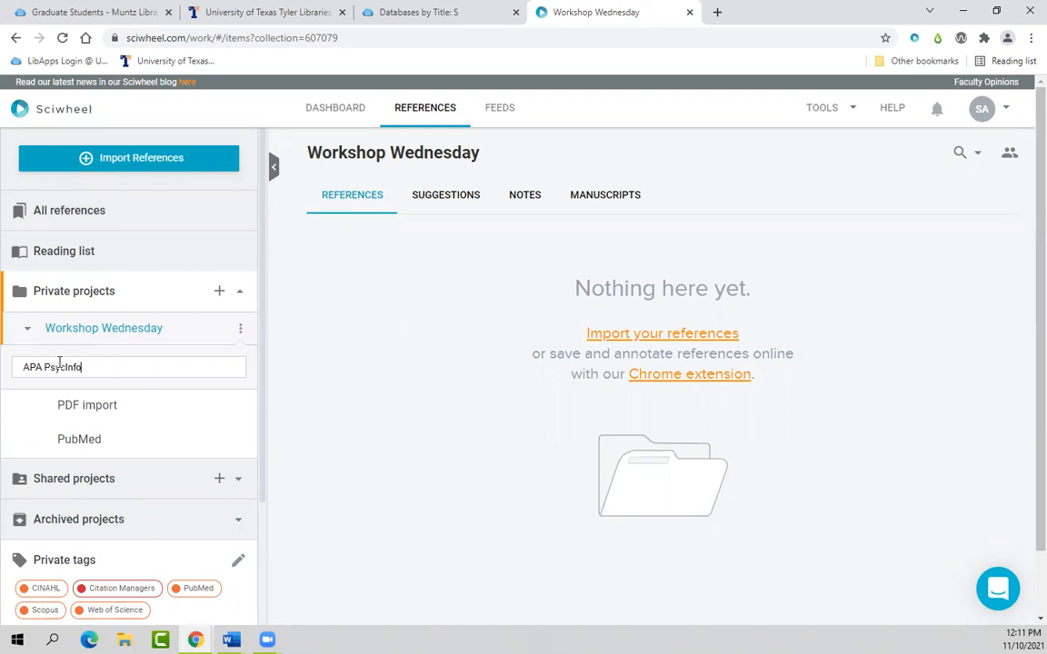
{"action": "key", "text": "Return"}
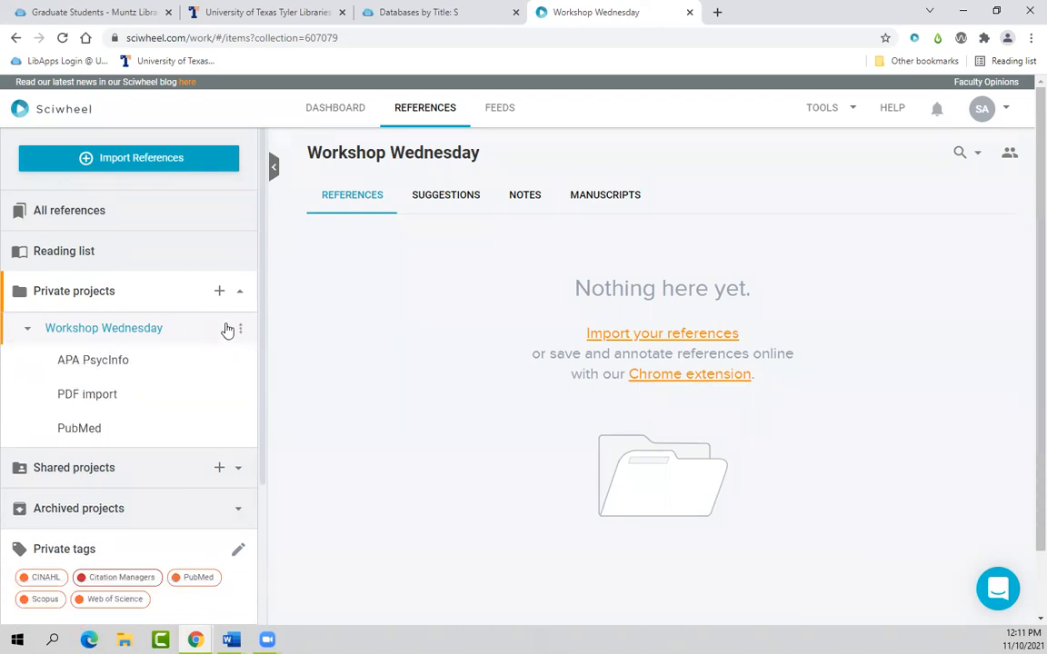
Step: Add 'Scopus' and 'Web of Science' subprojects under Workshop Wednesday
{"action": "left_click", "coordinate": [240, 329]}
{"action": "left_click", "coordinate": [72, 364]}
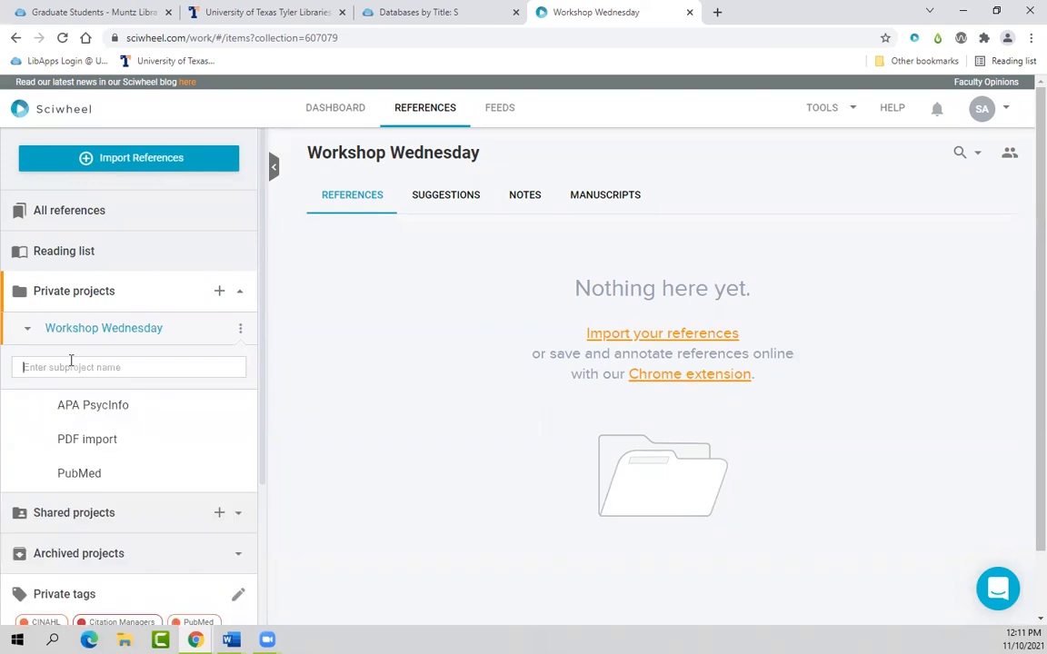
{"action": "type", "text": "Scopus"}
{"action": "key", "text": "Return"}
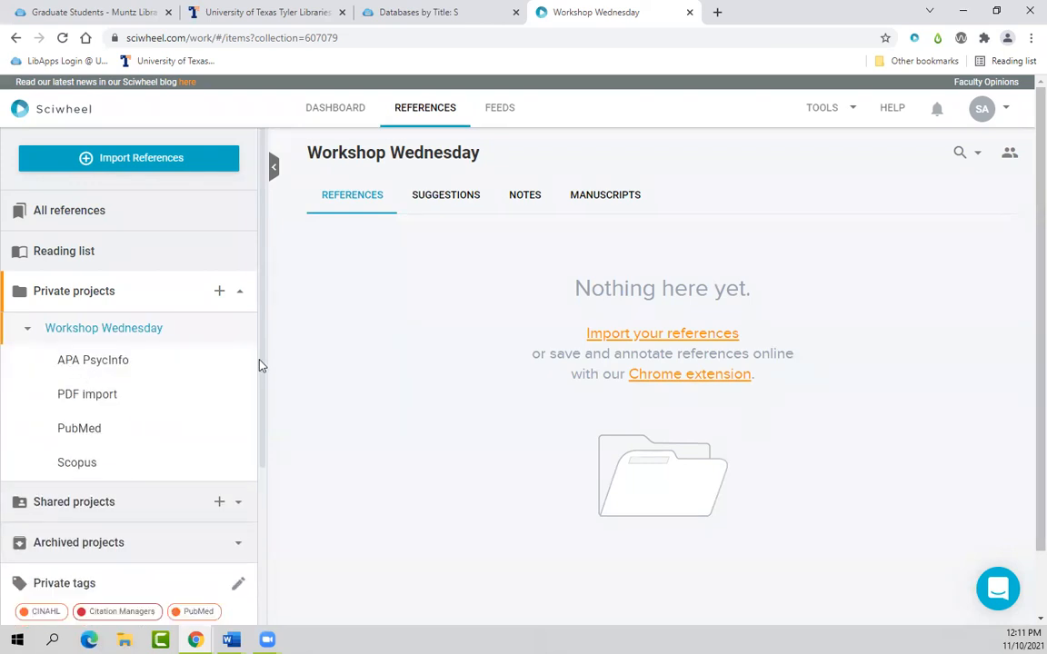
{"action": "left_click", "coordinate": [241, 330]}
{"action": "left_click", "coordinate": [87, 363]}
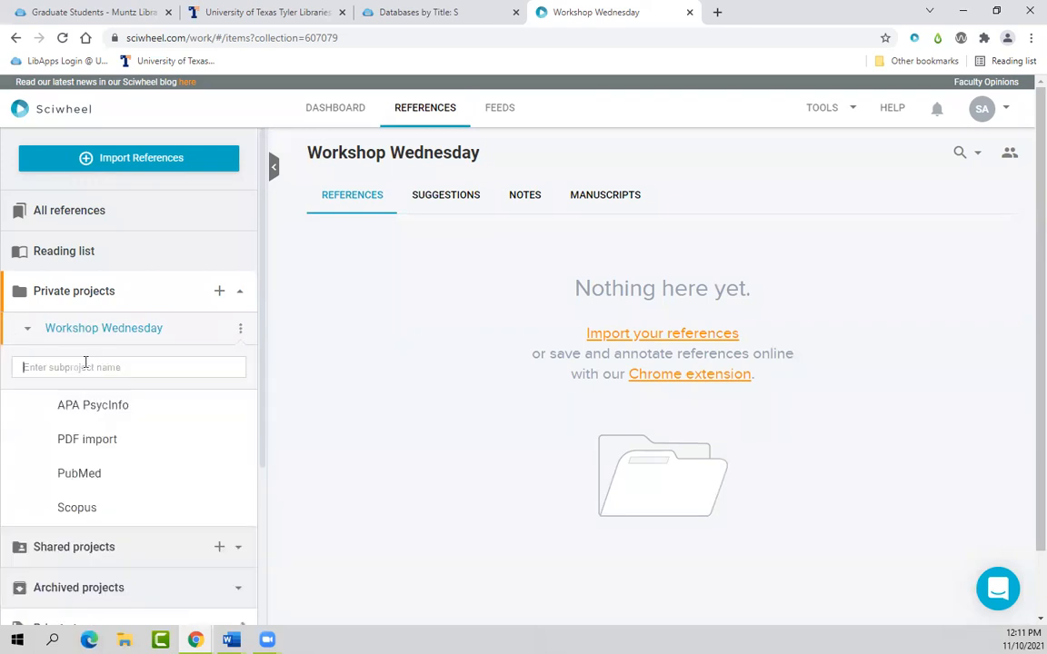
{"action": "type", "text": "Web of S"}
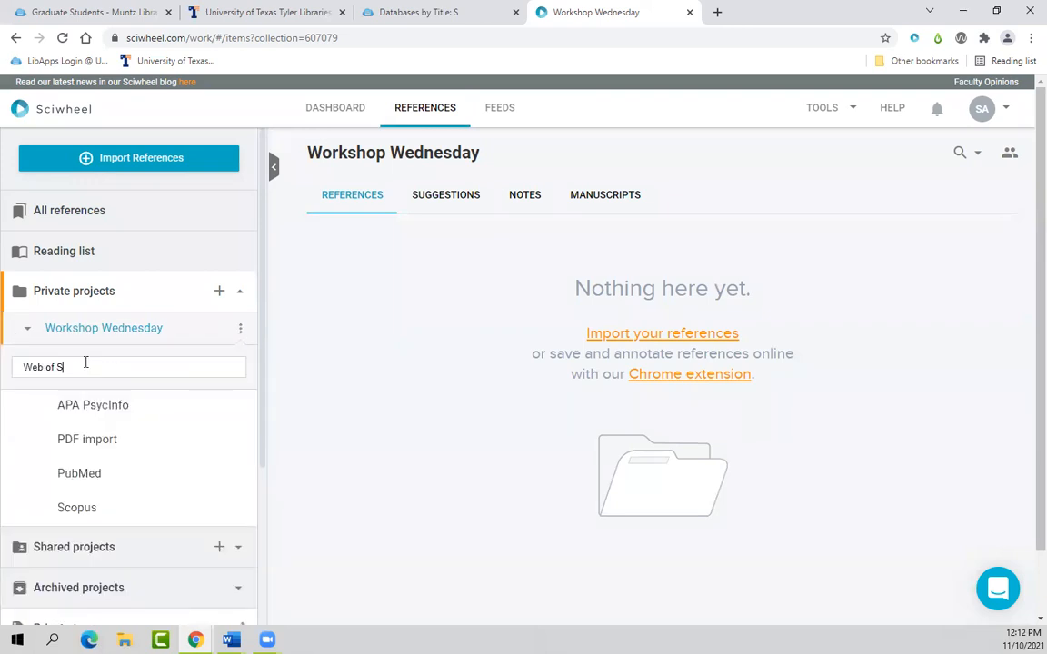
{"action": "type", "text": "cience"}
{"action": "key", "text": "Return"}
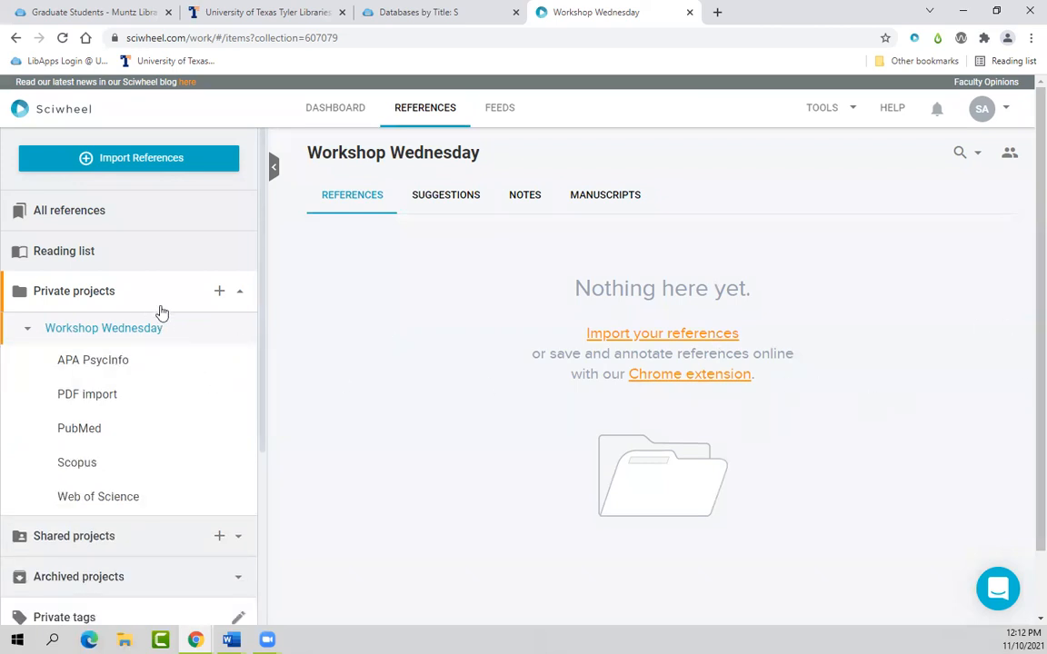
Step: Peek at the import options, then move via APA PsycInfo to the empty PDF import subproject
{"action": "left_click", "coordinate": [153, 166]}
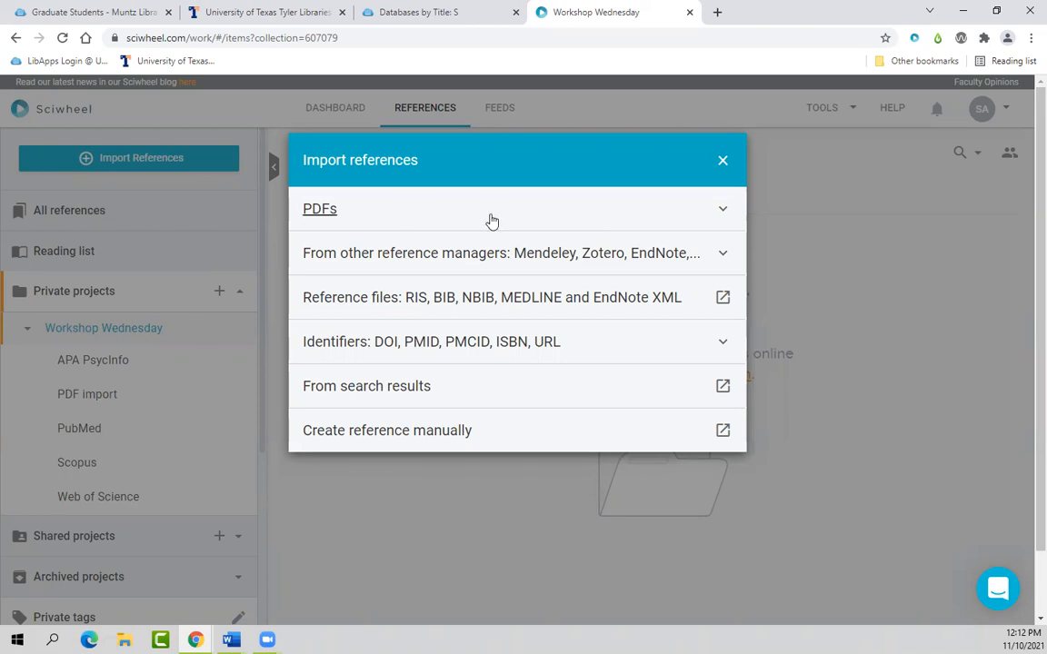
{"action": "left_click", "coordinate": [723, 163]}
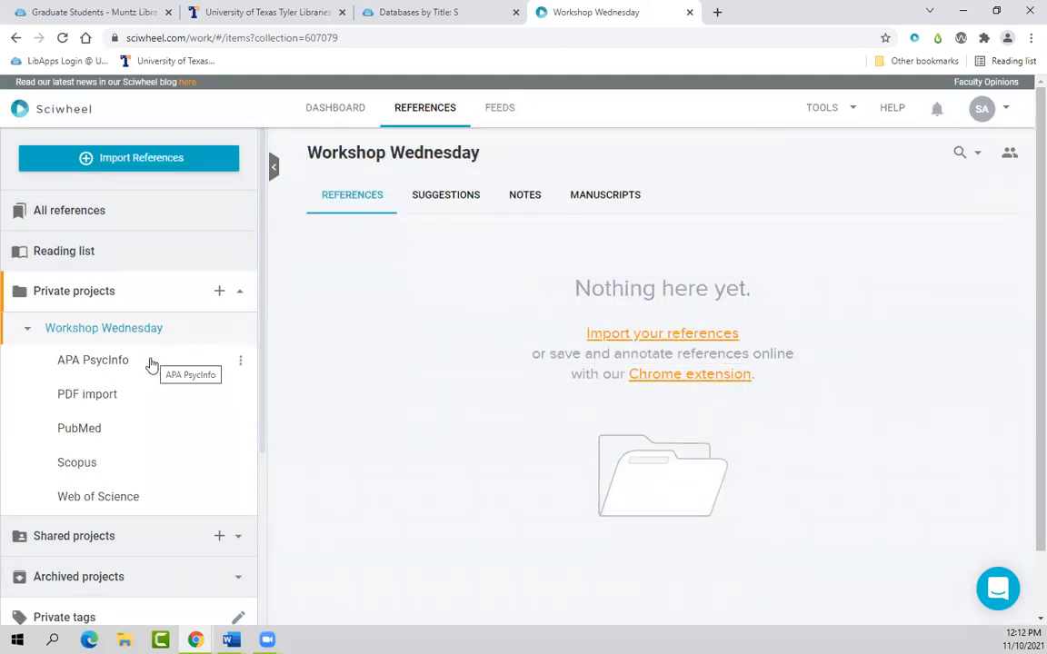
{"action": "left_click", "coordinate": [123, 368]}
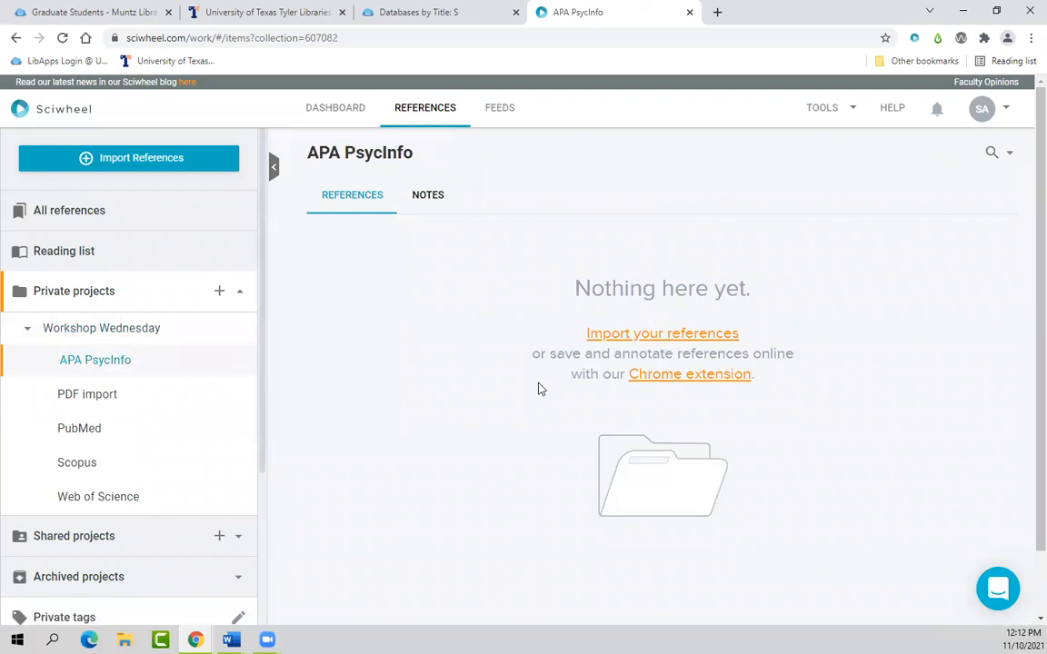
{"action": "left_click", "coordinate": [109, 396]}
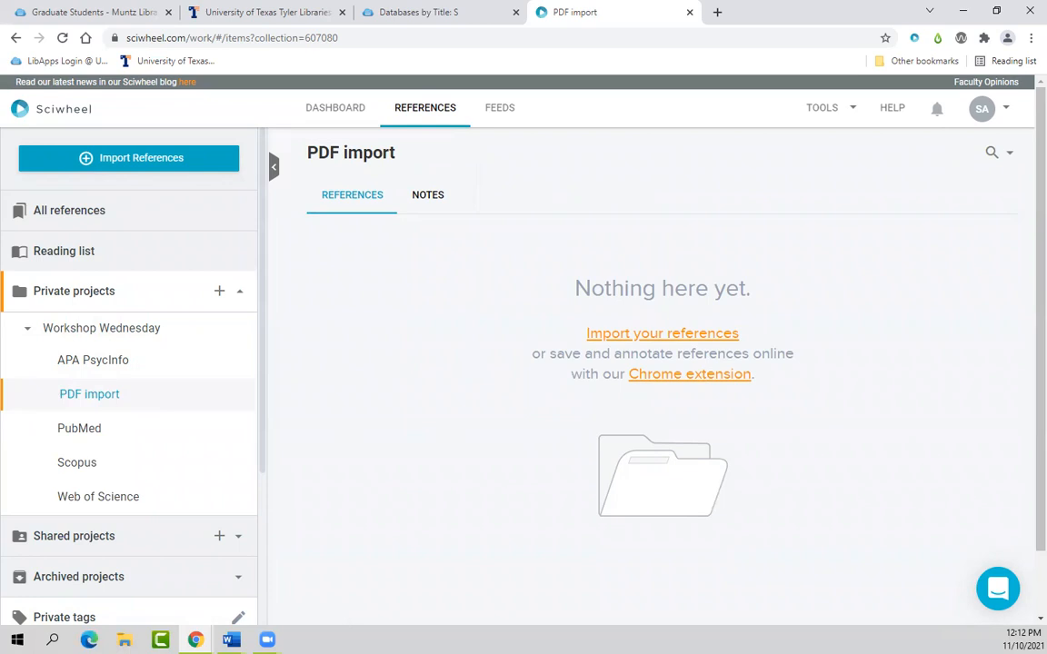
Step: Import all seven ContentServer PDFs from the Desktop's Workshop Wednesday folder as PDFs from computer
{"action": "left_click", "coordinate": [651, 335]}
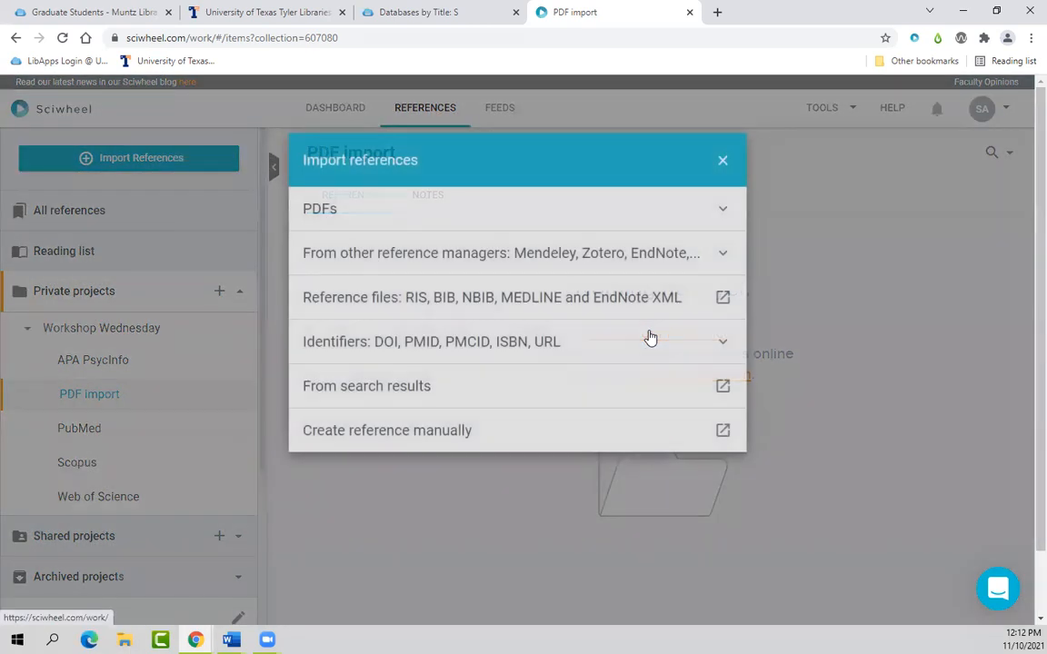
{"action": "left_click", "coordinate": [725, 212]}
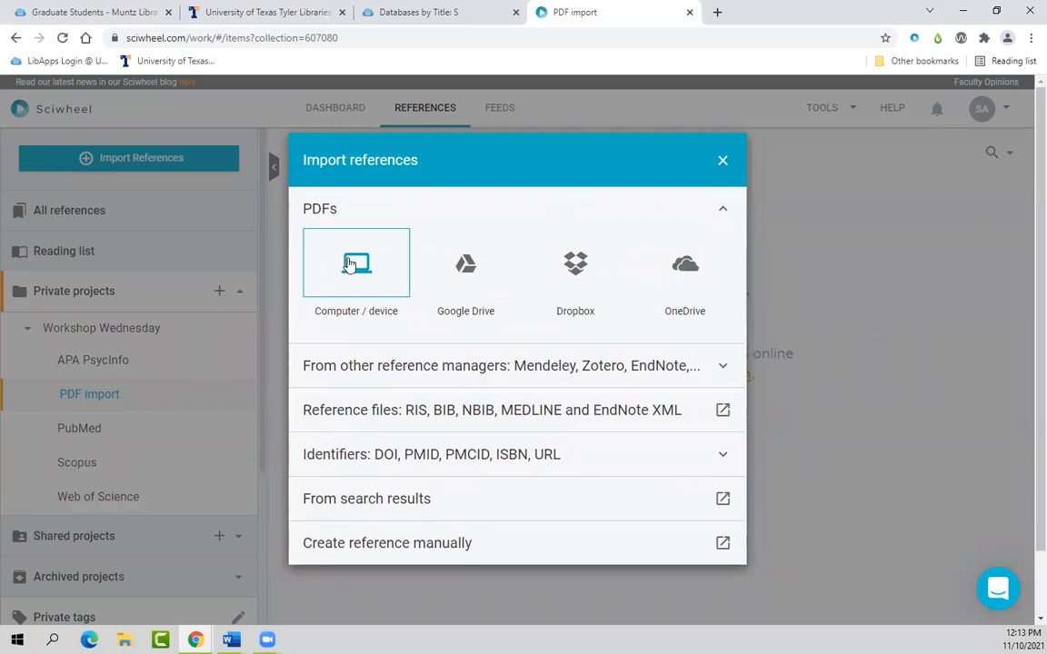
{"action": "left_click", "coordinate": [350, 264]}
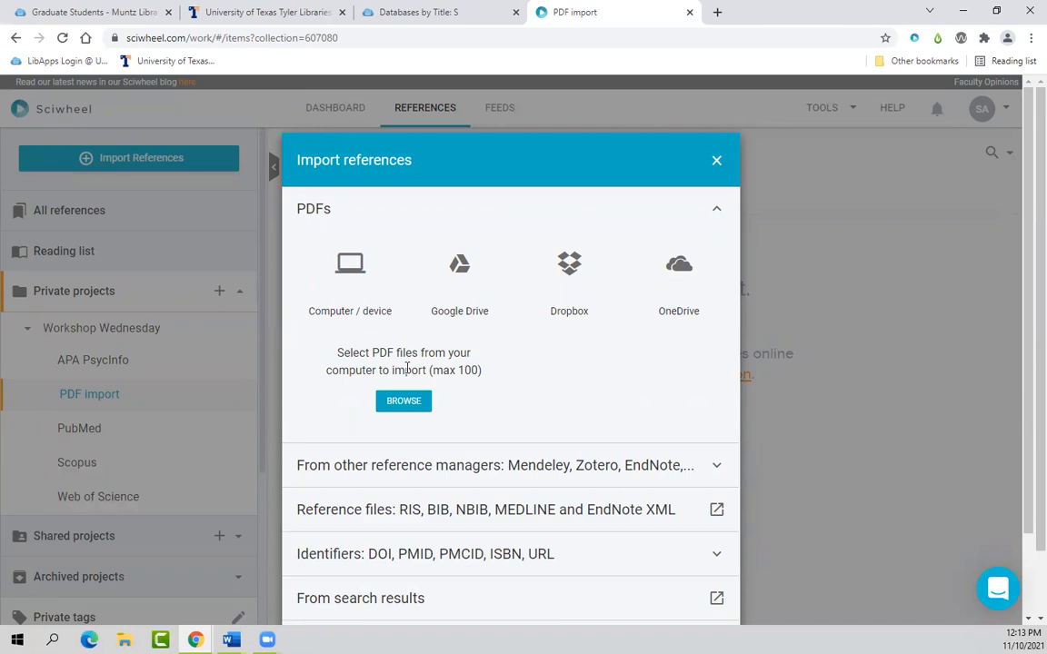
{"action": "left_click", "coordinate": [403, 402]}
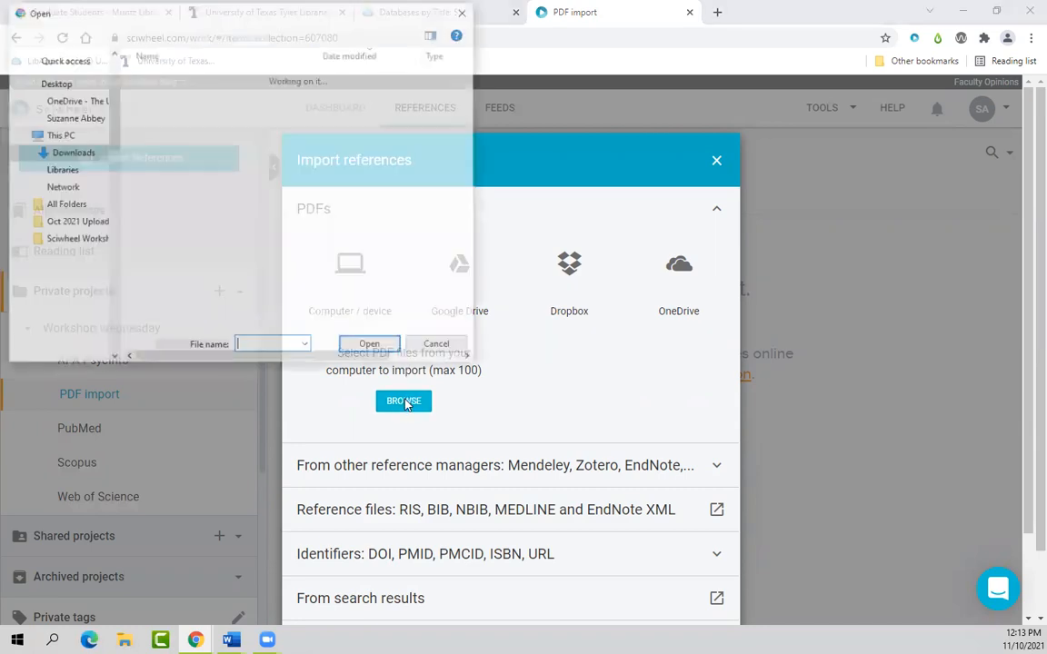
{"action": "scroll", "coordinate": [59, 109], "scroll_direction": "up", "scroll_amount": 2}
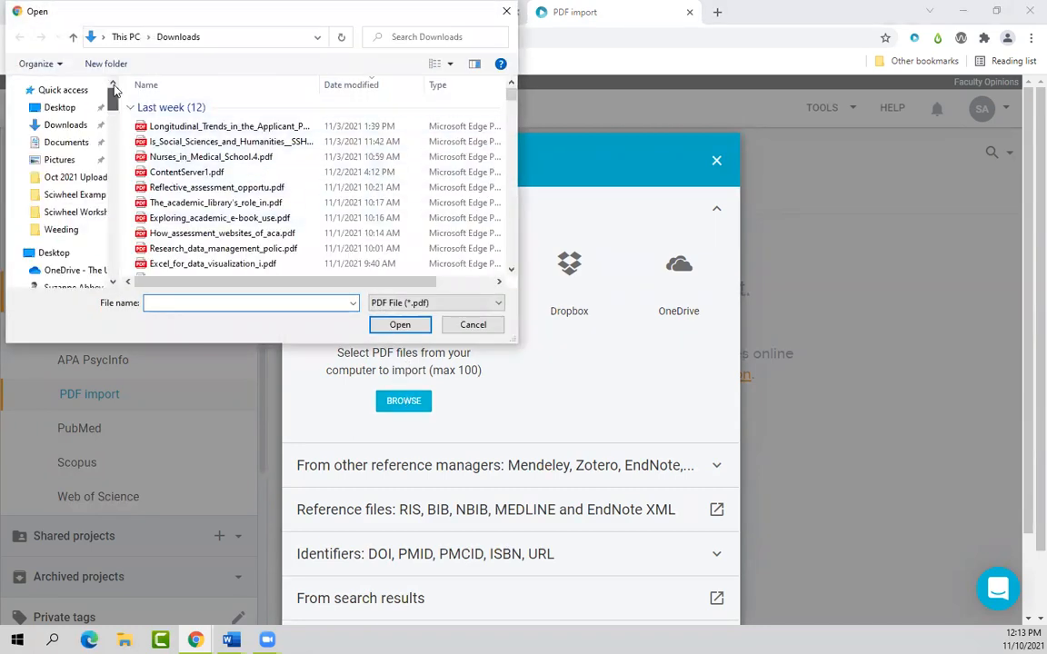
{"action": "left_click", "coordinate": [60, 109]}
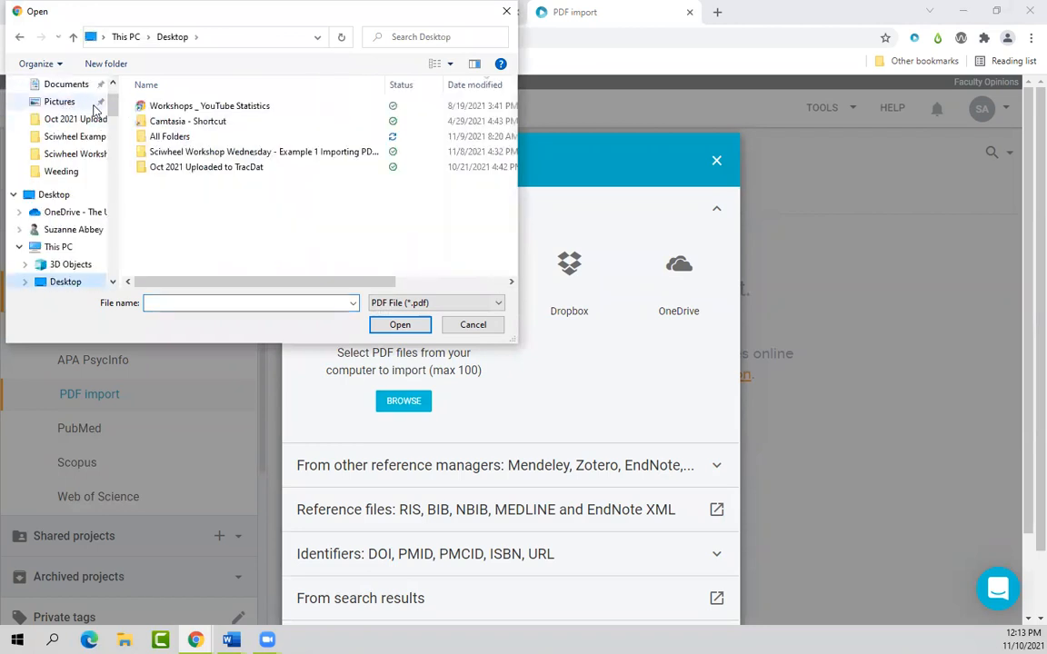
{"action": "double_click", "coordinate": [179, 153]}
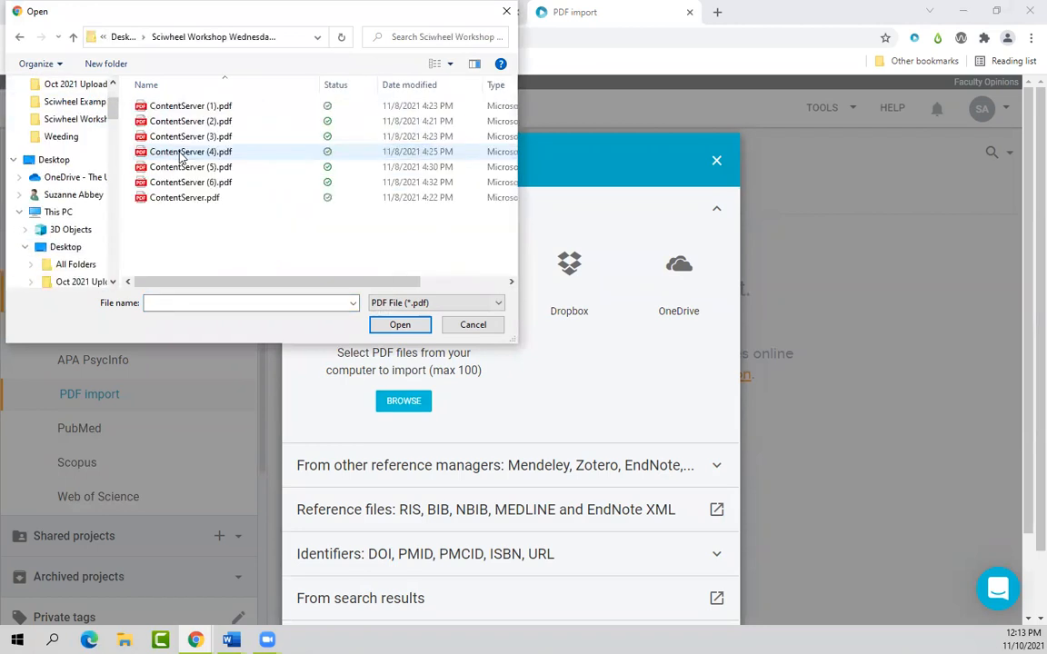
{"action": "left_click_drag", "start_coordinate": [211, 233], "coordinate": [191, 100]}
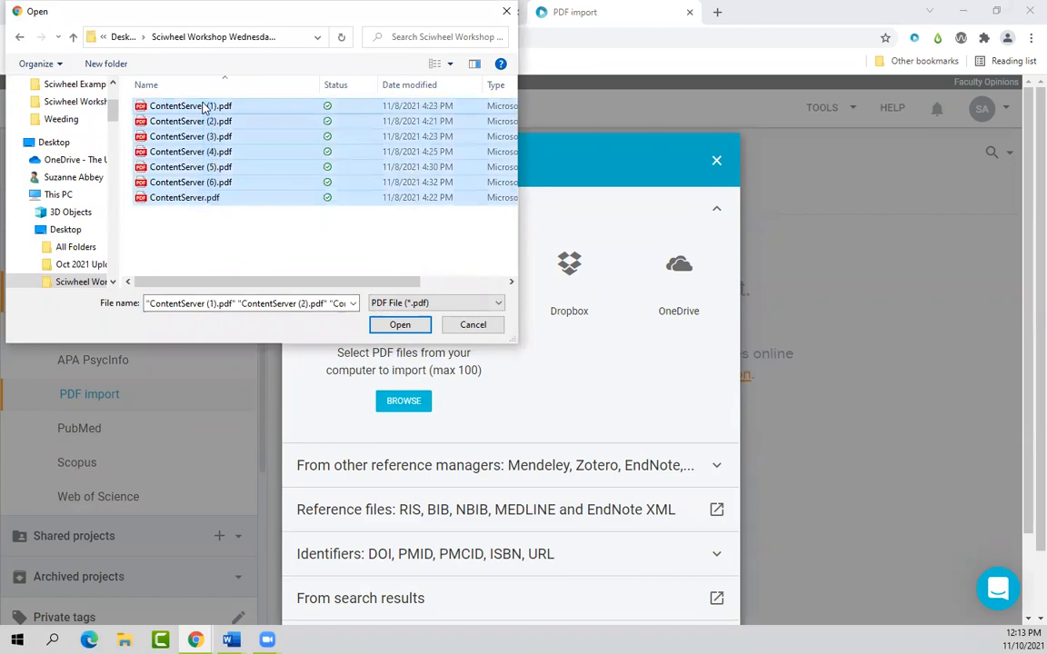
{"action": "left_click", "coordinate": [391, 326]}
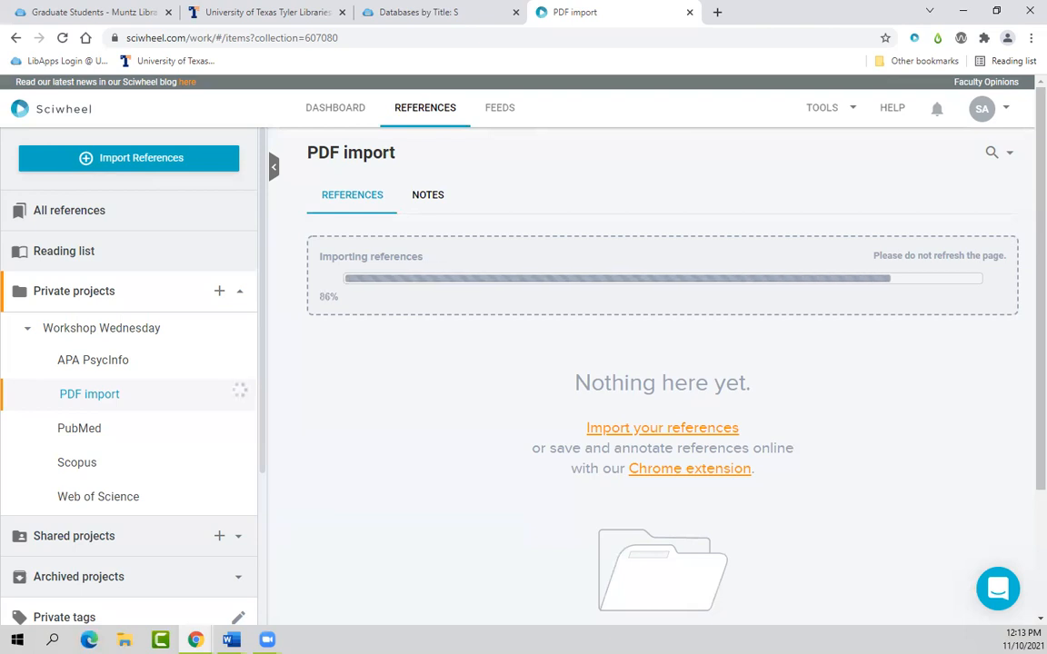
Step: Wait until the 7 PDF references finish importing, then switch to the Word window
{"action": "key", "text": "alt+Tab"}
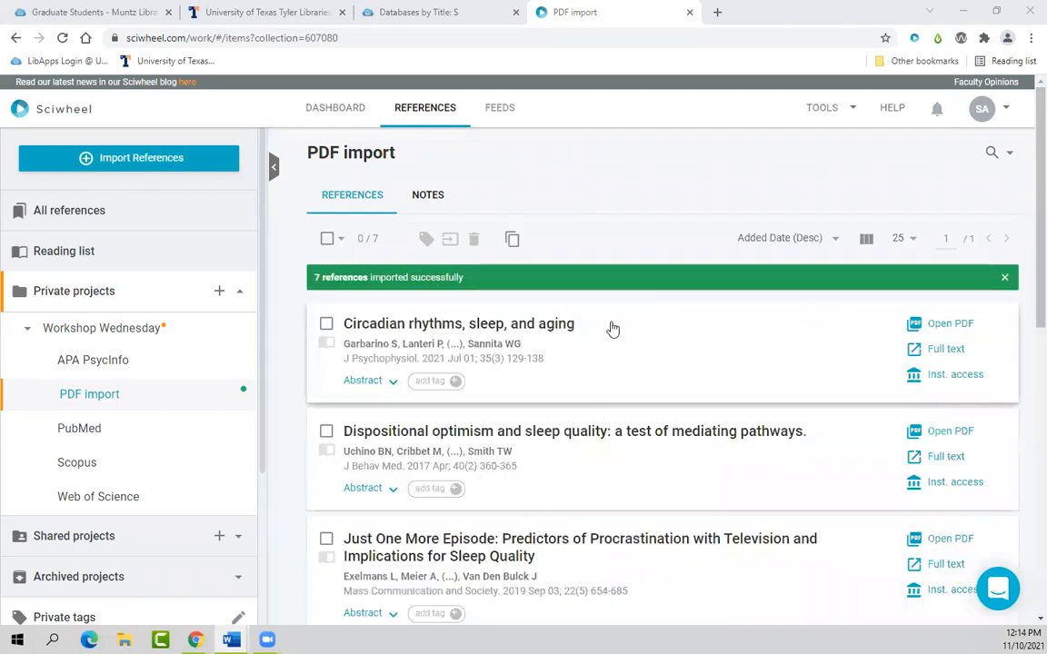
{"action": "scroll", "coordinate": [613, 329], "scroll_direction": "down", "scroll_amount": 1}
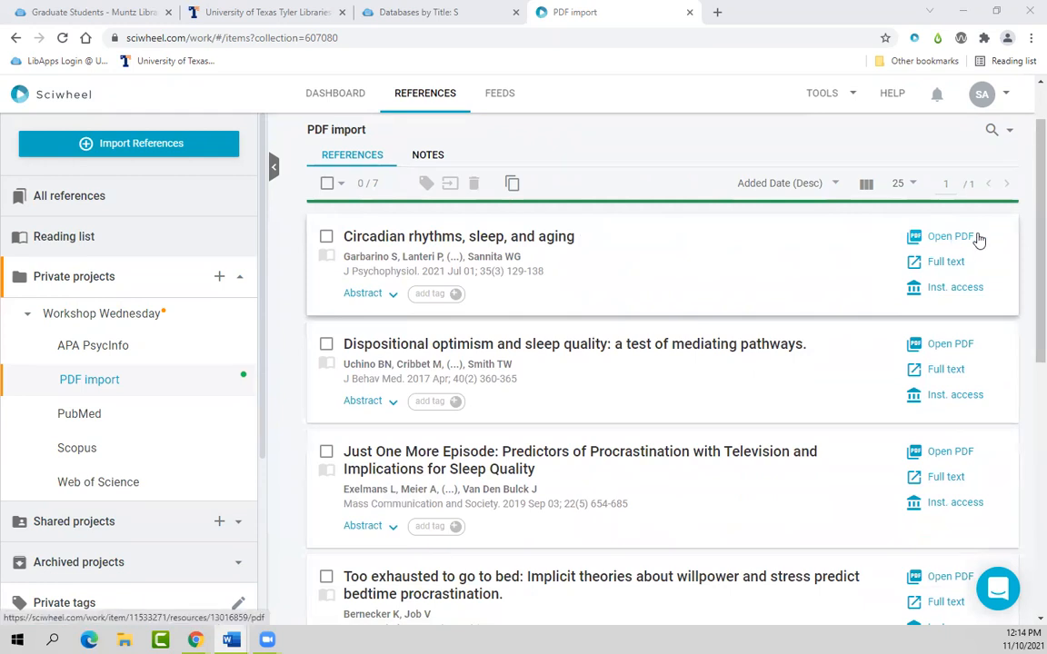
{"action": "scroll", "coordinate": [958, 382], "scroll_direction": "down", "scroll_amount": 1}
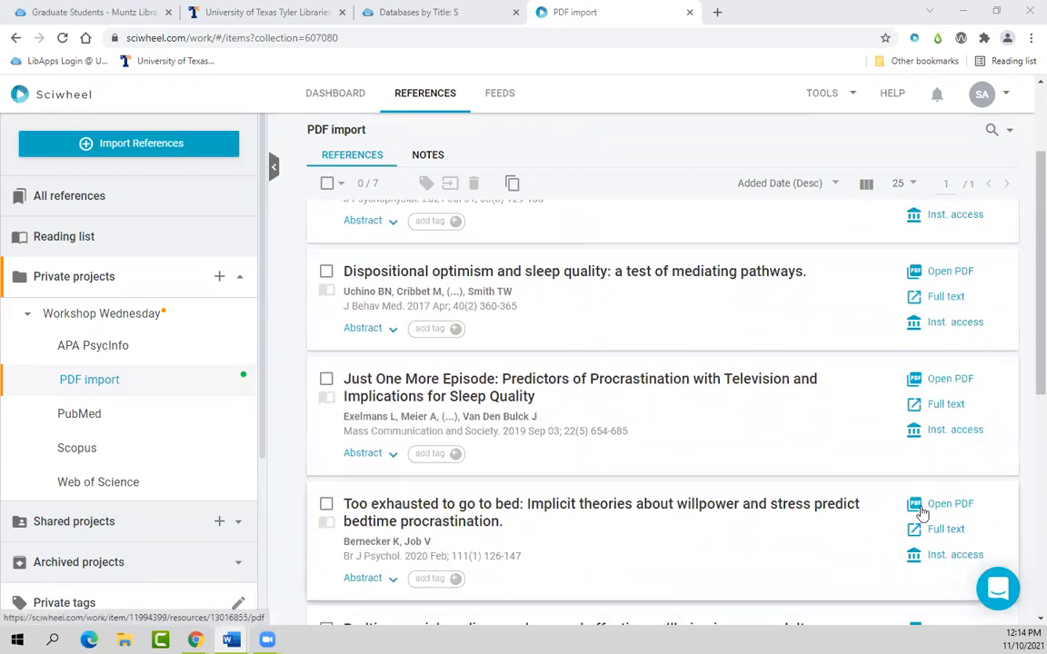
{"action": "scroll", "coordinate": [959, 513], "scroll_direction": "down", "scroll_amount": 2}
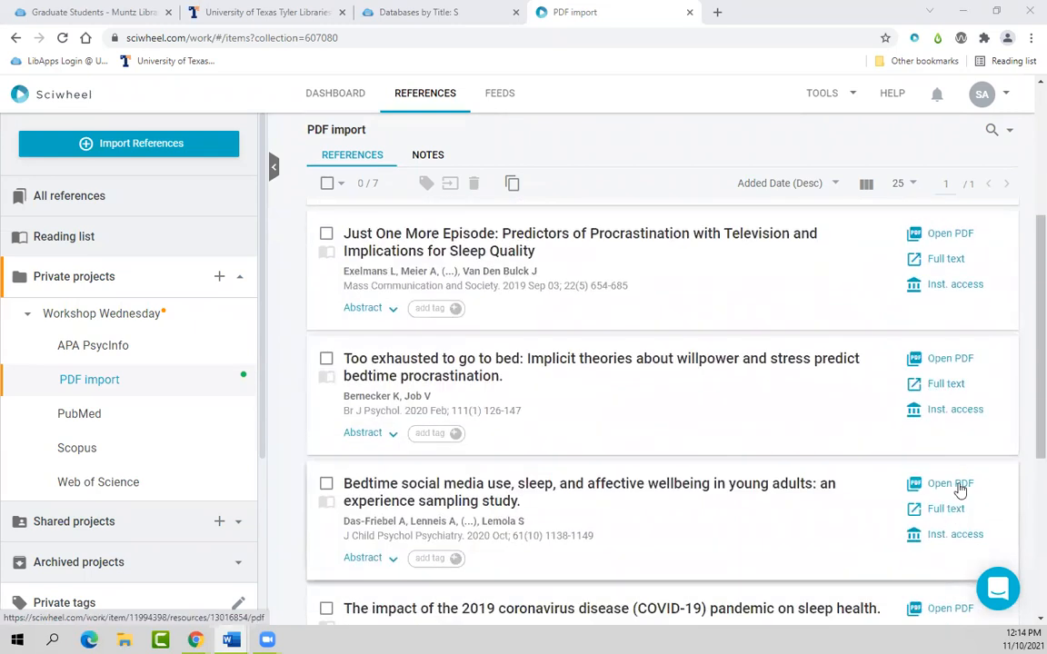
{"action": "scroll", "coordinate": [841, 502], "scroll_direction": "down", "scroll_amount": 2}
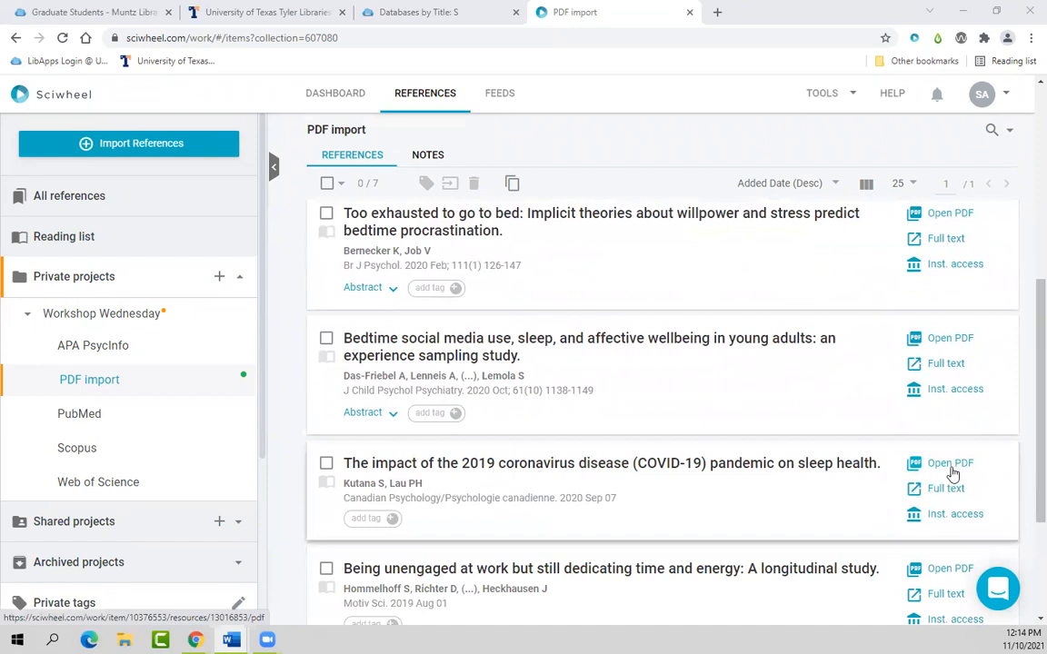
{"action": "scroll", "coordinate": [952, 473], "scroll_direction": "down", "scroll_amount": 1}
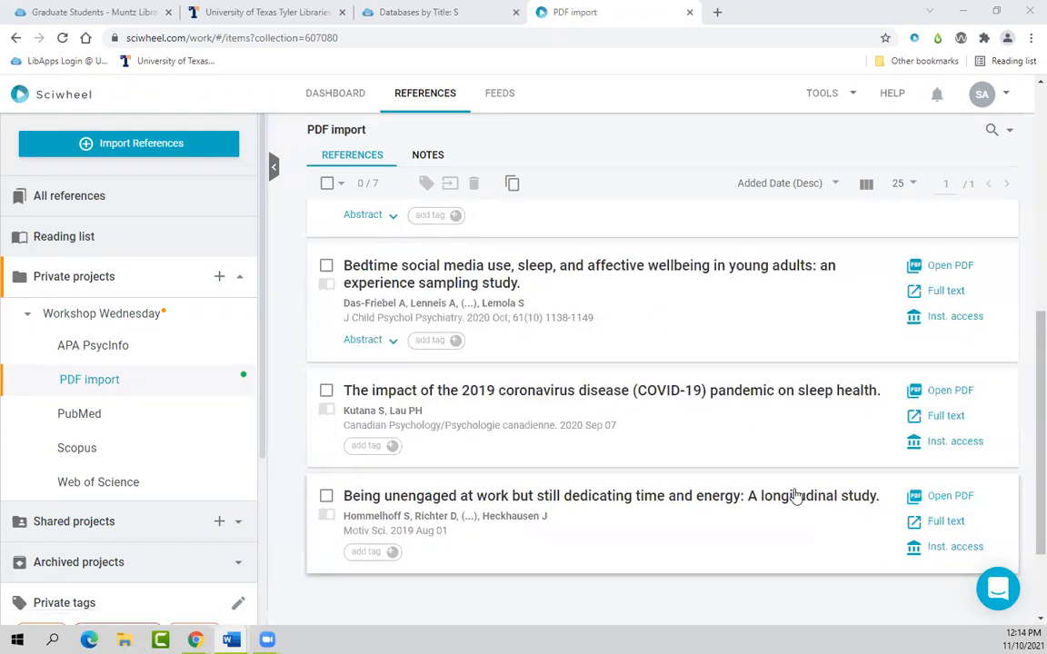
{"action": "scroll", "coordinate": [795, 496], "scroll_direction": "up", "scroll_amount": 4}
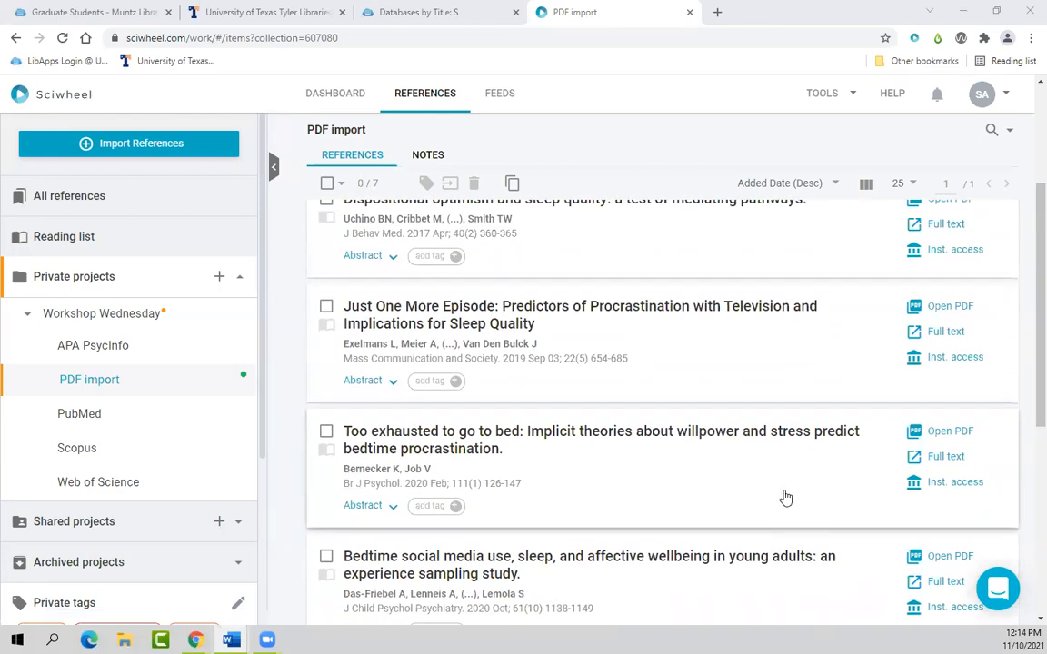
{"action": "scroll", "coordinate": [784, 498], "scroll_direction": "up", "scroll_amount": 2}
{"action": "scroll", "coordinate": [784, 498], "scroll_direction": "up", "scroll_amount": 2}
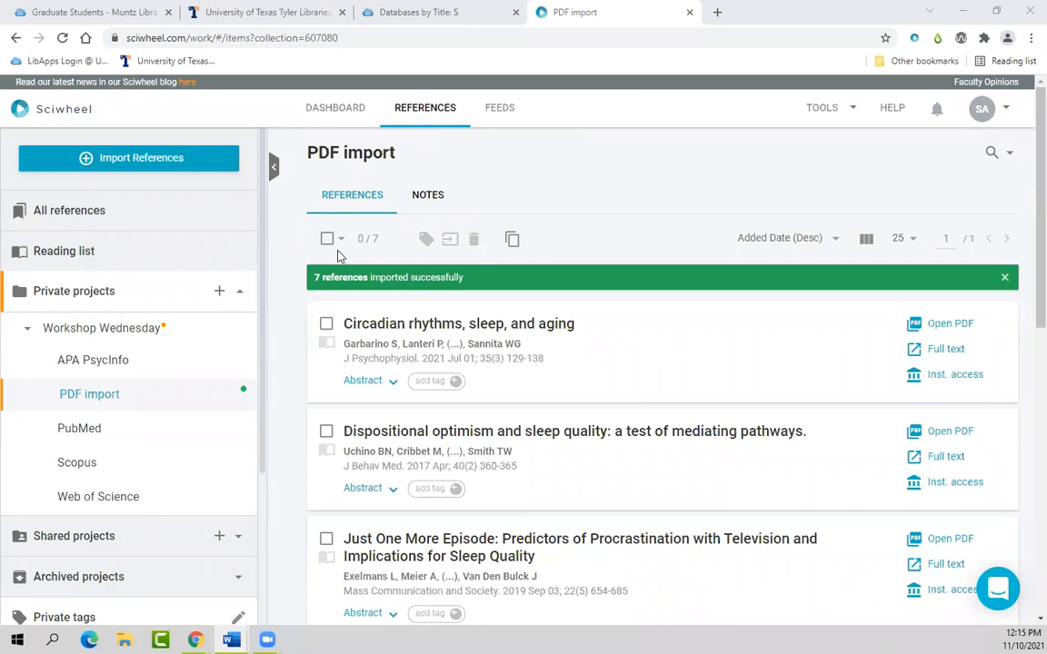
Step: Close the import success banner and review the Import references options, including other reference managers
{"action": "left_click", "coordinate": [1005, 279]}
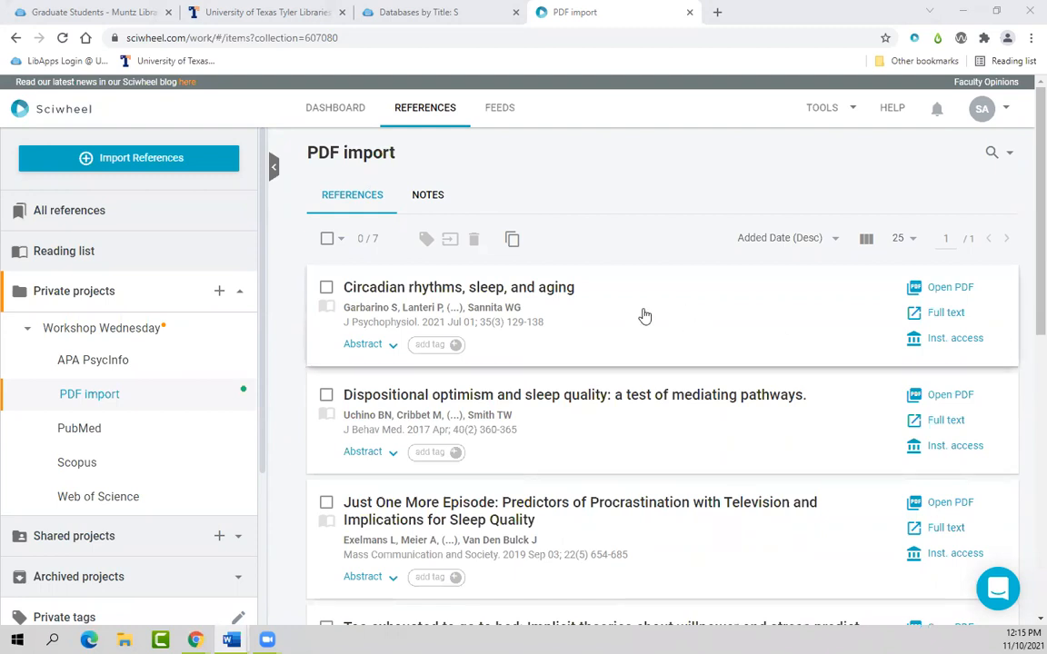
{"action": "left_click", "coordinate": [176, 167]}
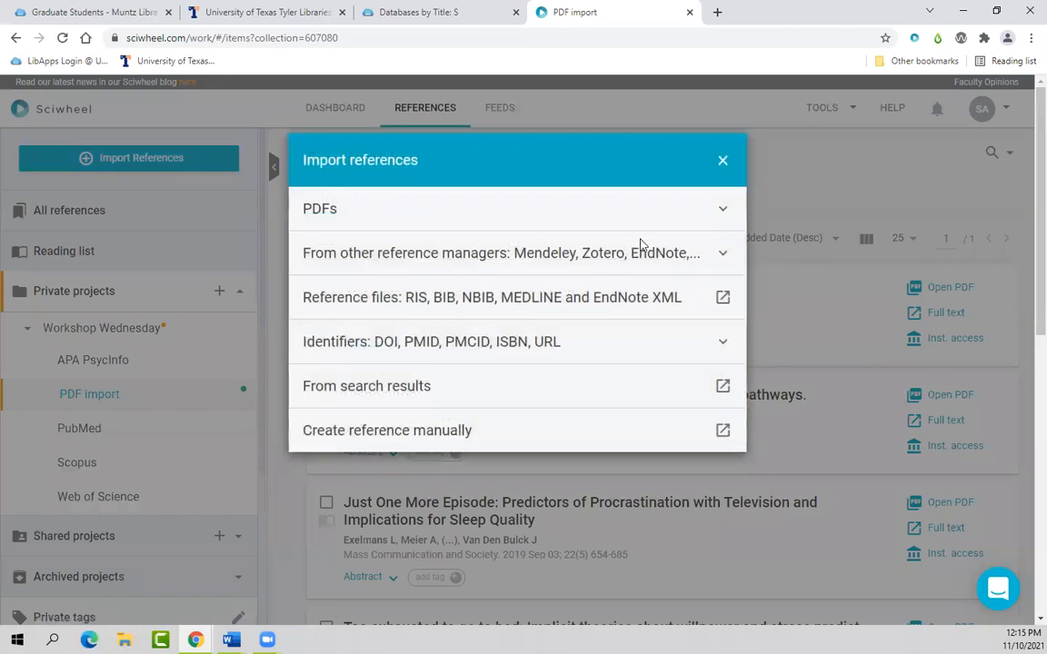
{"action": "left_click", "coordinate": [724, 255]}
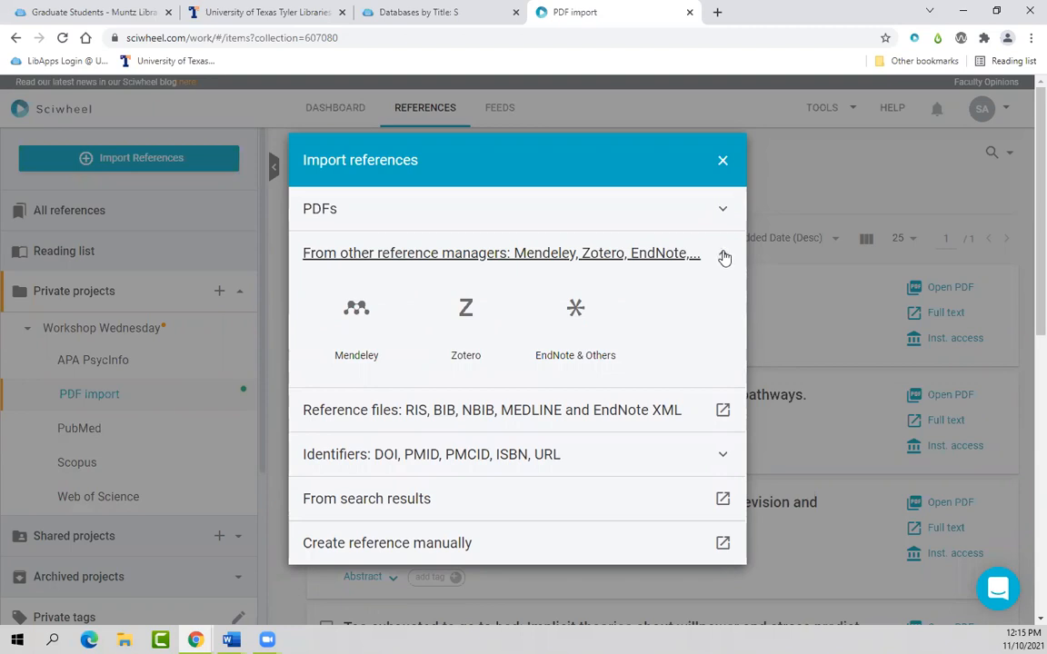
{"action": "left_click", "coordinate": [725, 258]}
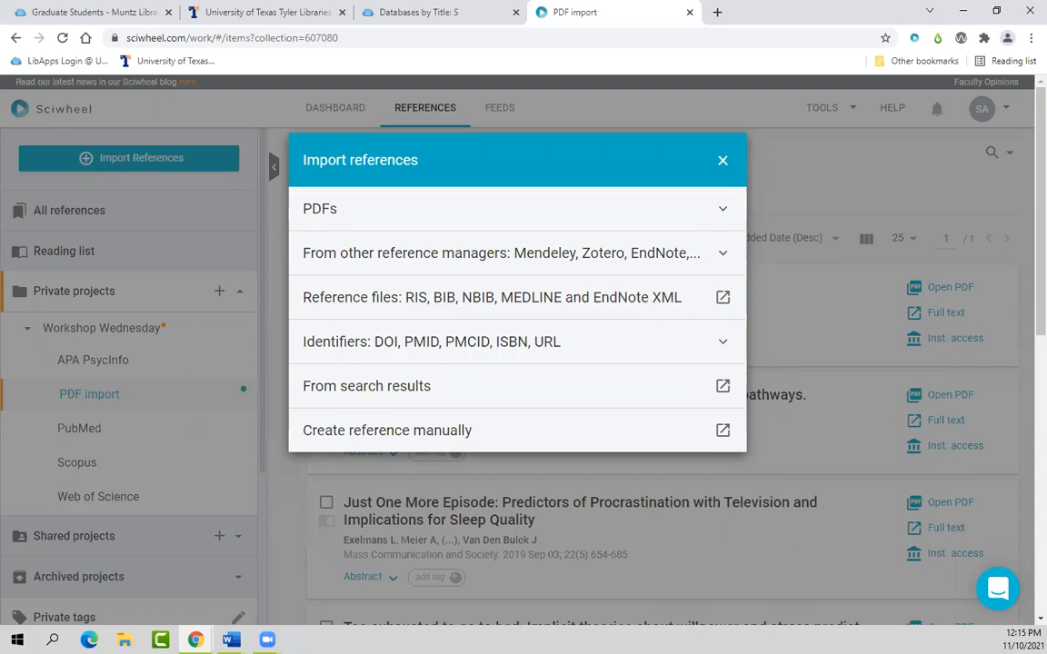
{"action": "key", "text": "alt+Tab"}
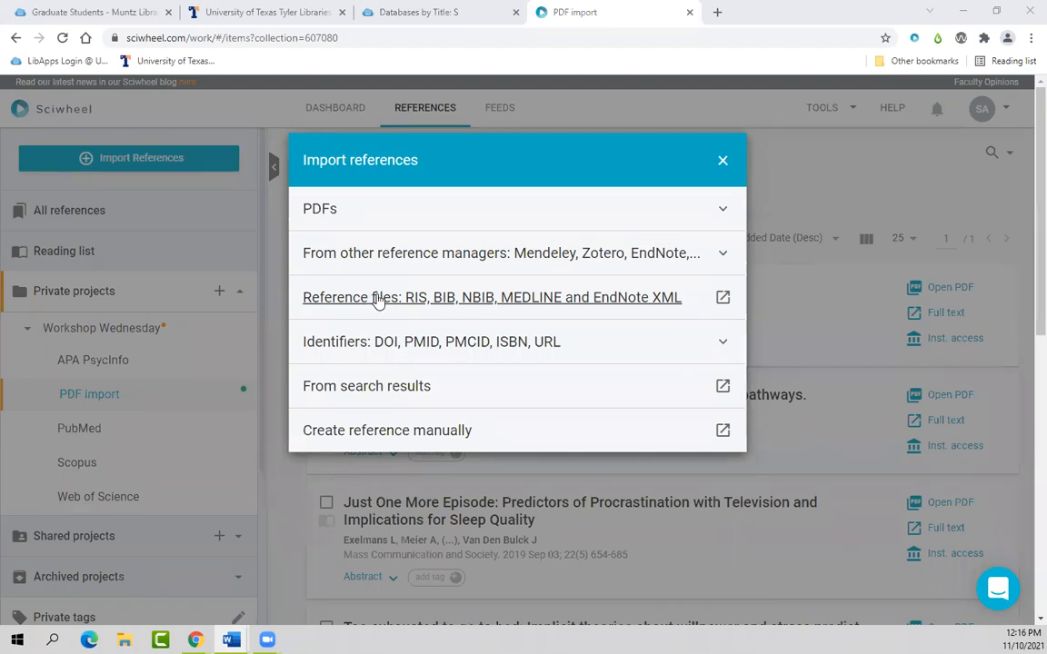
Step: Close the import dialog and open PubMed from the library's P databases list
{"action": "left_click", "coordinate": [723, 161]}
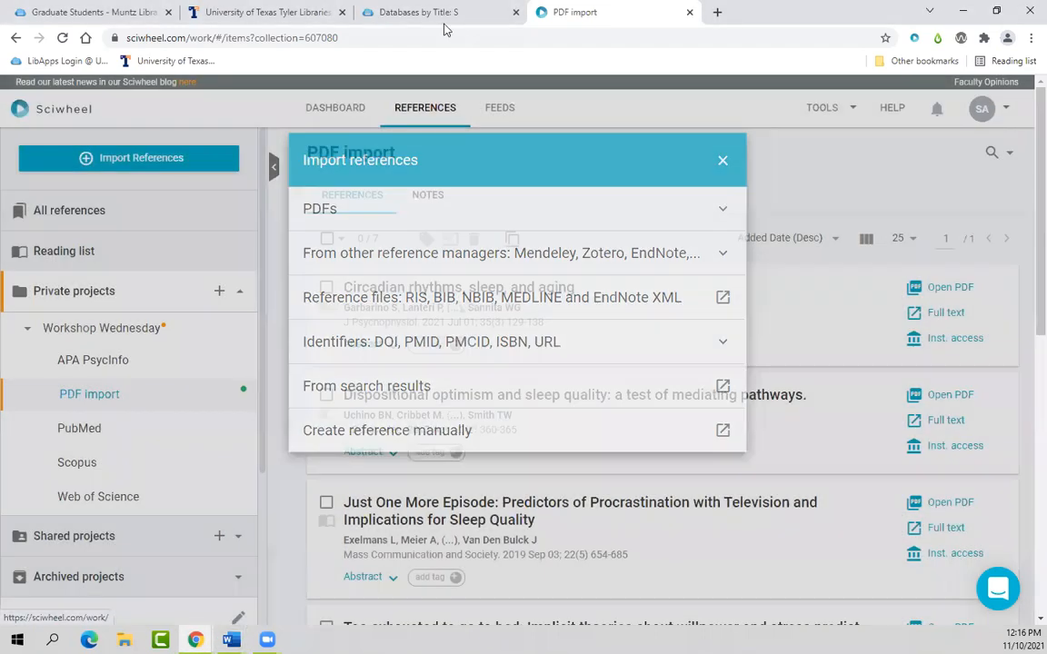
{"action": "left_click", "coordinate": [272, 12]}
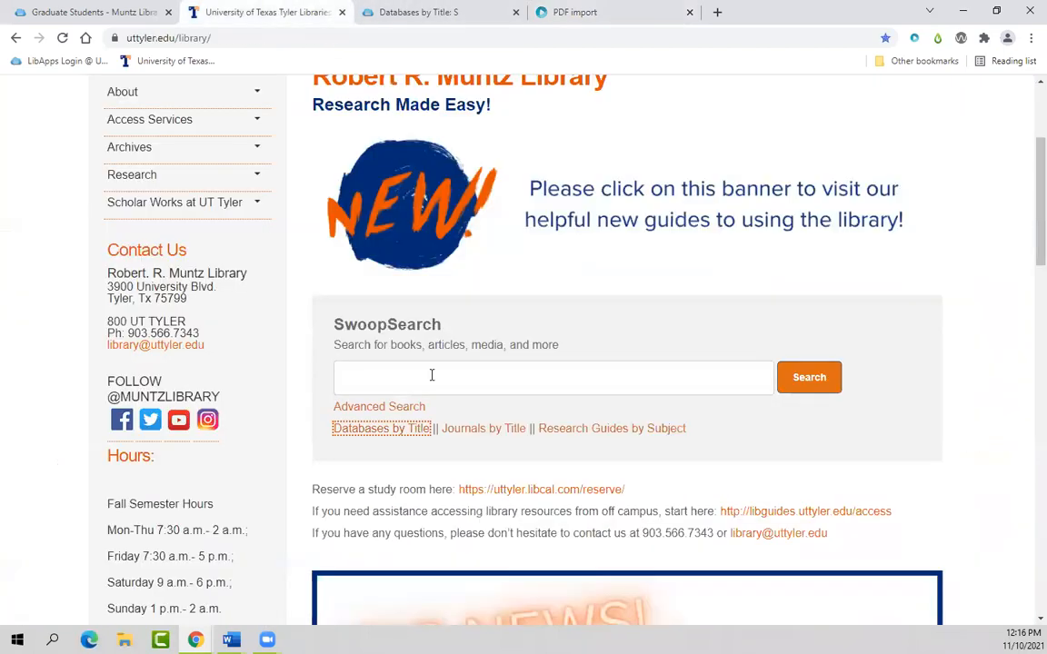
{"action": "left_click", "coordinate": [400, 430]}
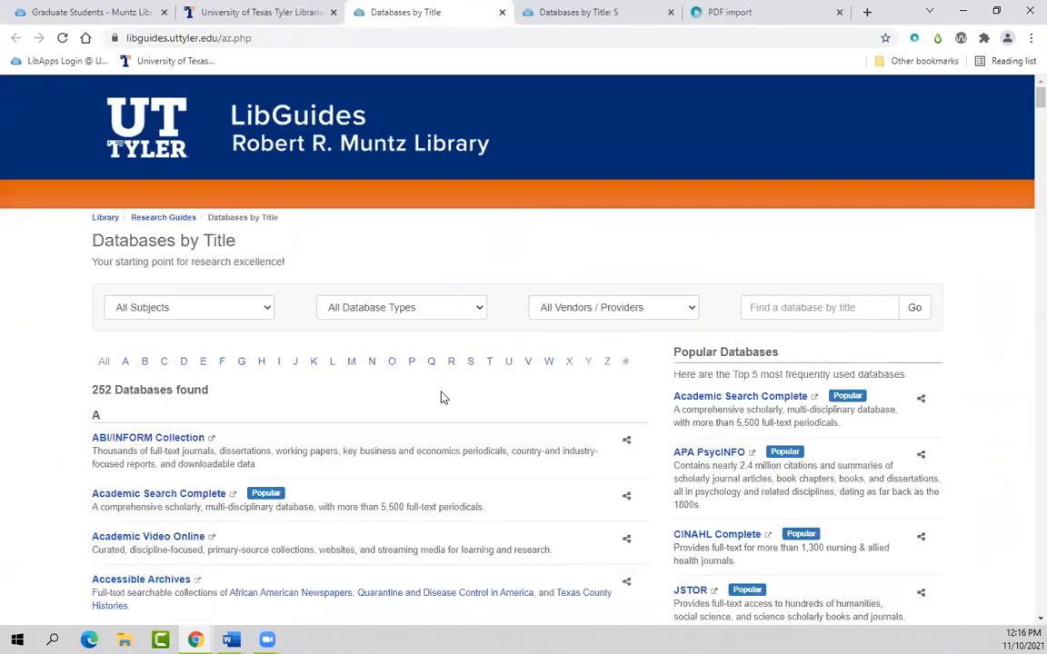
{"action": "left_click", "coordinate": [412, 352]}
{"action": "scroll", "coordinate": [423, 437], "scroll_direction": "down", "scroll_amount": 5}
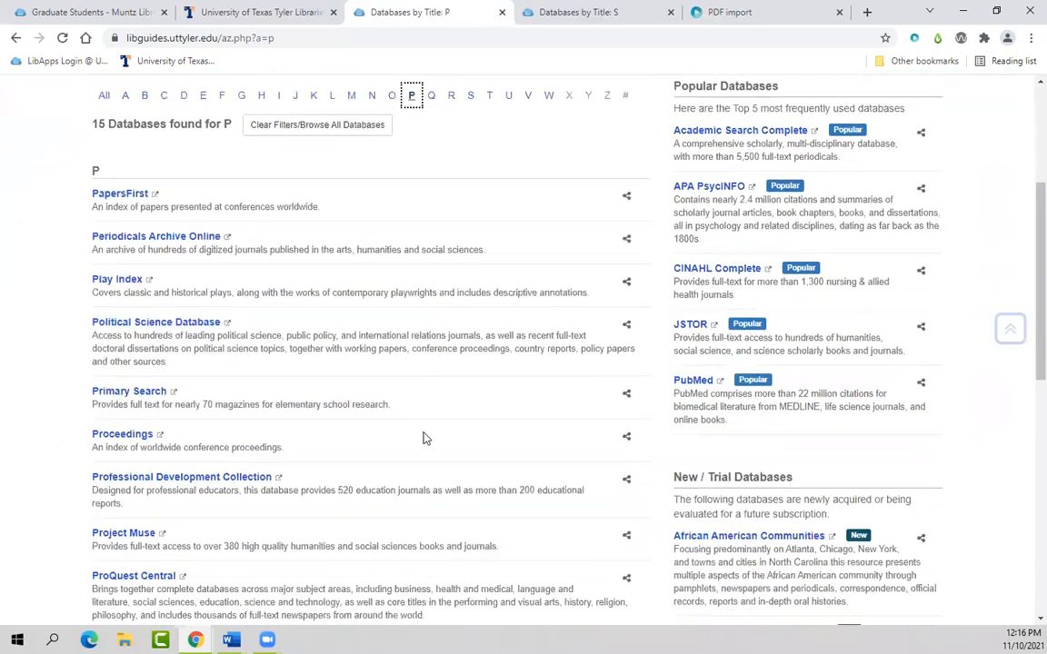
{"action": "scroll", "coordinate": [420, 508], "scroll_direction": "down", "scroll_amount": 2}
{"action": "scroll", "coordinate": [418, 510], "scroll_direction": "down", "scroll_amount": 2}
{"action": "scroll", "coordinate": [412, 512], "scroll_direction": "down", "scroll_amount": 2}
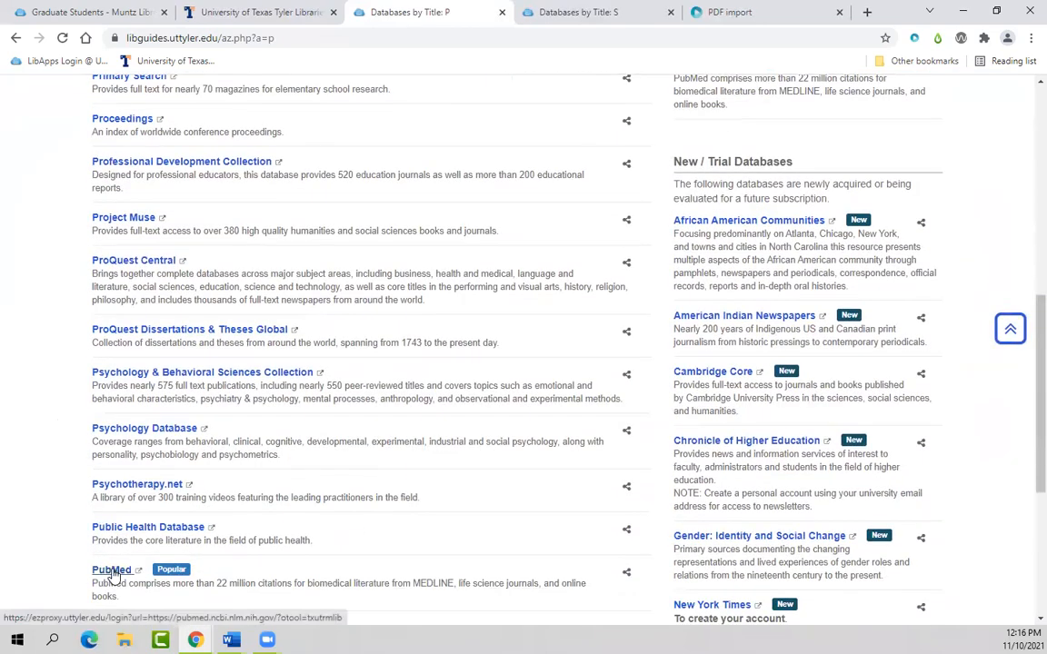
{"action": "left_click", "coordinate": [112, 570]}
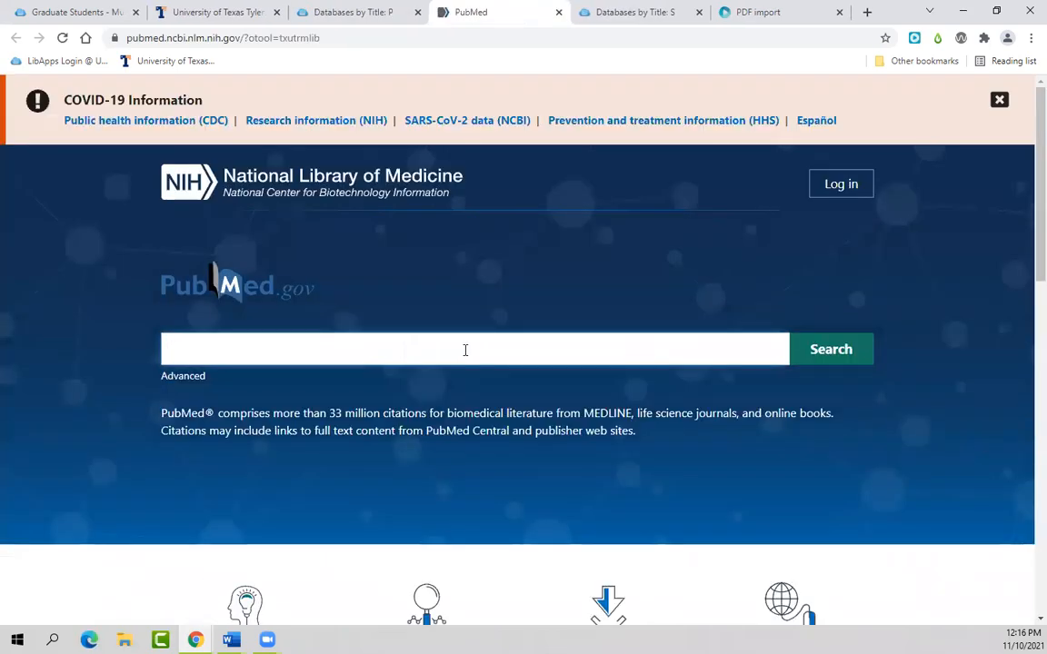
Step: Search PubMed for 'nurses burnout' and limit publication years to 2020–2021
{"action": "type", "text": "nur"}
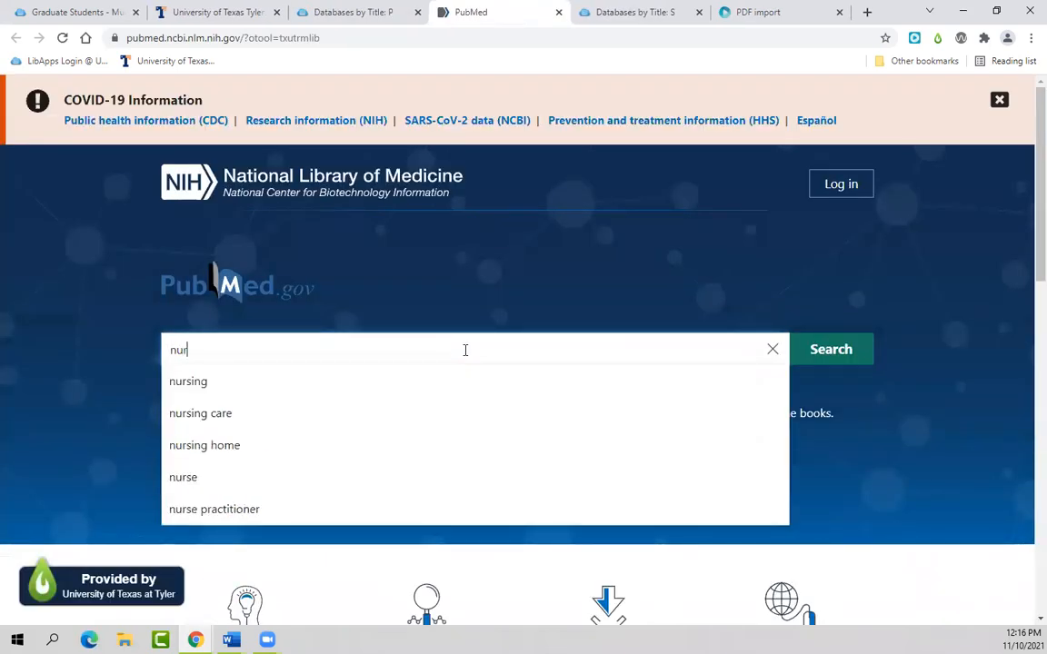
{"action": "type", "text": "ses burnout"}
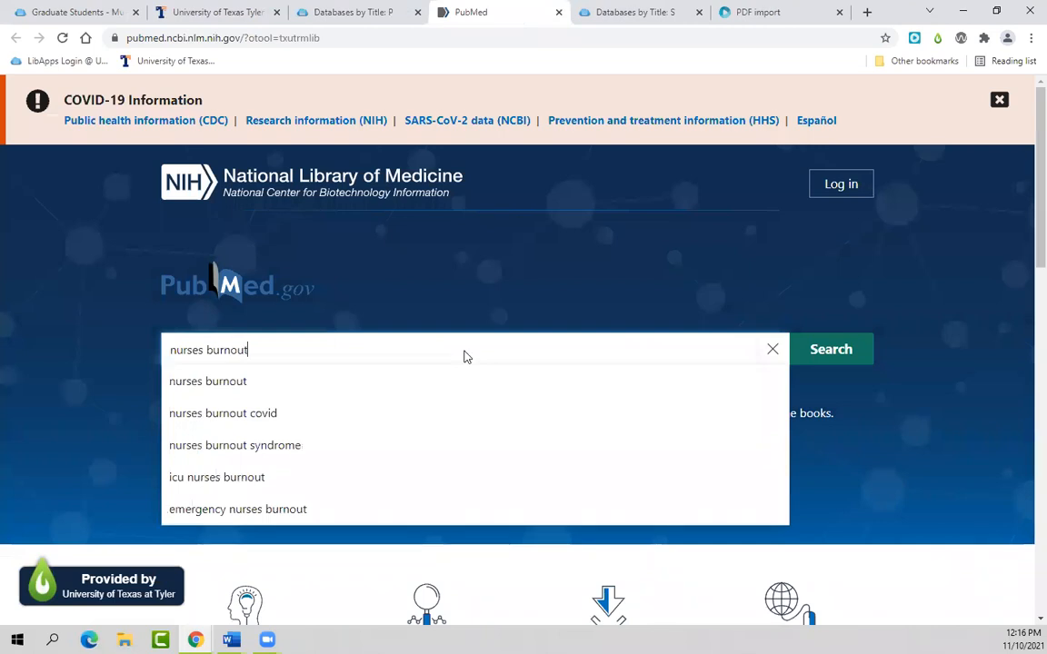
{"action": "key", "text": "Return"}
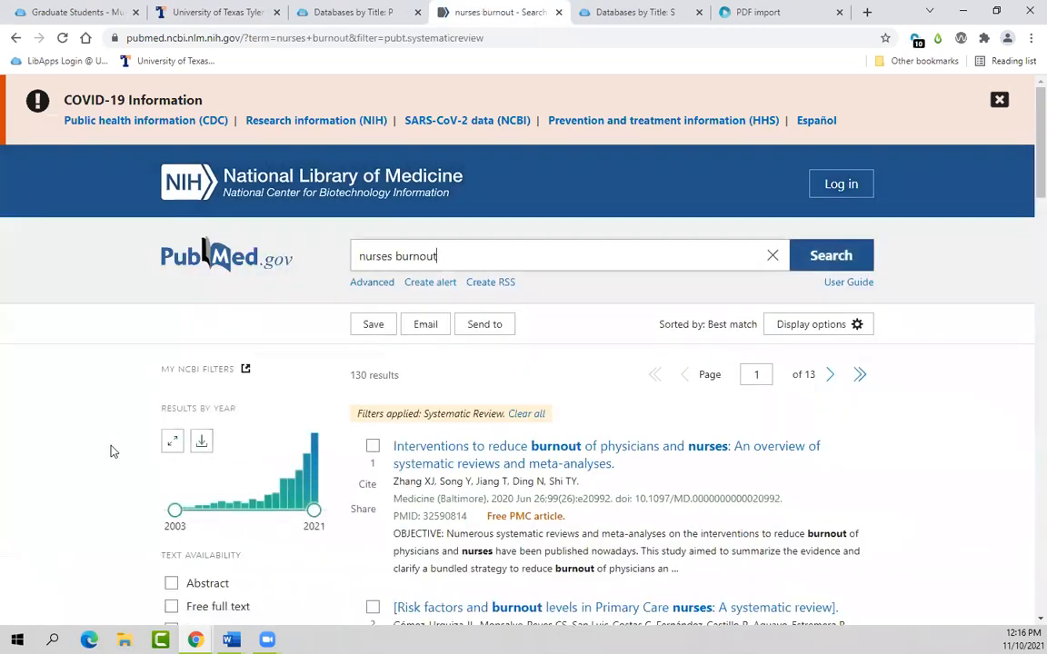
{"action": "scroll", "coordinate": [136, 445], "scroll_direction": "down", "scroll_amount": 2}
{"action": "left_click_drag", "start_coordinate": [195, 365], "coordinate": [309, 365]}
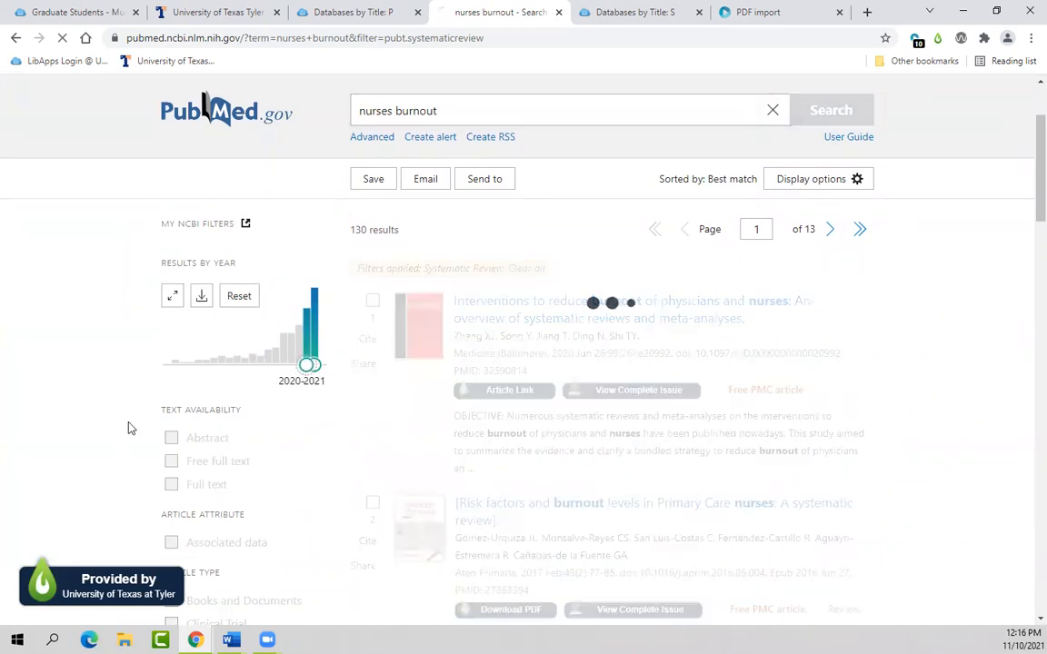
{"action": "scroll", "coordinate": [125, 436], "scroll_direction": "down", "scroll_amount": 5}
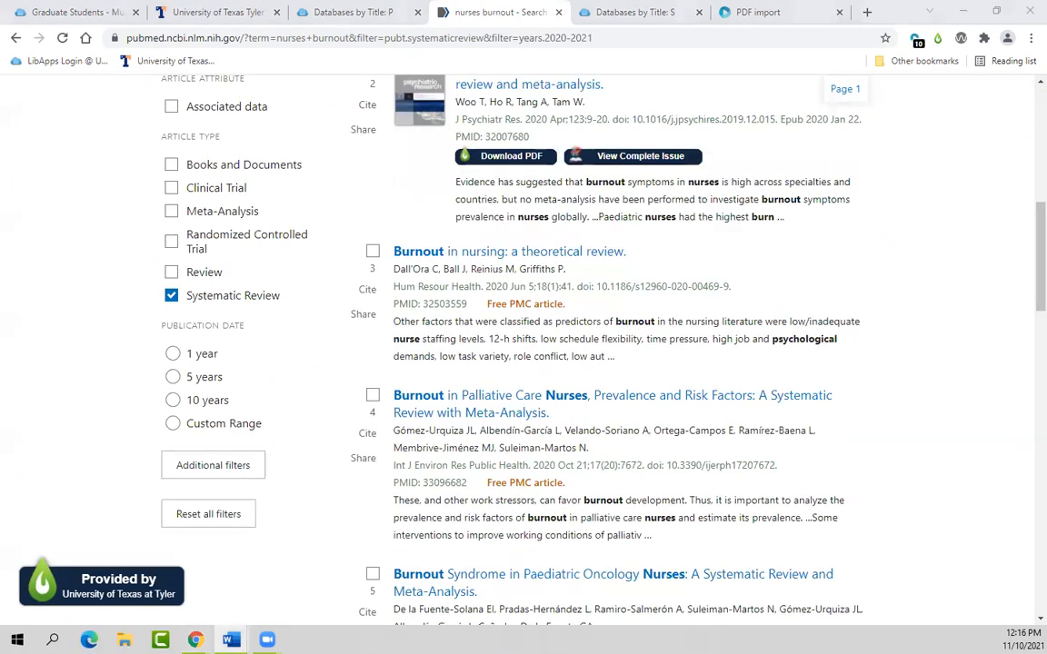
{"action": "scroll", "coordinate": [849, 450], "scroll_direction": "up", "scroll_amount": 5}
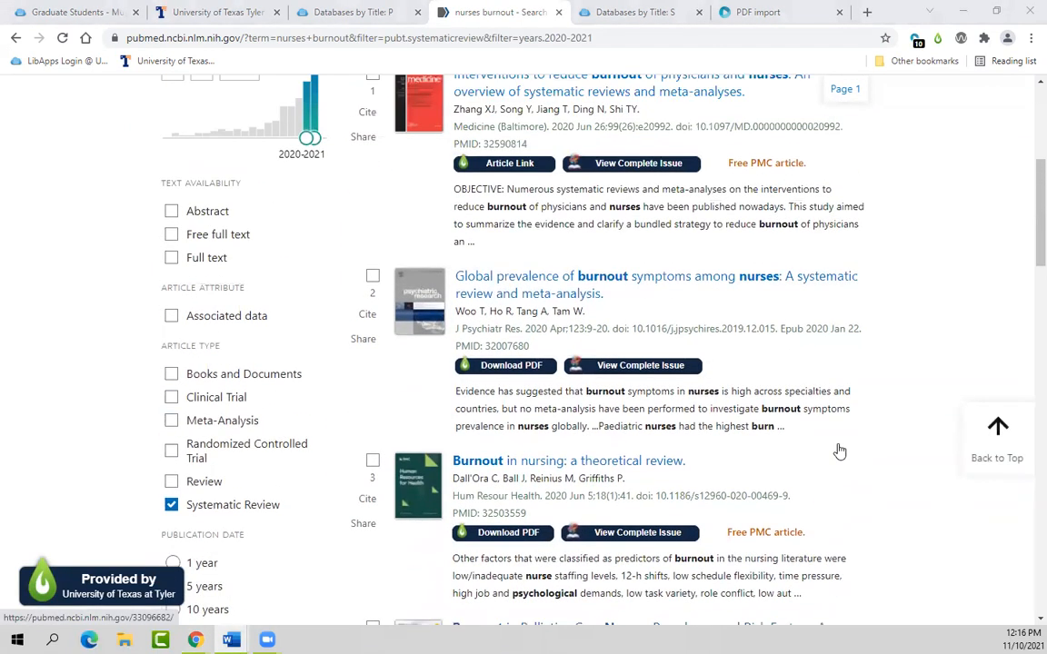
{"action": "scroll", "coordinate": [868, 449], "scroll_direction": "up", "scroll_amount": 2}
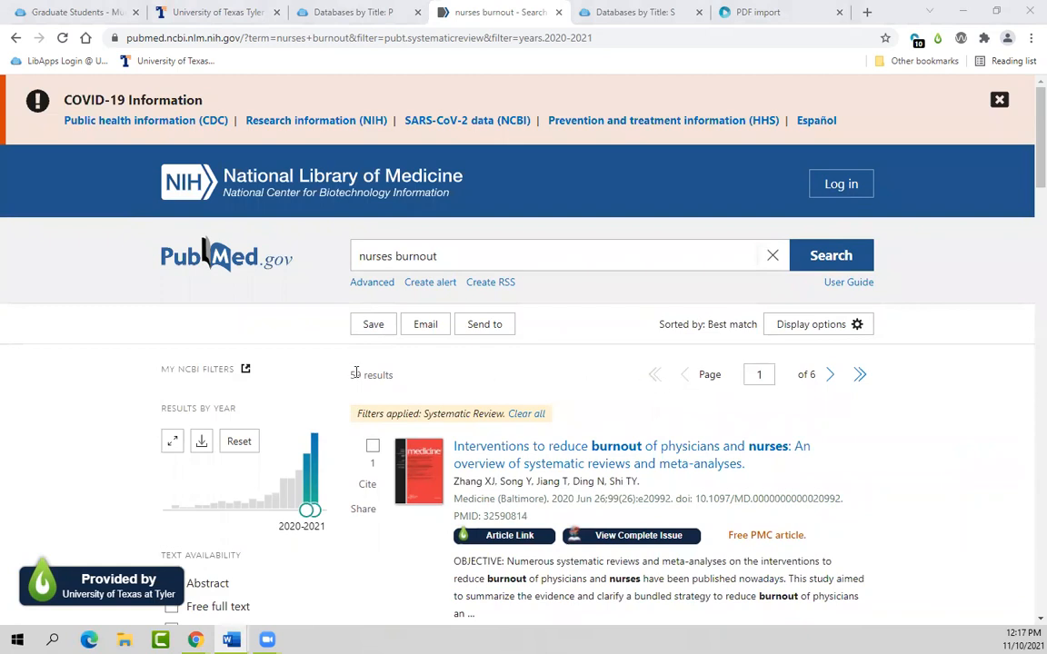
Step: Export all 59 PubMed results as a citation-manager .nbib file, then return to Sciwheel
{"action": "left_click", "coordinate": [493, 330]}
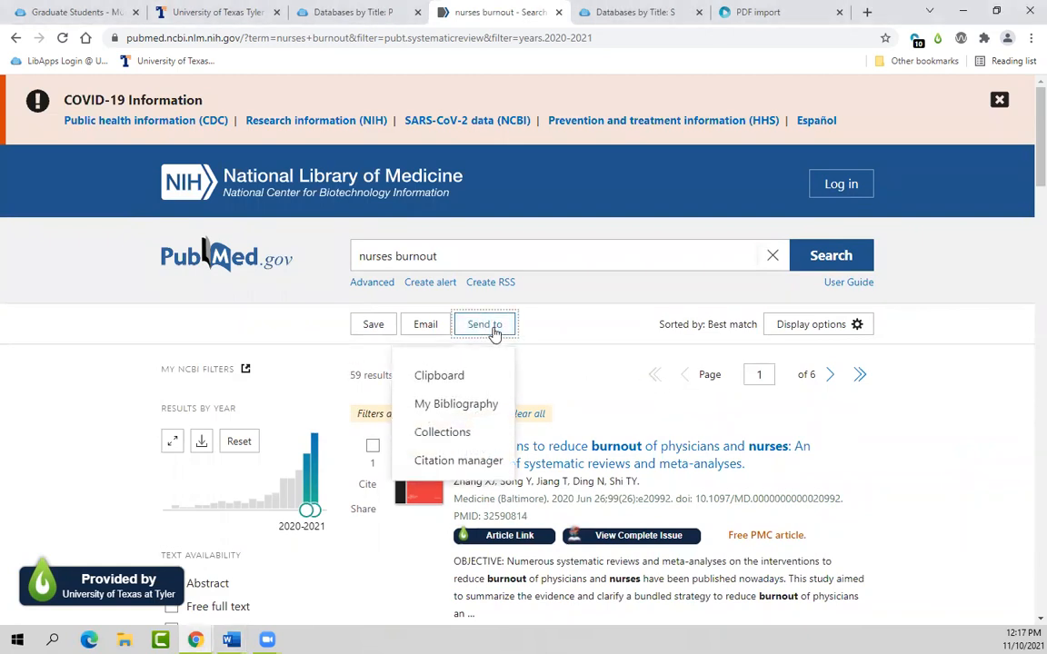
{"action": "left_click", "coordinate": [453, 463]}
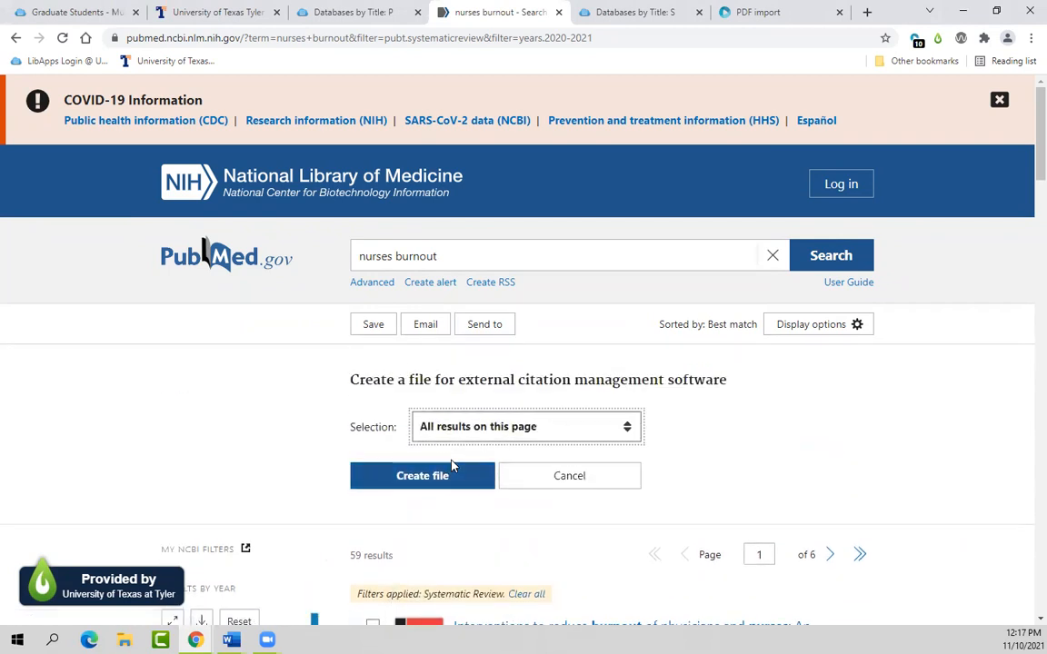
{"action": "left_click", "coordinate": [628, 429]}
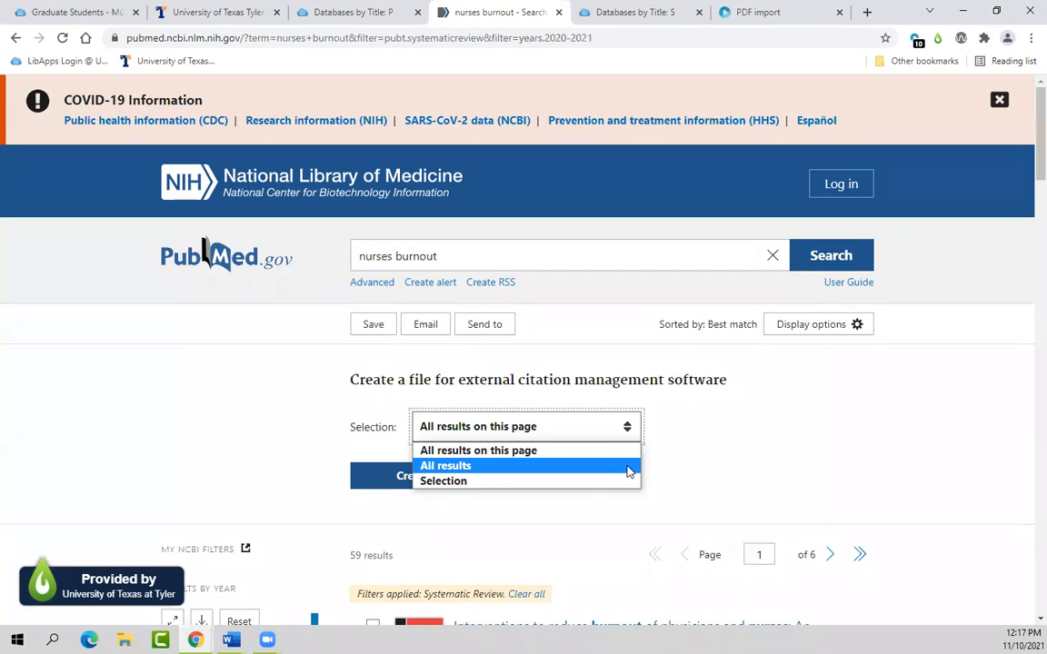
{"action": "left_click", "coordinate": [628, 467]}
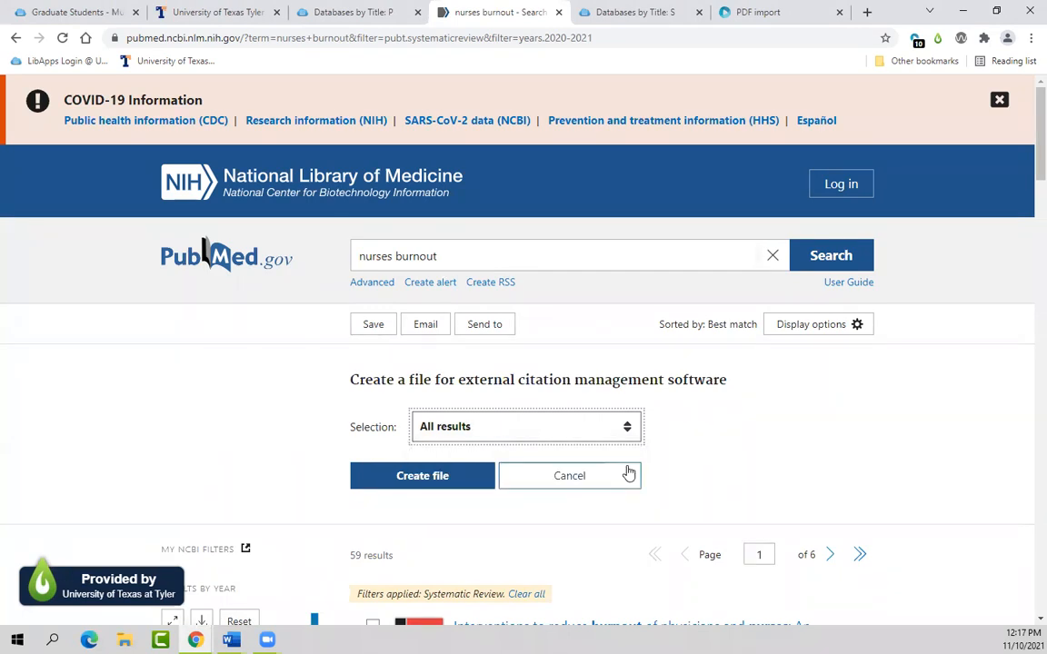
{"action": "left_click", "coordinate": [421, 483]}
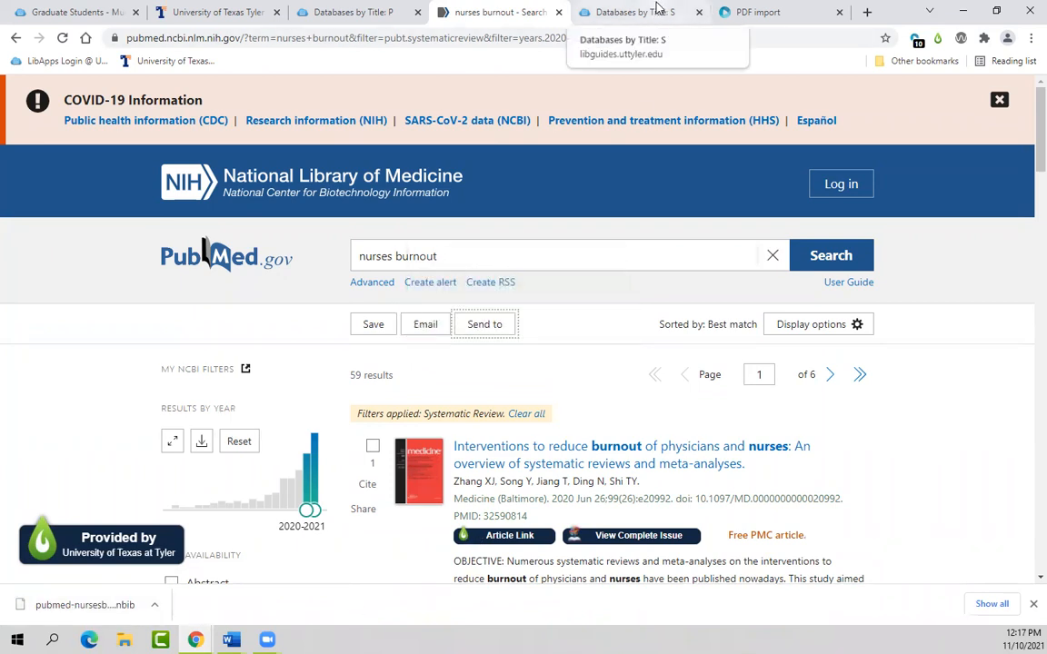
{"action": "left_click", "coordinate": [745, 11]}
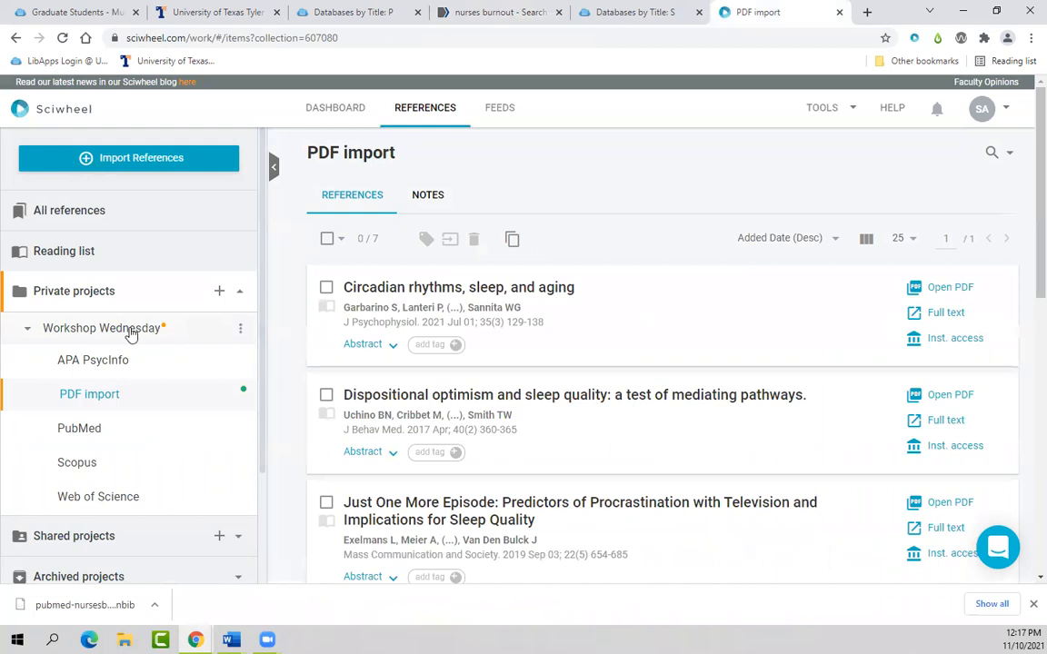
Step: Import pubmed-nursesburn-set (1).nbib from Downloads into the PubMed subproject, adding 59 references
{"action": "left_click", "coordinate": [83, 436]}
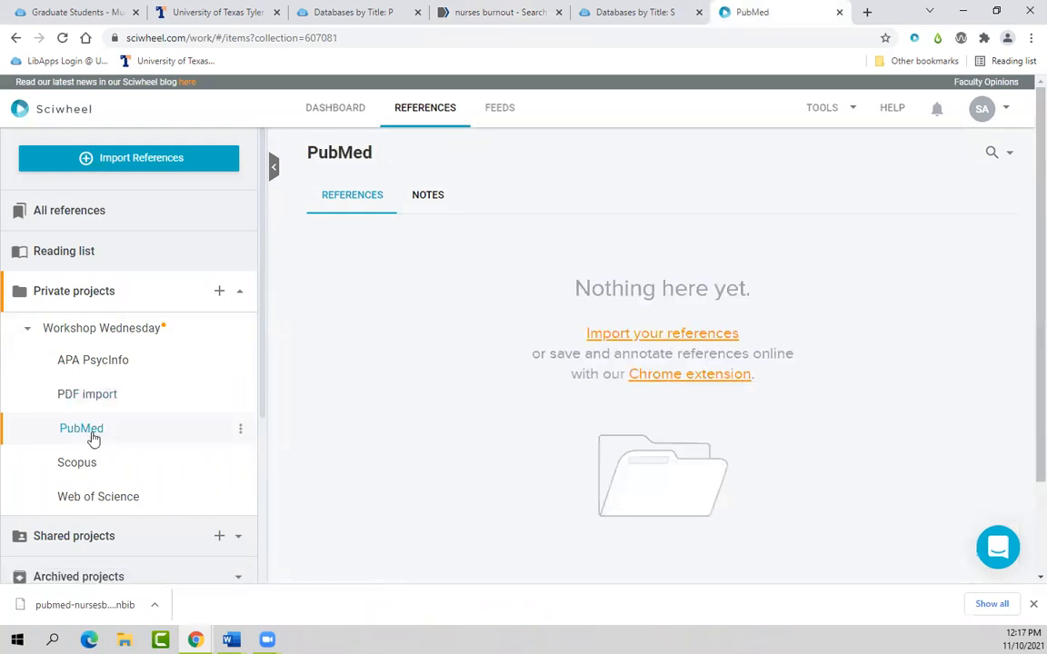
{"action": "left_click", "coordinate": [618, 336]}
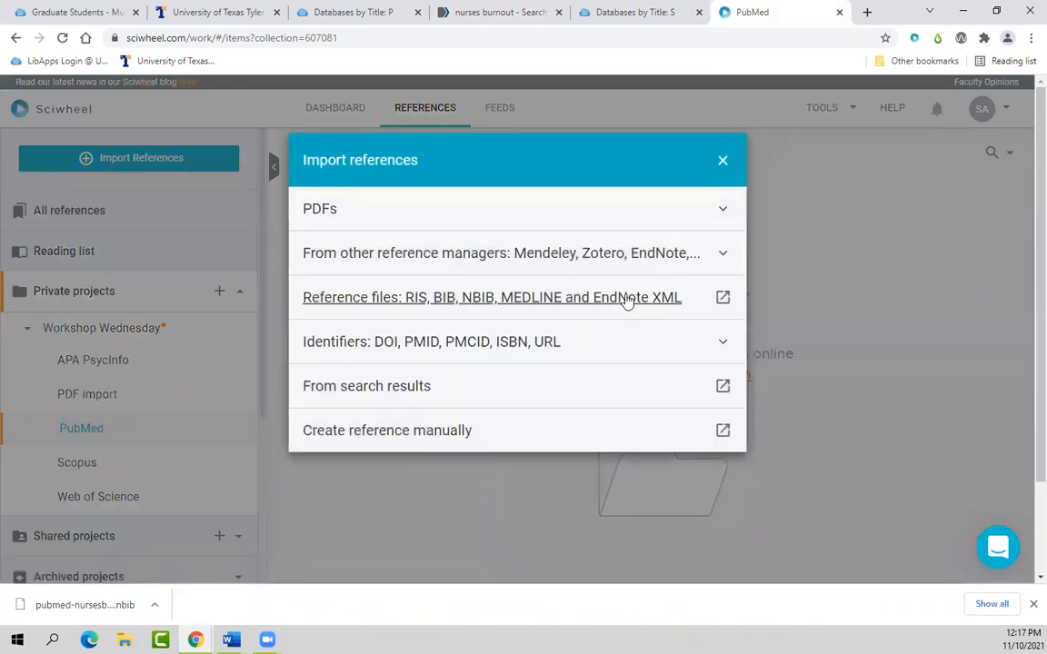
{"action": "left_click", "coordinate": [627, 298]}
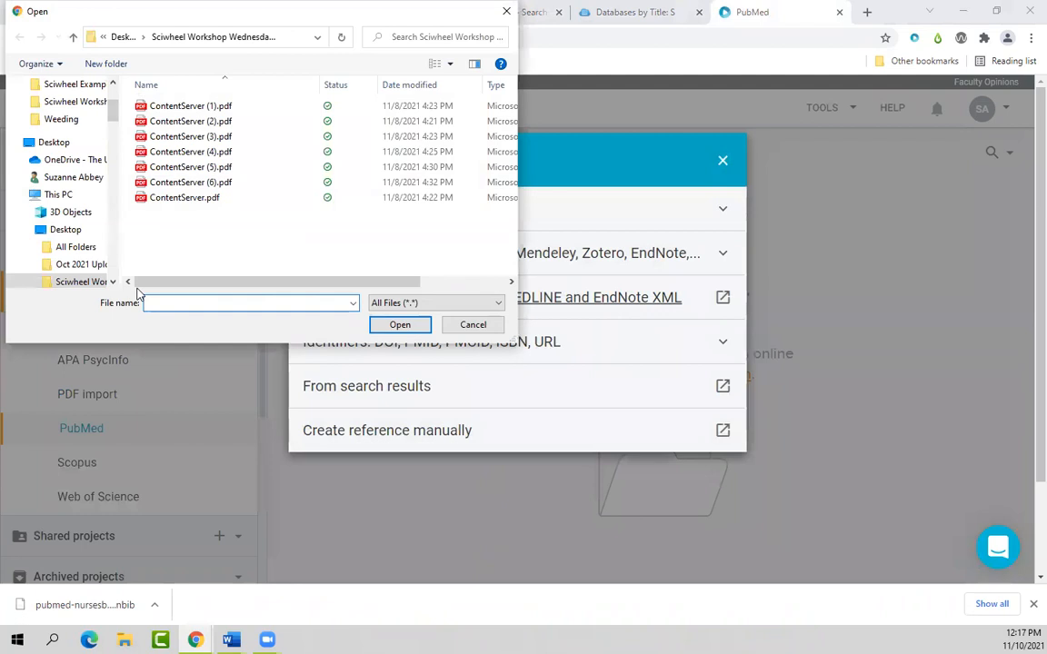
{"action": "left_click_drag", "start_coordinate": [112, 114], "coordinate": [122, 135]}
{"action": "left_click", "coordinate": [82, 120]}
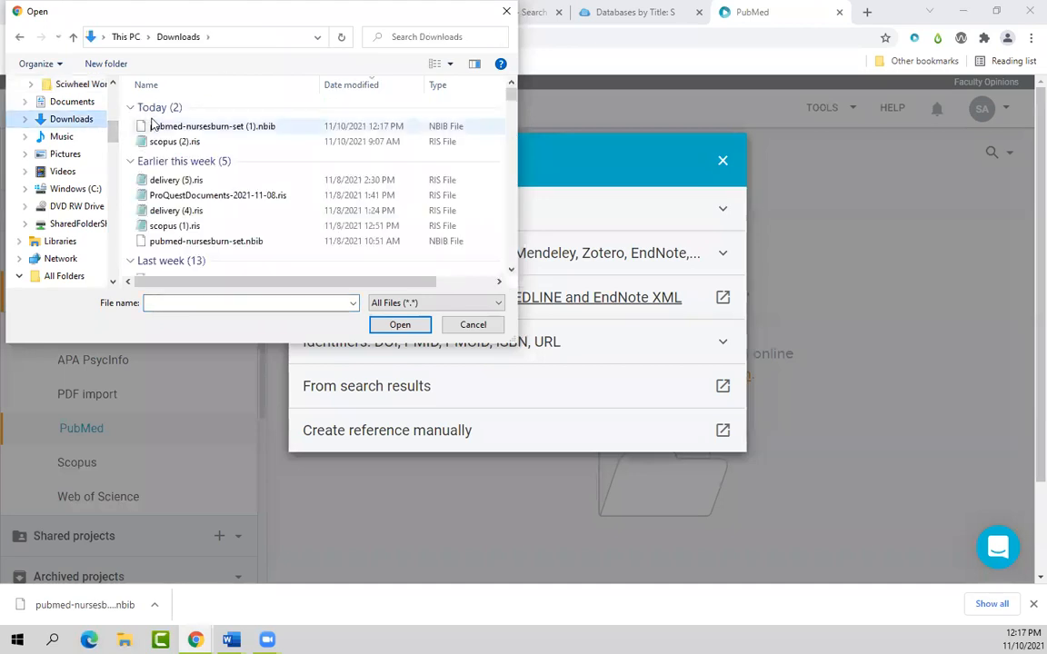
{"action": "left_click", "coordinate": [182, 127]}
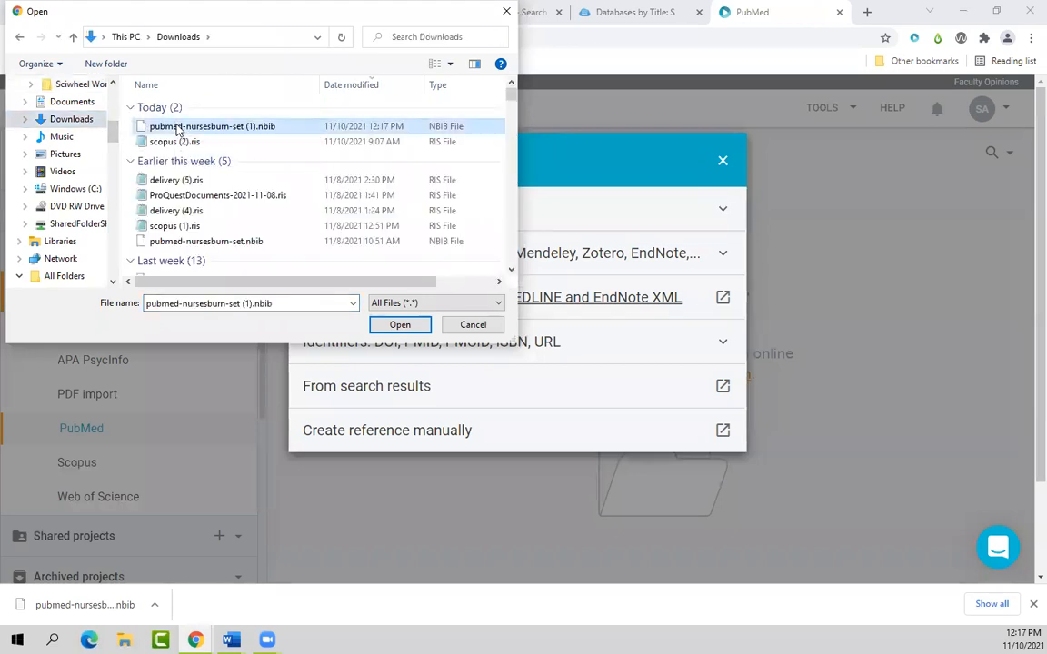
{"action": "left_click", "coordinate": [400, 326]}
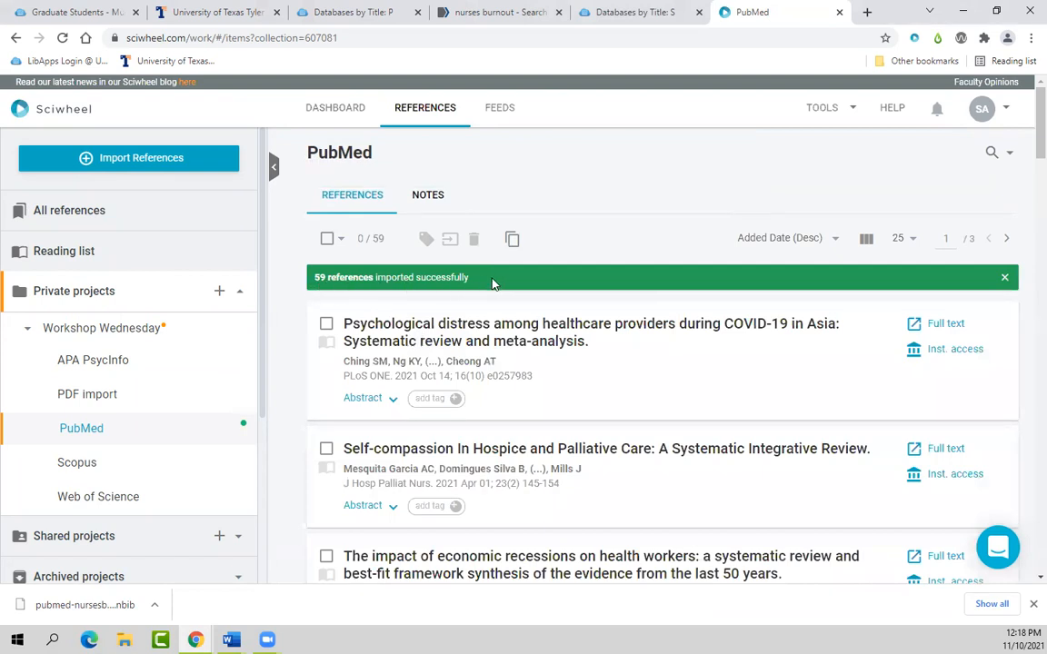
{"action": "key", "text": "alt+Tab"}
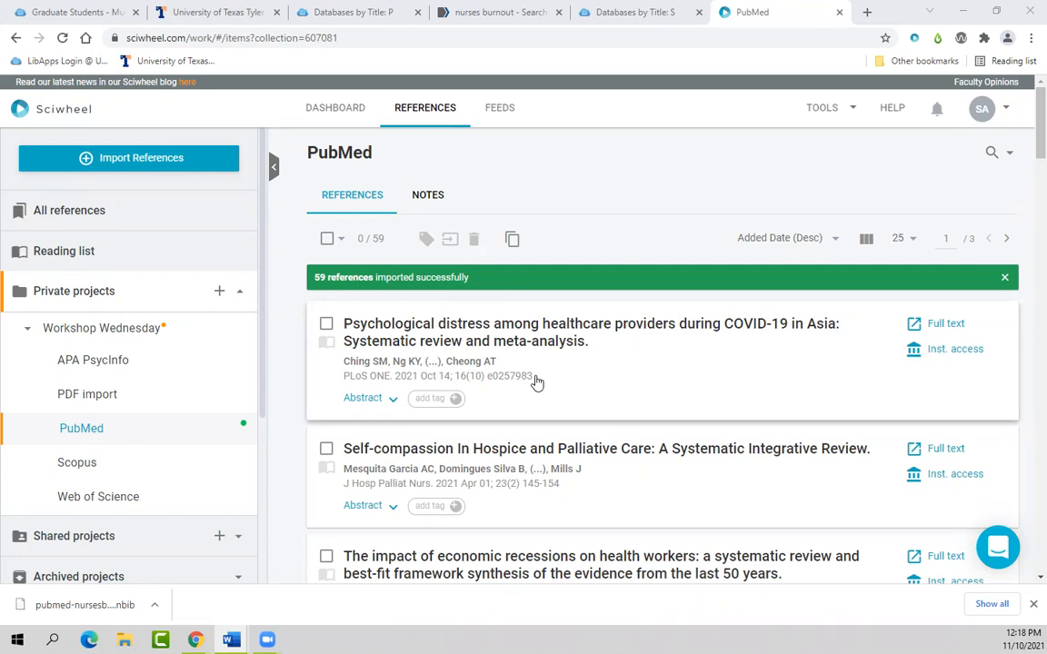
Step: Select all 59 PubMed references, preview the CSV export format, and cancel the export
{"action": "left_click", "coordinate": [328, 242]}
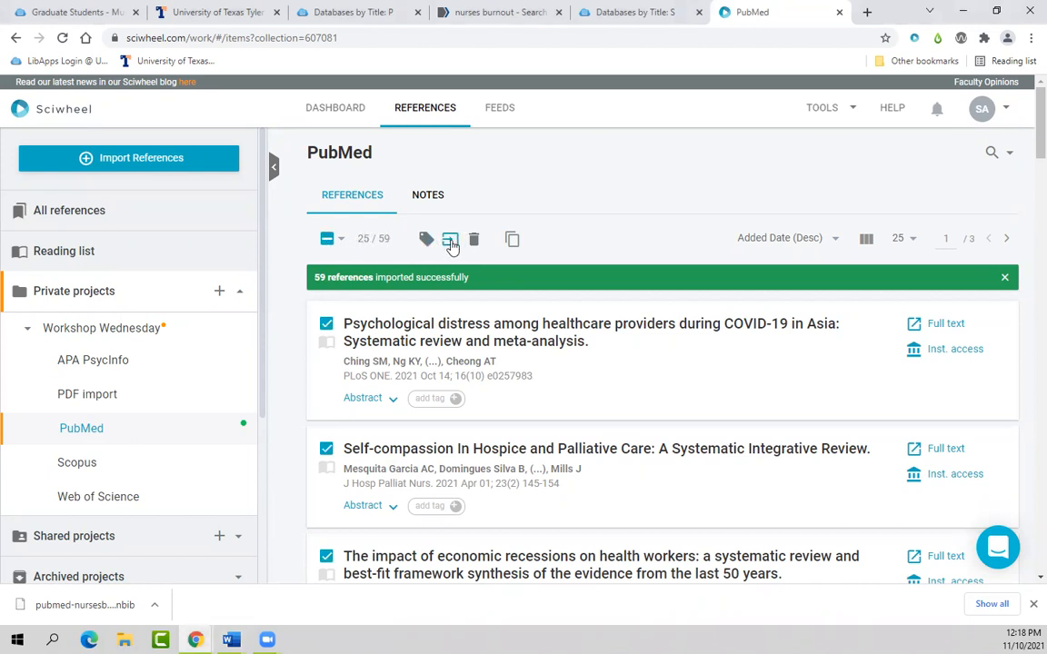
{"action": "left_click", "coordinate": [340, 240]}
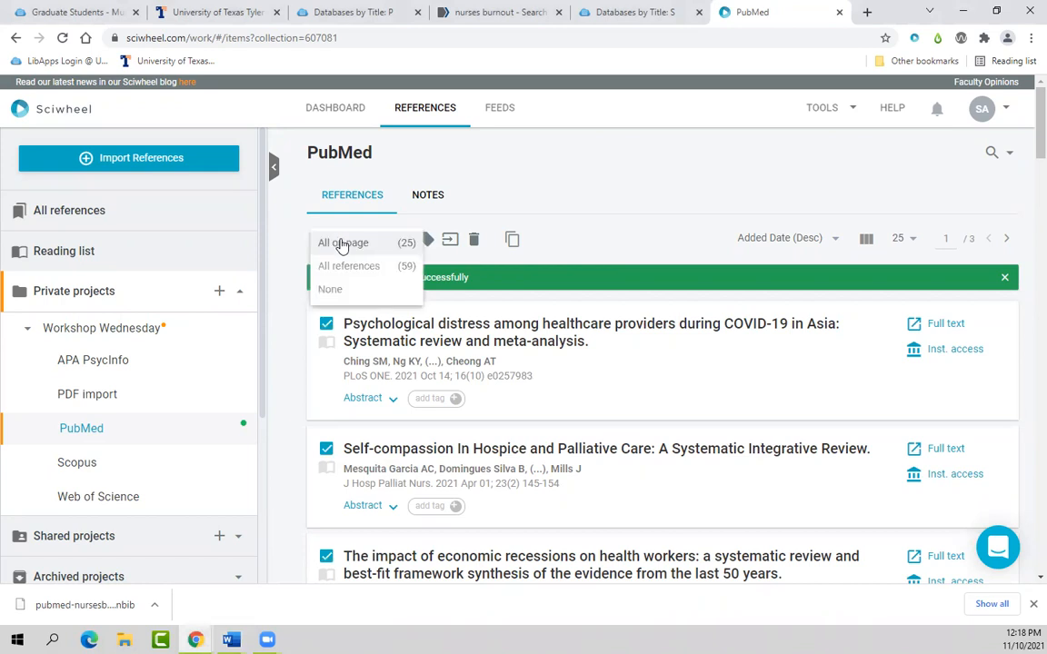
{"action": "left_click", "coordinate": [349, 264]}
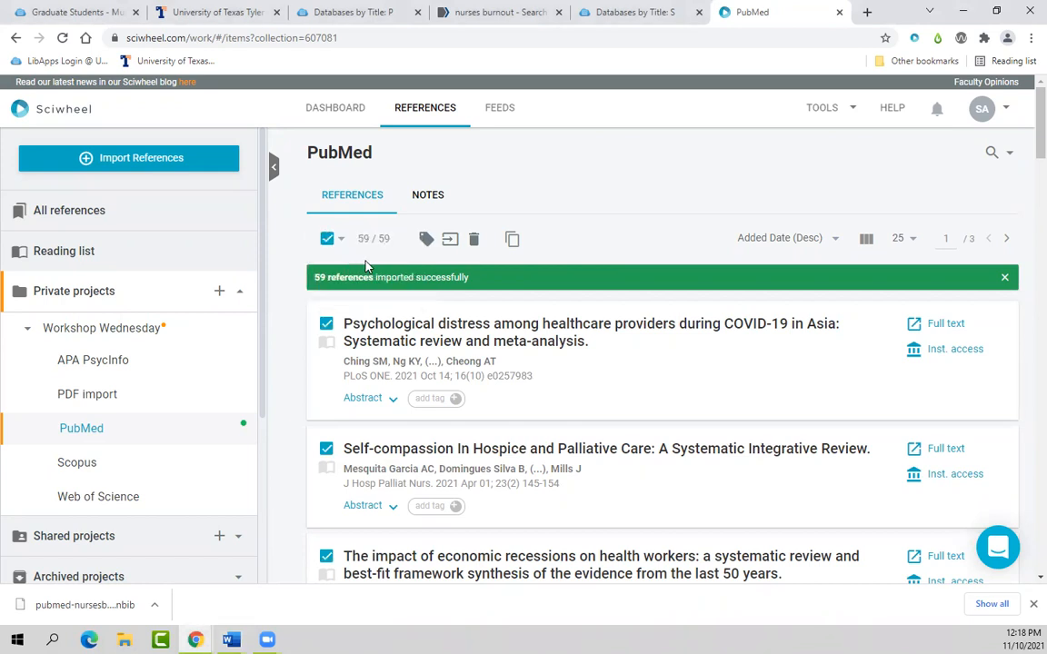
{"action": "left_click", "coordinate": [449, 241]}
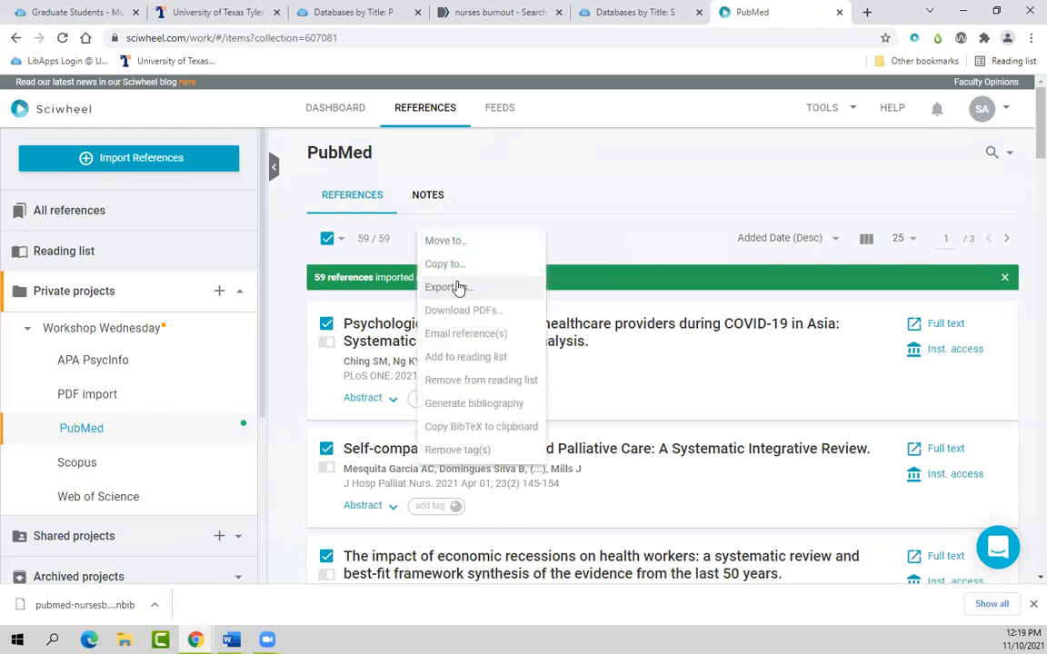
{"action": "left_click", "coordinate": [459, 287]}
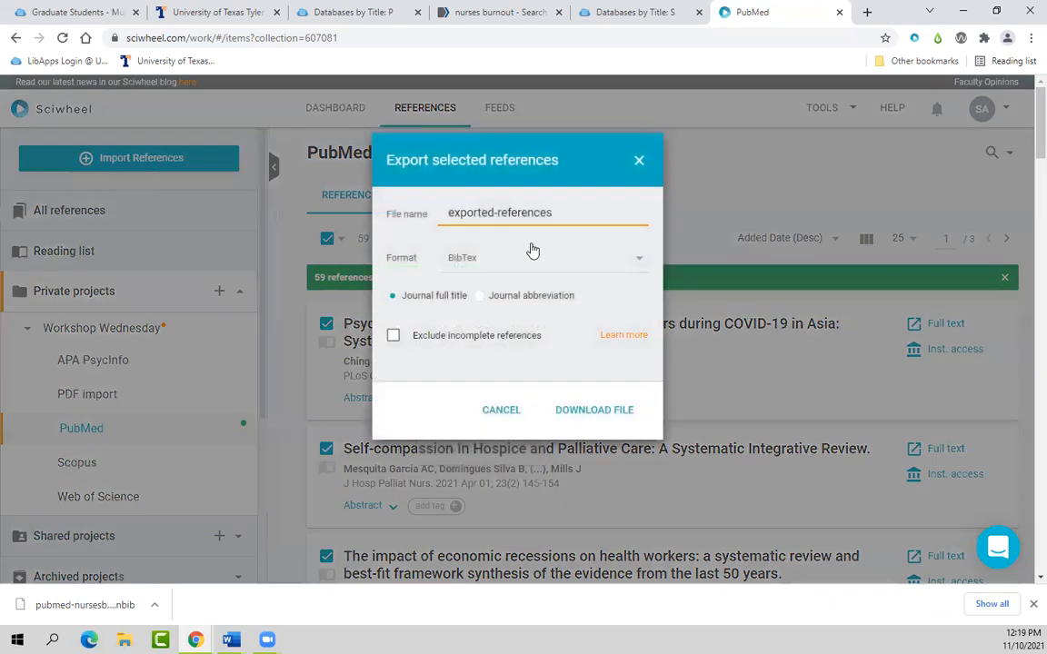
{"action": "left_click", "coordinate": [561, 259]}
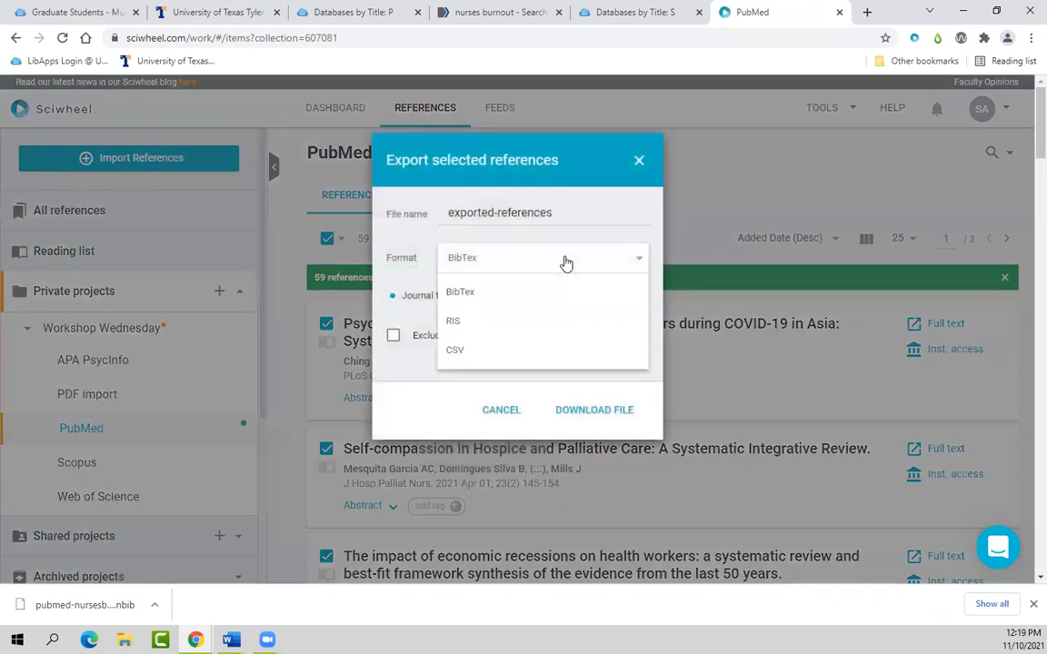
{"action": "left_click", "coordinate": [528, 360]}
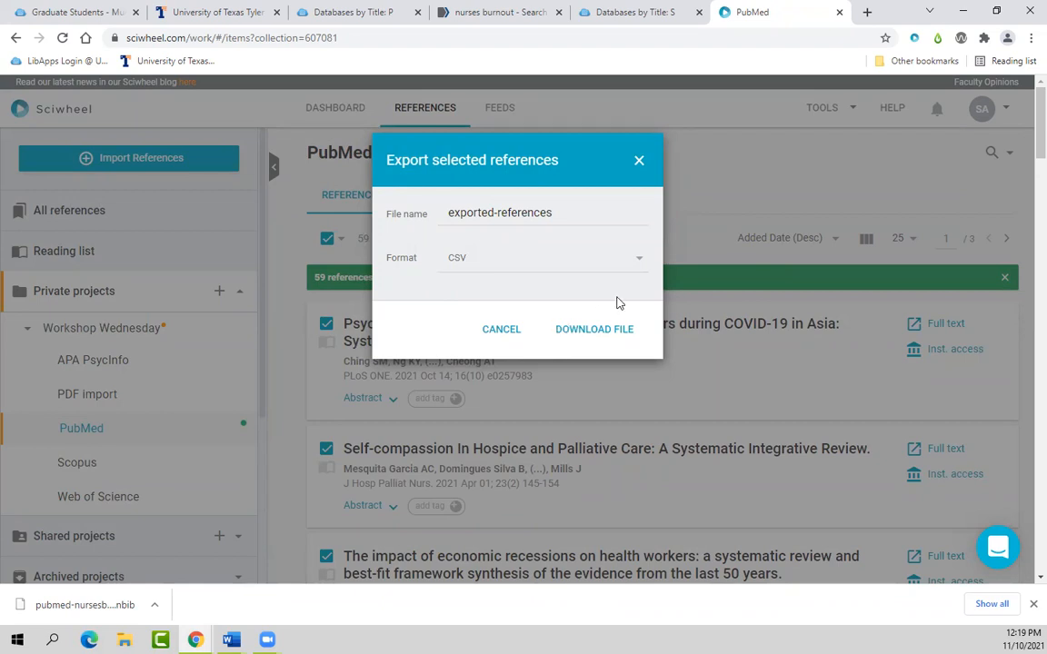
{"action": "left_click", "coordinate": [640, 162]}
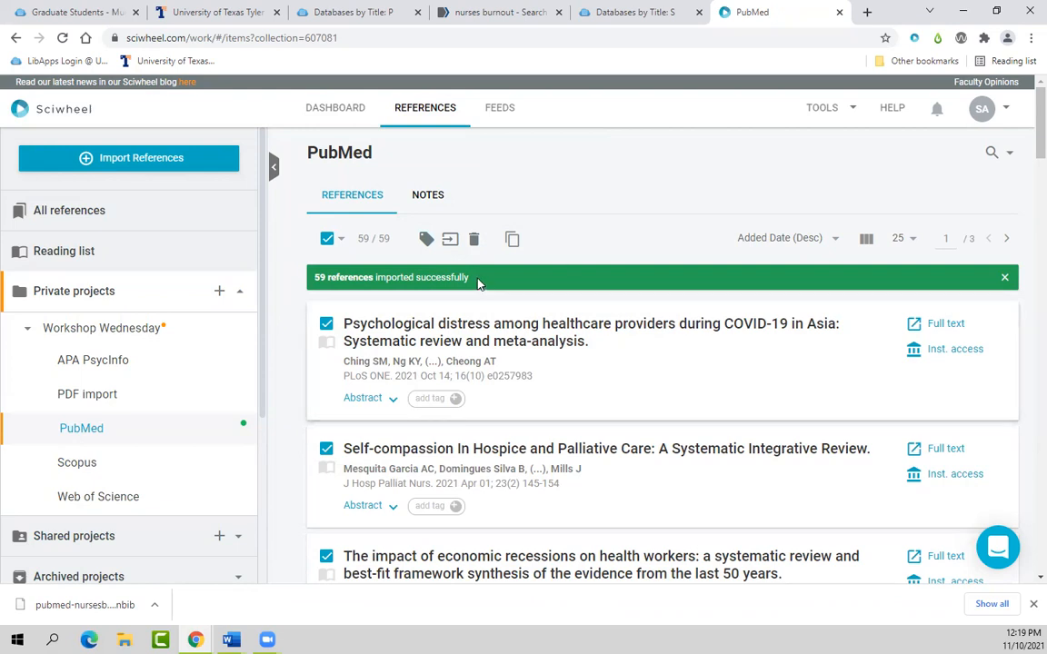
Step: Dismiss the reference actions menu and close the PubMed search tab
{"action": "left_click", "coordinate": [451, 241]}
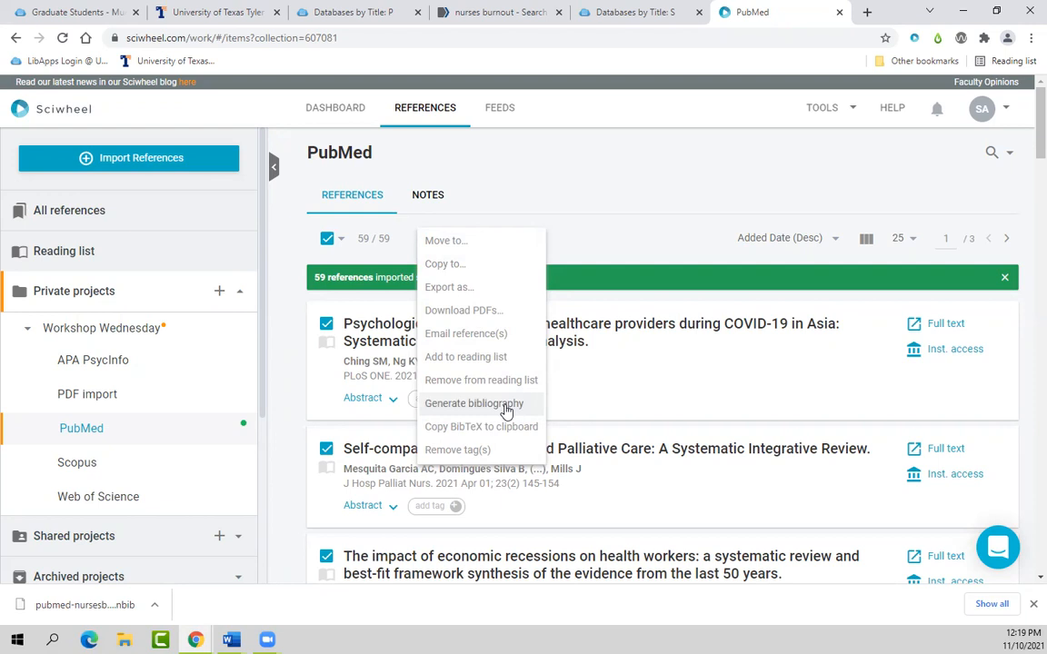
{"action": "left_click", "coordinate": [291, 358]}
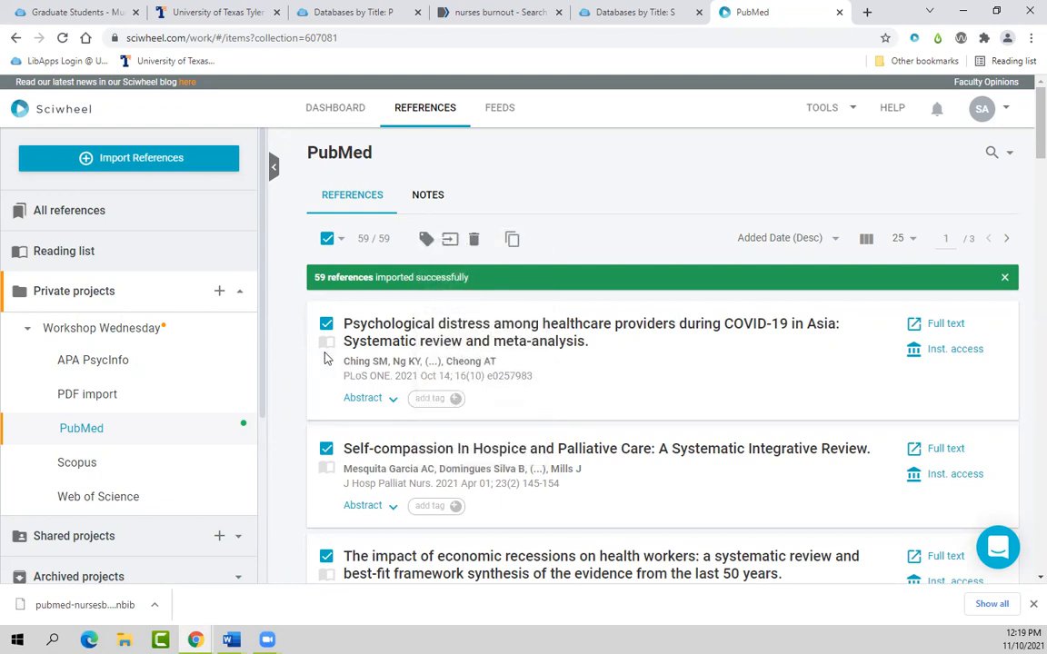
{"action": "left_click", "coordinate": [232, 640]}
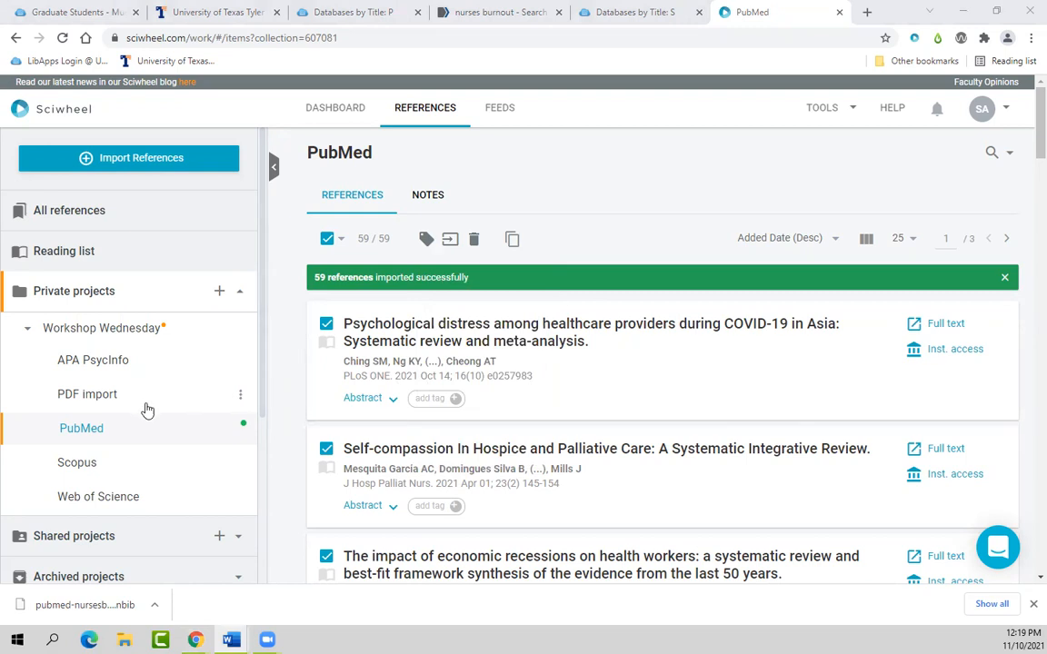
{"action": "left_click", "coordinate": [558, 11]}
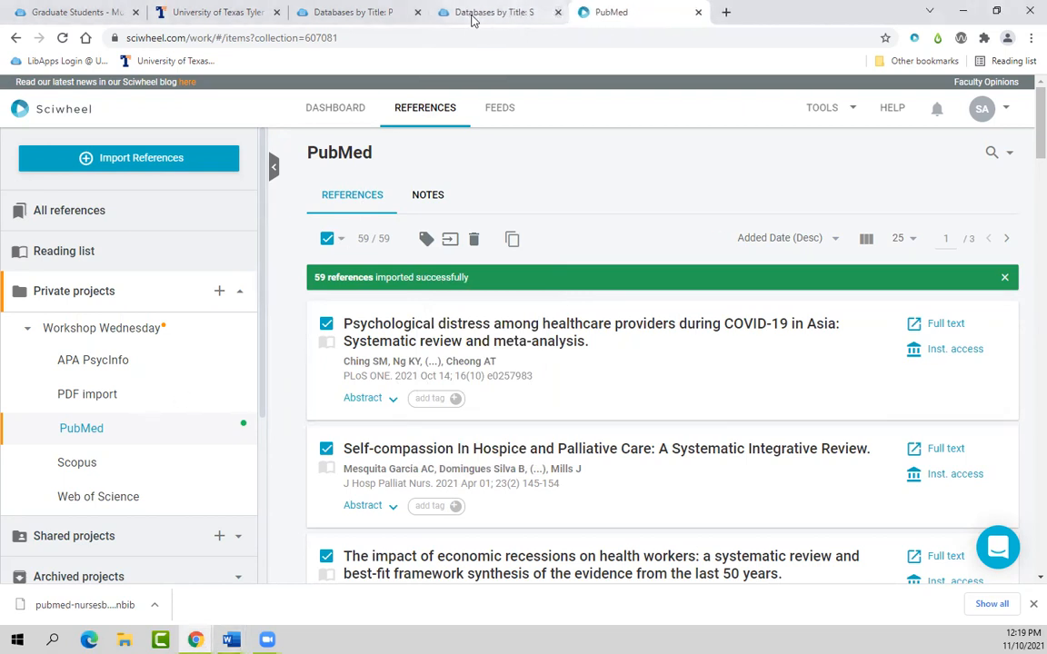
Step: Close the extra Databases by Title tabs and open APA PsycINFO from the library list
{"action": "left_click", "coordinate": [558, 12]}
{"action": "left_click", "coordinate": [417, 12]}
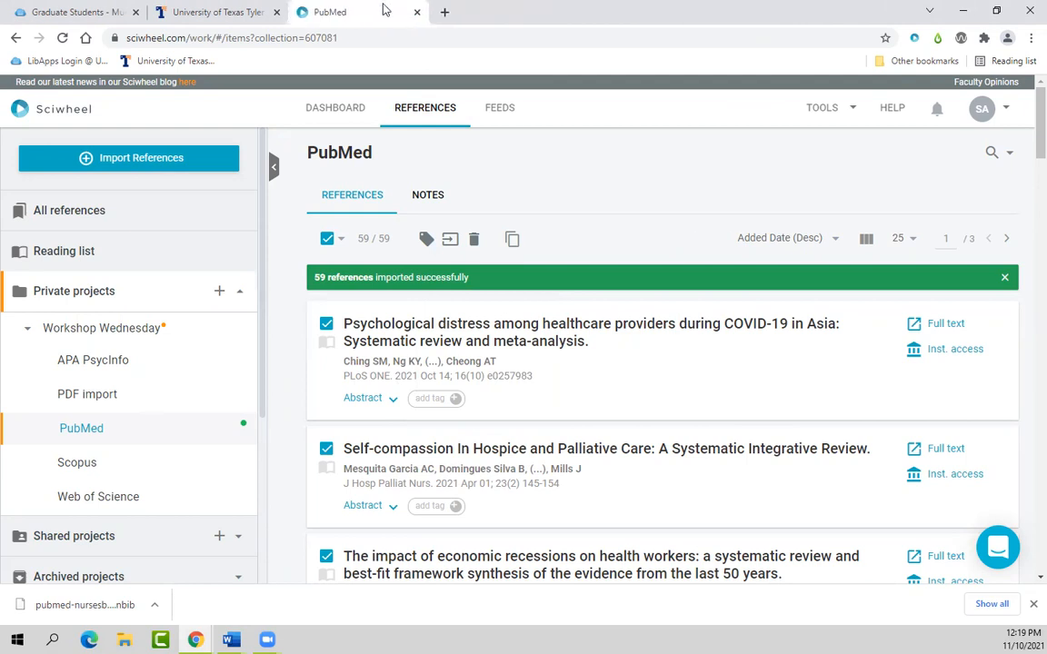
{"action": "left_click", "coordinate": [219, 11]}
{"action": "left_click", "coordinate": [392, 431]}
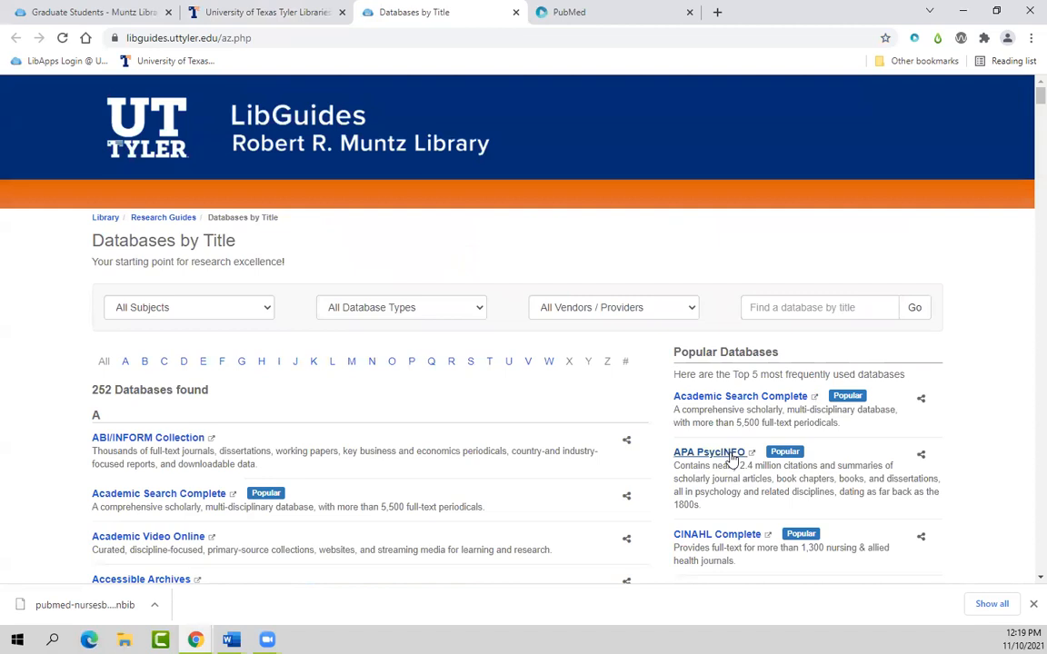
{"action": "left_click", "coordinate": [731, 456]}
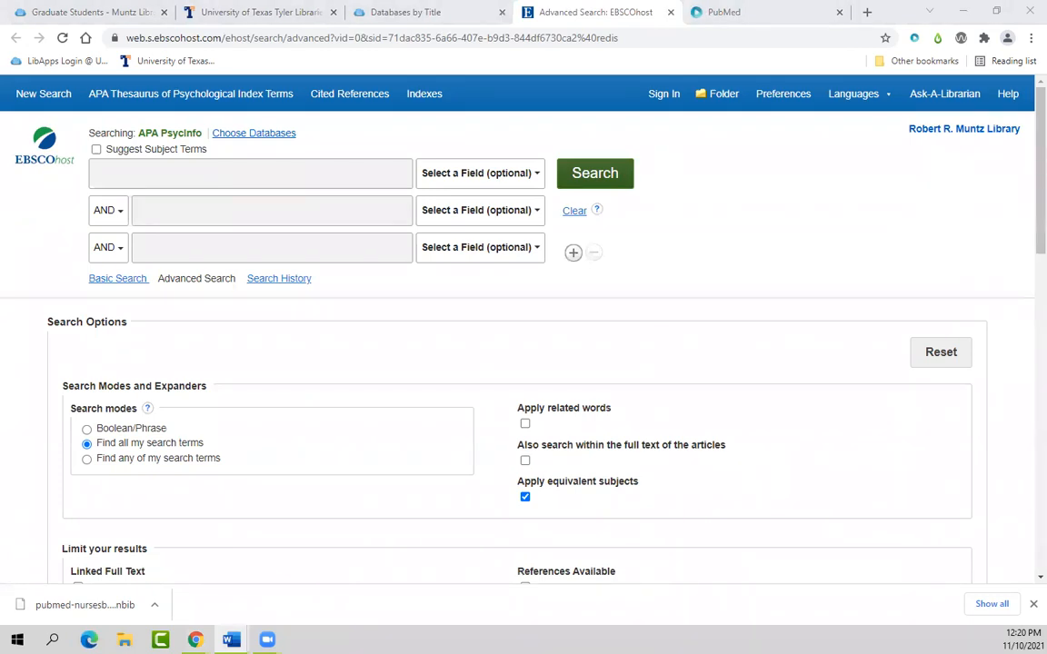
Step: Search APA PsycInfo for nurs* AND burnout
{"action": "left_click", "coordinate": [207, 178]}
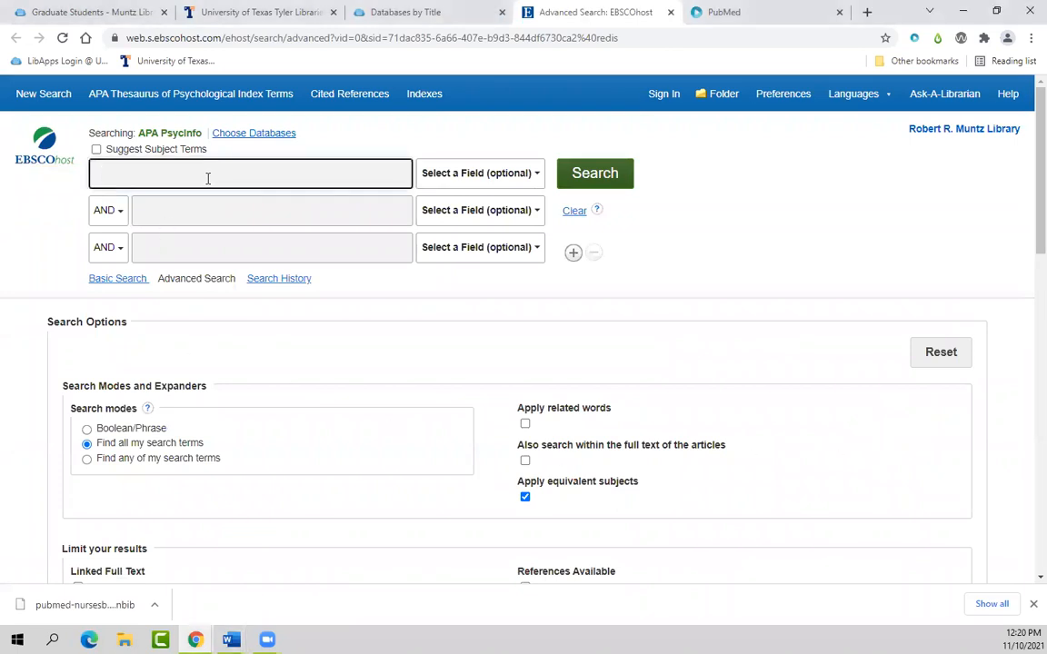
{"action": "type", "text": "nurs*"}
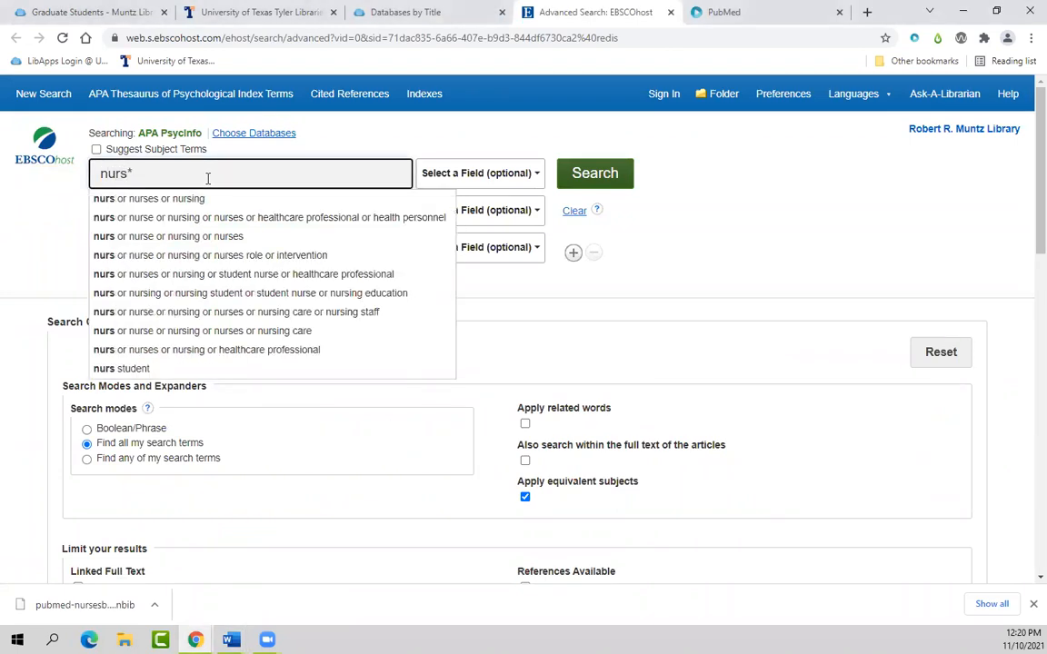
{"action": "left_click", "coordinate": [30, 203]}
{"action": "left_click", "coordinate": [168, 218]}
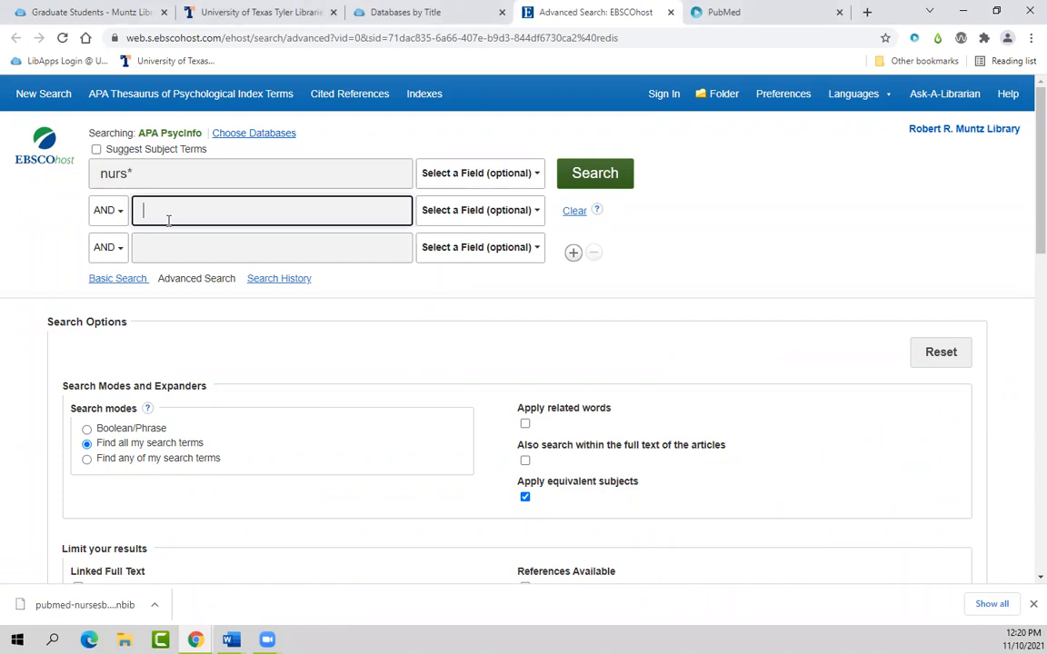
{"action": "type", "text": "burnout"}
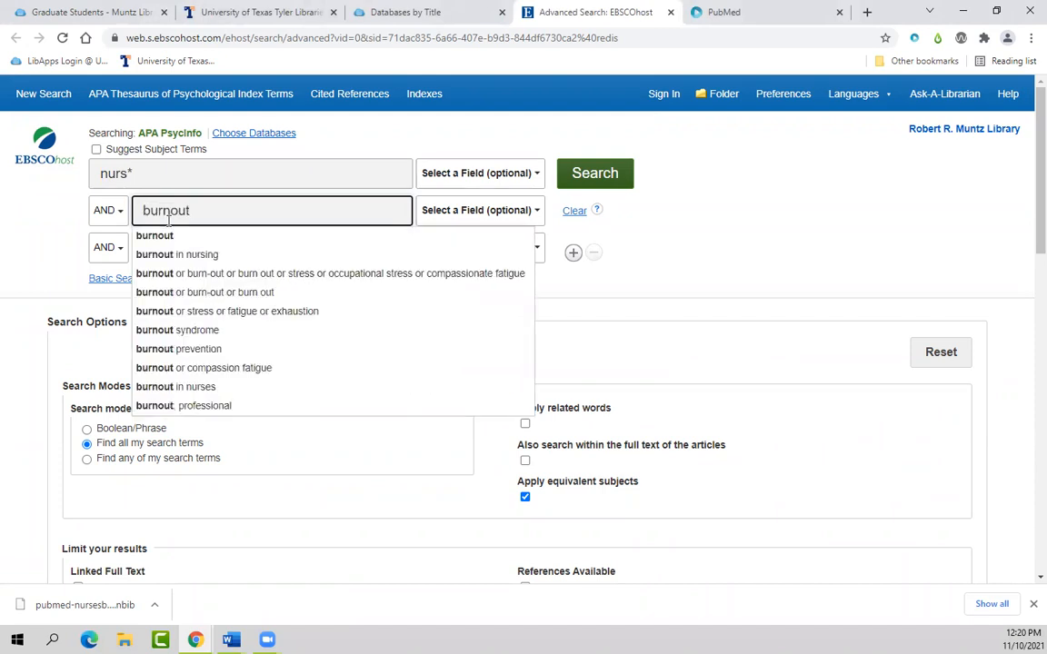
{"action": "left_click", "coordinate": [595, 173]}
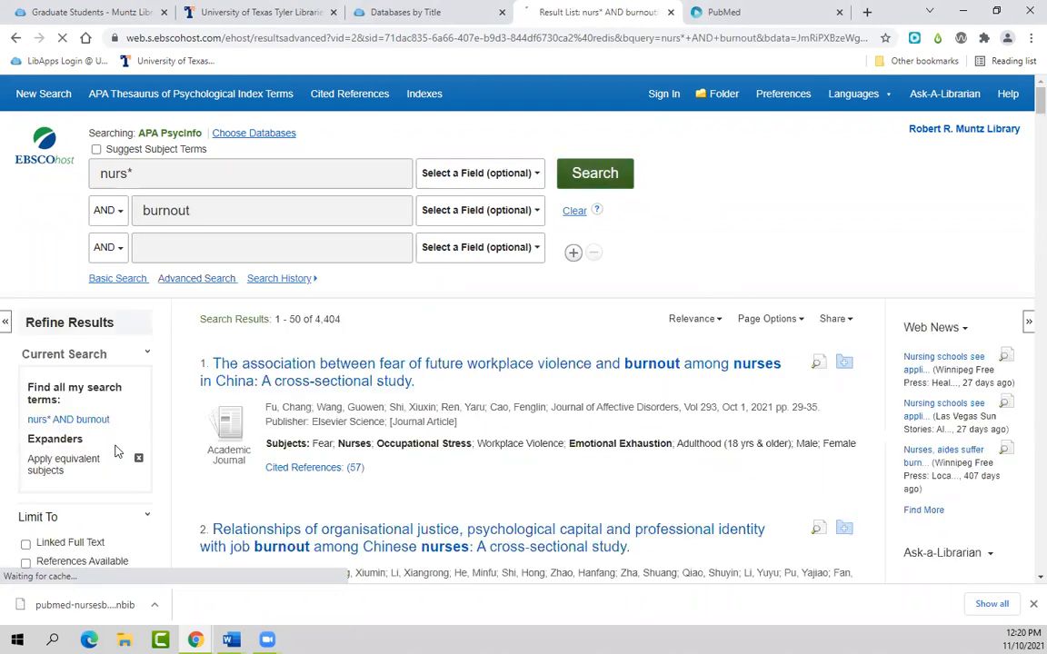
Step: Set the publication start year to 2020 and limit results to academic journals
{"action": "scroll", "coordinate": [116, 451], "scroll_direction": "down", "scroll_amount": 3}
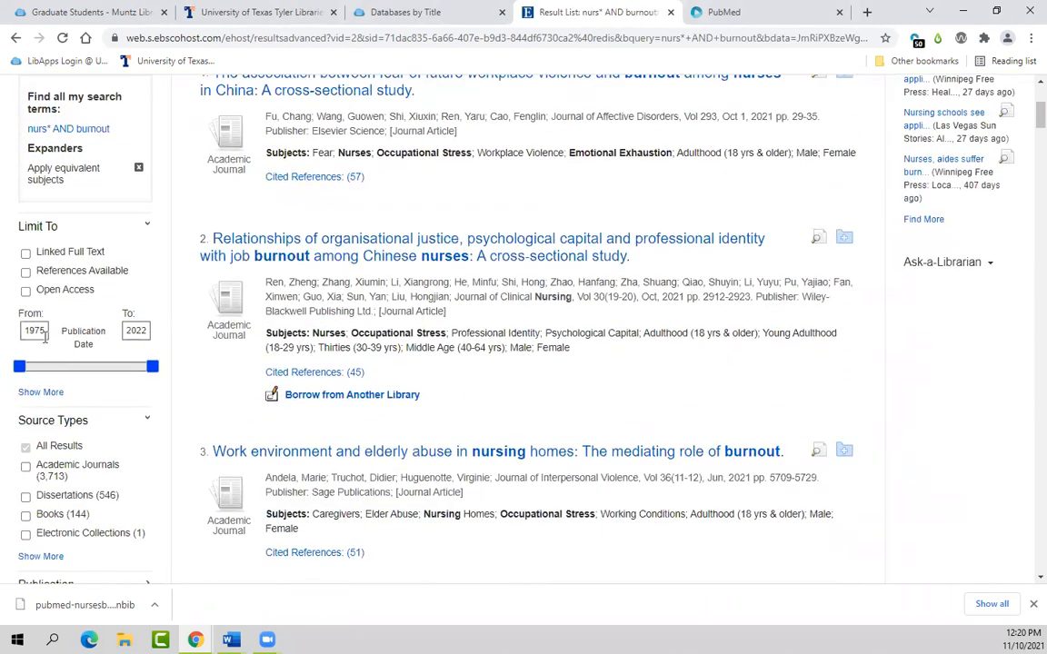
{"action": "left_click_drag", "start_coordinate": [49, 334], "coordinate": [8, 340]}
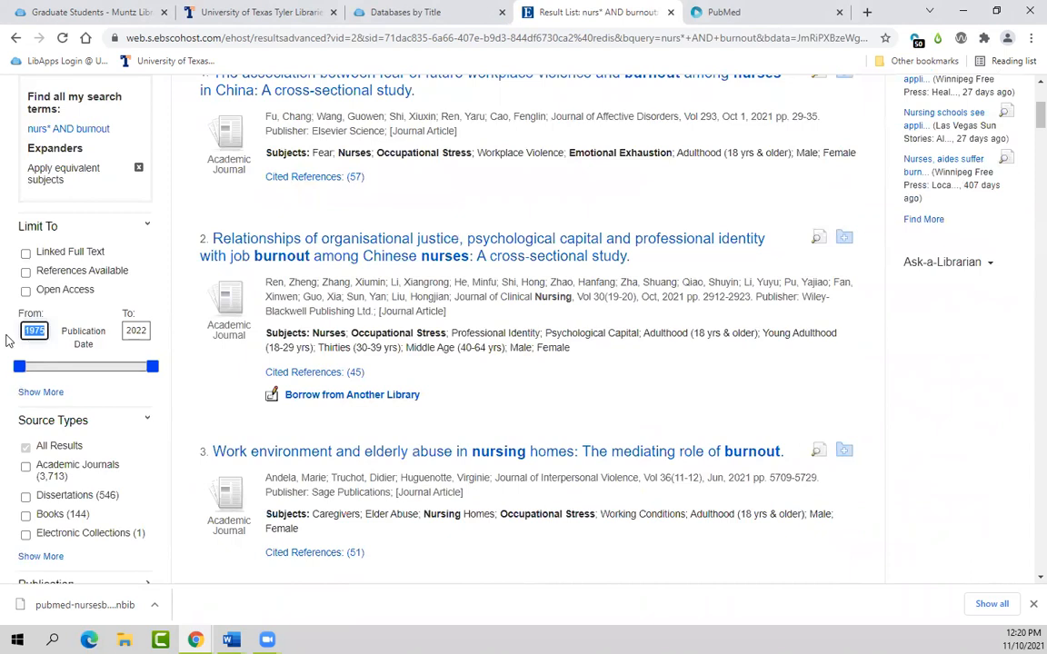
{"action": "type", "text": "2020"}
{"action": "key", "text": "Return"}
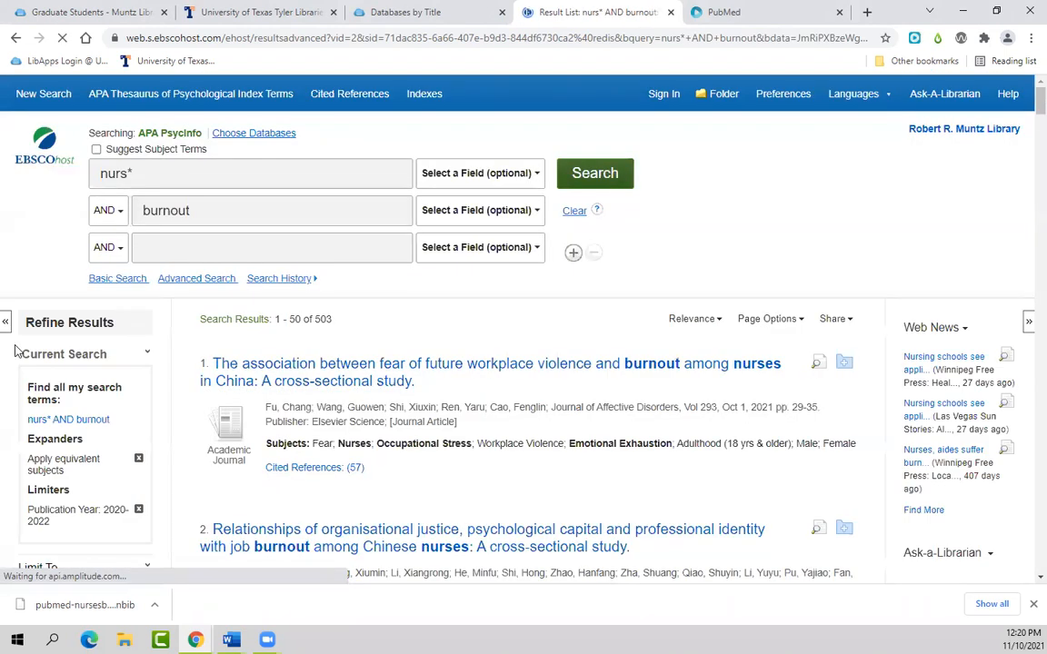
{"action": "scroll", "coordinate": [7, 480], "scroll_direction": "down", "scroll_amount": 1}
{"action": "scroll", "coordinate": [8, 479], "scroll_direction": "down", "scroll_amount": 3}
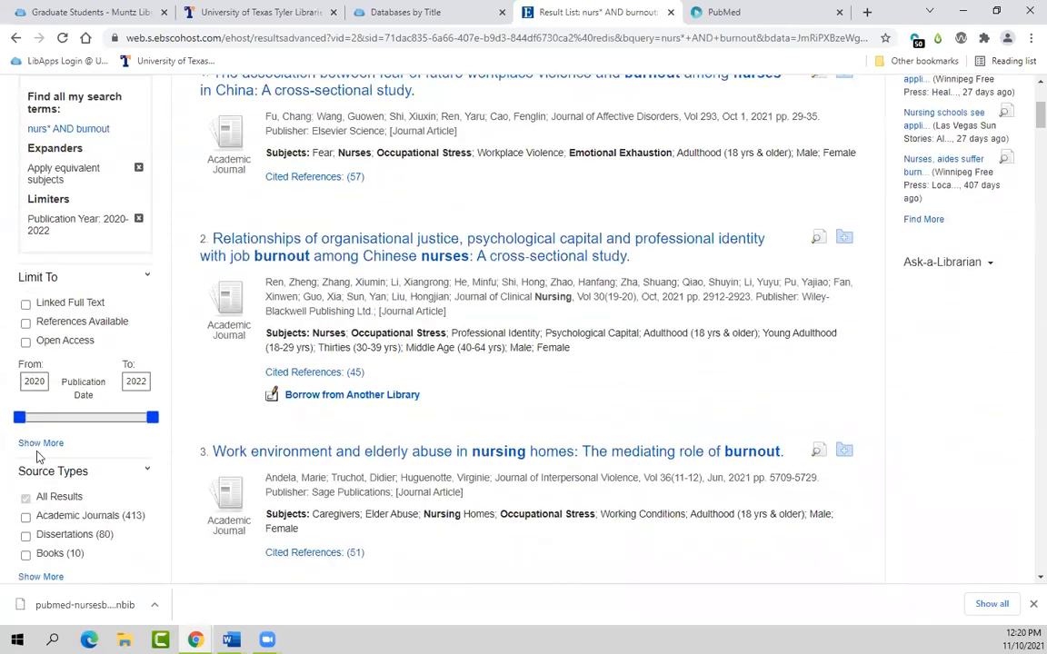
{"action": "left_click", "coordinate": [26, 517]}
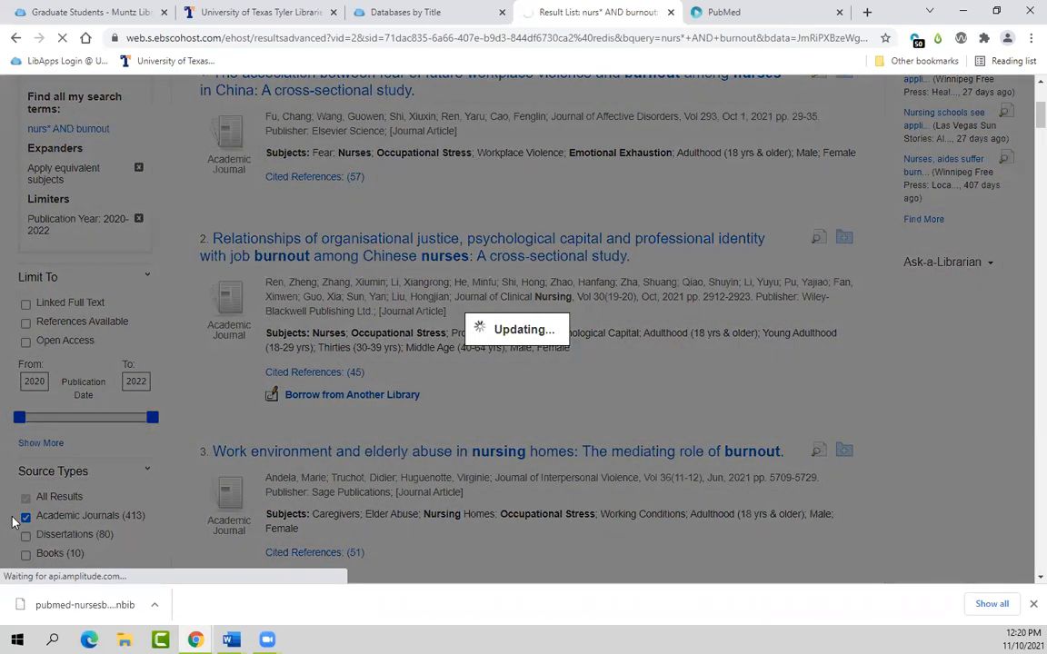
Step: Limit the results to English-language empirical studies
{"action": "scroll", "coordinate": [13, 519], "scroll_direction": "down", "scroll_amount": 10}
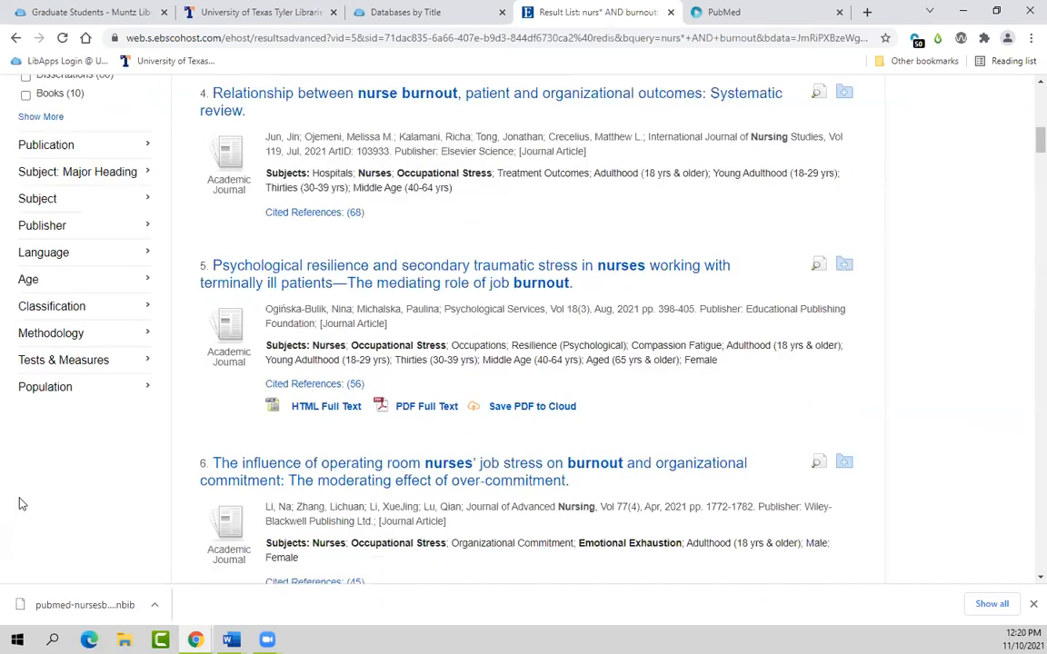
{"action": "left_click", "coordinate": [97, 260]}
{"action": "left_click", "coordinate": [40, 278]}
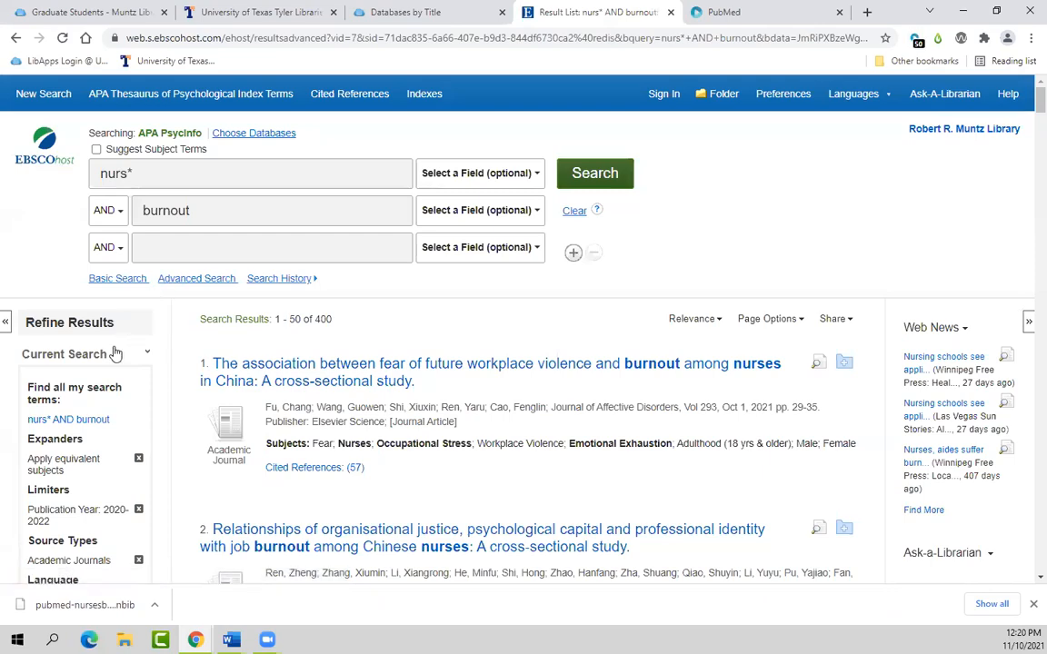
{"action": "scroll", "coordinate": [52, 380], "scroll_direction": "down", "scroll_amount": 9}
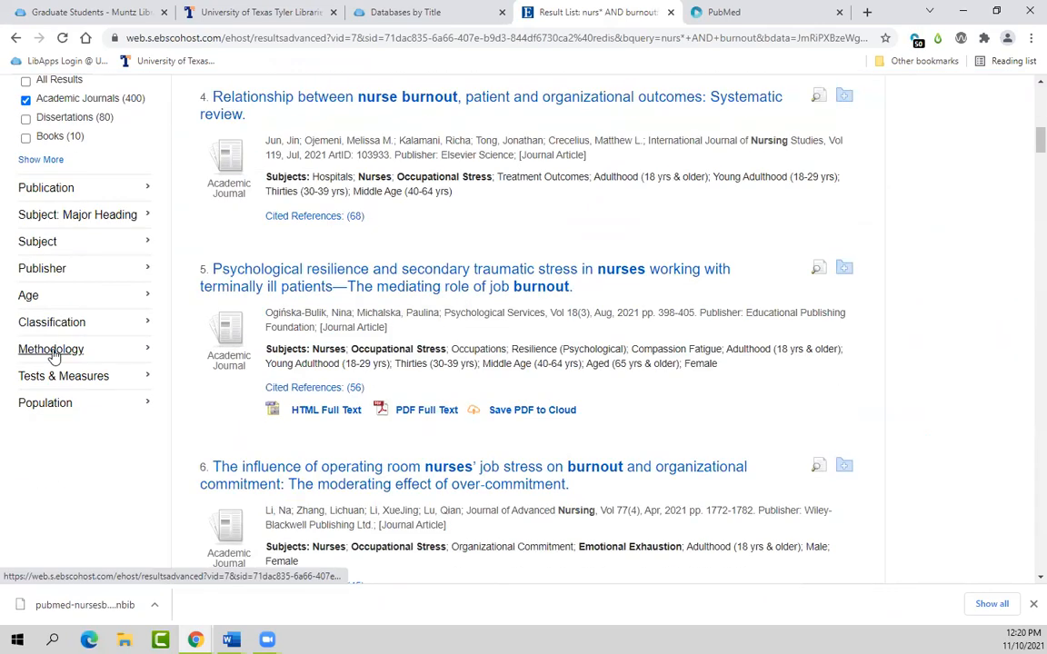
{"action": "left_click", "coordinate": [47, 349]}
{"action": "left_click", "coordinate": [27, 375]}
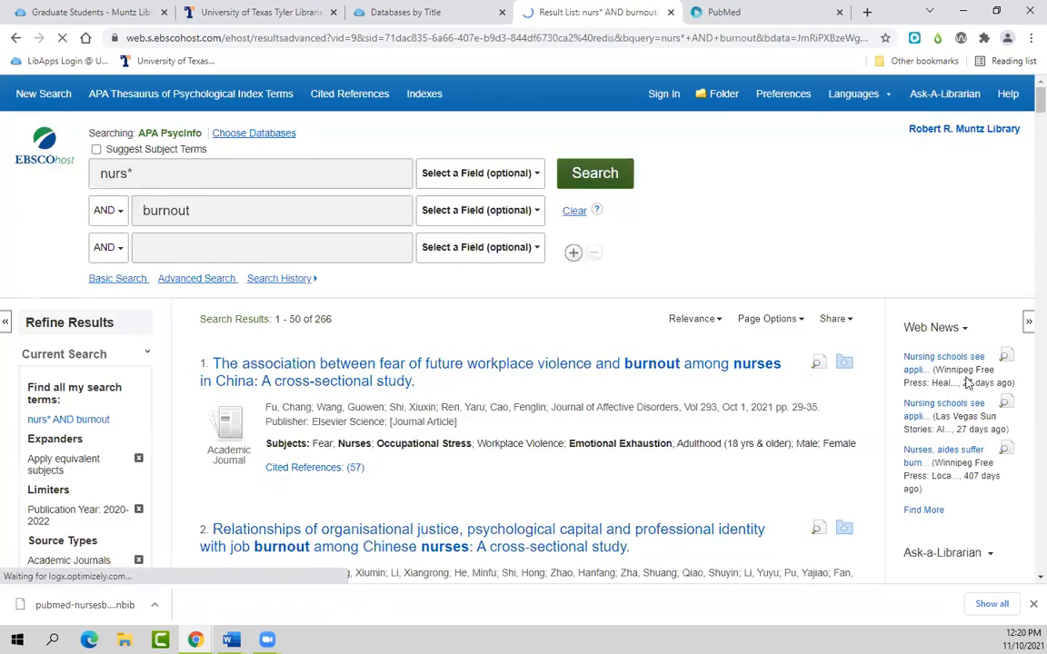
{"action": "scroll", "coordinate": [967, 383], "scroll_direction": "up", "scroll_amount": 8}
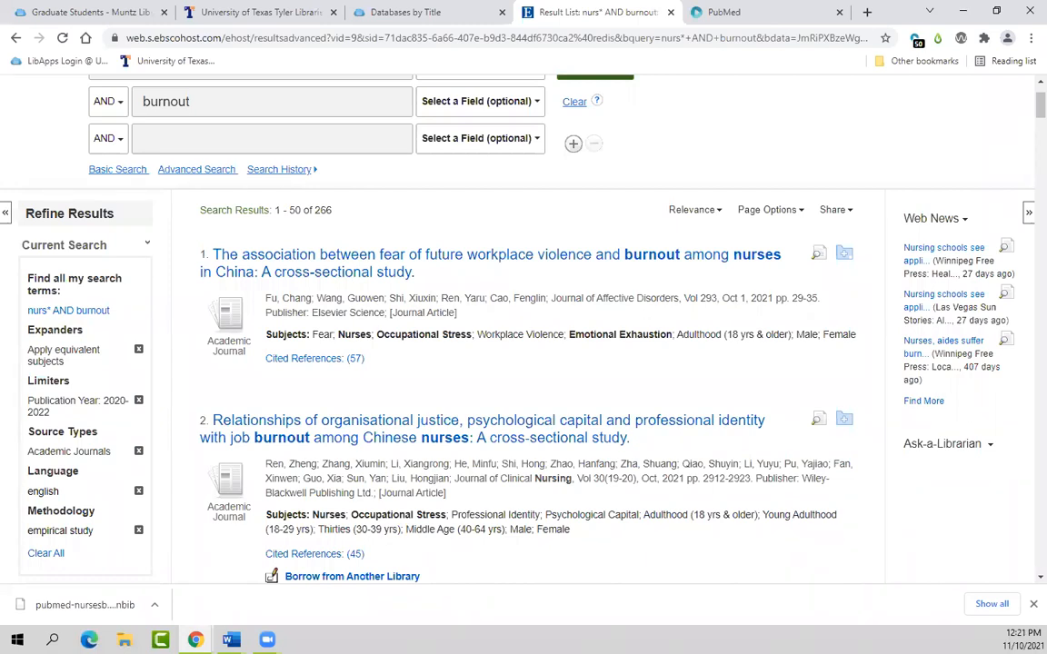
Step: Add results 1–150 from the first three result pages to the folder
{"action": "left_click", "coordinate": [827, 209]}
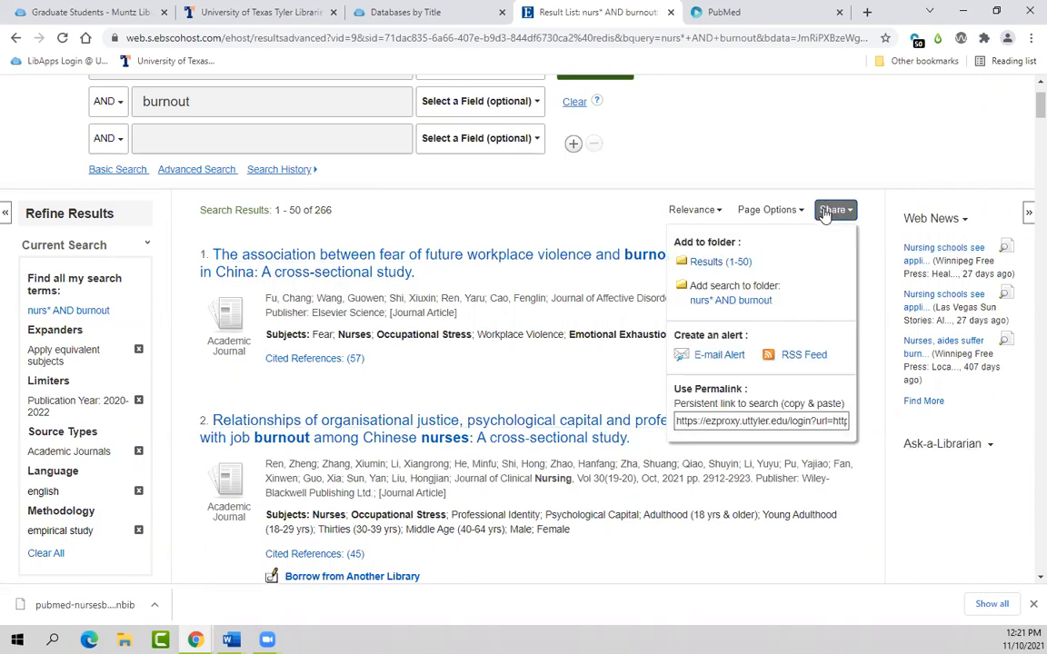
{"action": "left_click", "coordinate": [727, 263]}
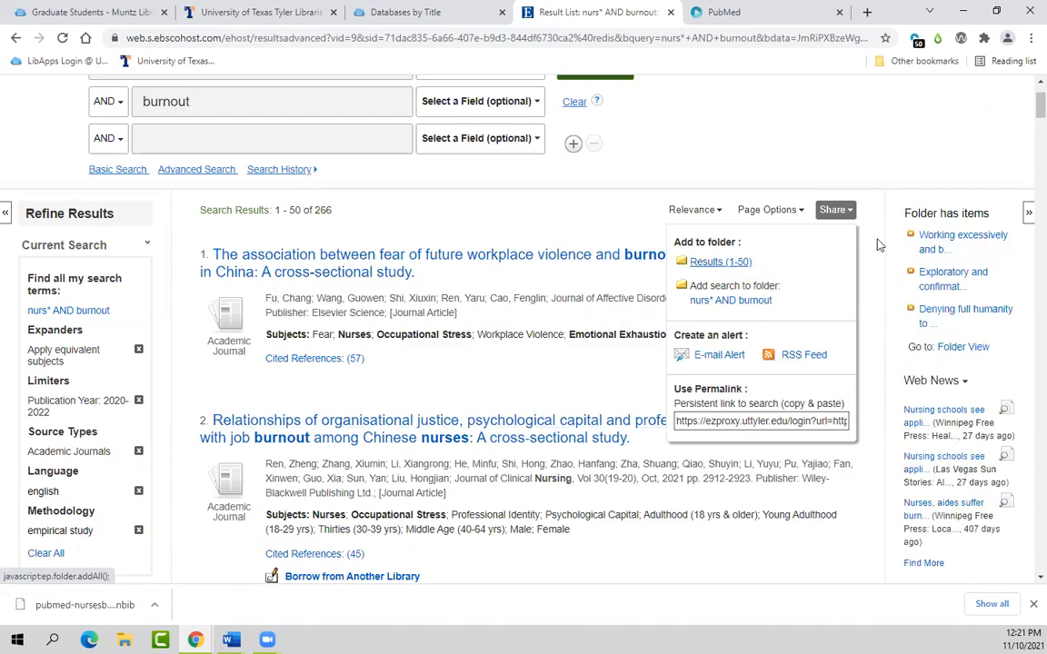
{"action": "scroll", "coordinate": [1016, 299], "scroll_direction": "down", "scroll_amount": 15}
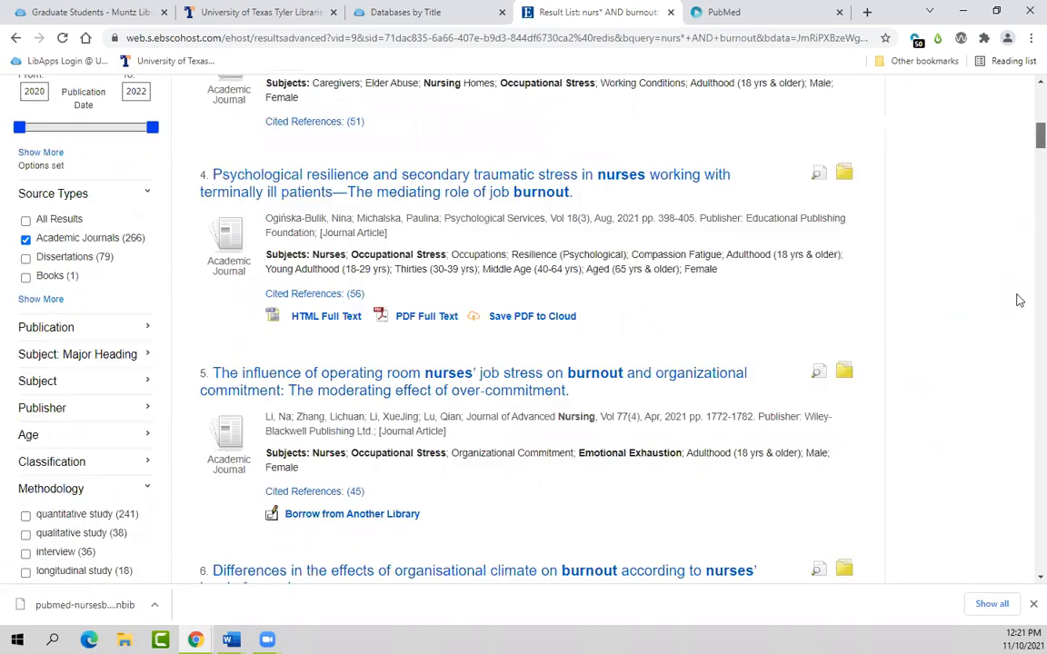
{"action": "scroll", "coordinate": [978, 473], "scroll_direction": "down", "scroll_amount": 20}
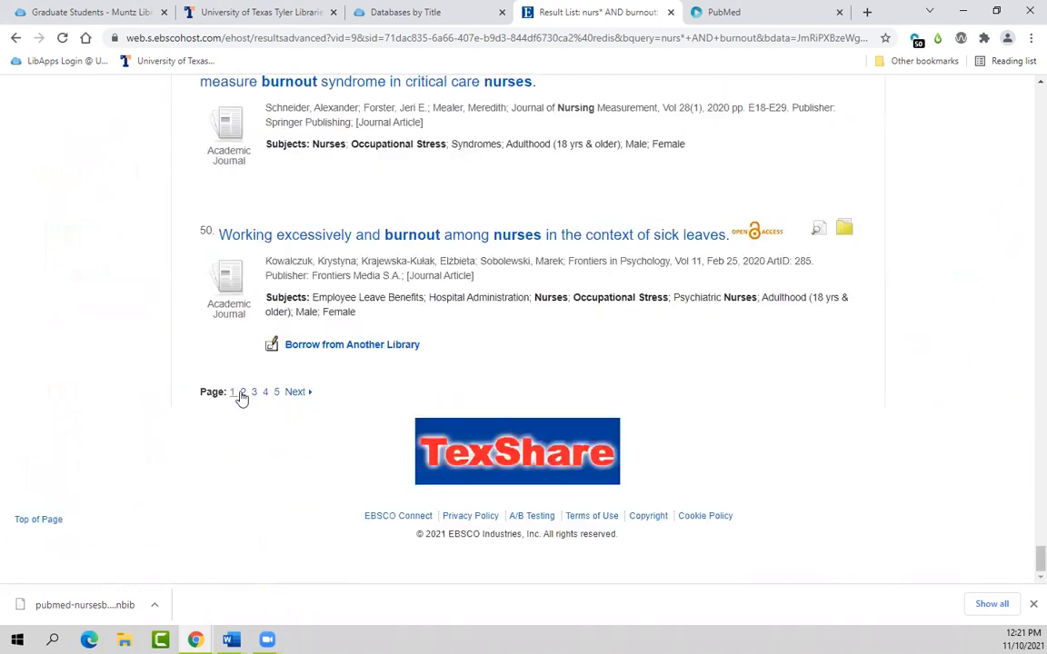
{"action": "left_click", "coordinate": [242, 392]}
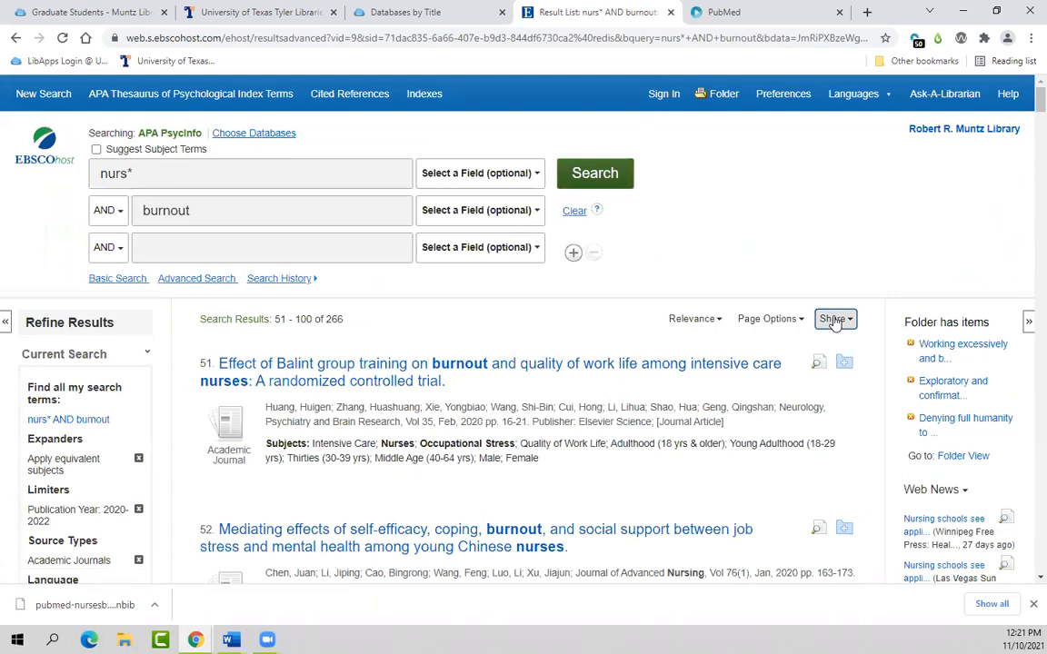
{"action": "left_click", "coordinate": [832, 320]}
{"action": "left_click", "coordinate": [750, 371]}
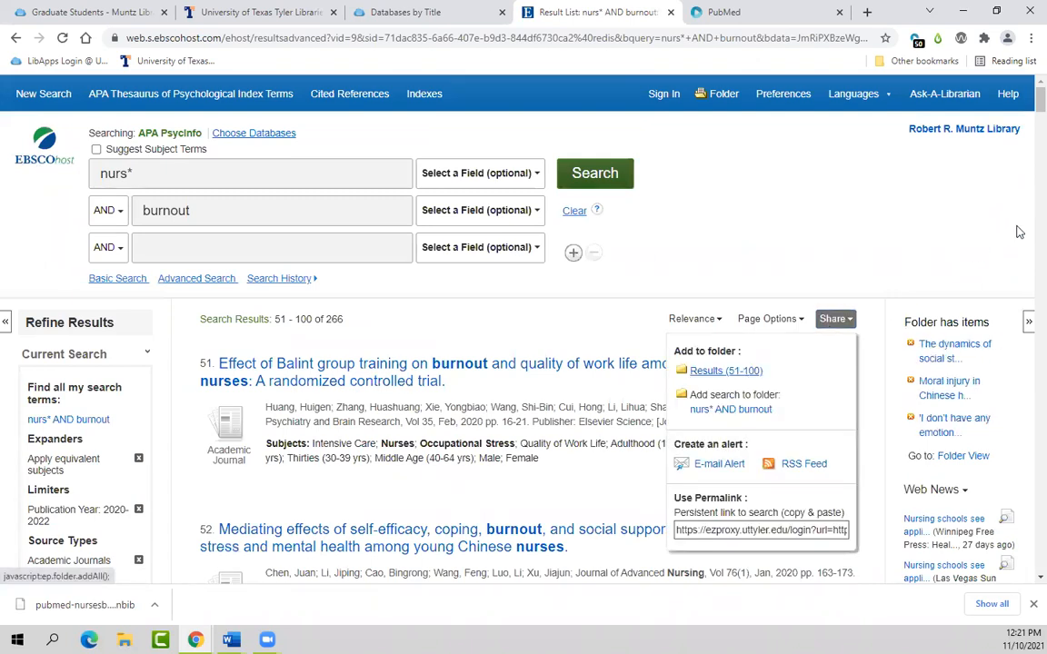
{"action": "scroll", "coordinate": [1025, 156], "scroll_direction": "down", "scroll_amount": 1}
{"action": "scroll", "coordinate": [1025, 156], "scroll_direction": "down", "scroll_amount": 20}
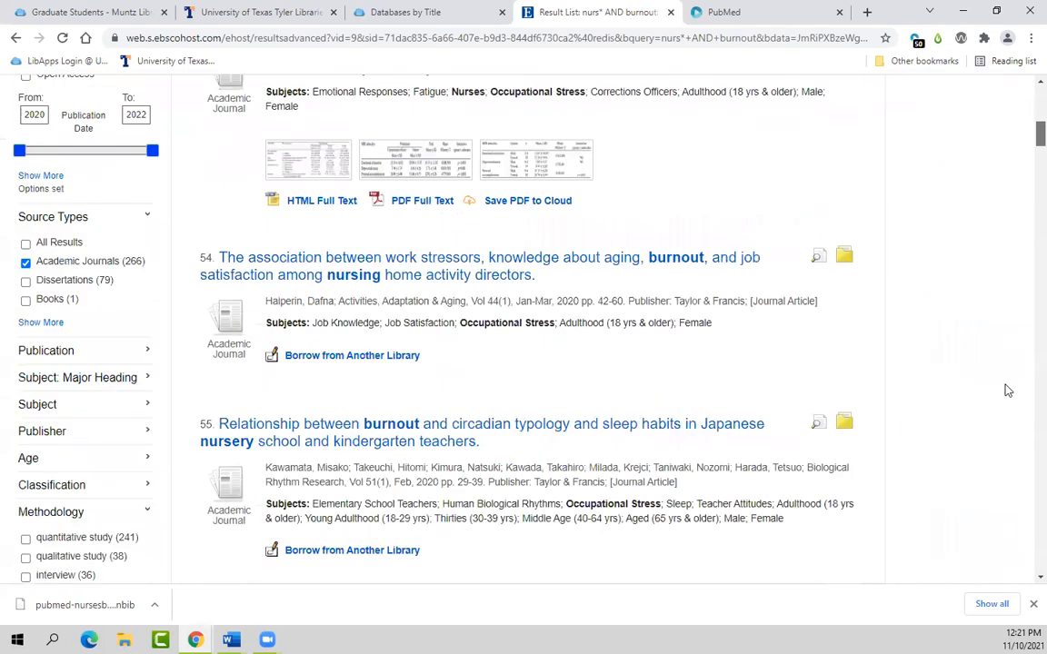
{"action": "scroll", "coordinate": [370, 427], "scroll_direction": "down", "scroll_amount": 5}
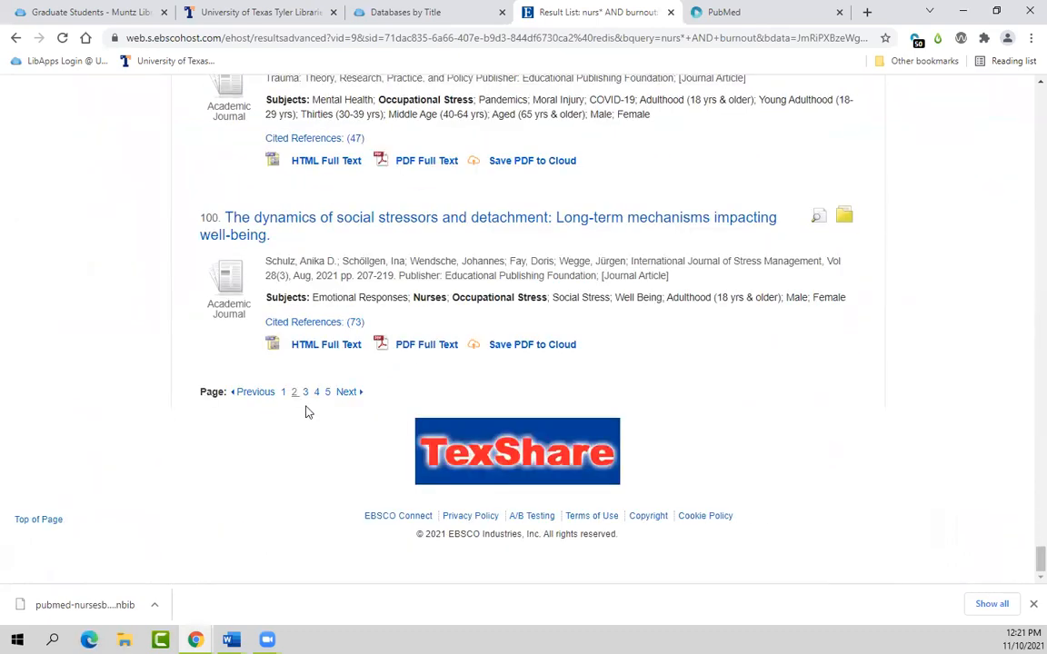
{"action": "left_click", "coordinate": [305, 393]}
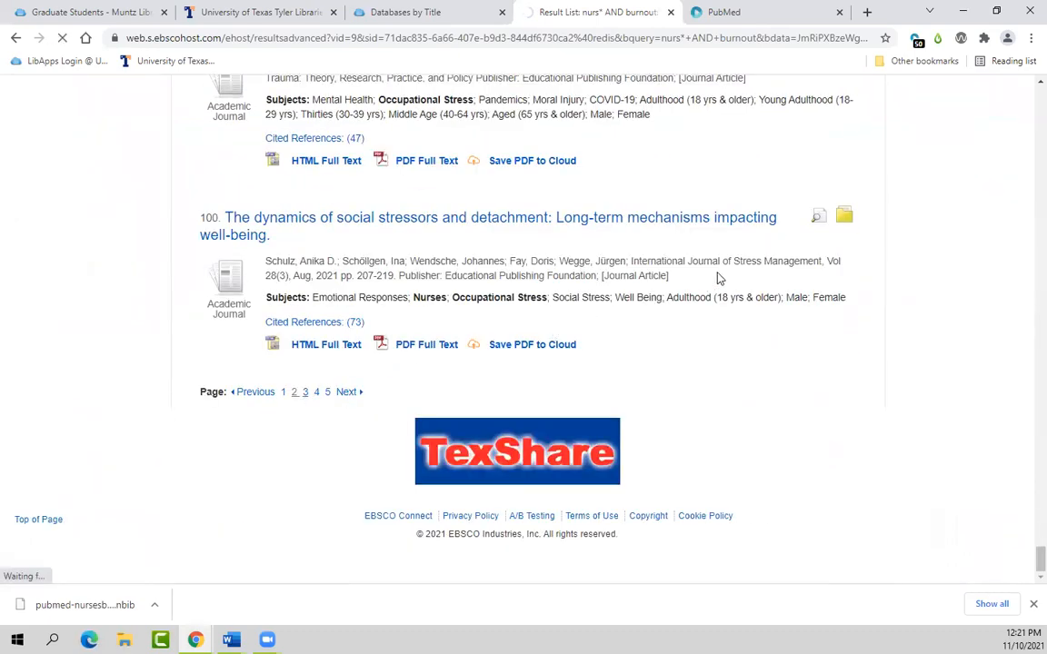
{"action": "left_click", "coordinate": [834, 320]}
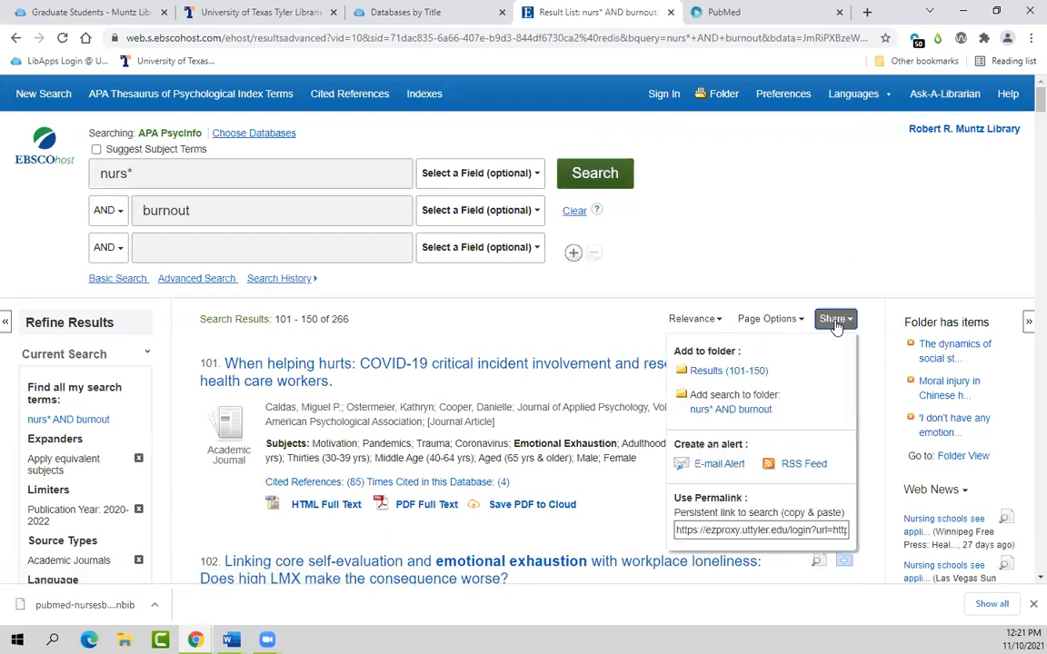
{"action": "left_click", "coordinate": [752, 369]}
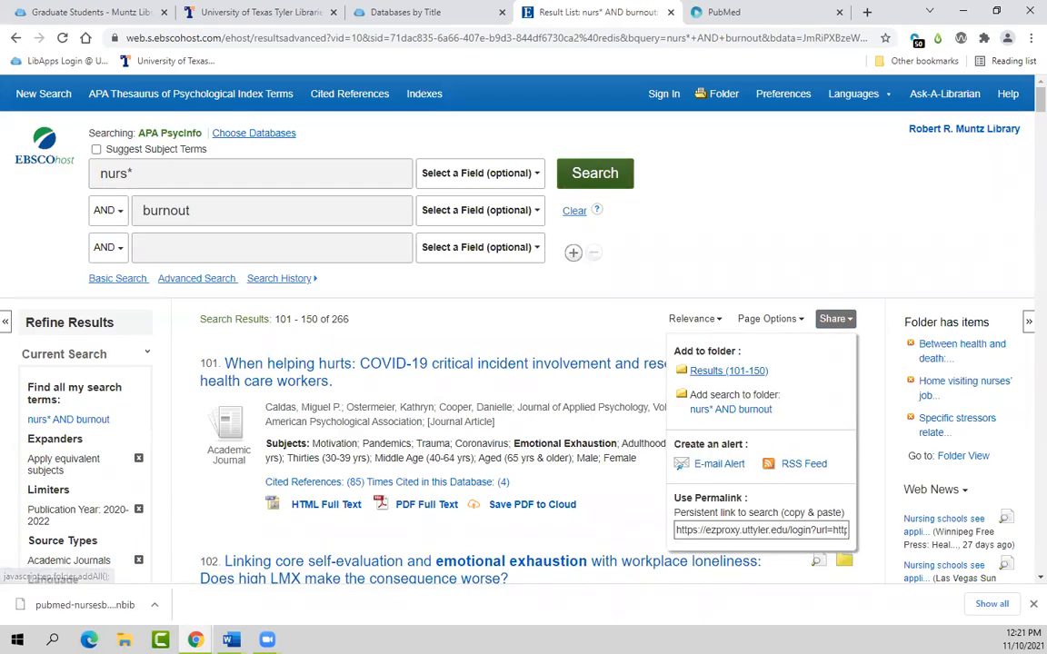
Step: Page through the remaining results, adding results 201–250 and 251–266 to the folder
{"action": "scroll", "coordinate": [1021, 273], "scroll_direction": "down", "scroll_amount": 20}
{"action": "scroll", "coordinate": [1025, 490], "scroll_direction": "down", "scroll_amount": 20}
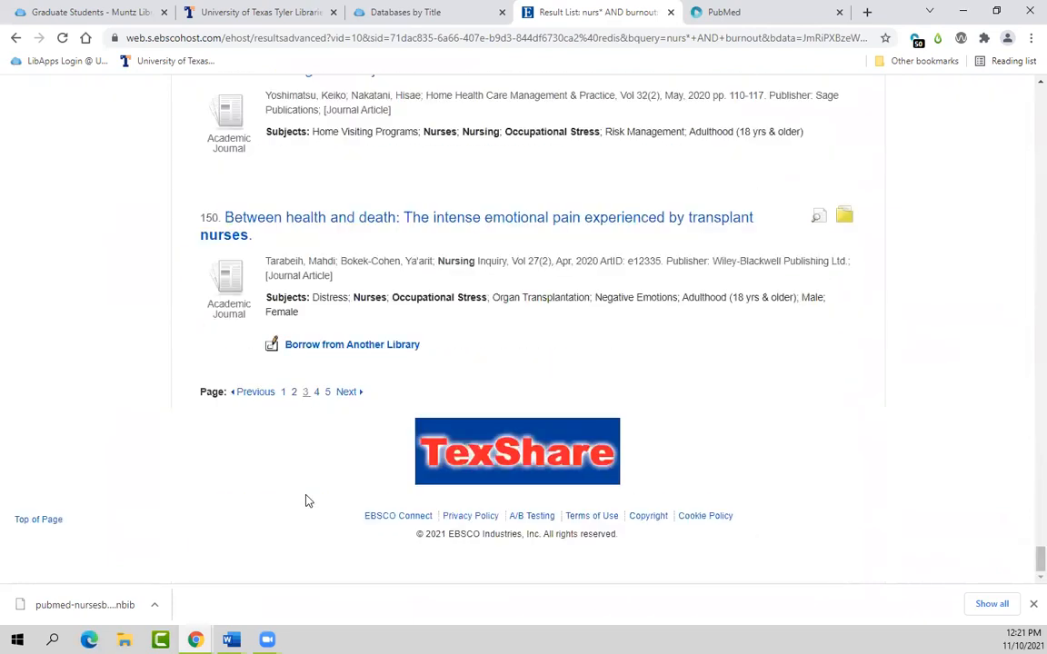
{"action": "left_click", "coordinate": [316, 394]}
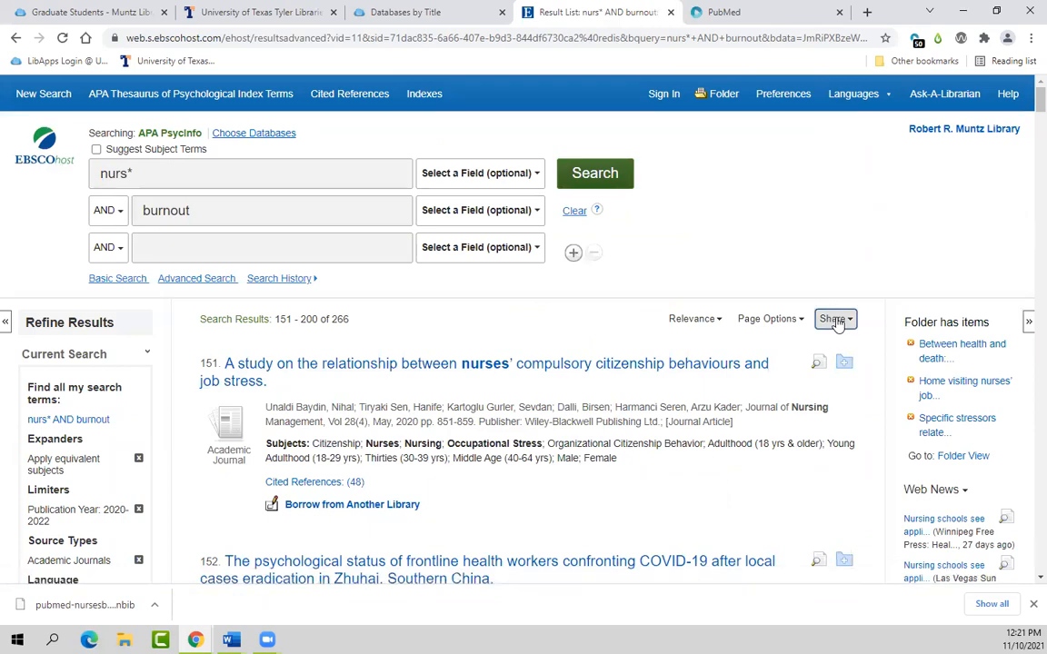
{"action": "left_click", "coordinate": [833, 322]}
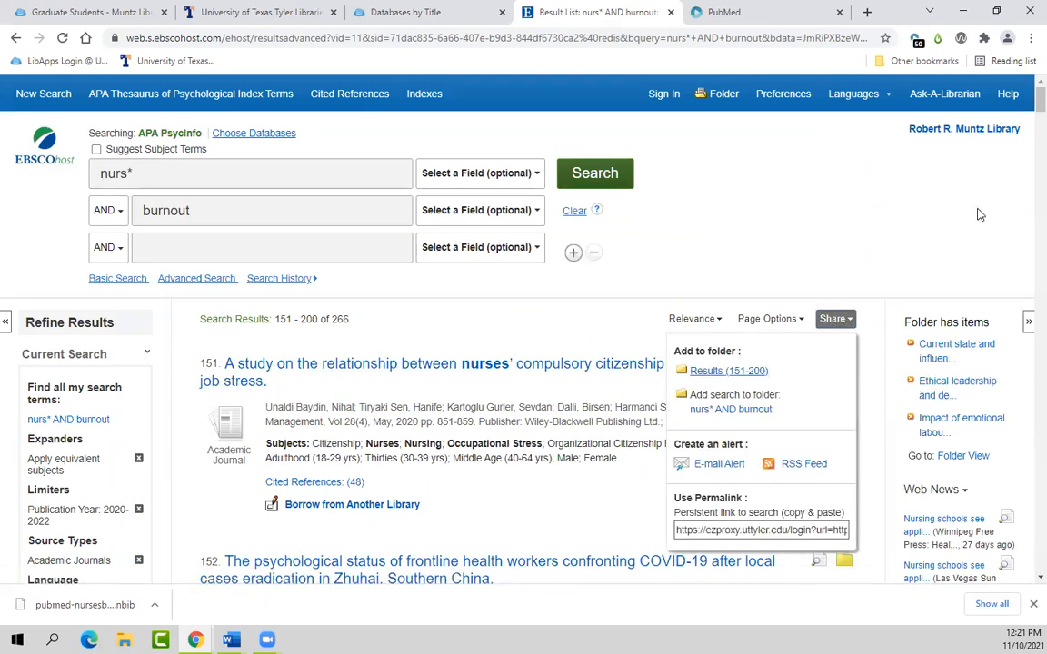
{"action": "scroll", "coordinate": [935, 91], "scroll_direction": "down", "scroll_amount": 4}
{"action": "left_click_drag", "start_coordinate": [1041, 118], "coordinate": [1027, 549]}
{"action": "scroll", "coordinate": [1014, 536], "scroll_direction": "down", "scroll_amount": 3}
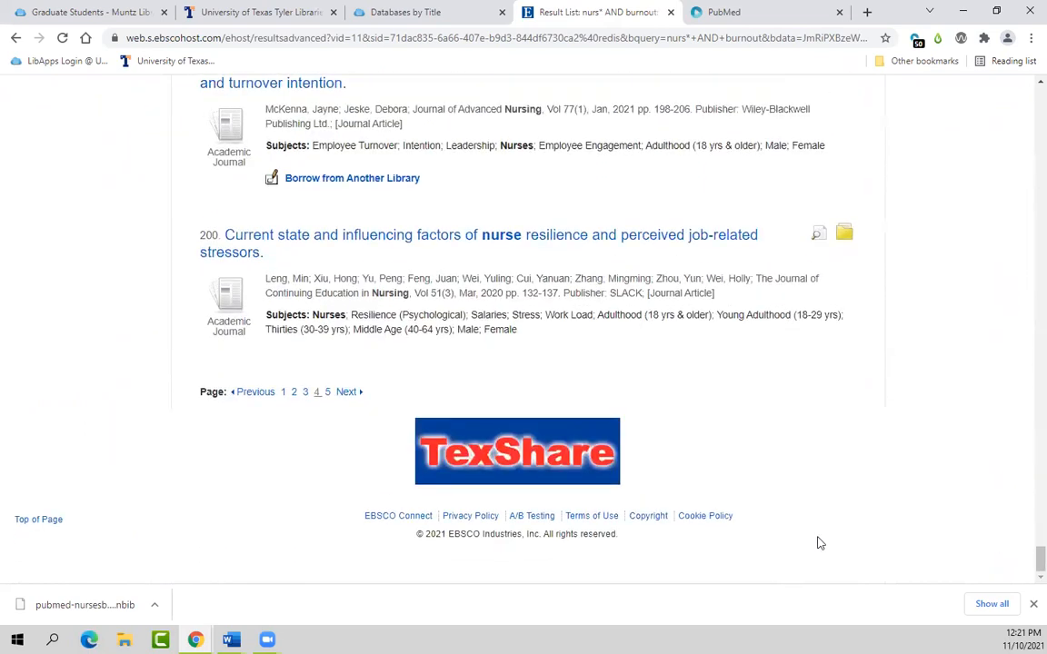
{"action": "left_click", "coordinate": [328, 396]}
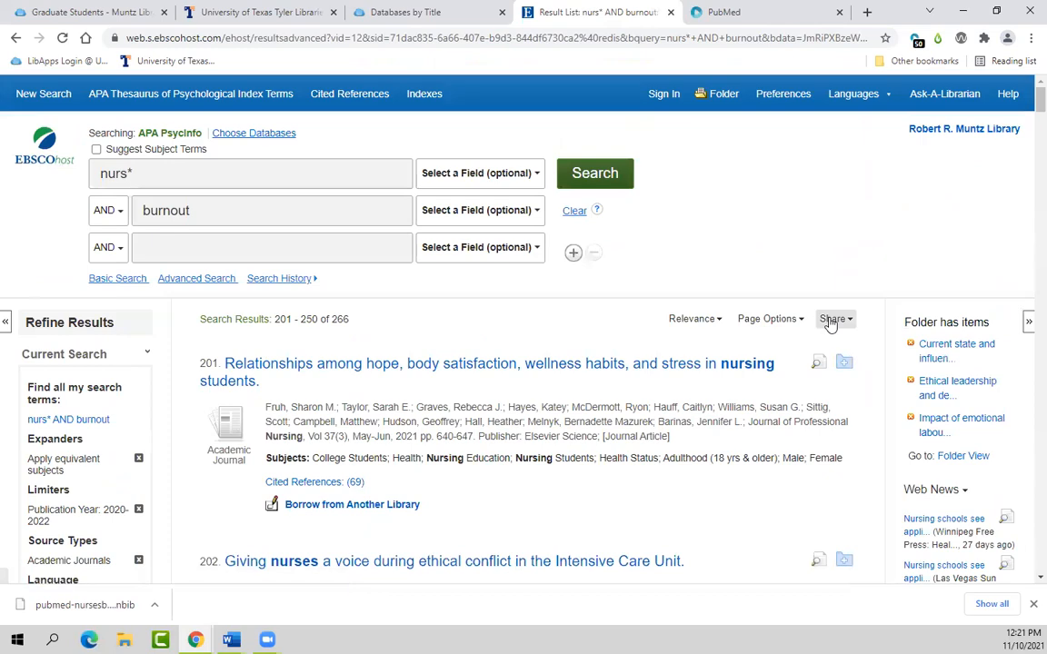
{"action": "left_click", "coordinate": [832, 319]}
{"action": "left_click", "coordinate": [757, 372]}
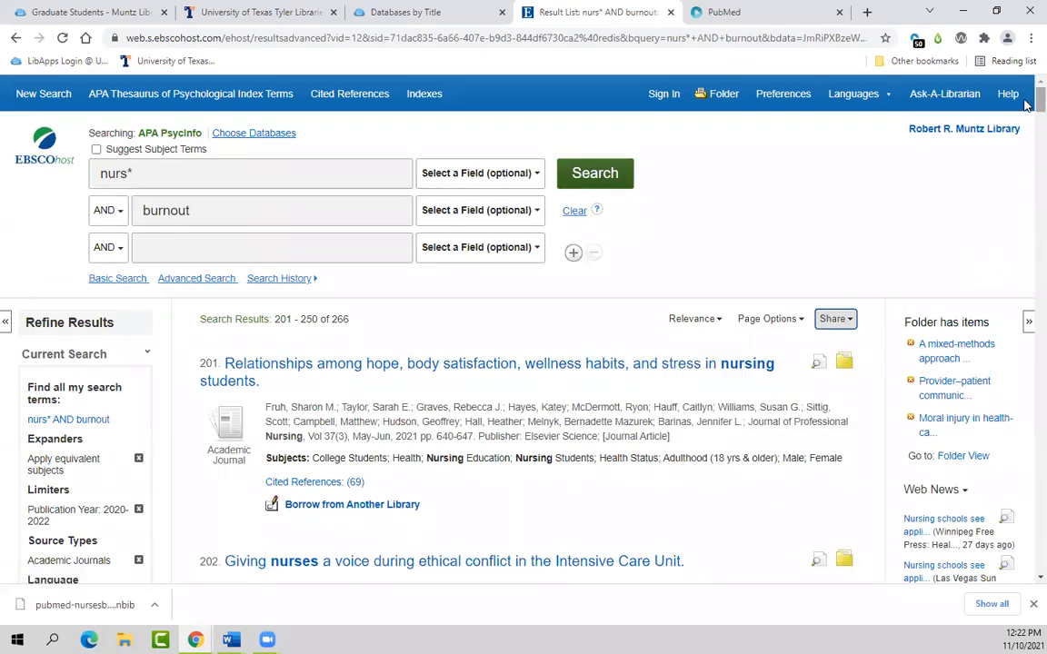
{"action": "scroll", "coordinate": [1023, 315], "scroll_direction": "down", "scroll_amount": 20}
{"action": "scroll", "coordinate": [397, 479], "scroll_direction": "down", "scroll_amount": 15}
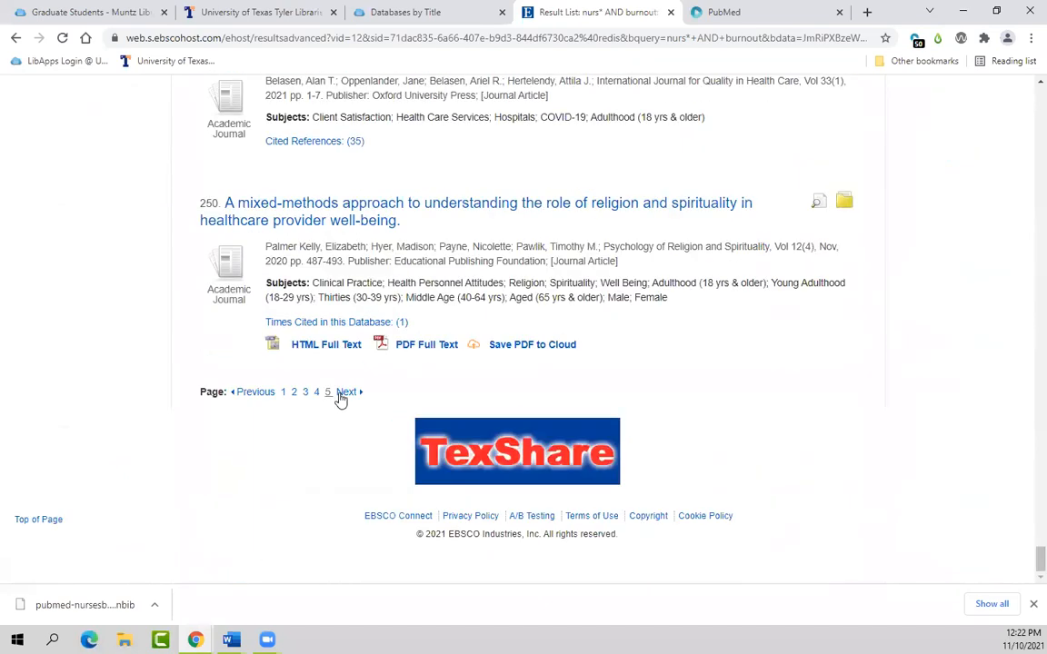
{"action": "left_click", "coordinate": [345, 392]}
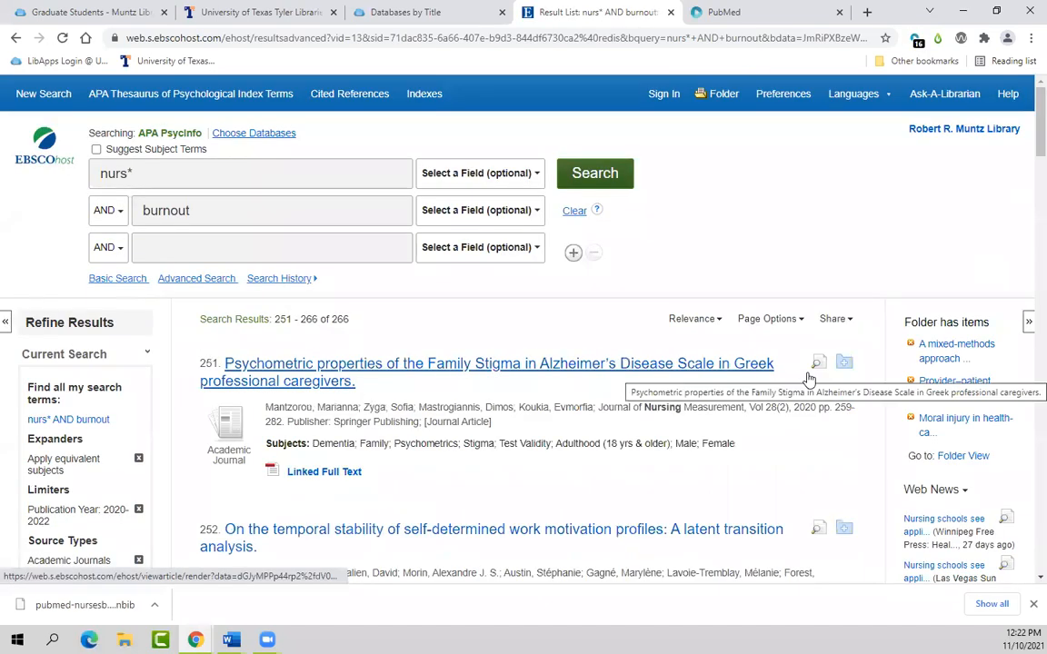
{"action": "left_click", "coordinate": [842, 320]}
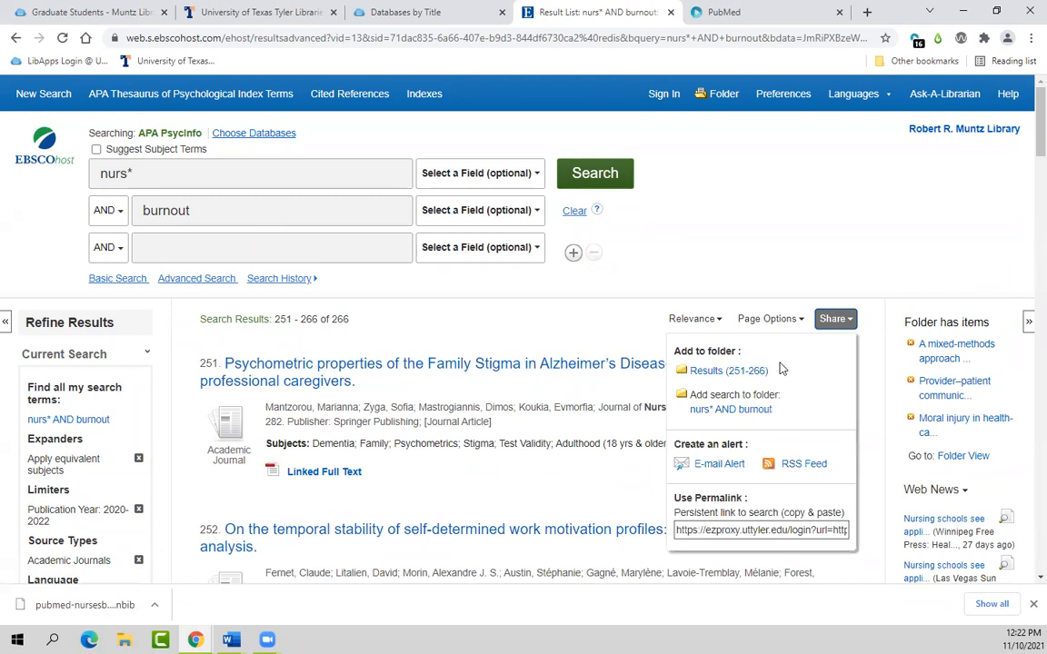
{"action": "left_click", "coordinate": [760, 378]}
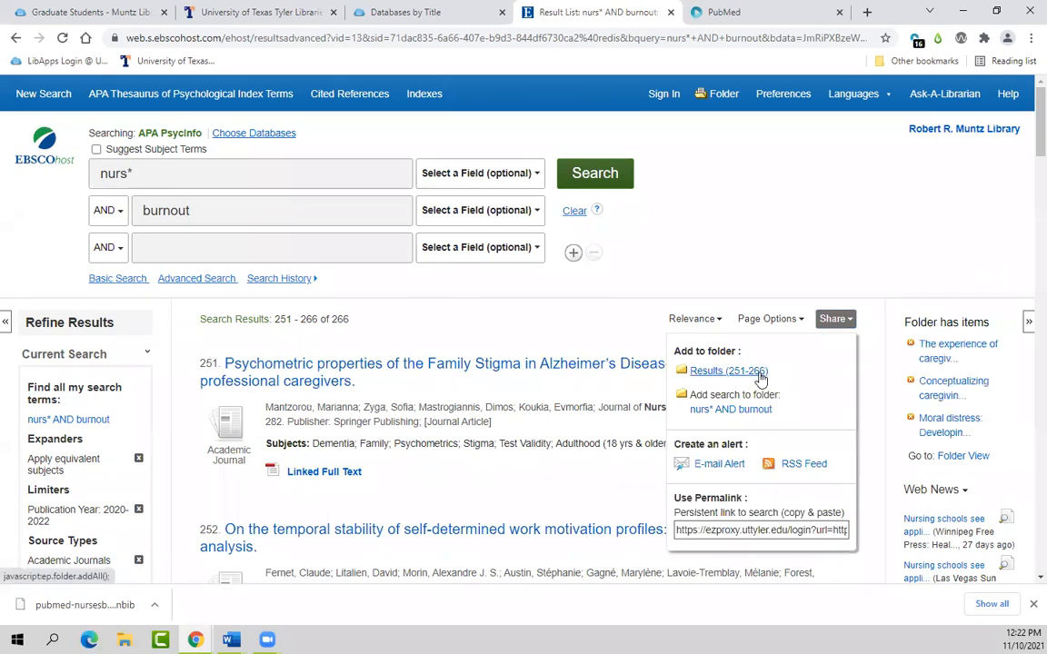
{"action": "left_click", "coordinate": [783, 292]}
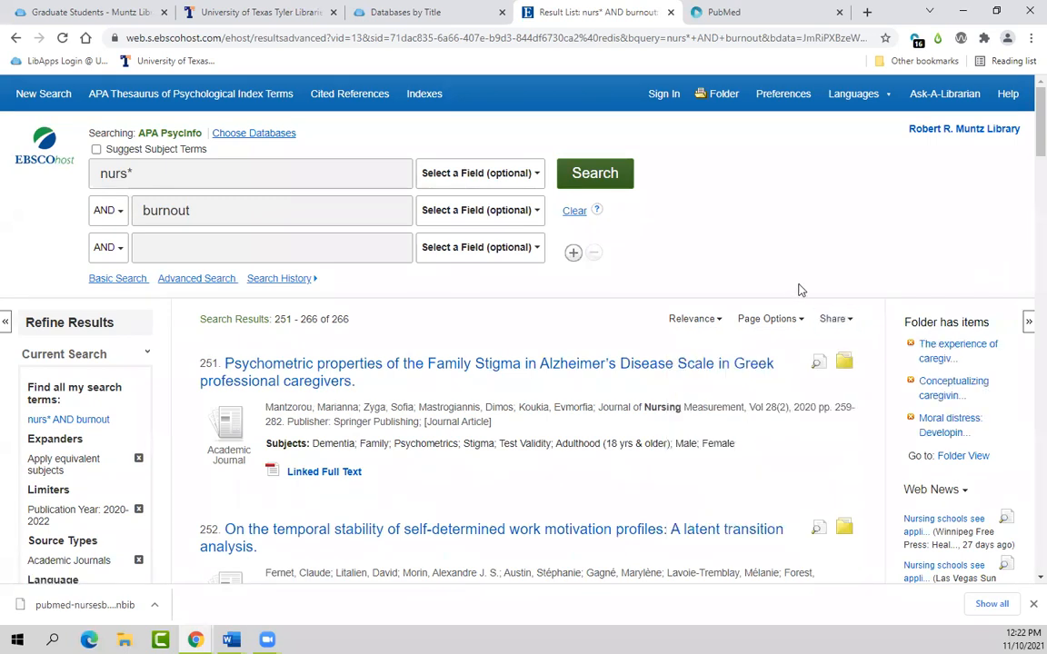
Step: Select all 266 folder articles and export them in RIS format as delivery (6).ris
{"action": "left_click", "coordinate": [718, 97]}
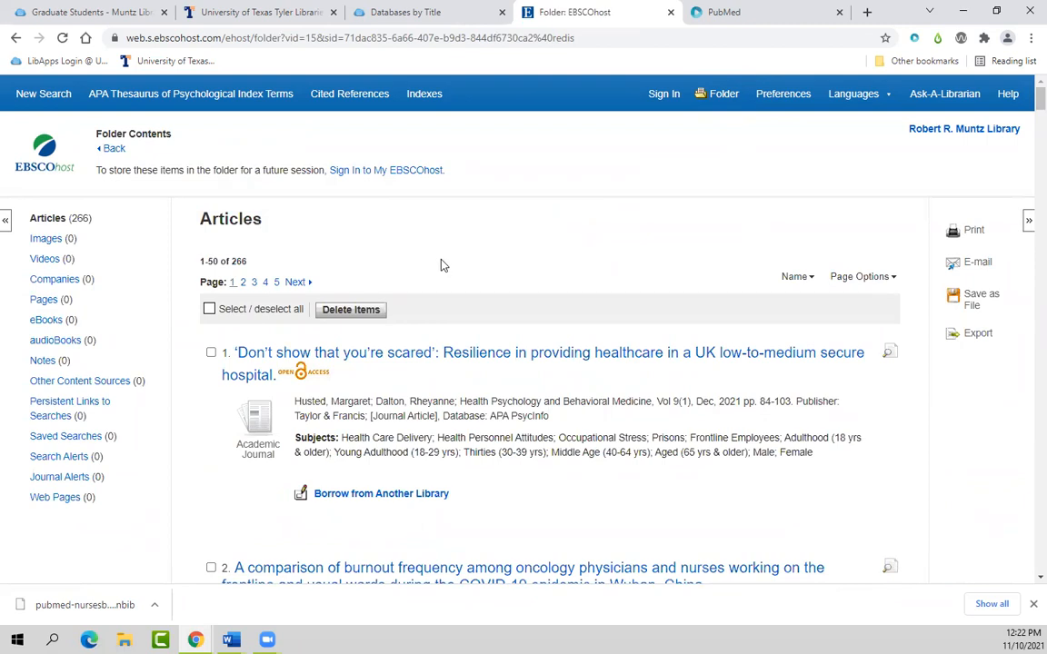
{"action": "left_click", "coordinate": [210, 309]}
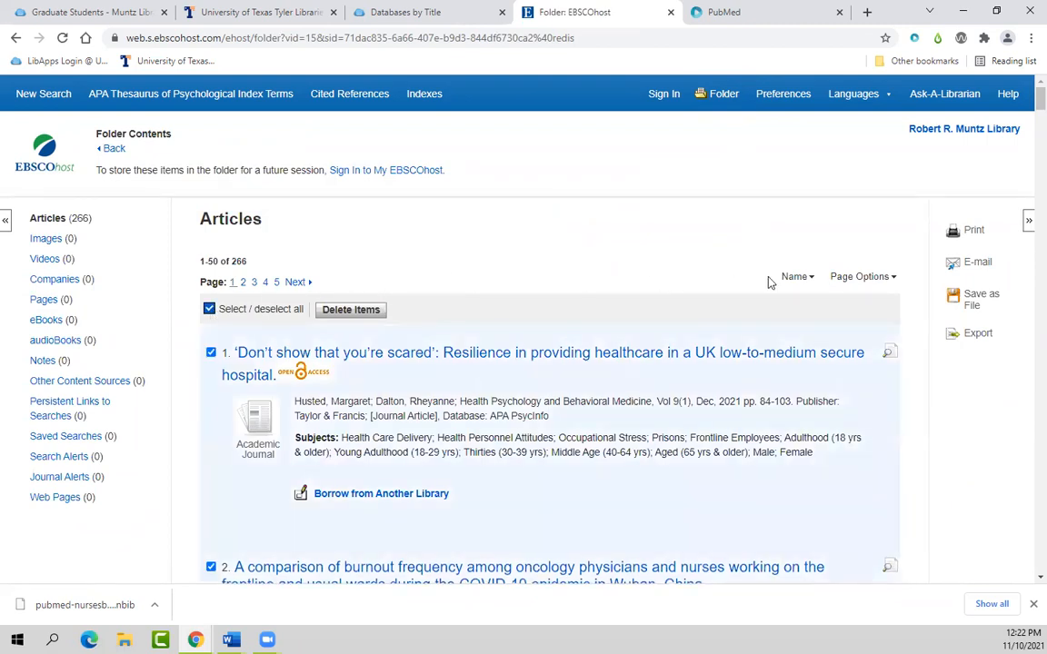
{"action": "left_click", "coordinate": [978, 337]}
{"action": "left_click", "coordinate": [979, 336]}
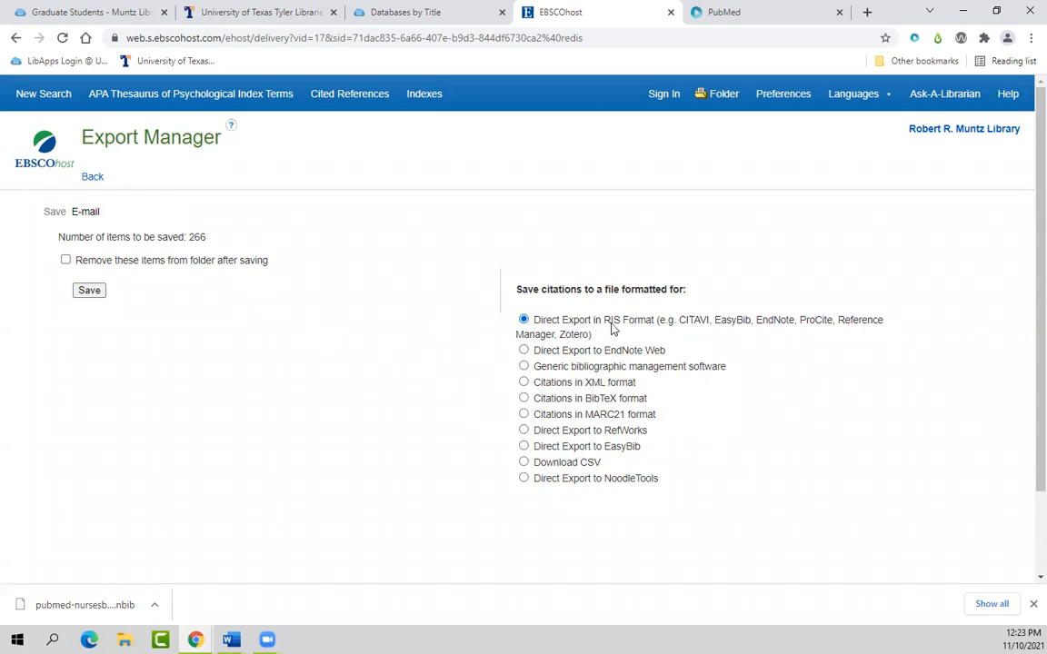
{"action": "left_click", "coordinate": [87, 292]}
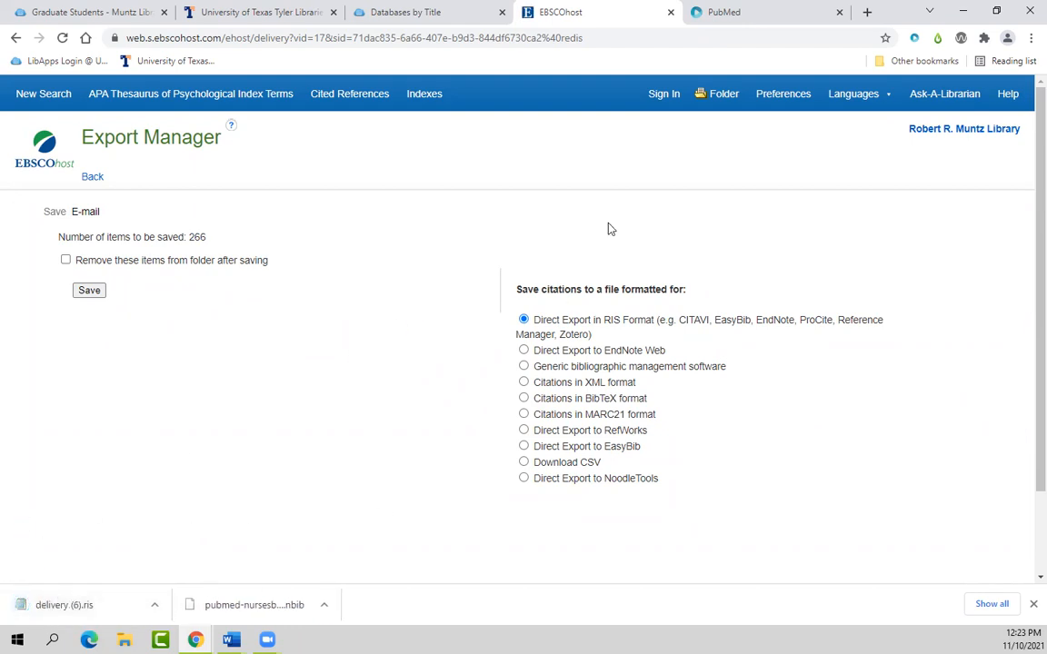
Step: Import the references from delivery (6).ris into the APA PsycInfo subproject
{"action": "left_click", "coordinate": [740, 13]}
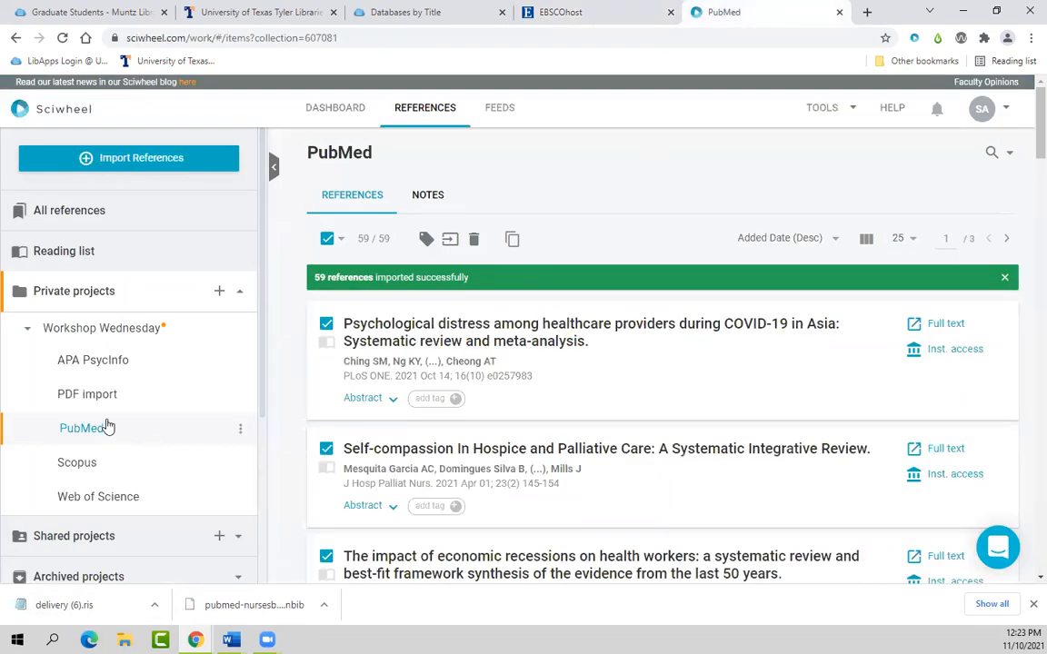
{"action": "left_click", "coordinate": [94, 364]}
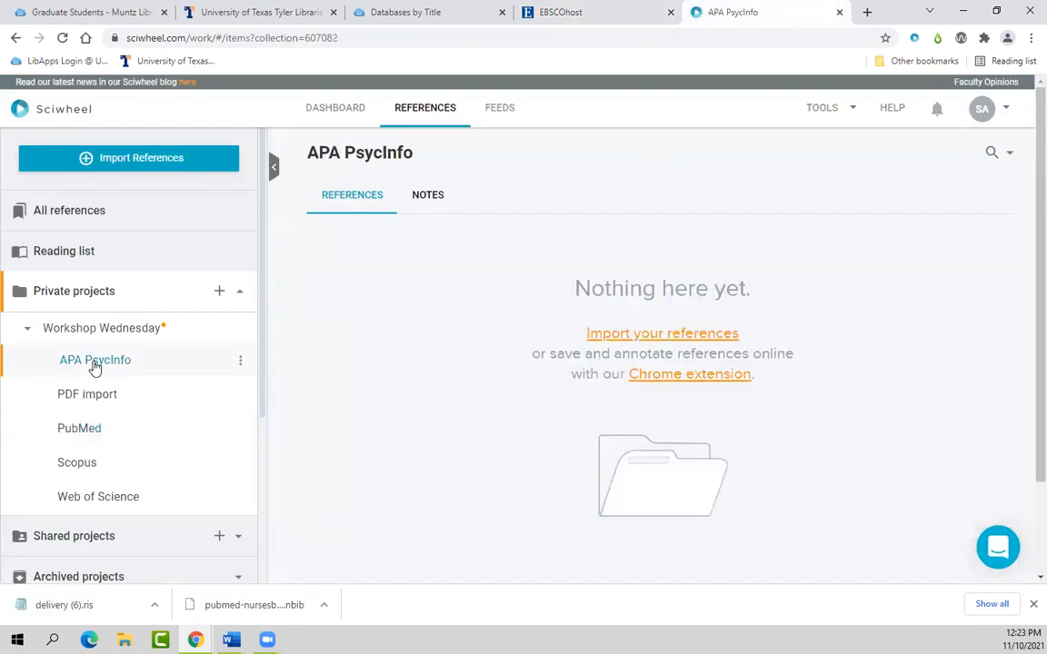
{"action": "left_click", "coordinate": [651, 338]}
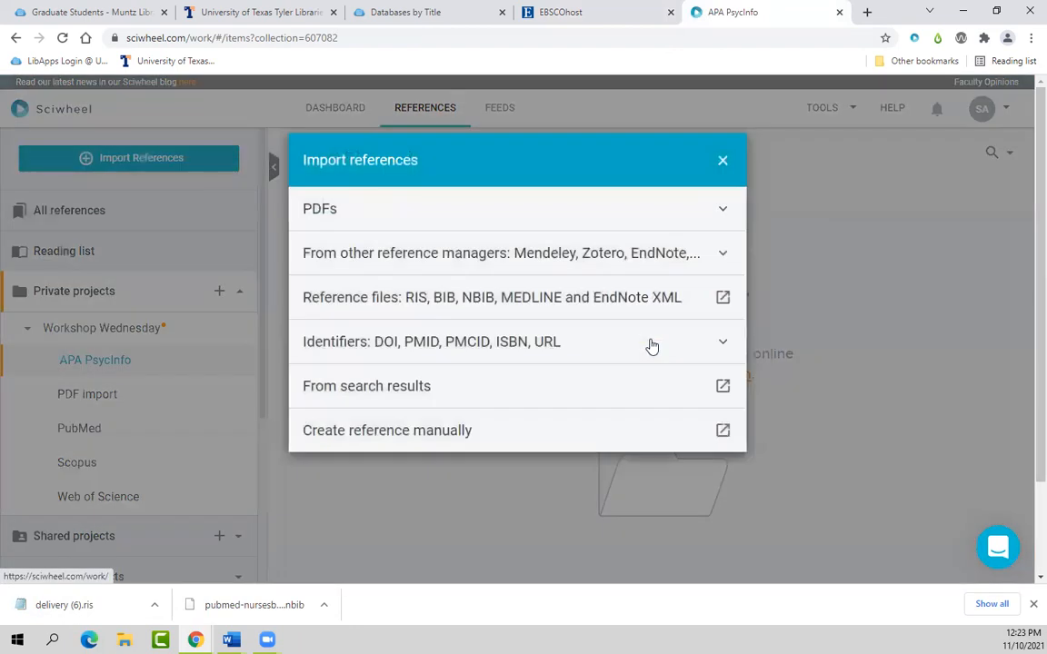
{"action": "left_click", "coordinate": [575, 309]}
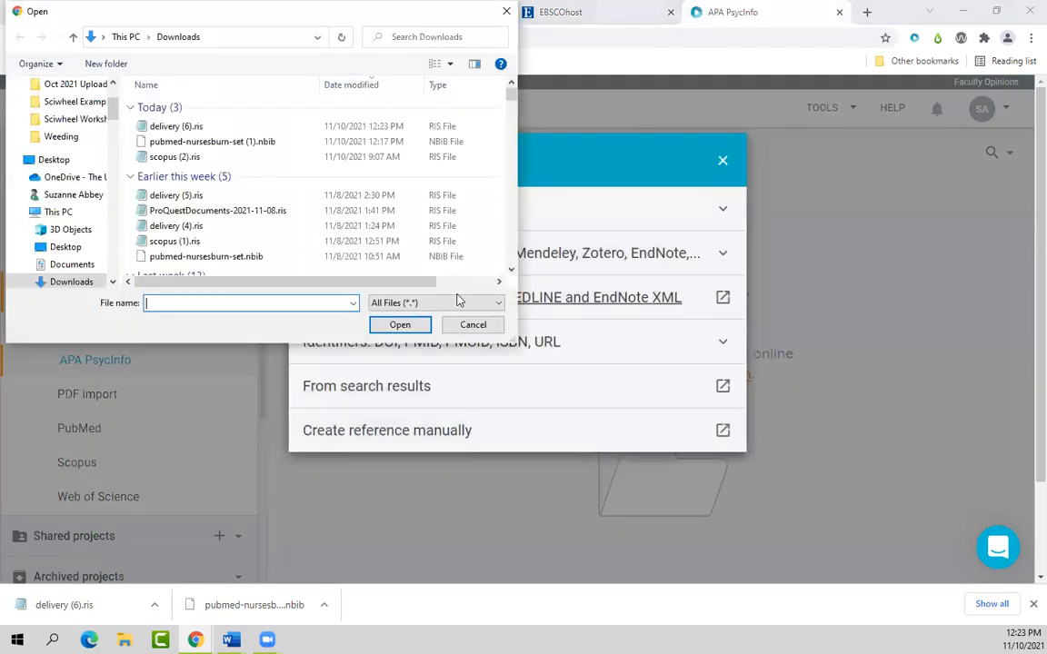
{"action": "left_click", "coordinate": [154, 128]}
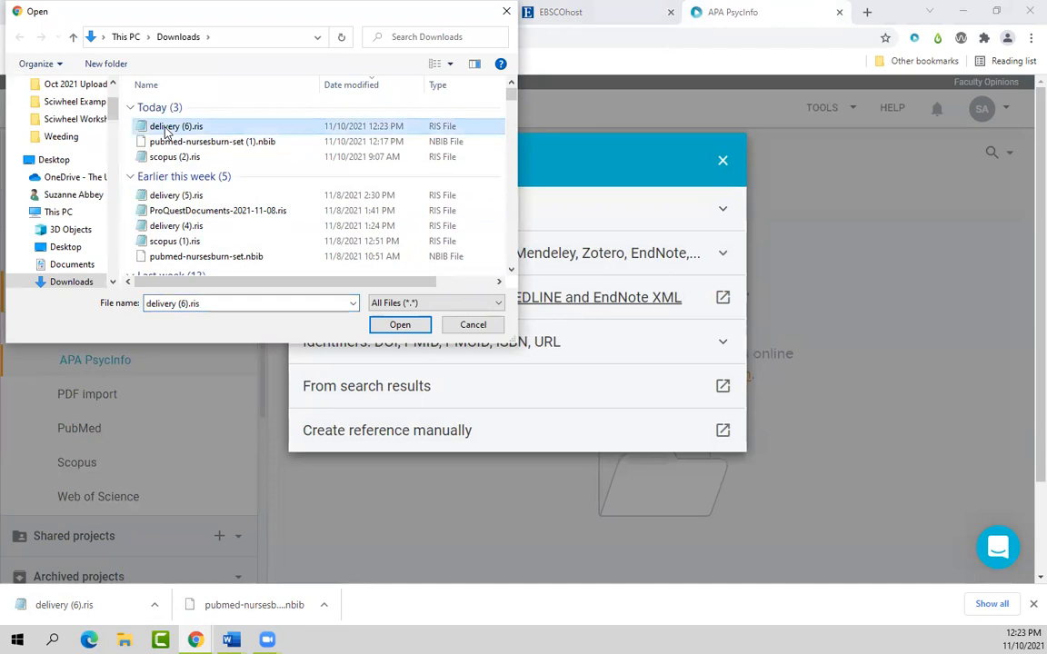
{"action": "left_click", "coordinate": [400, 325]}
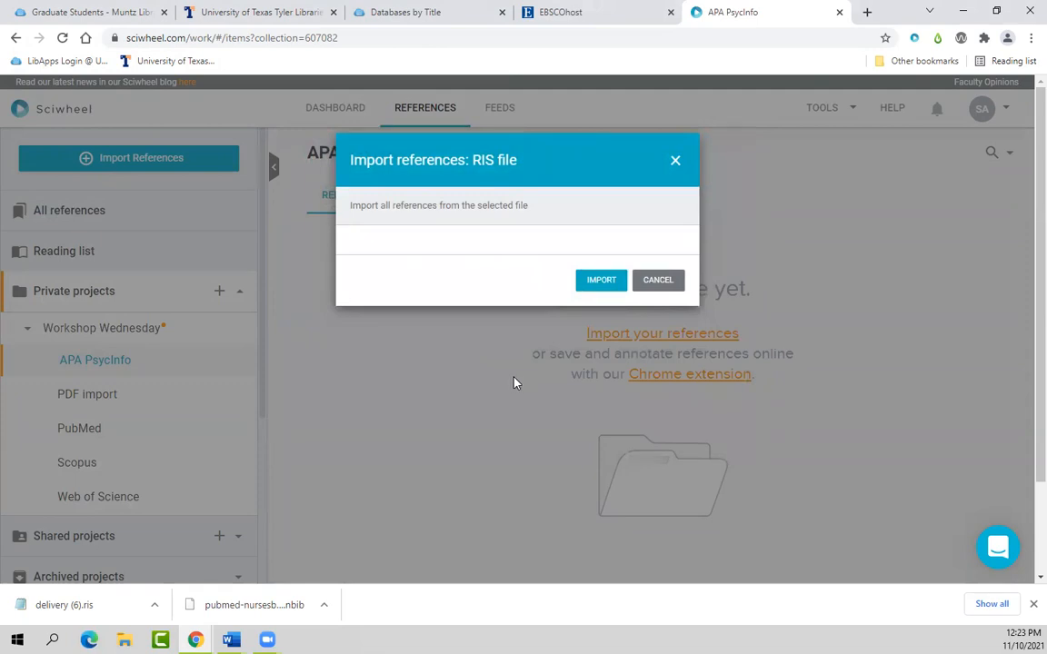
{"action": "left_click", "coordinate": [607, 281]}
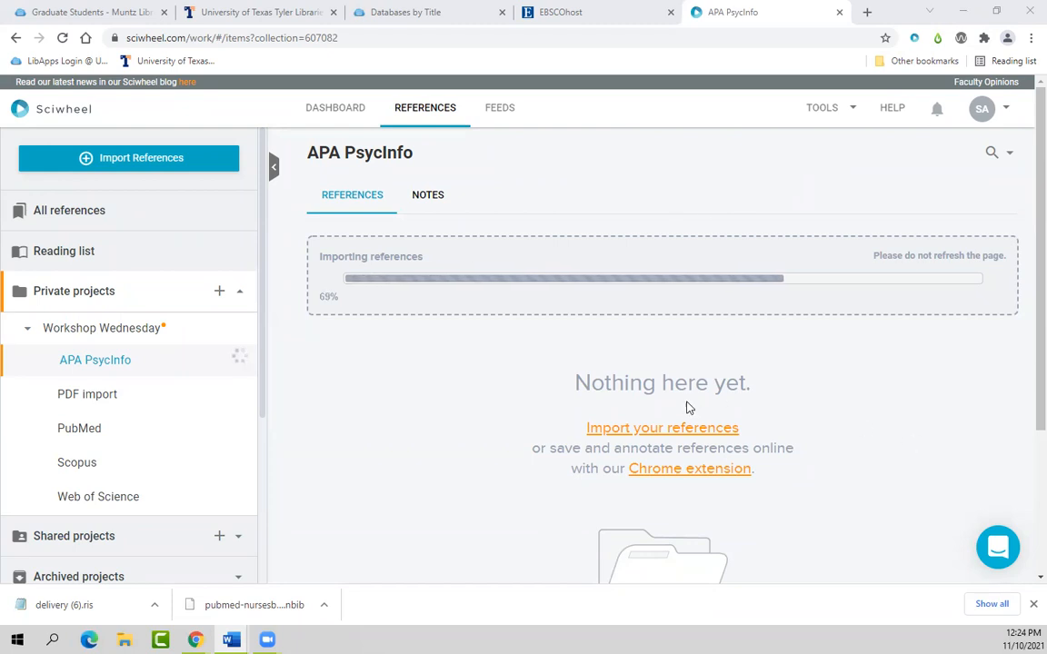
Step: Open Scopus from the LibGuides Databases by Title list filtered to the letter S
{"action": "left_click", "coordinate": [420, 12]}
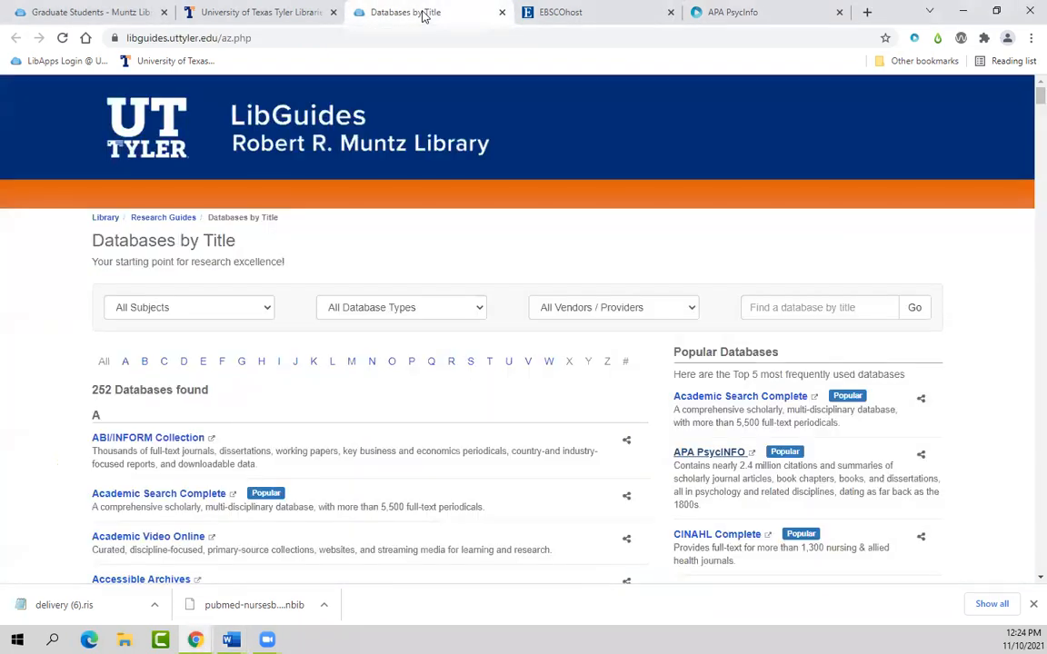
{"action": "left_click", "coordinate": [470, 364]}
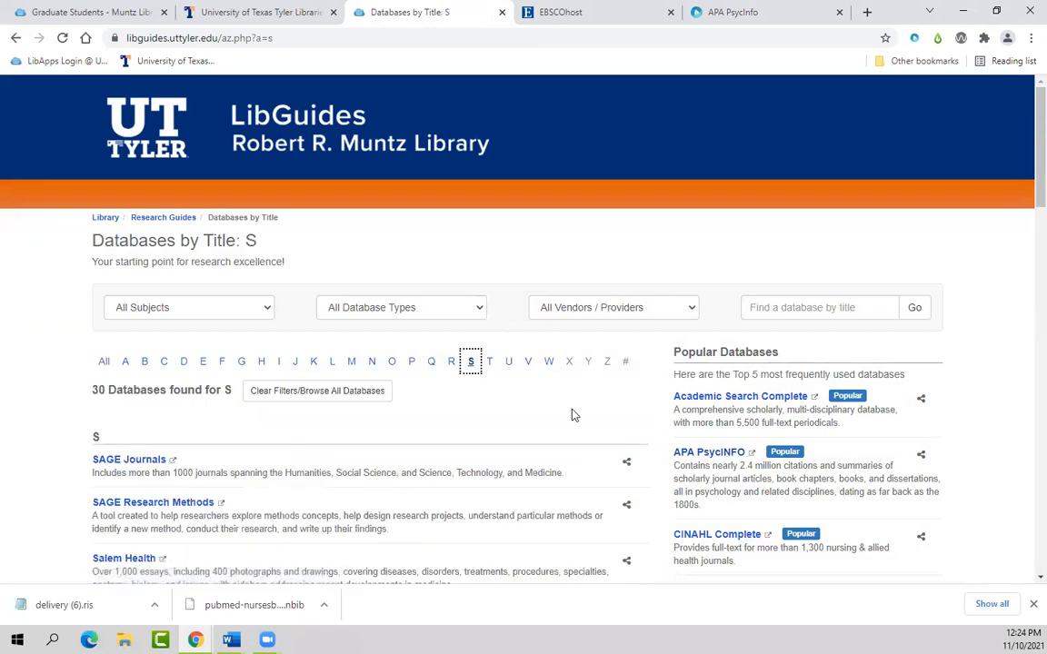
{"action": "scroll", "coordinate": [572, 418], "scroll_direction": "down", "scroll_amount": 1}
{"action": "scroll", "coordinate": [571, 418], "scroll_direction": "down", "scroll_amount": 4}
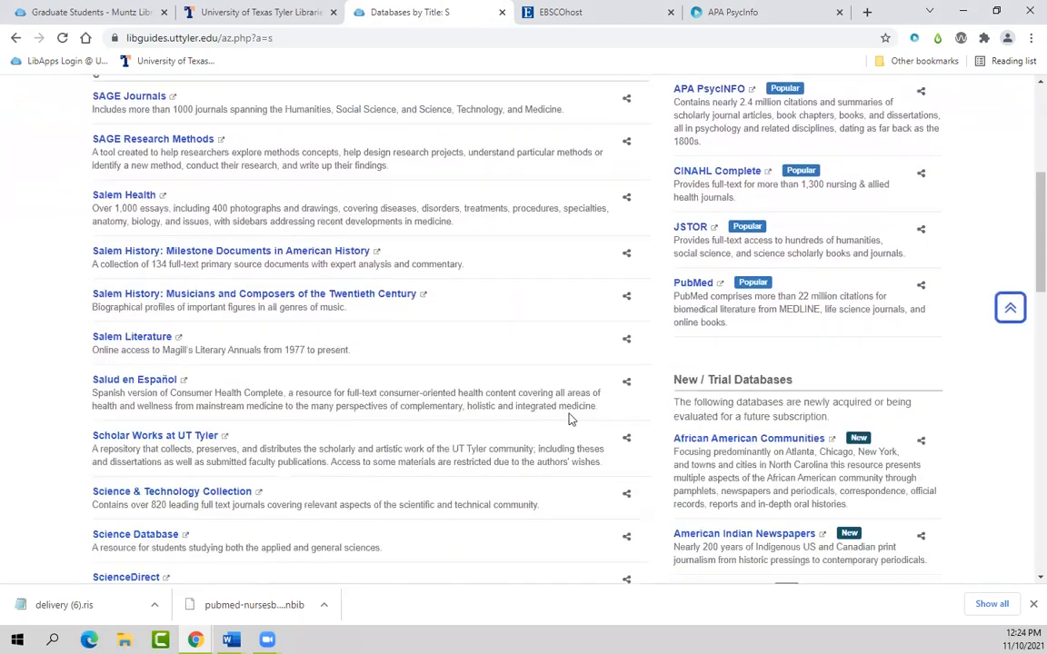
{"action": "scroll", "coordinate": [264, 459], "scroll_direction": "down", "scroll_amount": 3}
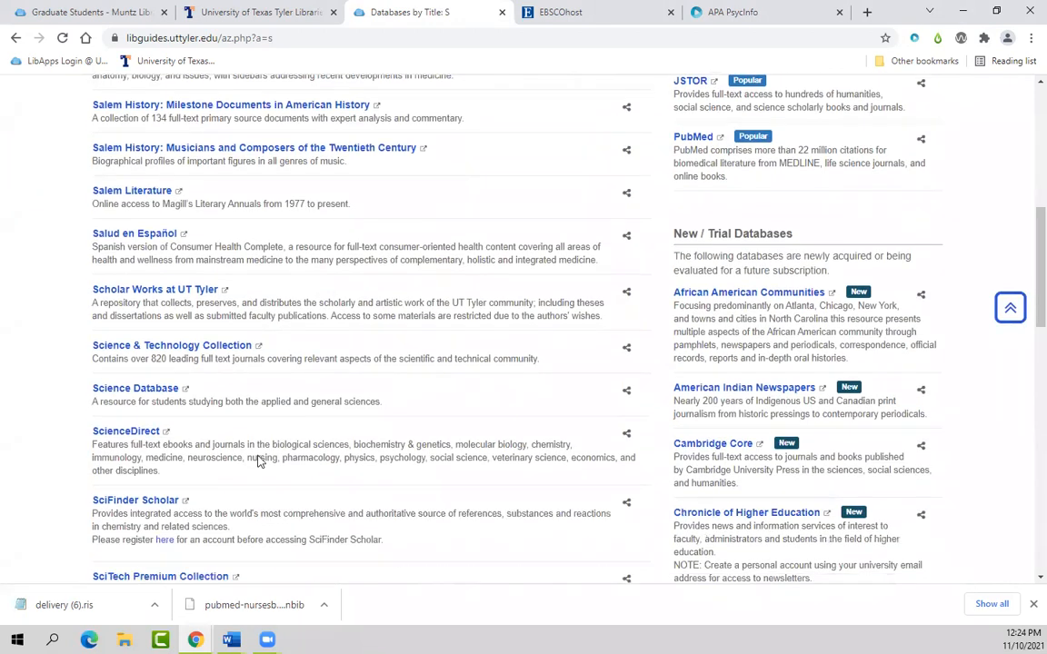
{"action": "left_click", "coordinate": [110, 514]}
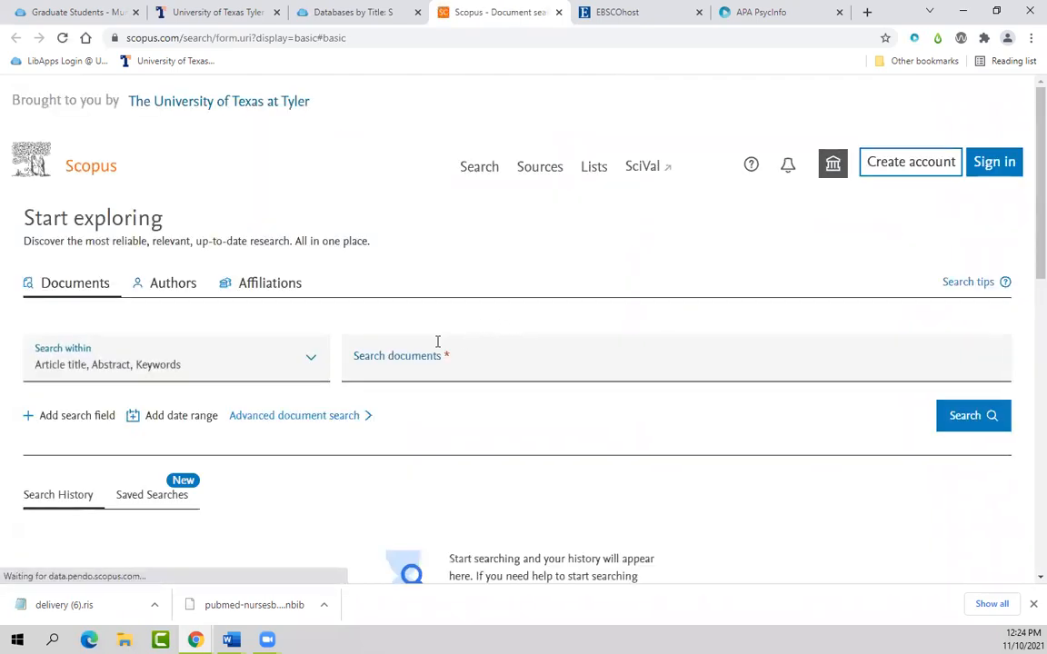
Step: Search Scopus documents for nurs* AND burnout
{"action": "left_click", "coordinate": [426, 371]}
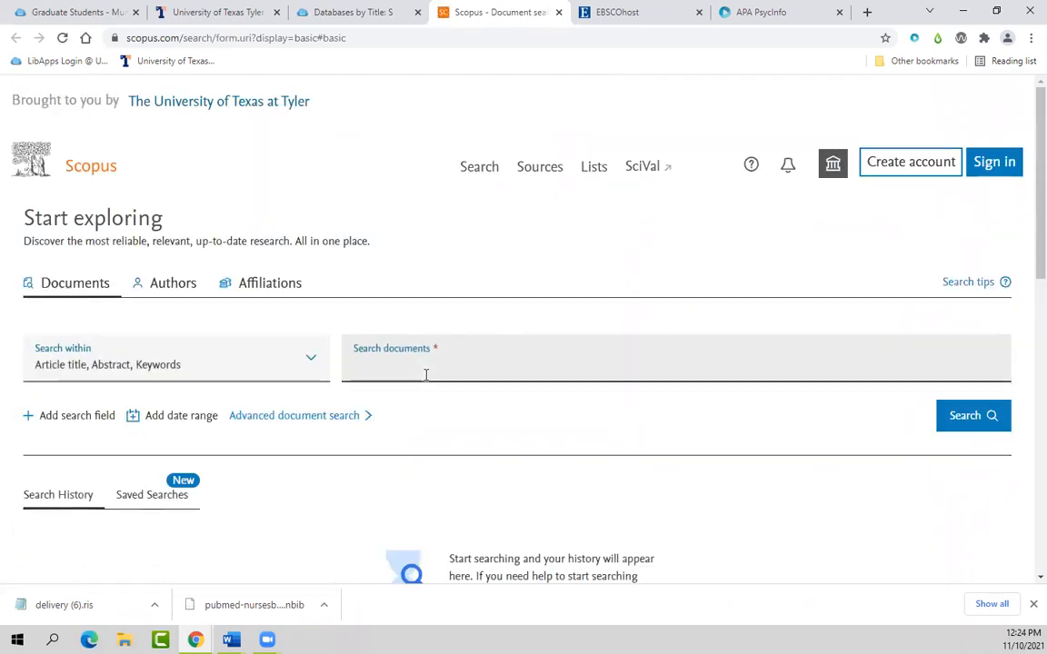
{"action": "type", "text": "nurs*"}
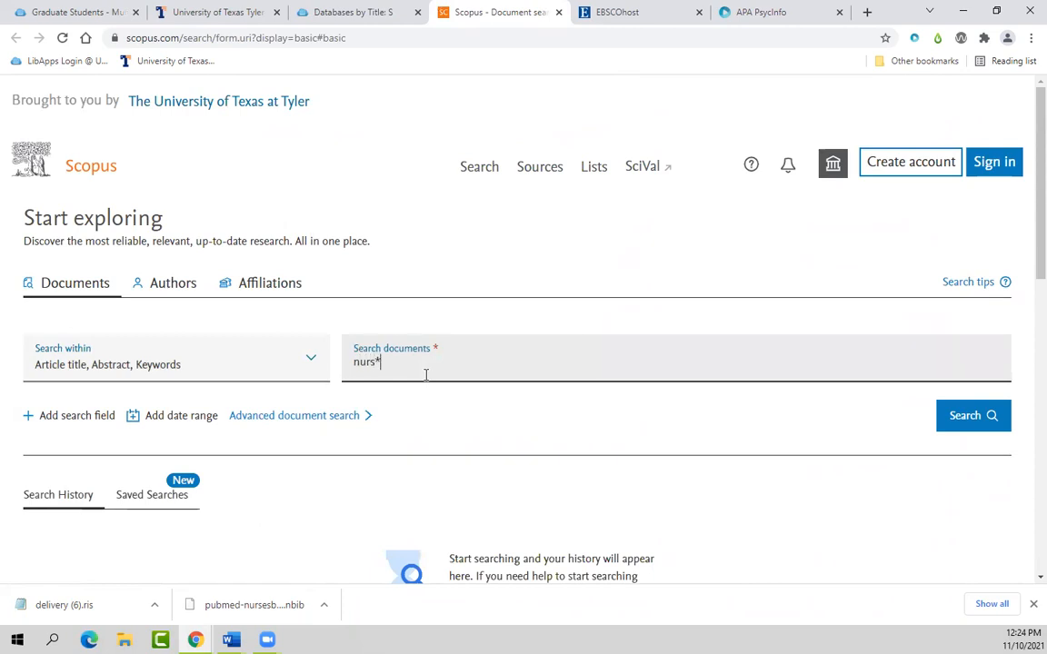
{"action": "type", "text": " AND burnout"}
{"action": "left_click", "coordinate": [970, 418]}
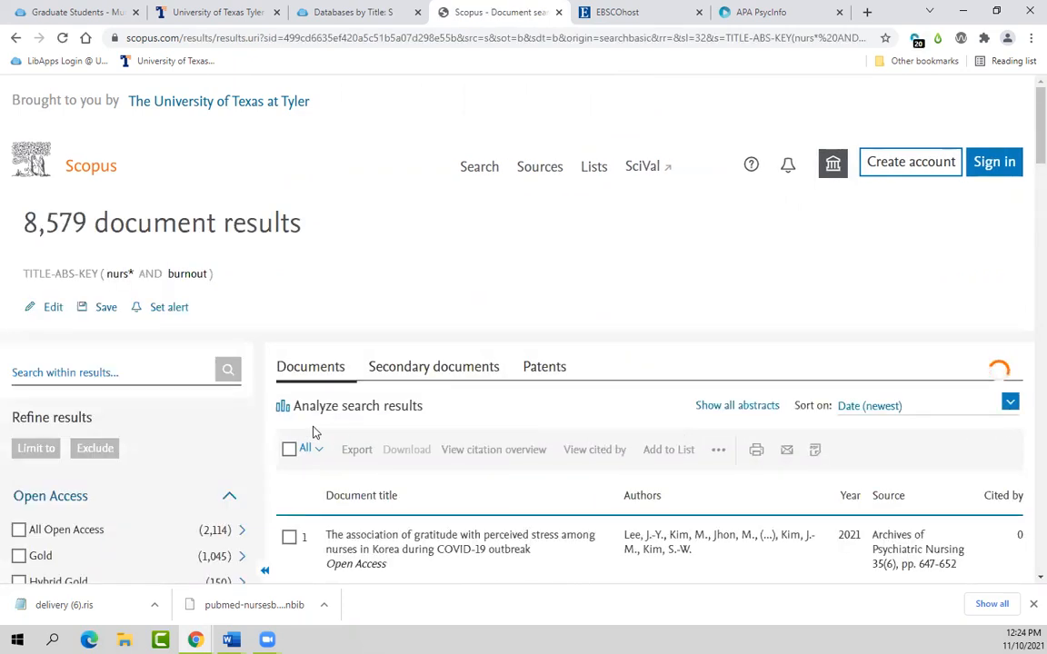
Step: Limit the Scopus results to publication years 2021 and 2020
{"action": "scroll", "coordinate": [242, 437], "scroll_direction": "down", "scroll_amount": 4}
{"action": "scroll", "coordinate": [155, 435], "scroll_direction": "down", "scroll_amount": 1}
{"action": "left_click", "coordinate": [19, 223]}
{"action": "left_click", "coordinate": [19, 249]}
{"action": "scroll", "coordinate": [142, 408], "scroll_direction": "down", "scroll_amount": 8}
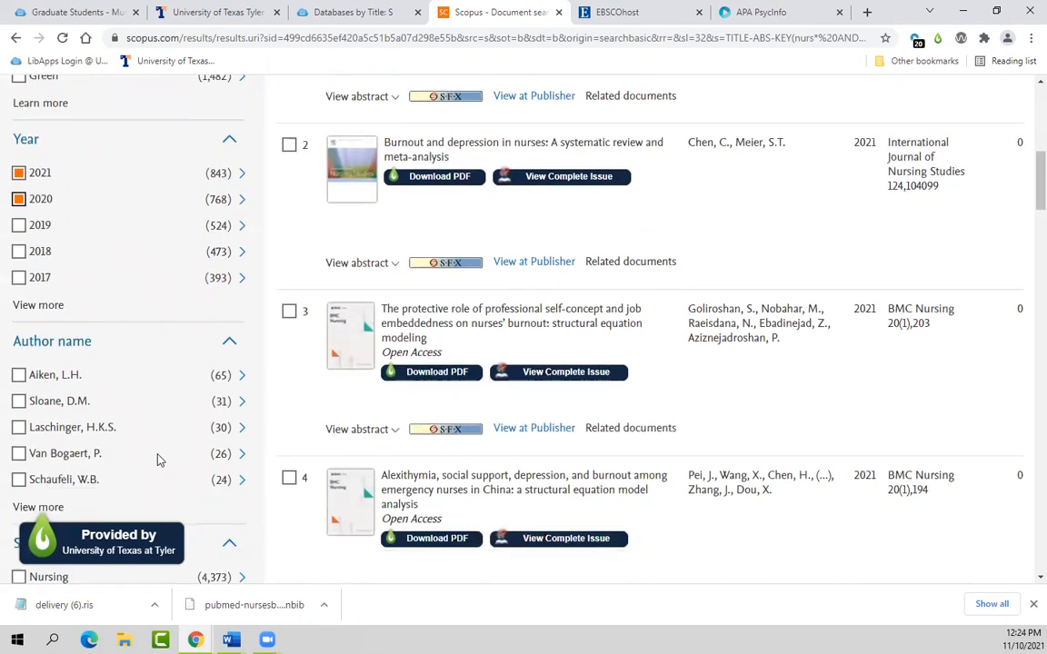
{"action": "scroll", "coordinate": [164, 467], "scroll_direction": "down", "scroll_amount": 2}
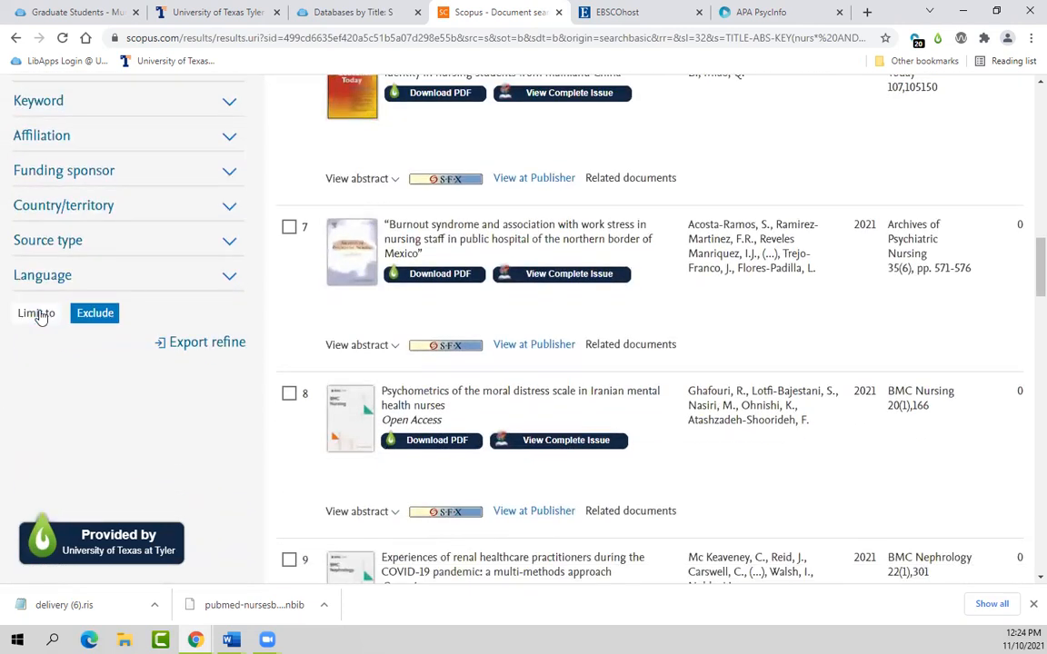
{"action": "left_click", "coordinate": [38, 313]}
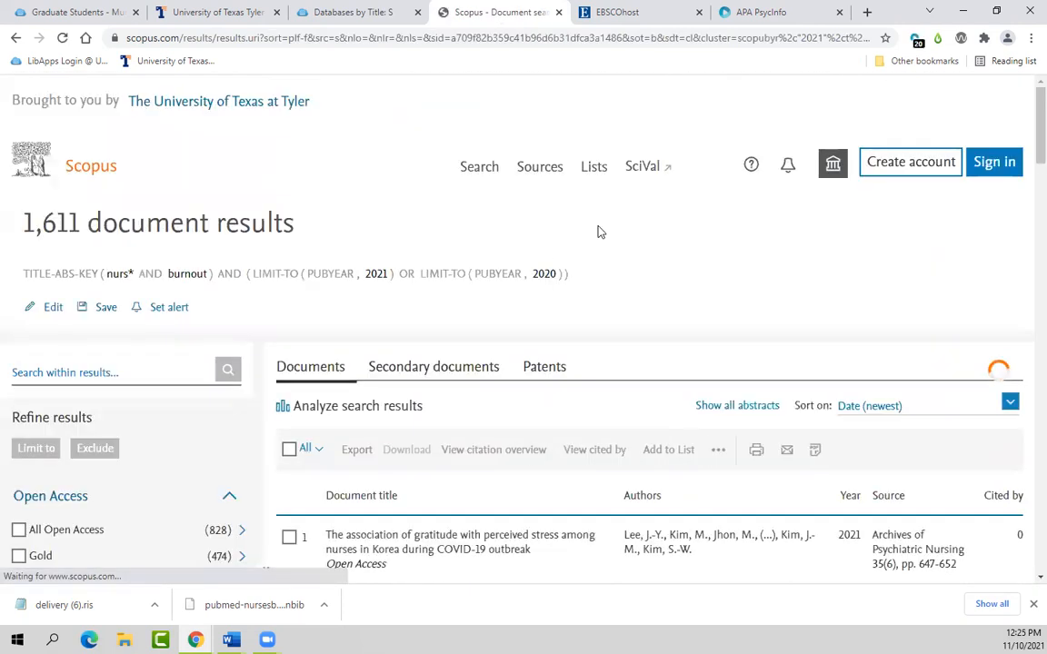
Step: View the empty Scopus subproject under Workshop Wednesday in Sciwheel, then go back to the Scopus results
{"action": "left_click", "coordinate": [770, 13]}
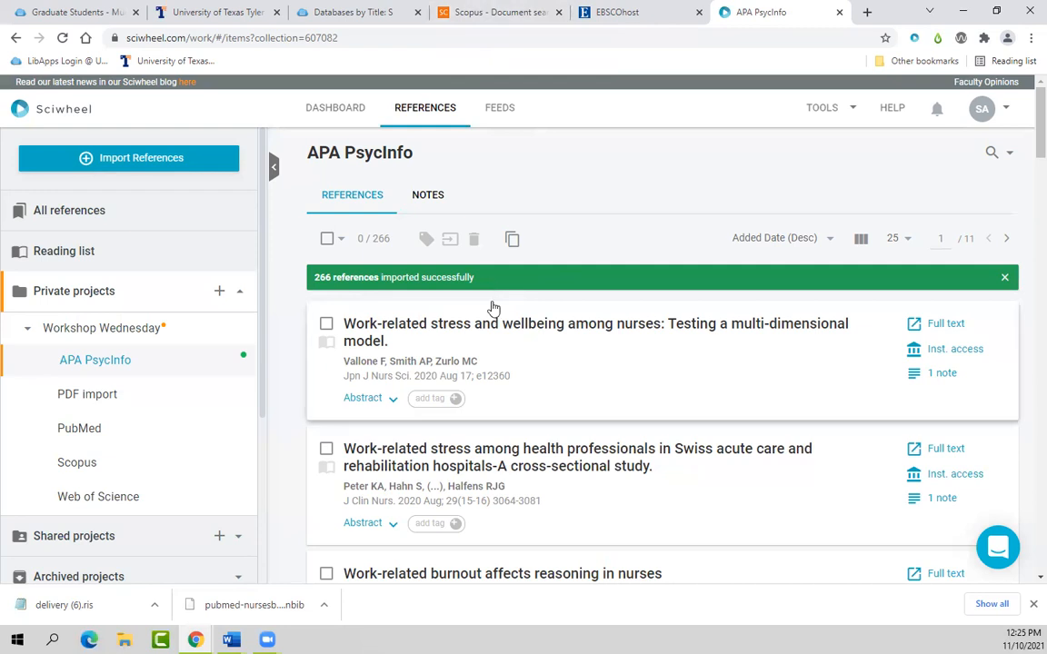
{"action": "left_click", "coordinate": [79, 465]}
{"action": "left_click", "coordinate": [485, 11]}
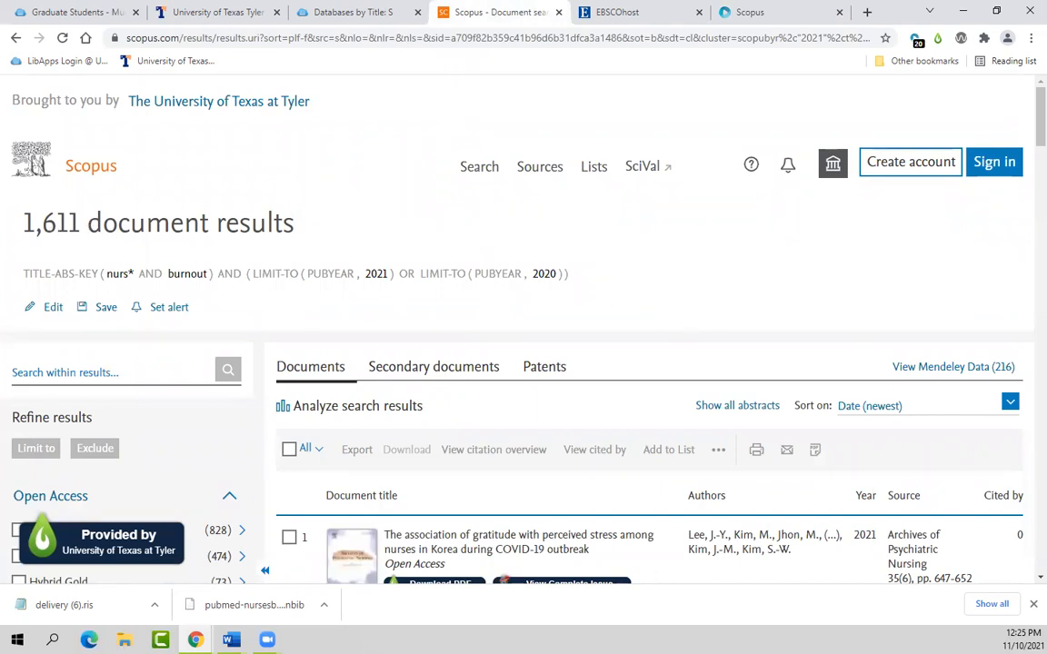
Step: Select all 1,611 limited Scopus results and bring up the export settings
{"action": "left_click", "coordinate": [232, 640]}
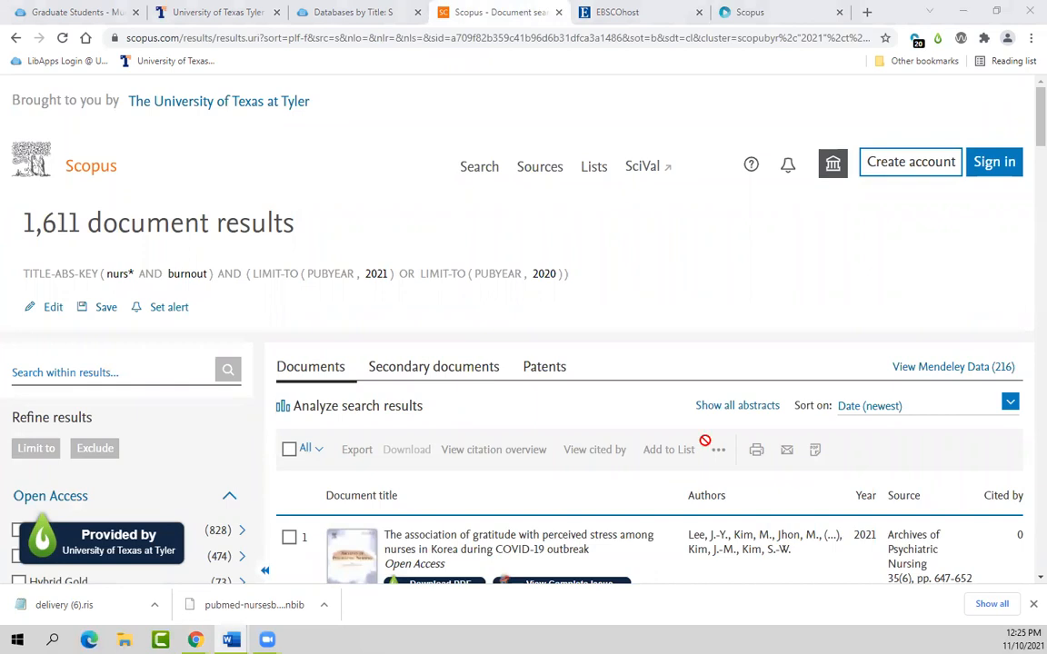
{"action": "left_click", "coordinate": [293, 457]}
{"action": "left_click", "coordinate": [290, 454]}
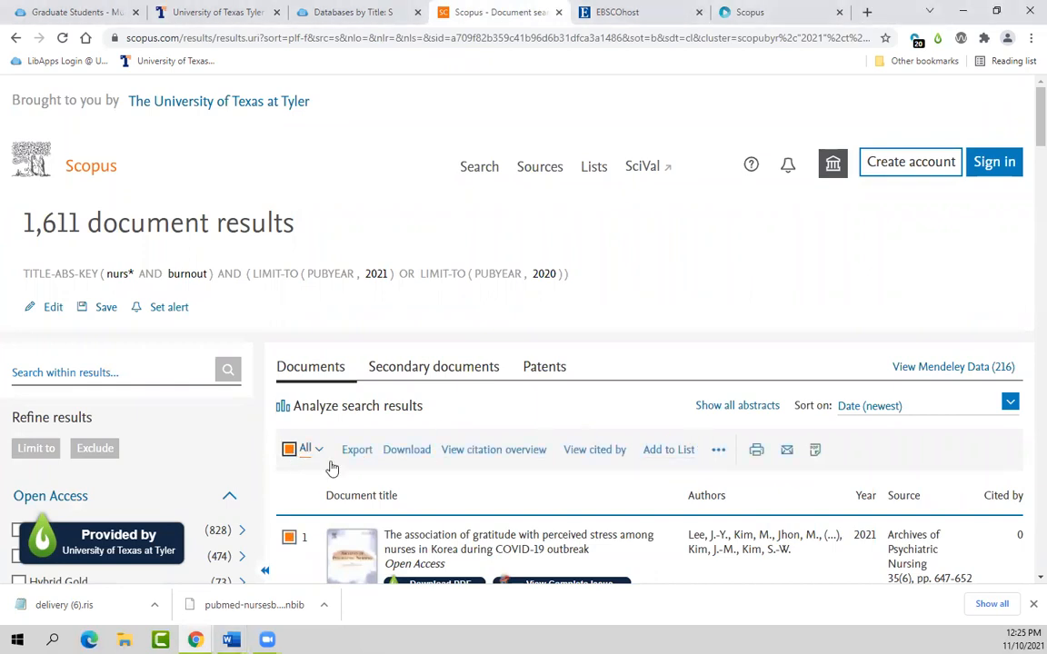
{"action": "scroll", "coordinate": [330, 471], "scroll_direction": "down", "scroll_amount": 1}
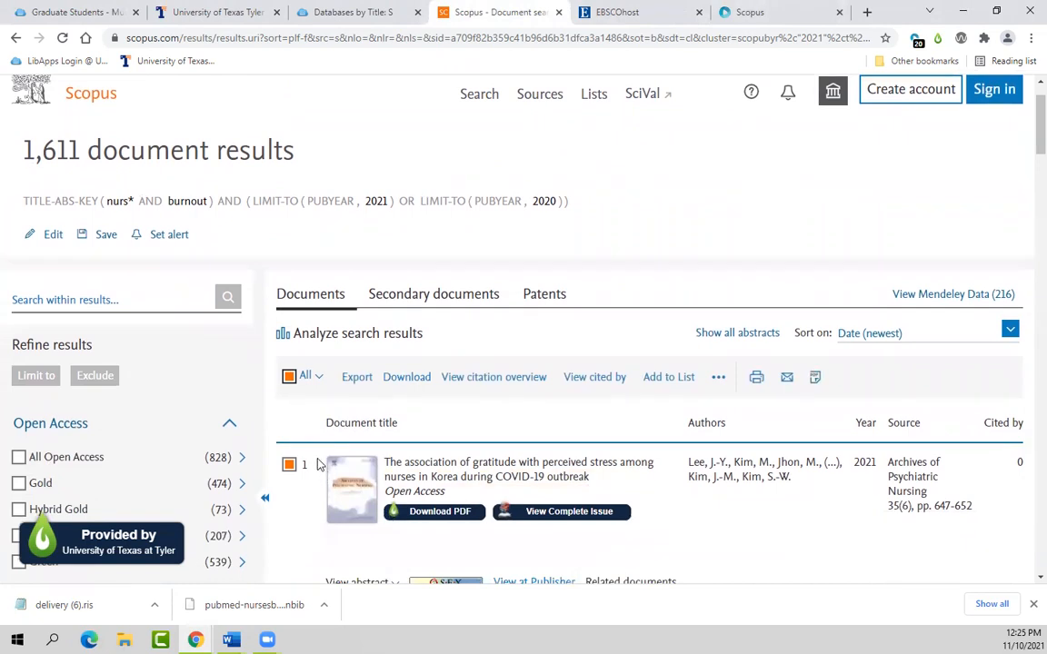
{"action": "left_click", "coordinate": [357, 378]}
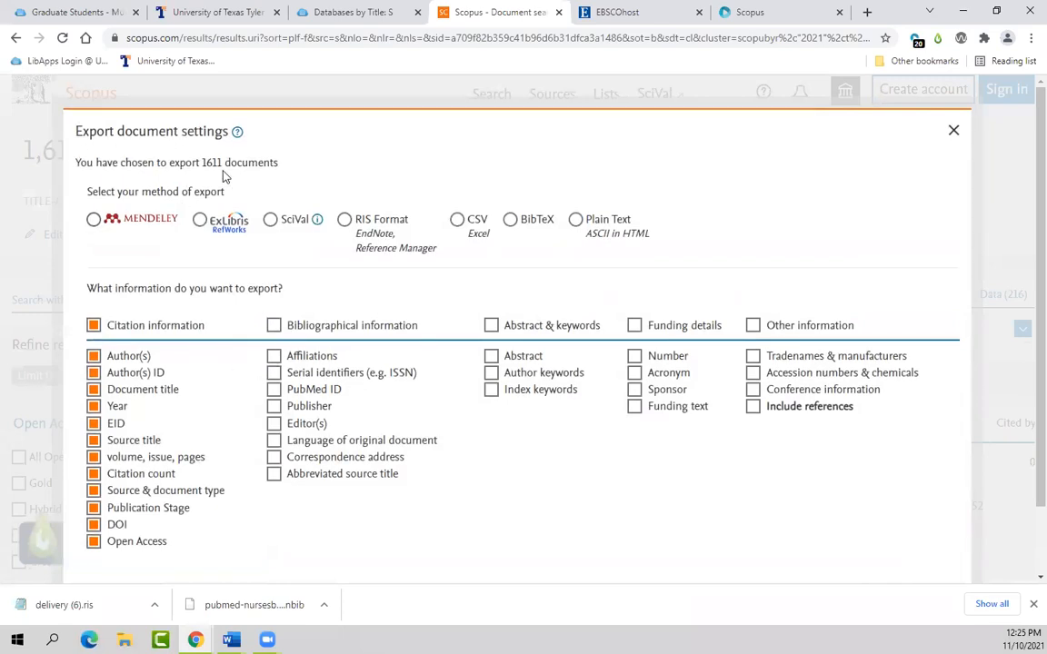
Step: Export the selected documents in RIS Format with citation information included
{"action": "left_click", "coordinate": [345, 221]}
{"action": "key", "text": "alt+Tab"}
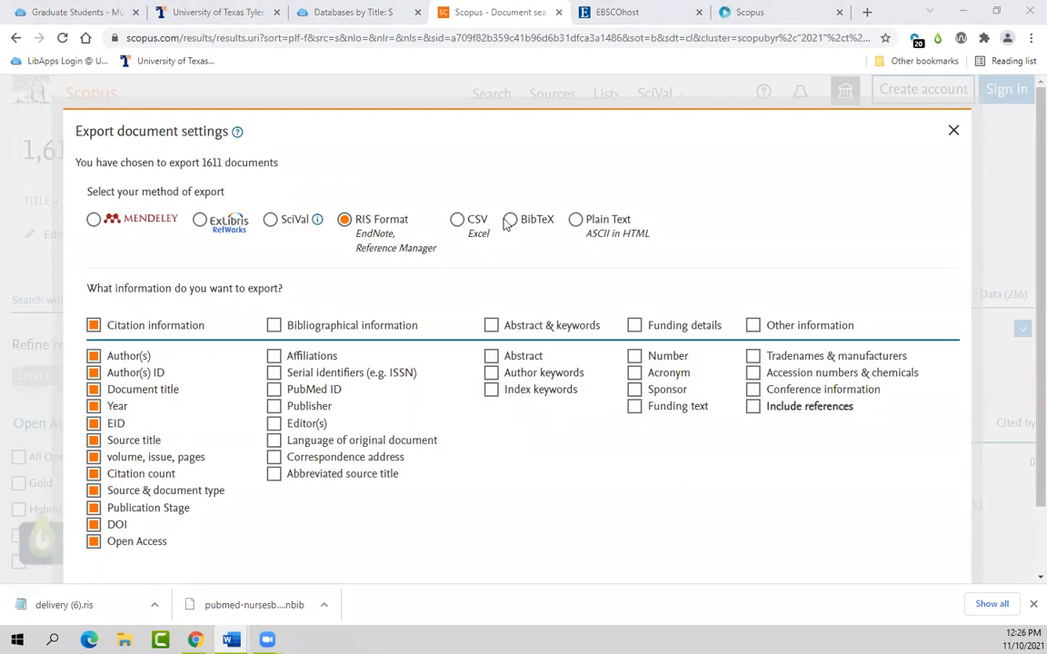
{"action": "scroll", "coordinate": [854, 436], "scroll_direction": "down", "scroll_amount": 2}
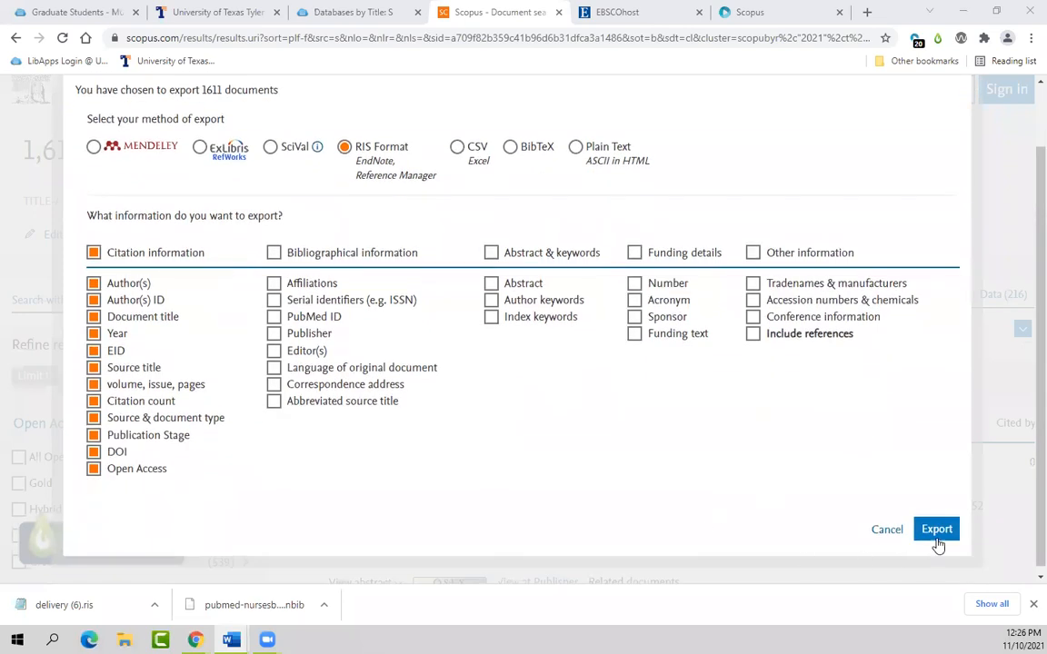
{"action": "left_click", "coordinate": [940, 541]}
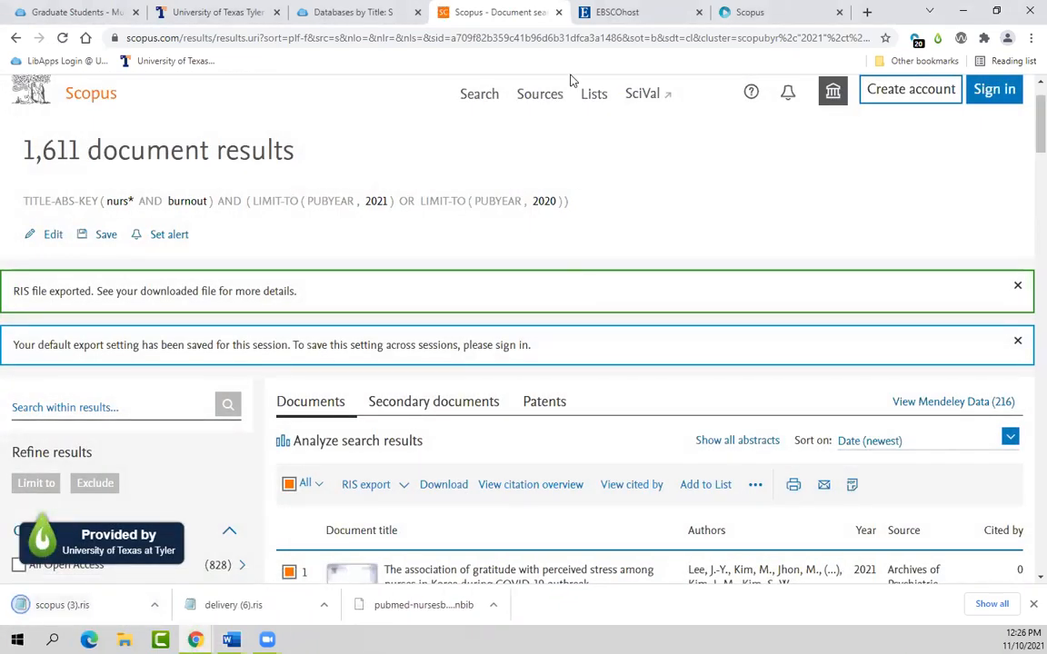
Step: Import the reference file scopus (3).ris into the Sciwheel Scopus subproject
{"action": "left_click", "coordinate": [750, 10]}
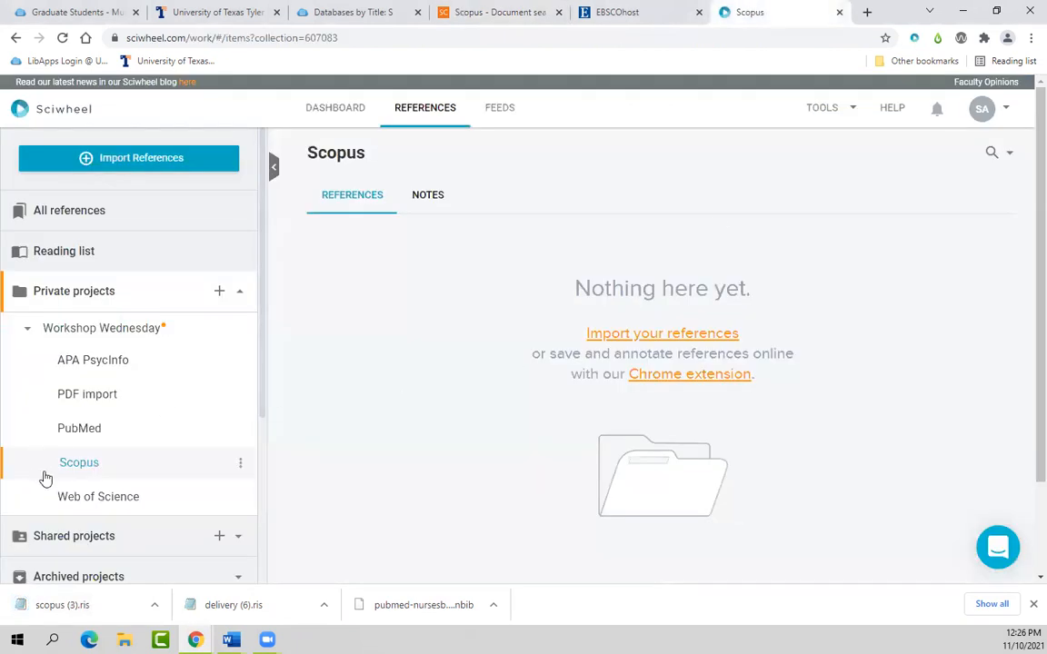
{"action": "left_click", "coordinate": [612, 334]}
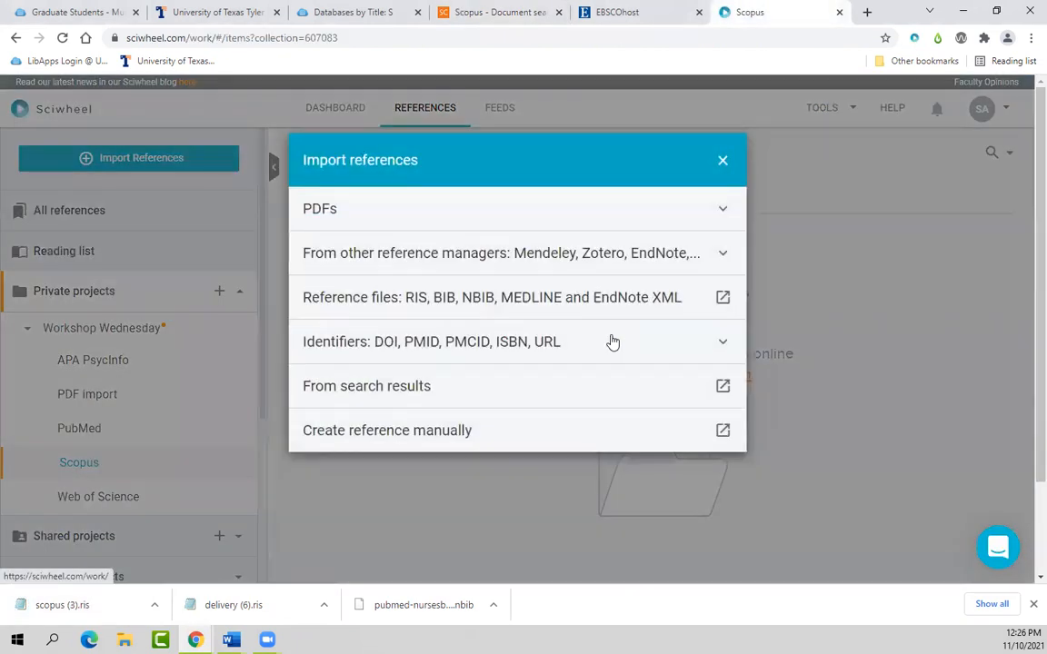
{"action": "left_click", "coordinate": [410, 297]}
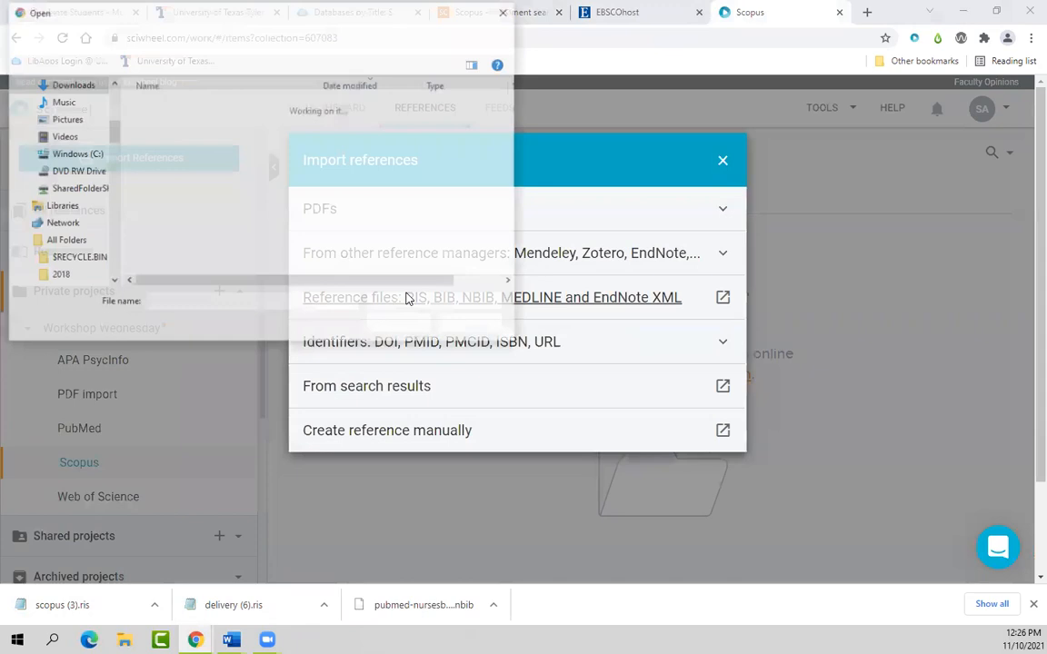
{"action": "left_click", "coordinate": [163, 129]}
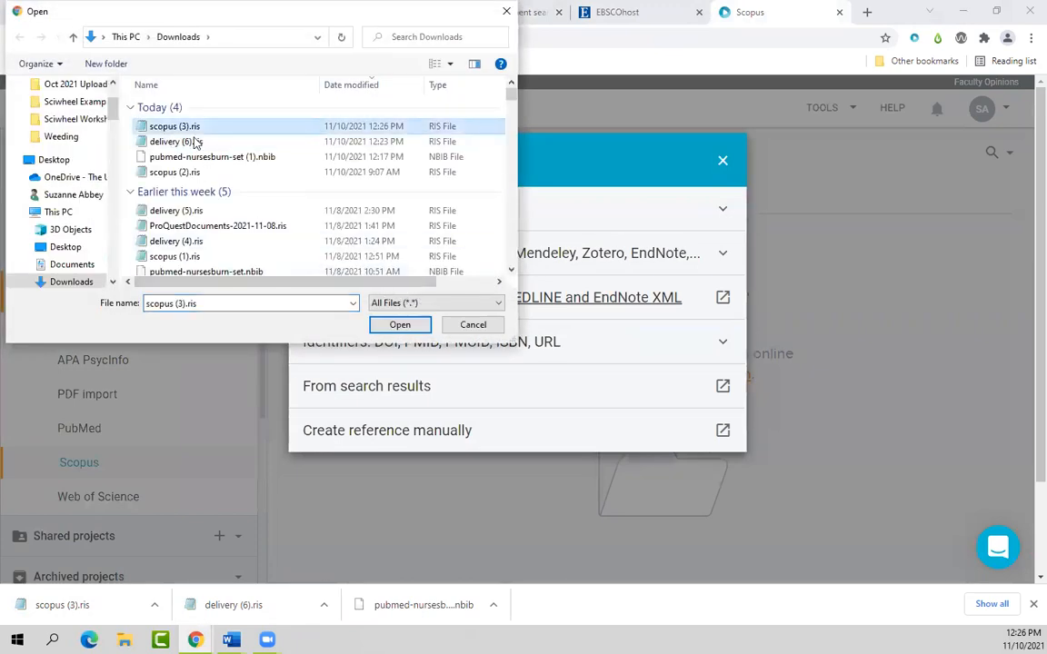
{"action": "left_click", "coordinate": [400, 326]}
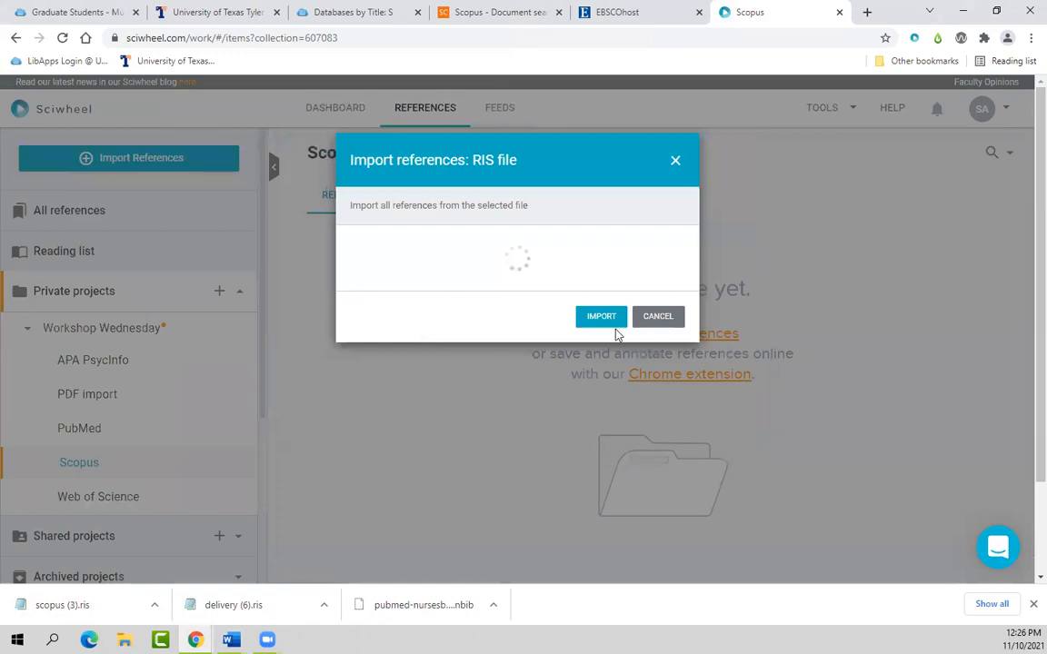
{"action": "left_click", "coordinate": [607, 286]}
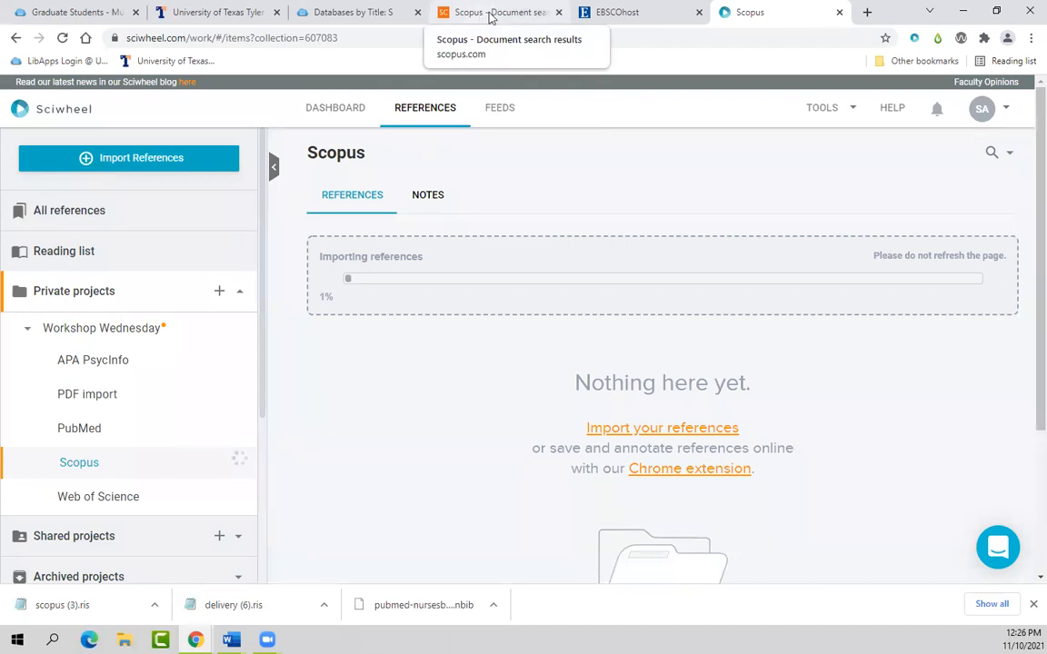
Step: Open Web of Science from the LibGuides Databases by Title list filtered to W
{"action": "left_click", "coordinate": [341, 13]}
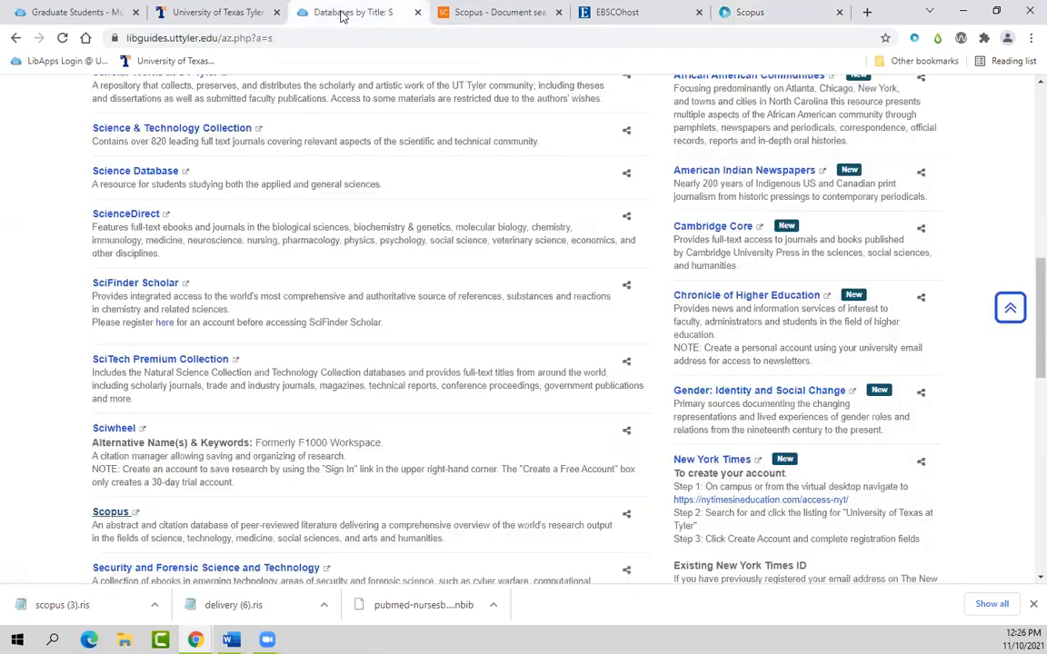
{"action": "left_click", "coordinate": [1016, 324]}
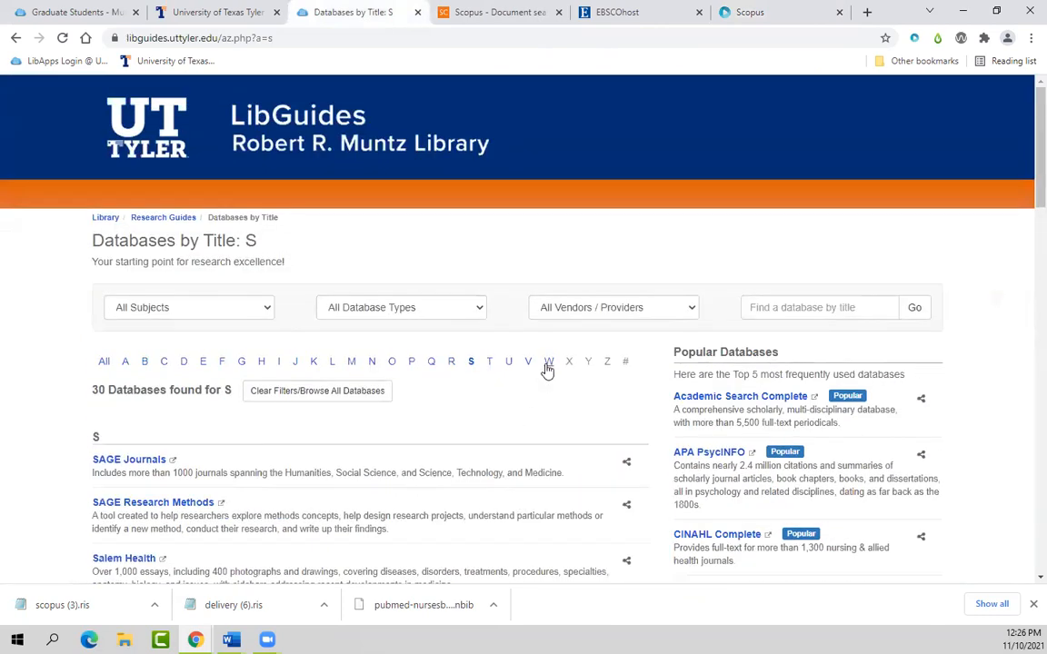
{"action": "left_click", "coordinate": [549, 361]}
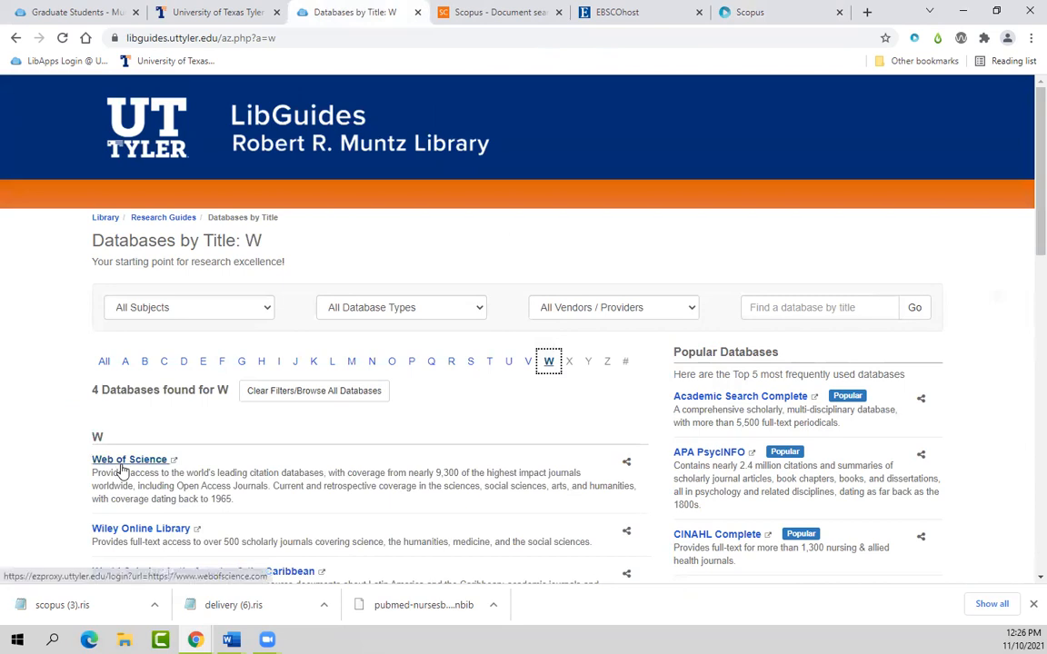
{"action": "left_click", "coordinate": [100, 461]}
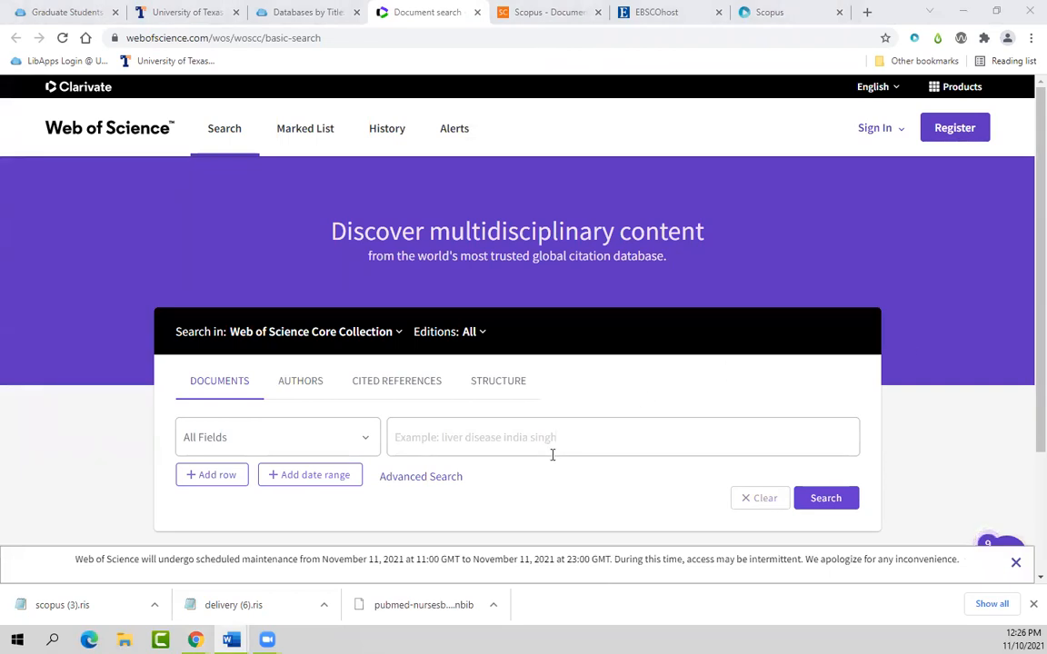
Step: Search Web of Science for nurs* AND burnout
{"action": "left_click", "coordinate": [535, 444]}
{"action": "type", "text": "nurs* AND b"}
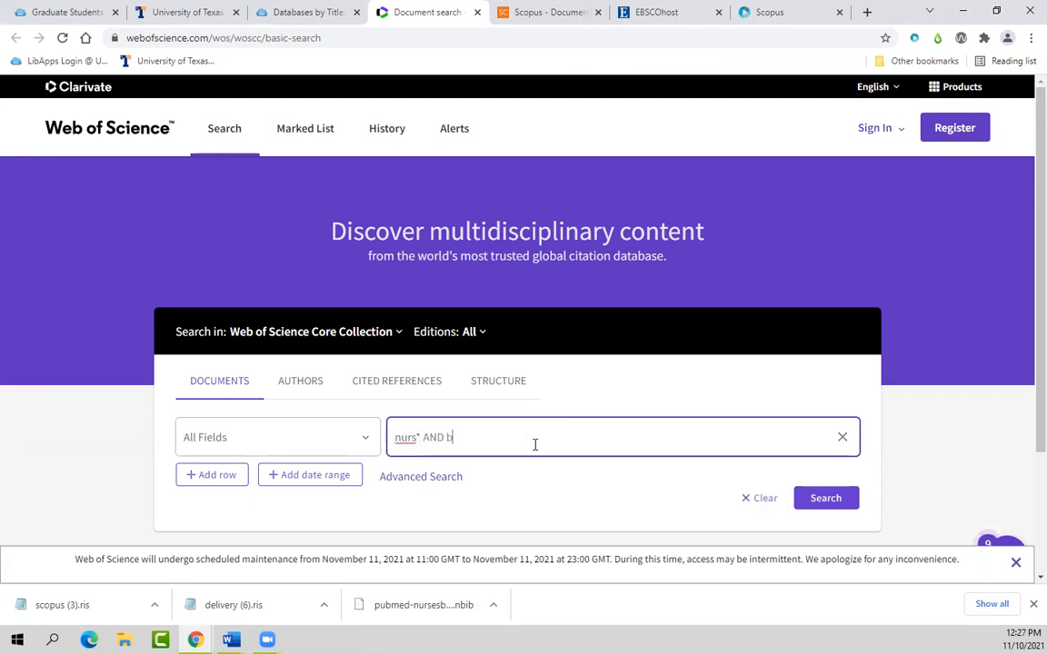
{"action": "type", "text": "urnout"}
{"action": "left_click", "coordinate": [829, 497]}
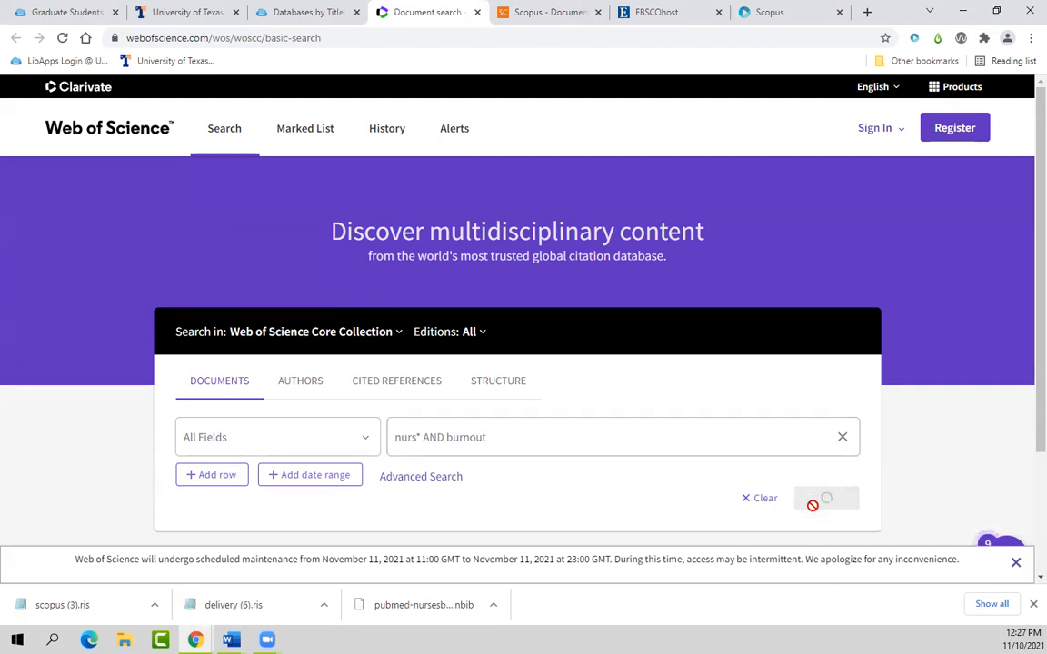
Step: Refine the results to publication years 2021, 2020 and 2022
{"action": "scroll", "coordinate": [195, 474], "scroll_direction": "down", "scroll_amount": 2}
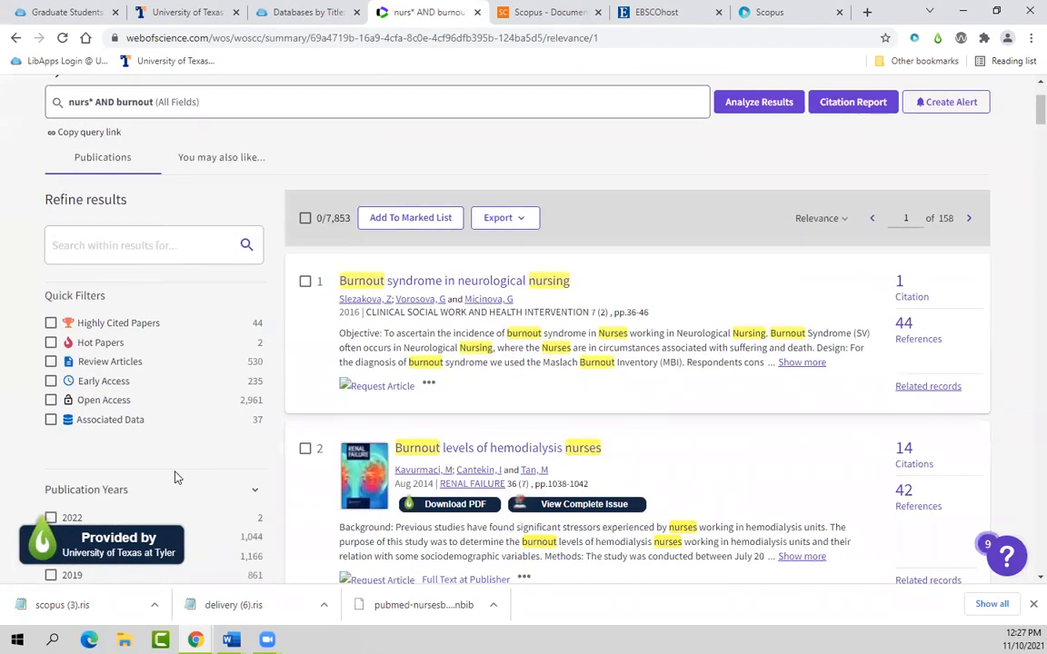
{"action": "scroll", "coordinate": [71, 413], "scroll_direction": "down", "scroll_amount": 3}
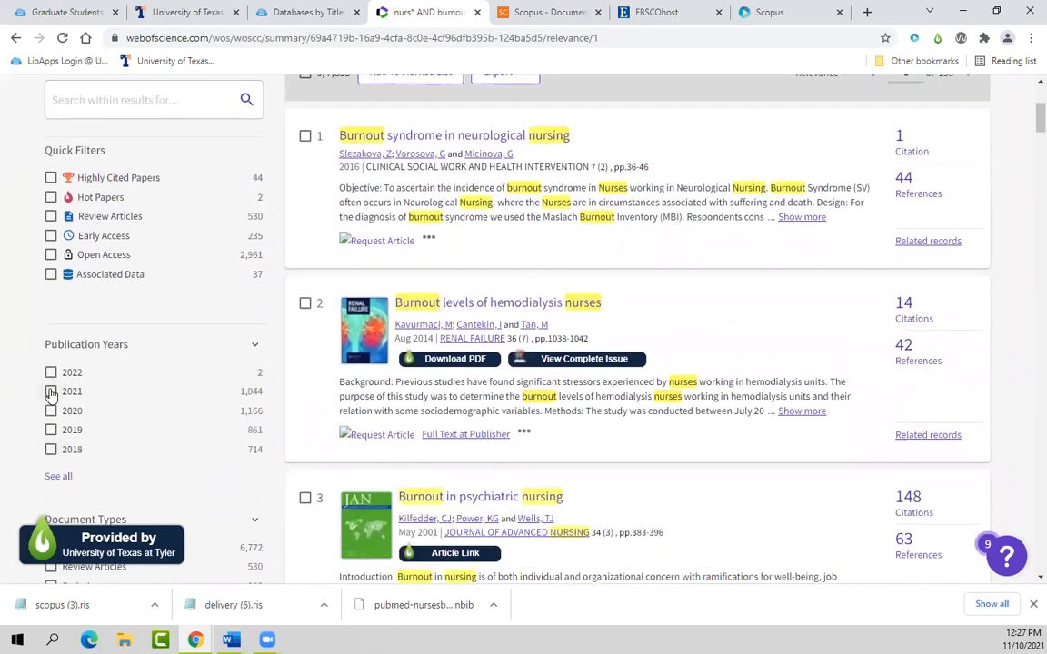
{"action": "left_click", "coordinate": [51, 392]}
{"action": "left_click", "coordinate": [51, 411]}
{"action": "left_click", "coordinate": [51, 372]}
{"action": "left_click", "coordinate": [234, 476]}
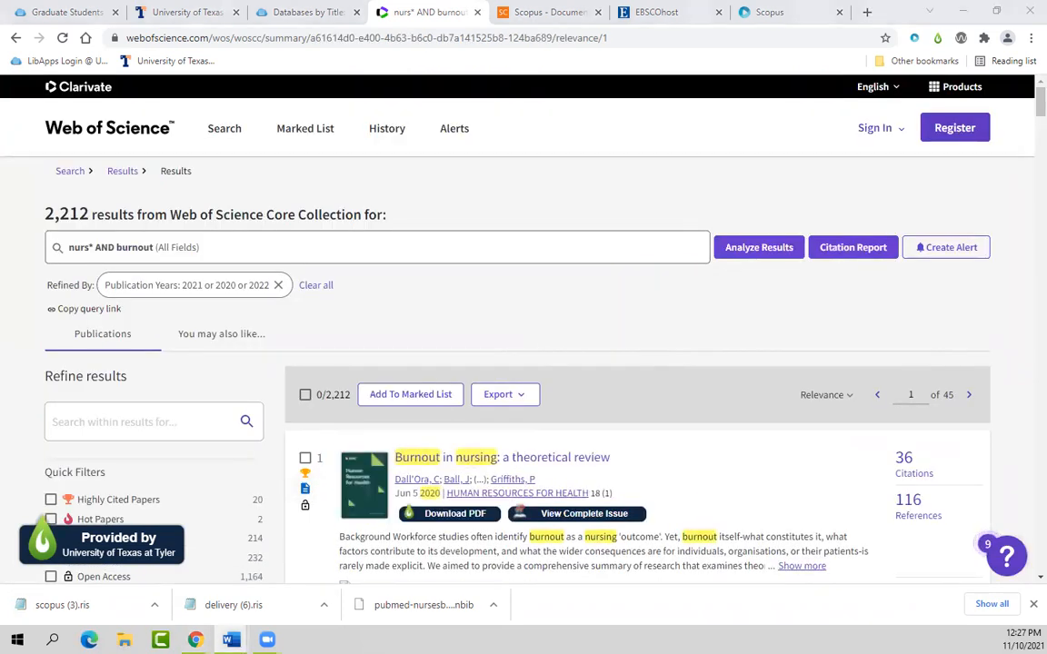
Step: Check the Scopus import in Sciwheel, close the Scopus and EBSCOhost tabs, and return to Web of Science
{"action": "left_click", "coordinate": [768, 12]}
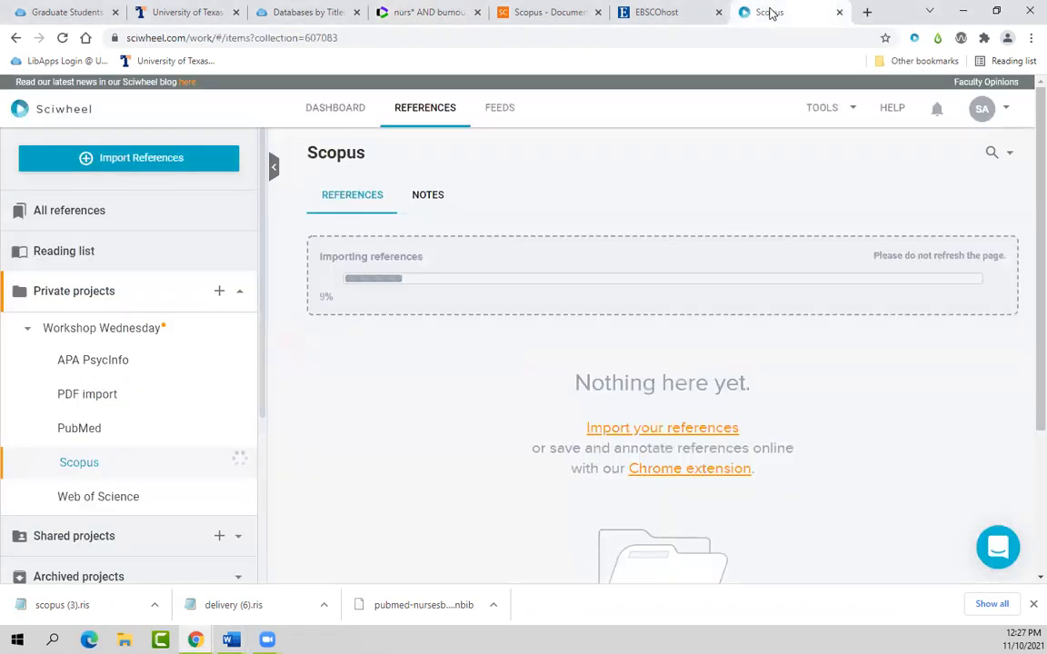
{"action": "left_click", "coordinate": [432, 12]}
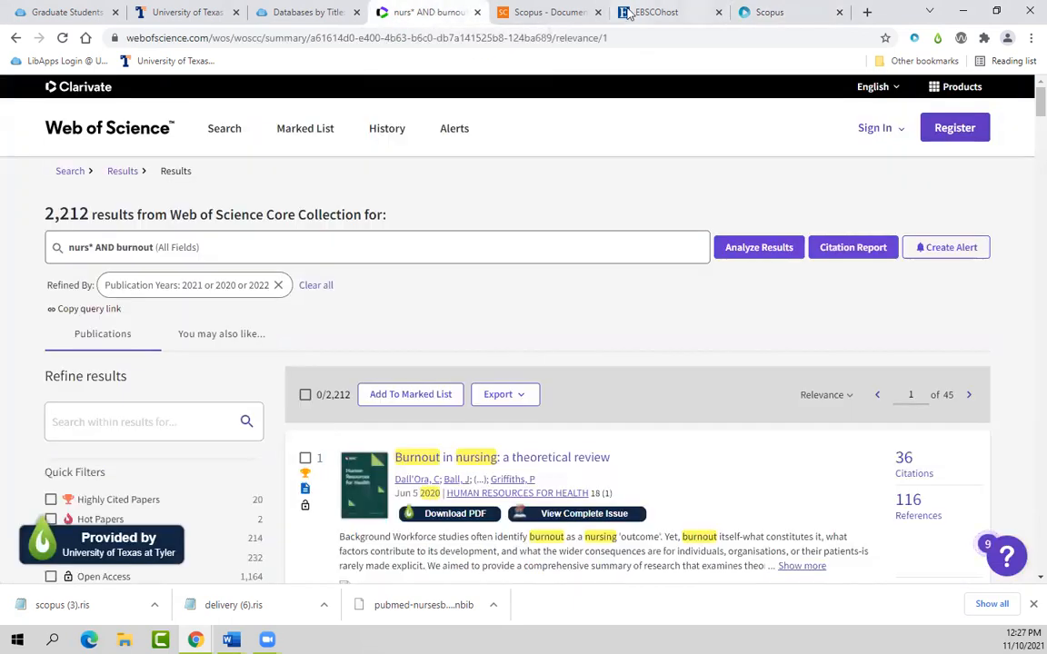
{"action": "left_click", "coordinate": [584, 12]}
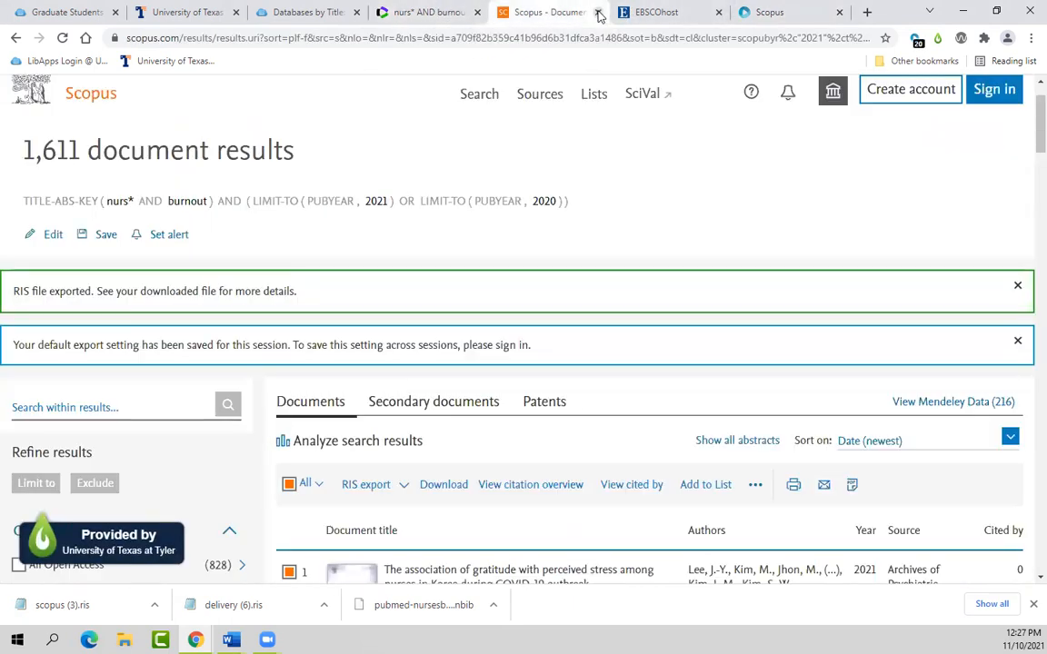
{"action": "left_click", "coordinate": [598, 13]}
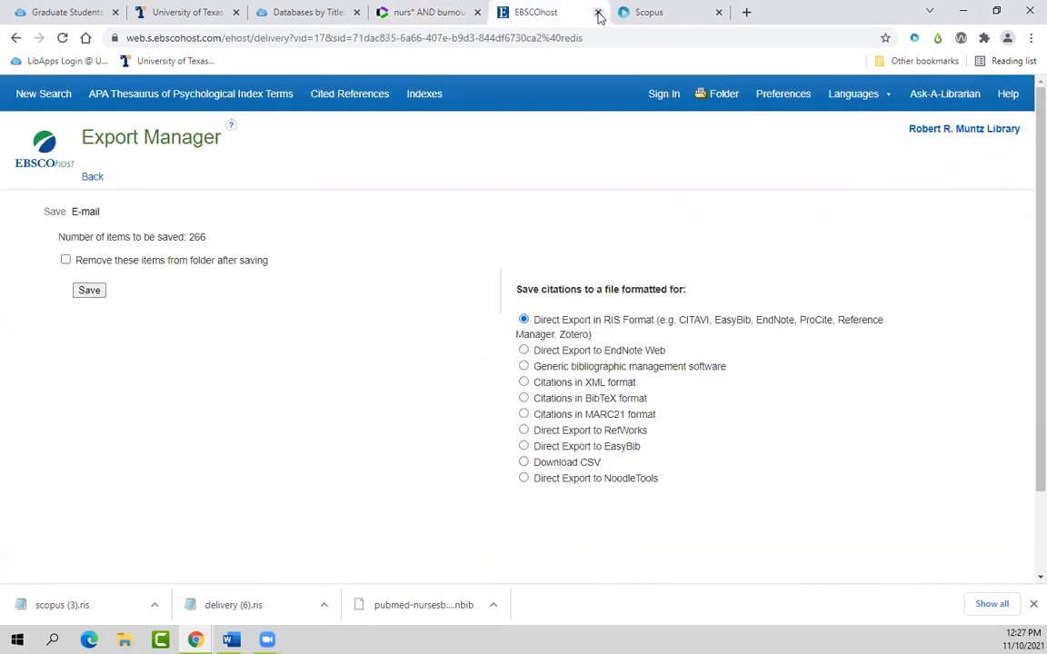
{"action": "left_click", "coordinate": [598, 13]}
{"action": "left_click", "coordinate": [438, 12]}
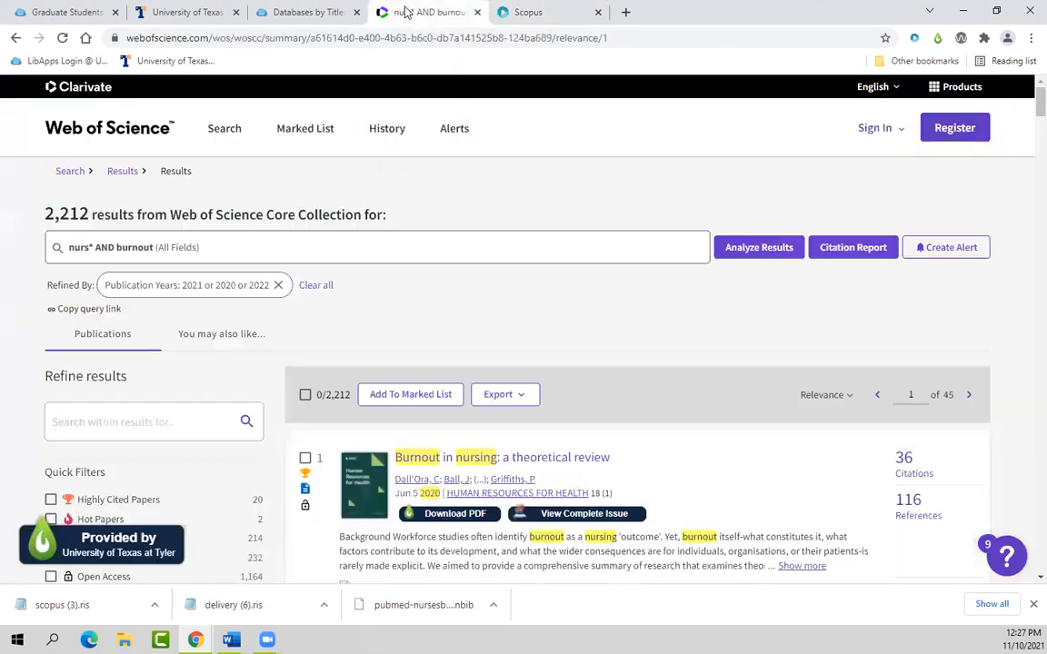
Step: Select all results on the page and set up an RIS export of records 1 to 1000
{"action": "scroll", "coordinate": [636, 351], "scroll_direction": "down", "scroll_amount": 1}
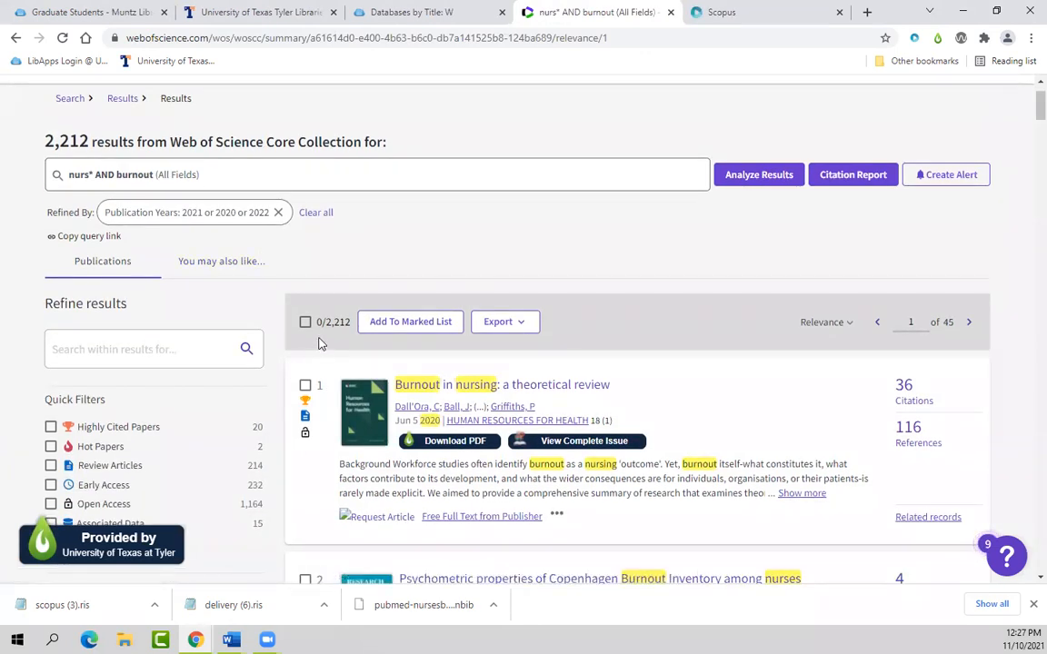
{"action": "scroll", "coordinate": [319, 343], "scroll_direction": "down", "scroll_amount": 1}
{"action": "left_click", "coordinate": [305, 249]}
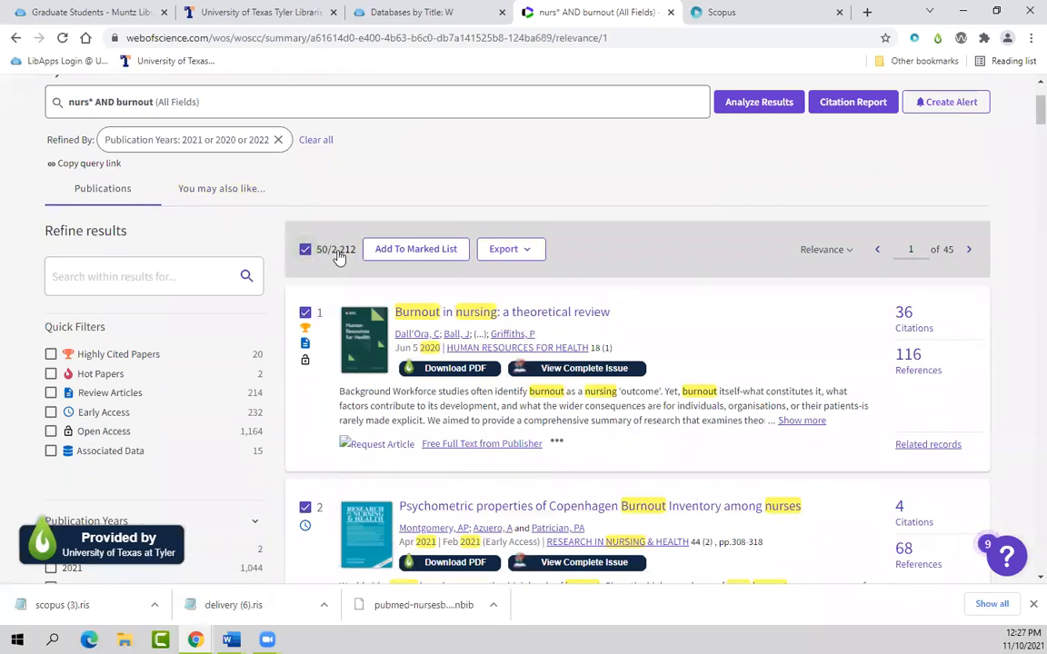
{"action": "left_click", "coordinate": [529, 255]}
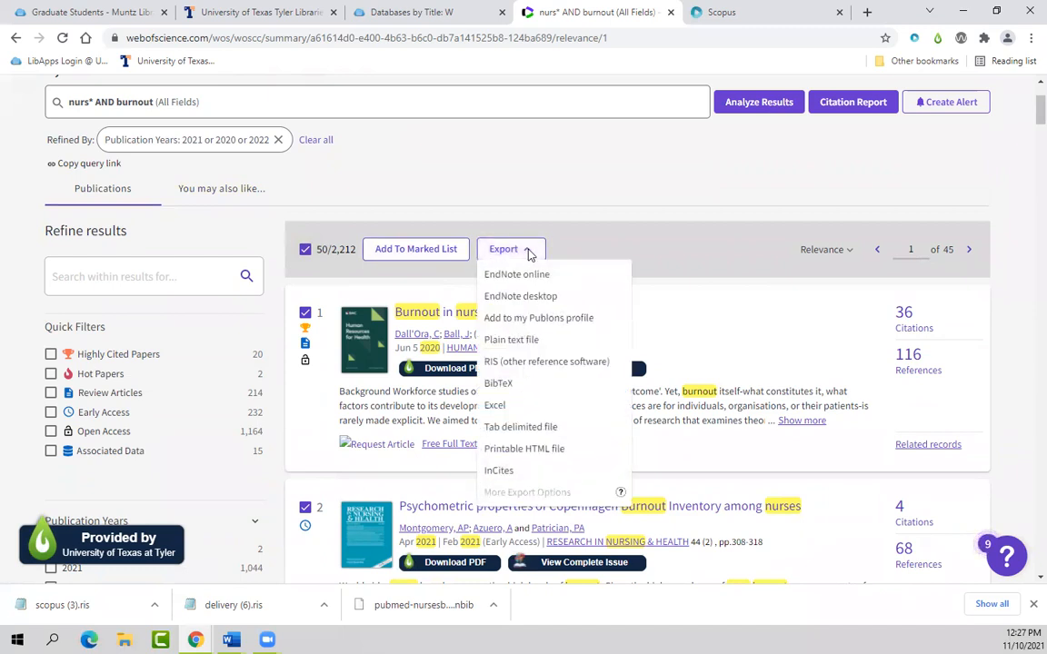
{"action": "left_click", "coordinate": [494, 364]}
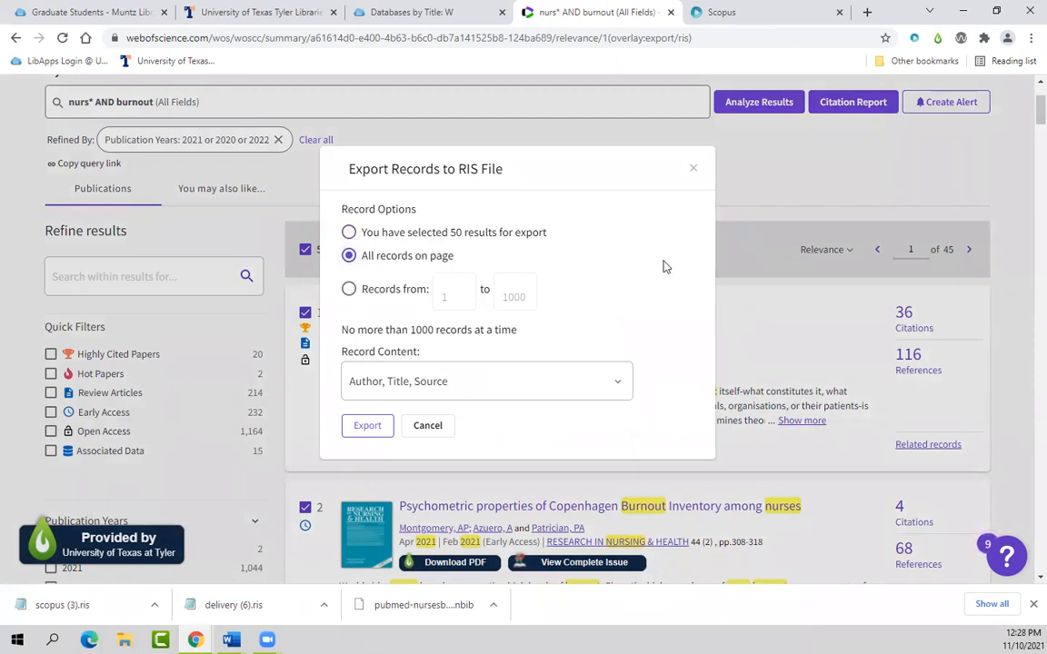
{"action": "left_click", "coordinate": [394, 296]}
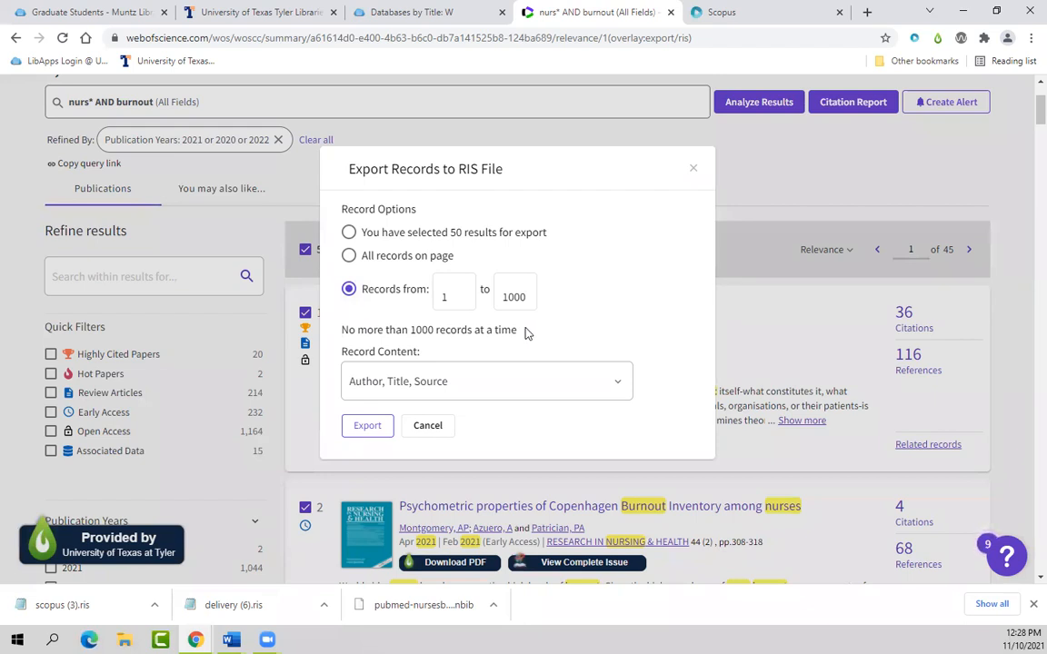
{"action": "scroll", "coordinate": [246, 216], "scroll_direction": "up", "scroll_amount": 1}
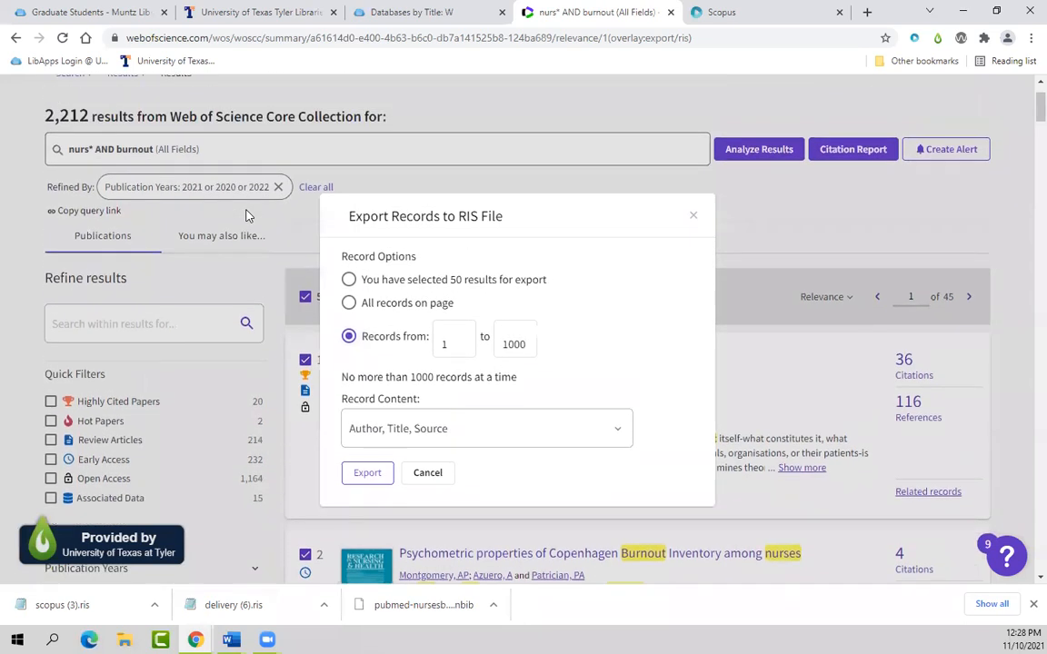
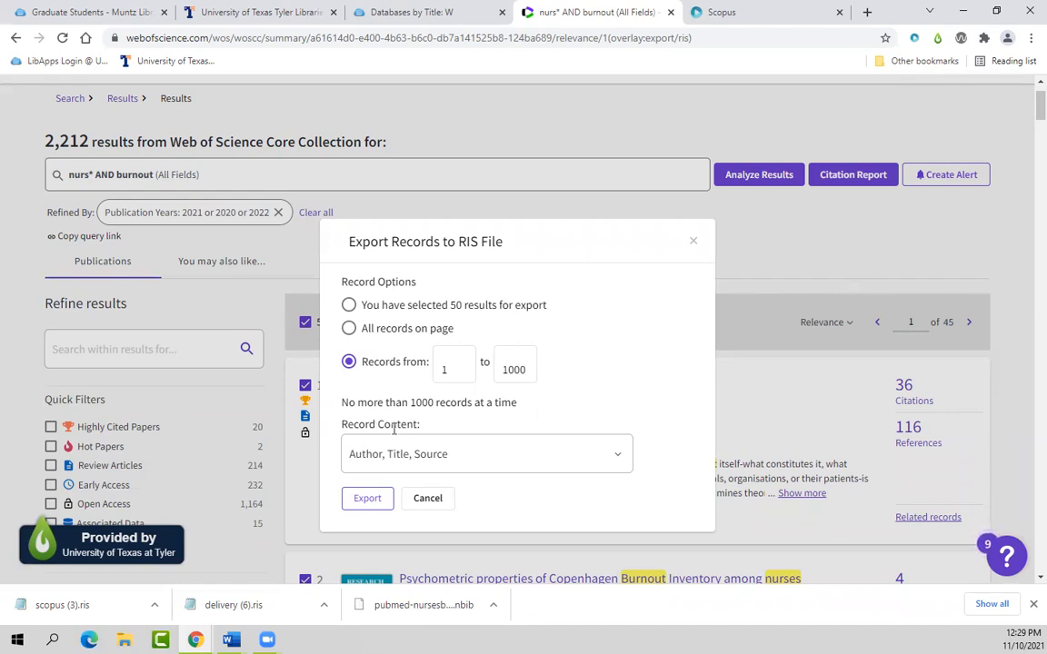
Step: Export Web of Science records 1–1000 to RIS with 'Author, Title, Source, Abstract' content
{"action": "left_click", "coordinate": [622, 458]}
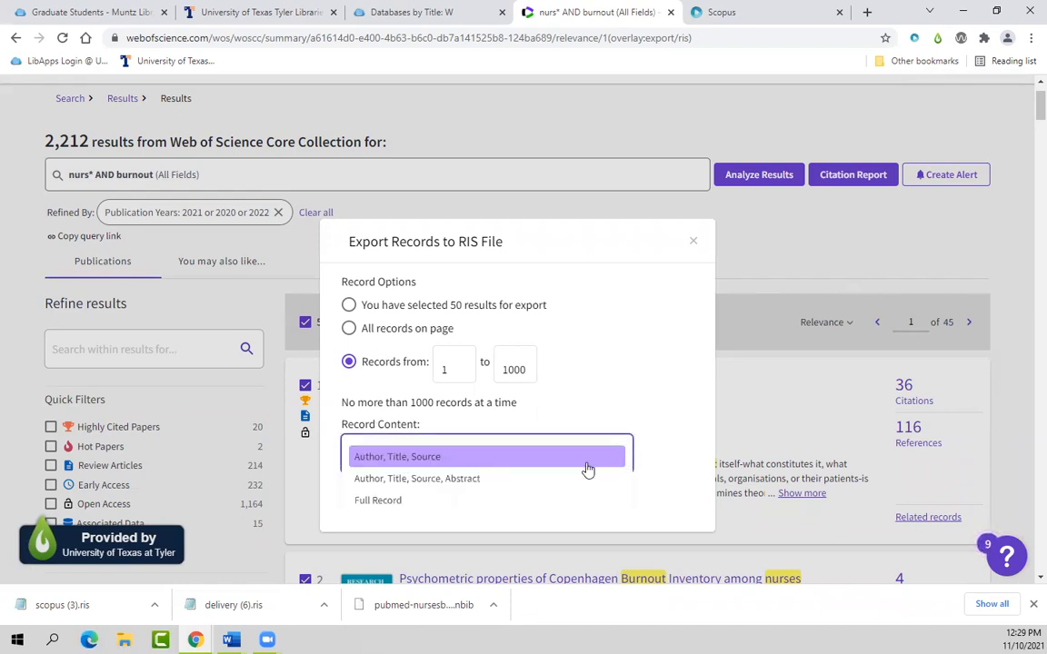
{"action": "left_click", "coordinate": [468, 479]}
{"action": "left_click", "coordinate": [619, 458]}
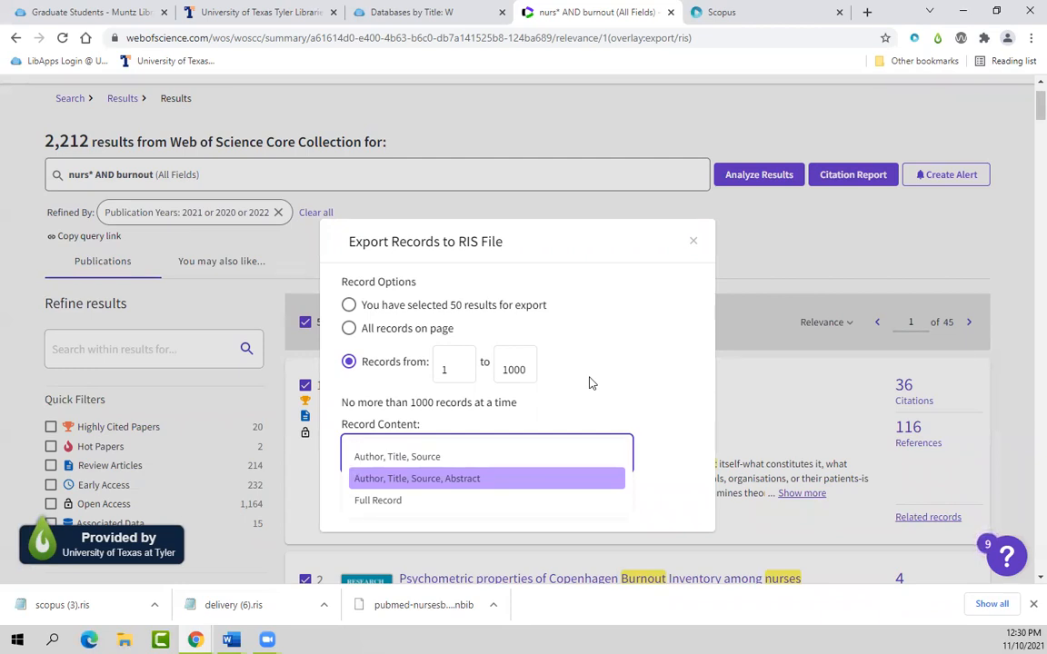
{"action": "left_click", "coordinate": [475, 481]}
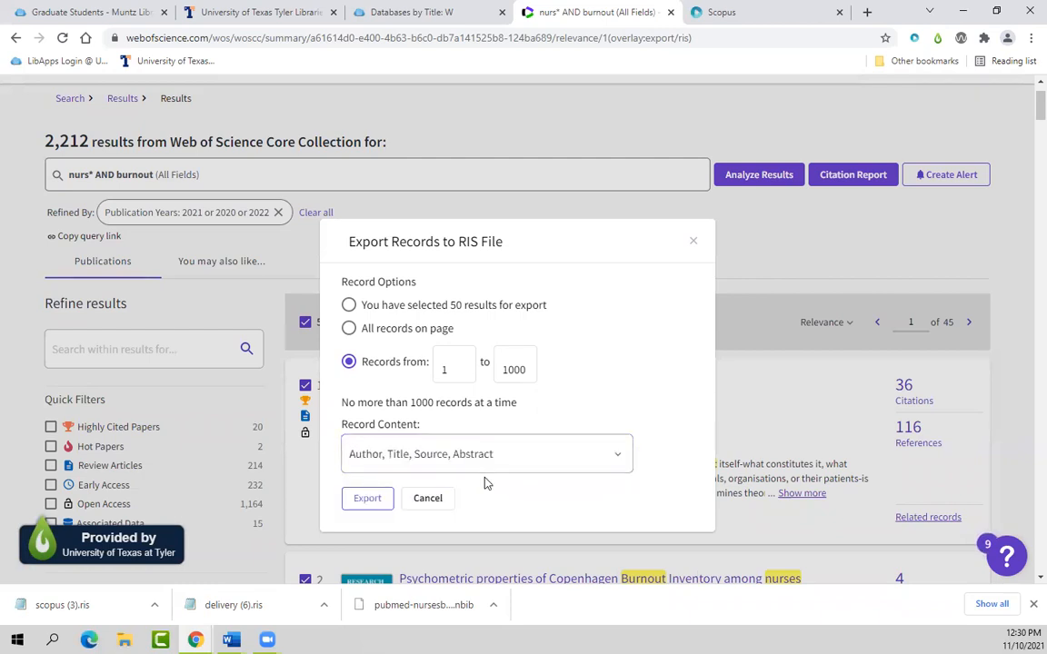
{"action": "left_click", "coordinate": [369, 498]}
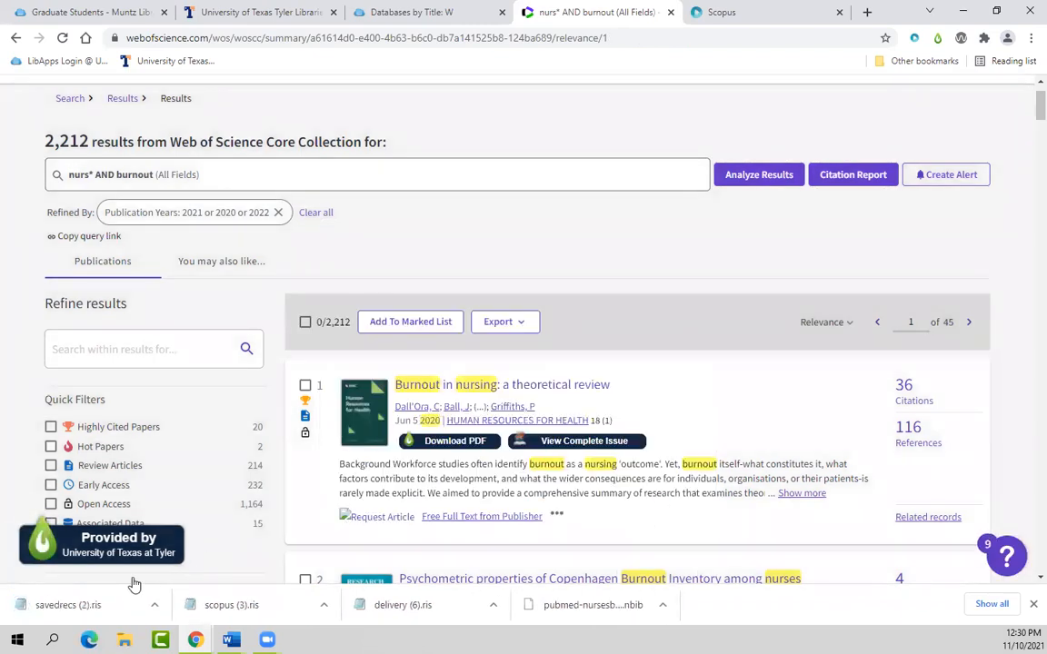
{"action": "left_click", "coordinate": [748, 13]}
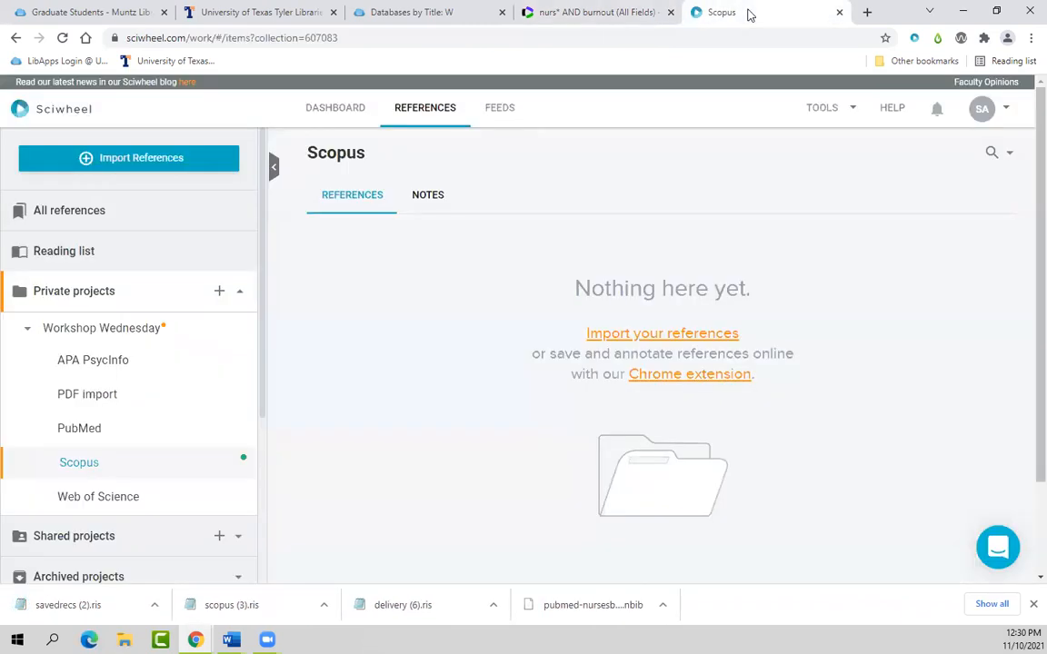
Step: Reload the Scopus project in Sciwheel and check its 600-reference total
{"action": "left_click", "coordinate": [80, 464]}
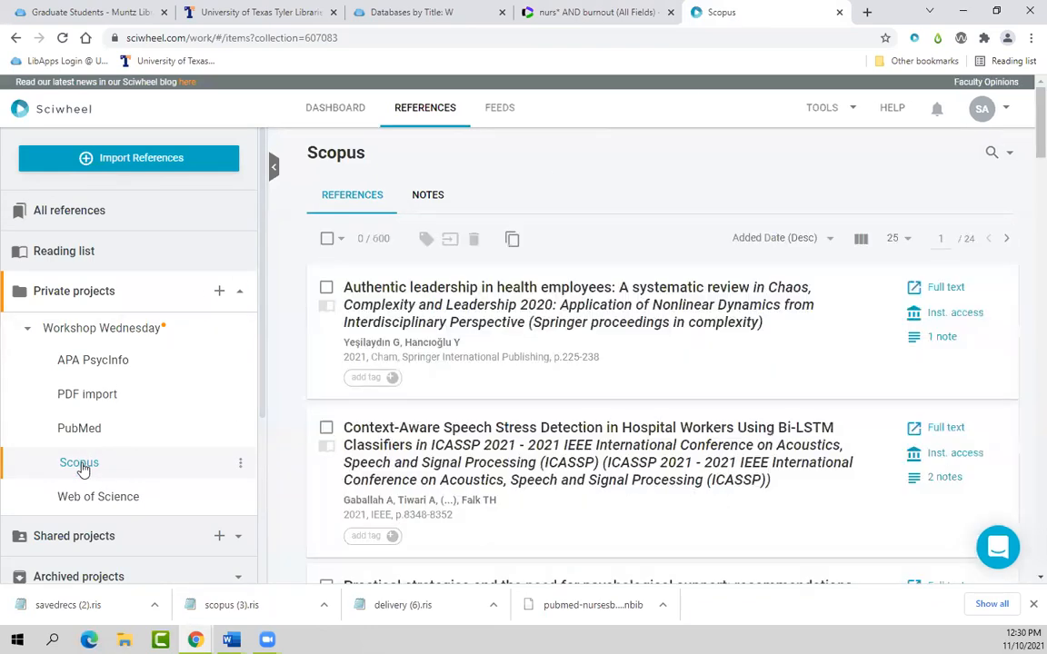
{"action": "left_click_drag", "start_coordinate": [391, 240], "coordinate": [373, 239]}
{"action": "left_click", "coordinate": [387, 239]}
{"action": "left_click", "coordinate": [84, 467]}
{"action": "scroll", "coordinate": [105, 472], "scroll_direction": "down", "scroll_amount": 1}
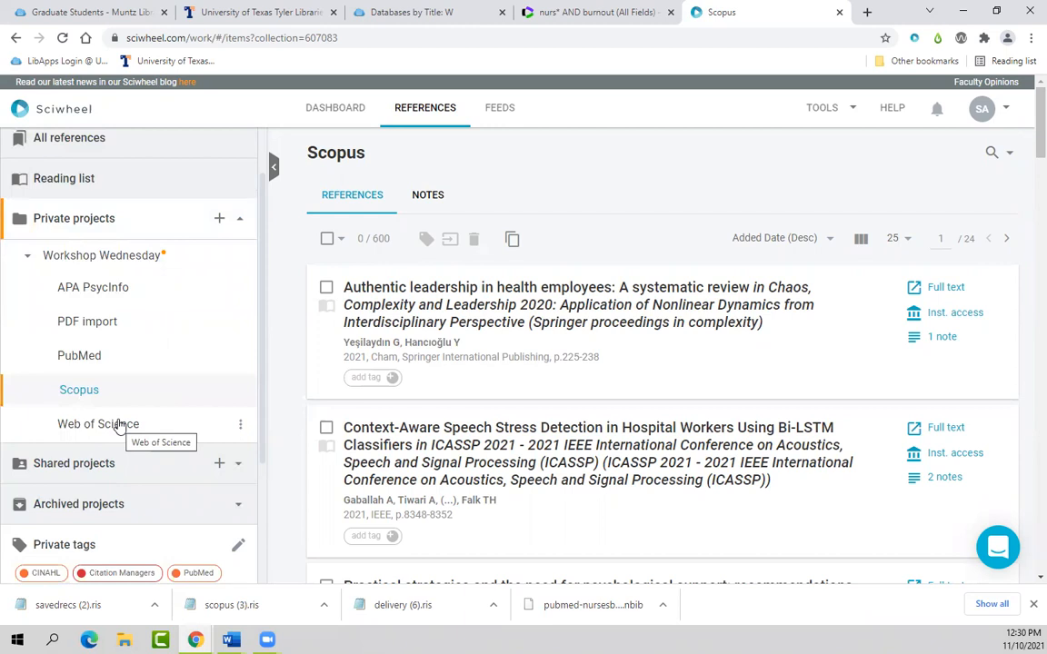
Step: Open the empty Web of Science project and choose to import references from a file
{"action": "left_click", "coordinate": [108, 432]}
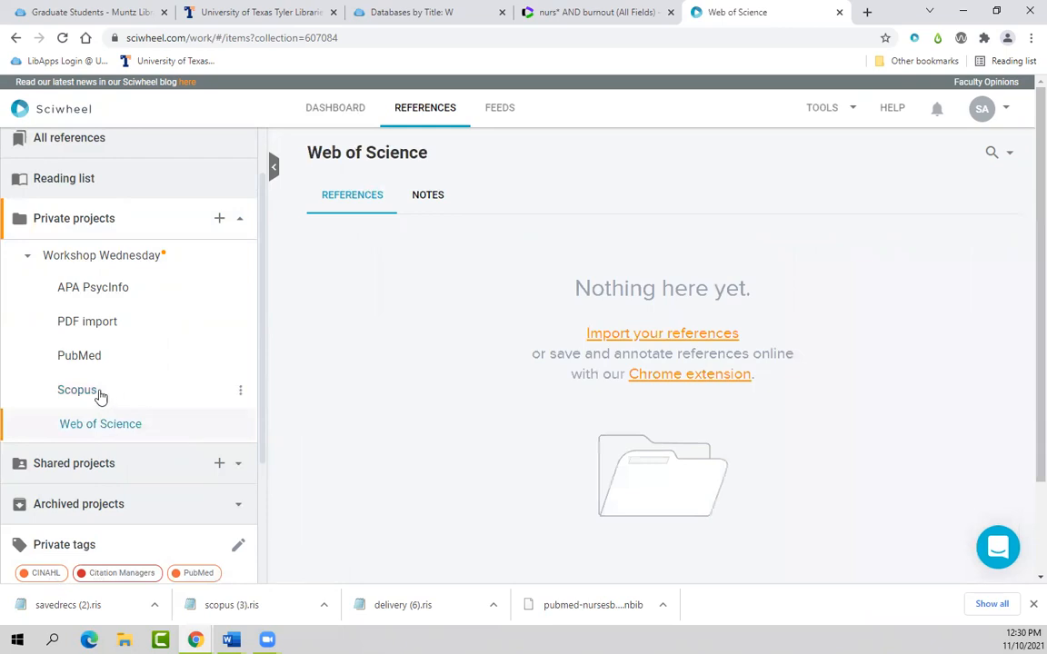
{"action": "left_click", "coordinate": [95, 391]}
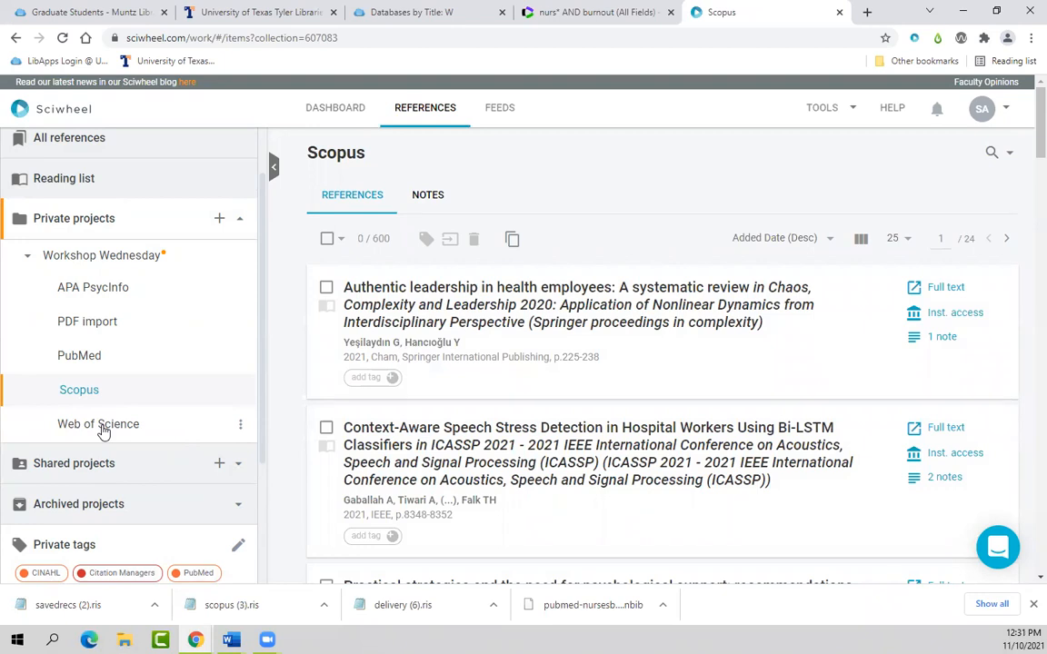
{"action": "left_click", "coordinate": [103, 432]}
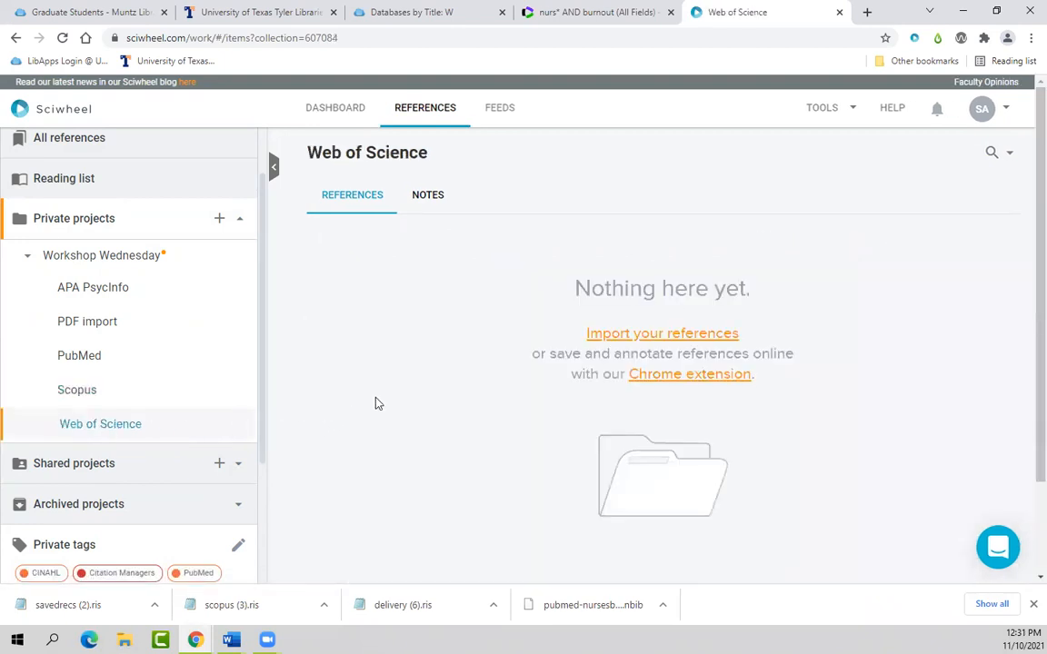
{"action": "left_click", "coordinate": [600, 335]}
{"action": "left_click", "coordinate": [469, 299]}
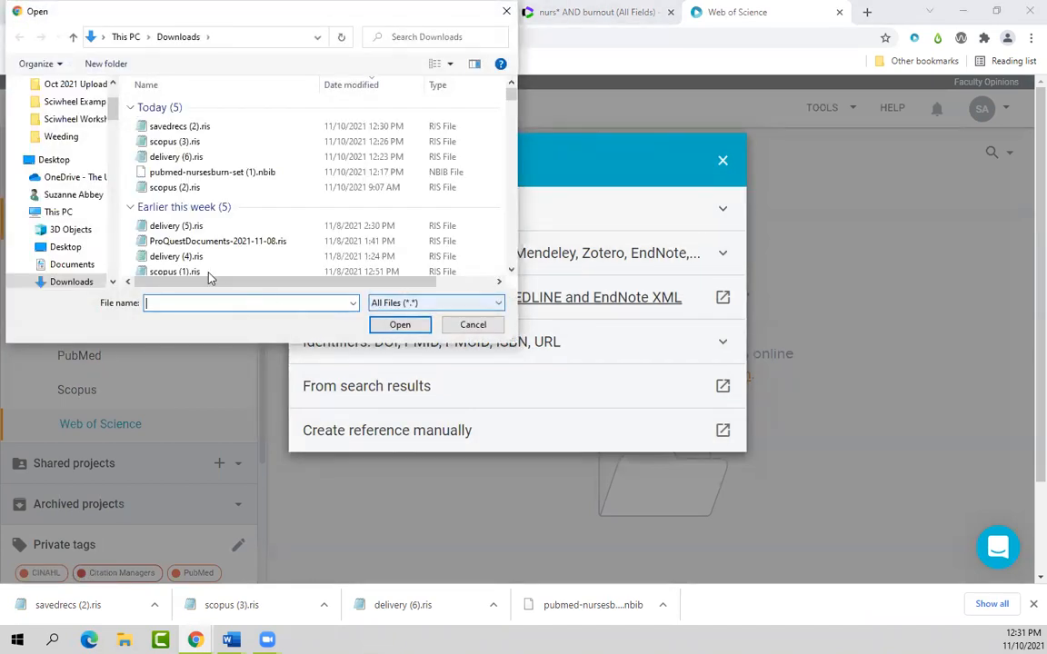
Step: Import savedrecs (2).ris from Downloads into the Web of Science project
{"action": "left_click", "coordinate": [166, 126]}
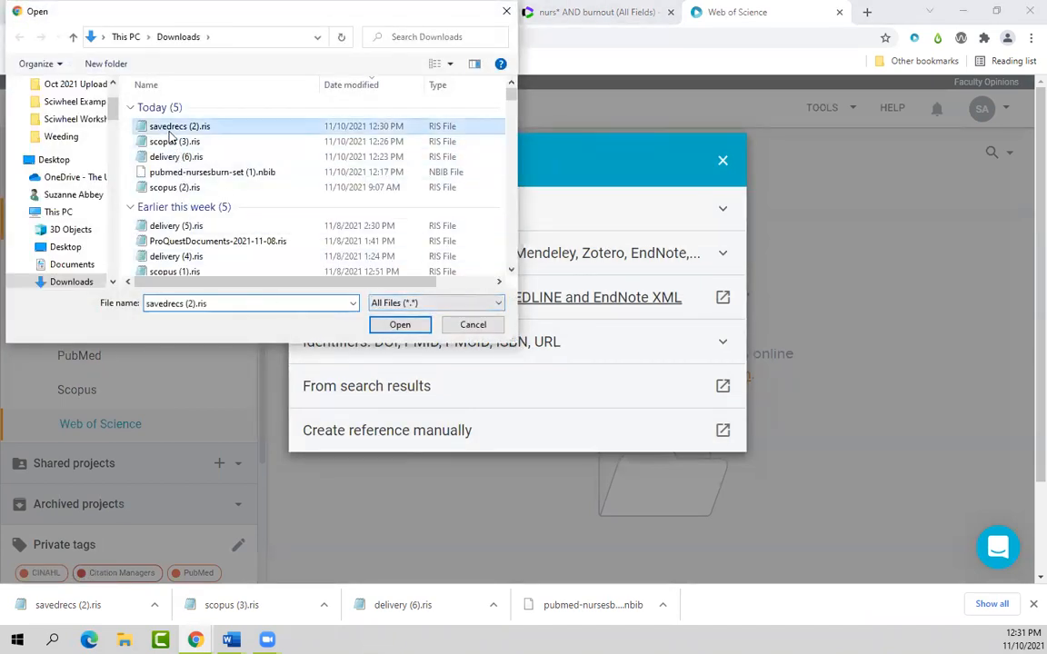
{"action": "left_click", "coordinate": [399, 324]}
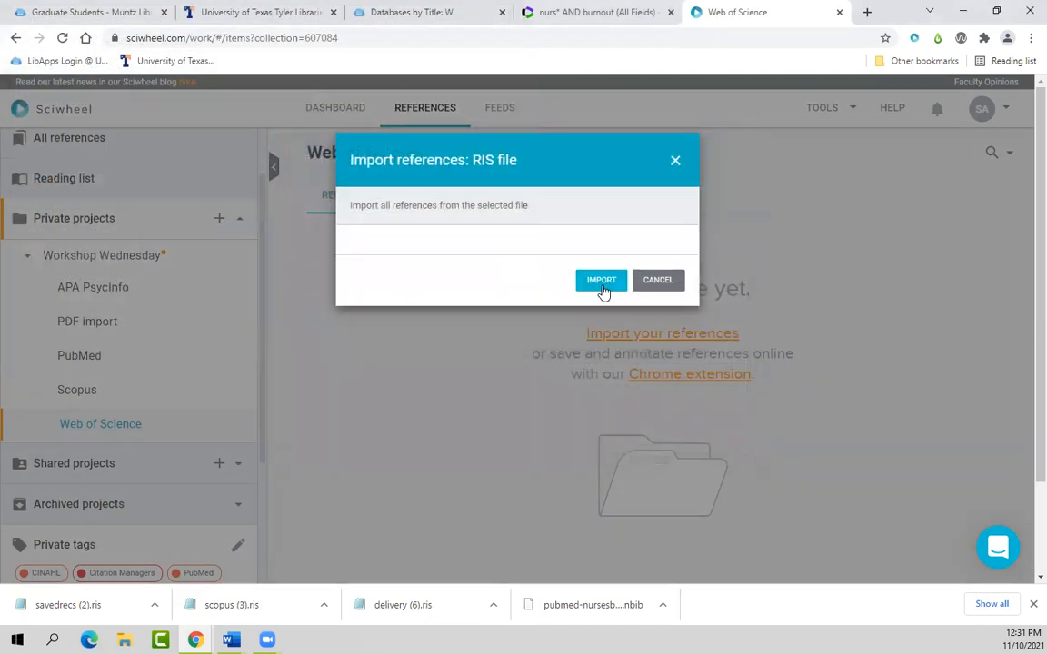
{"action": "left_click", "coordinate": [603, 288]}
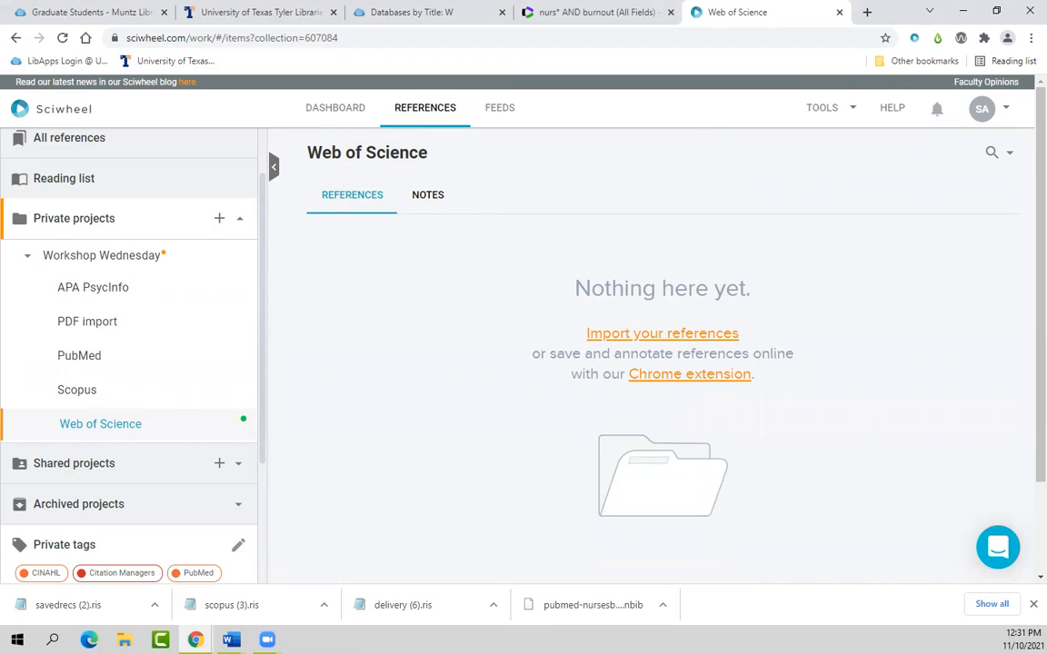
{"action": "key", "text": "alt+Tab"}
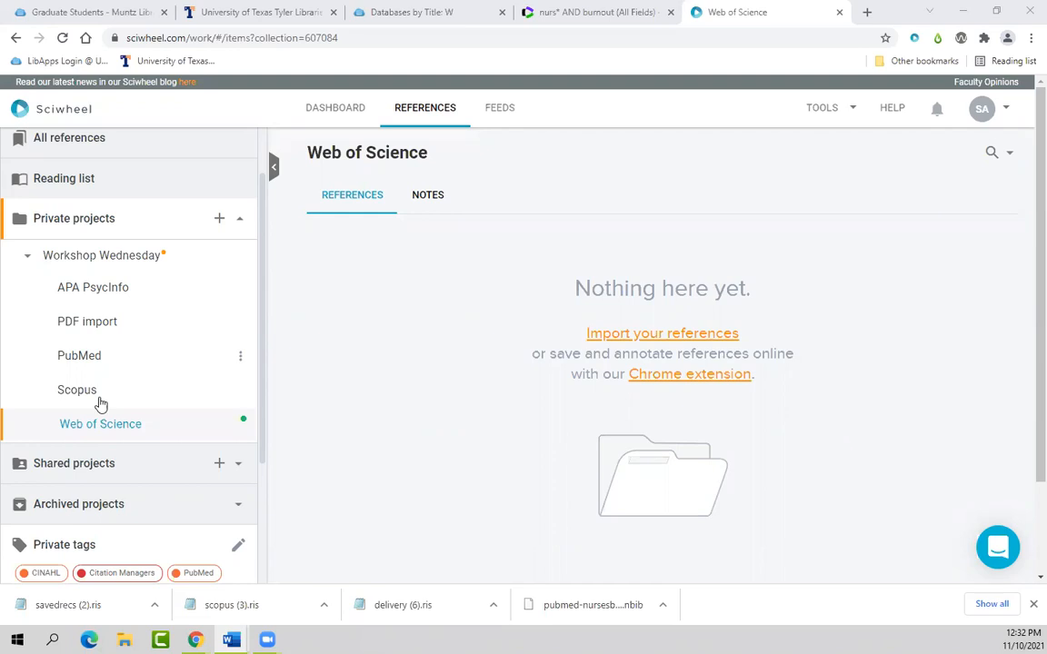
Step: From the Scopus project's import options, expand Identifiers and choose 'Create reference manually'
{"action": "left_click", "coordinate": [72, 391]}
{"action": "left_click", "coordinate": [73, 391]}
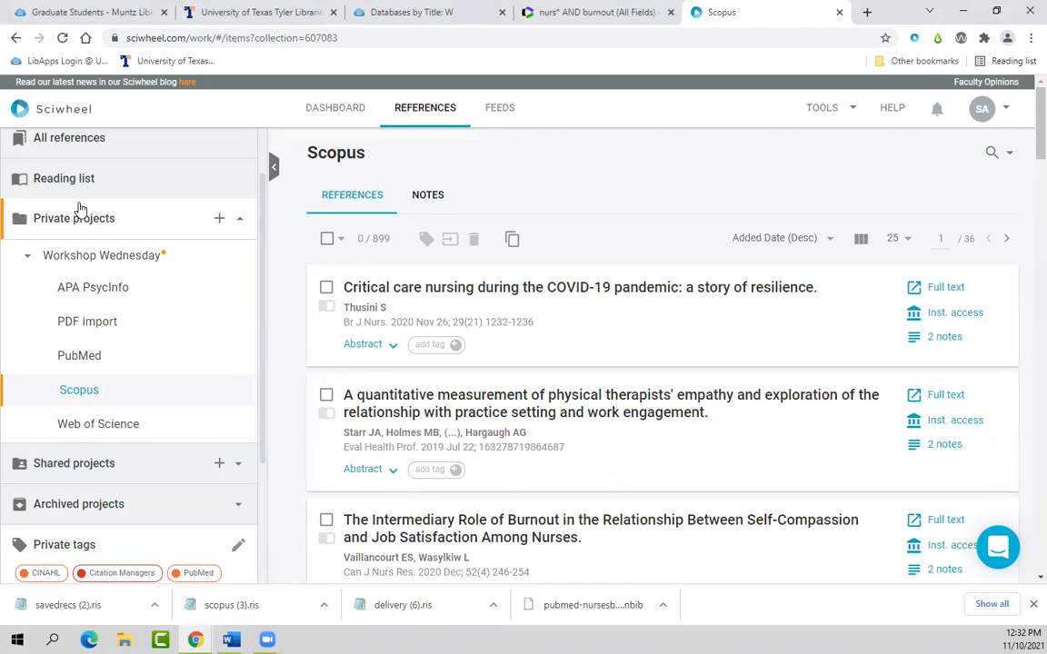
{"action": "scroll", "coordinate": [172, 295], "scroll_direction": "up", "scroll_amount": 1}
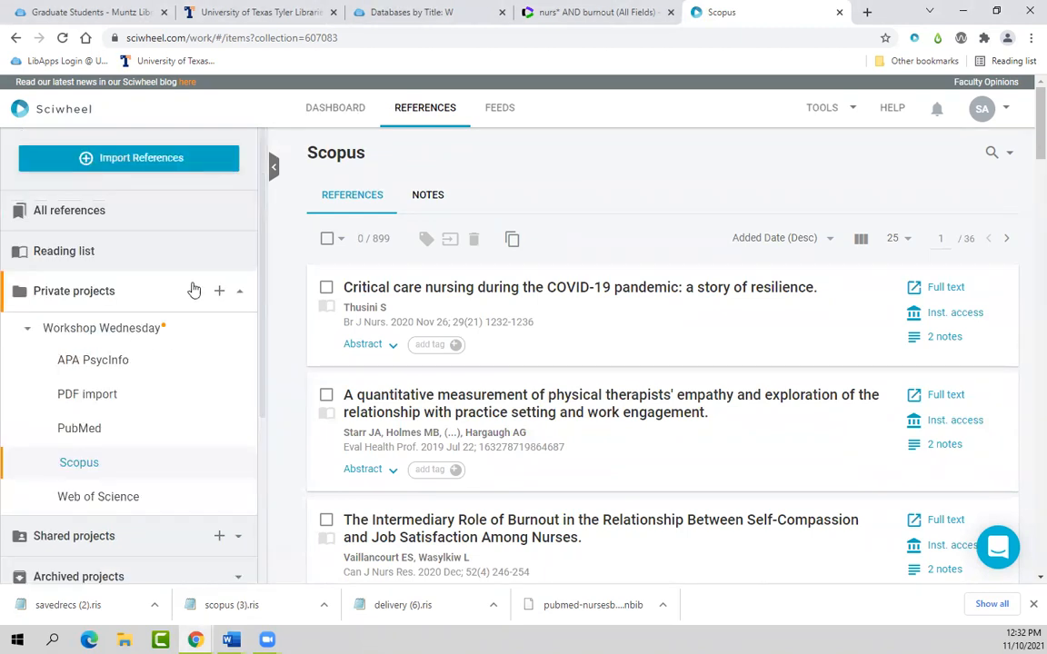
{"action": "left_click", "coordinate": [151, 166]}
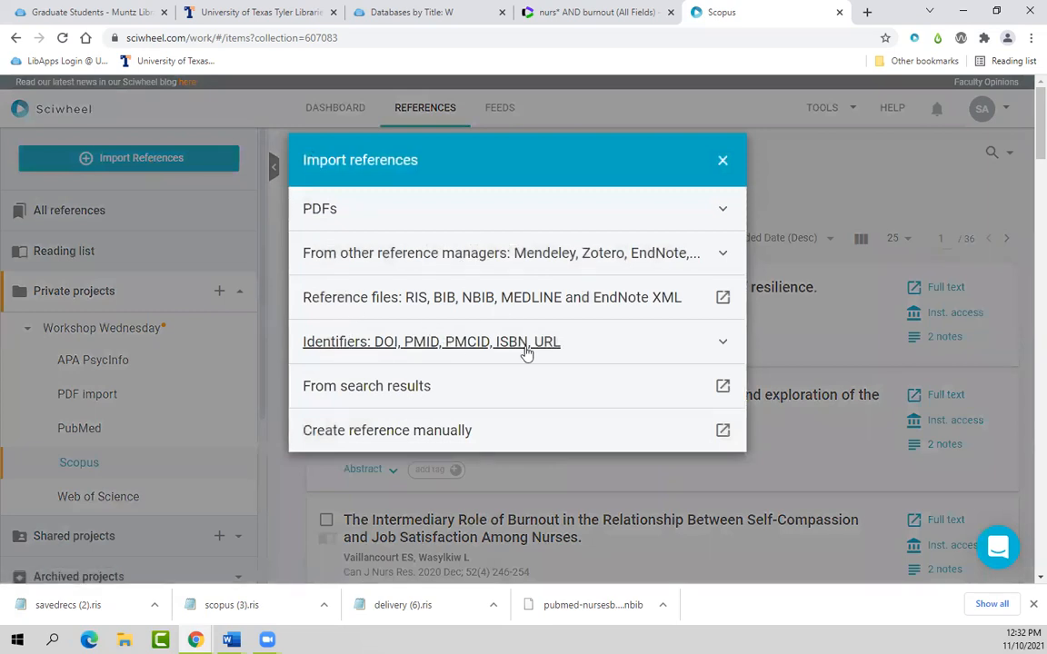
{"action": "left_click", "coordinate": [722, 348]}
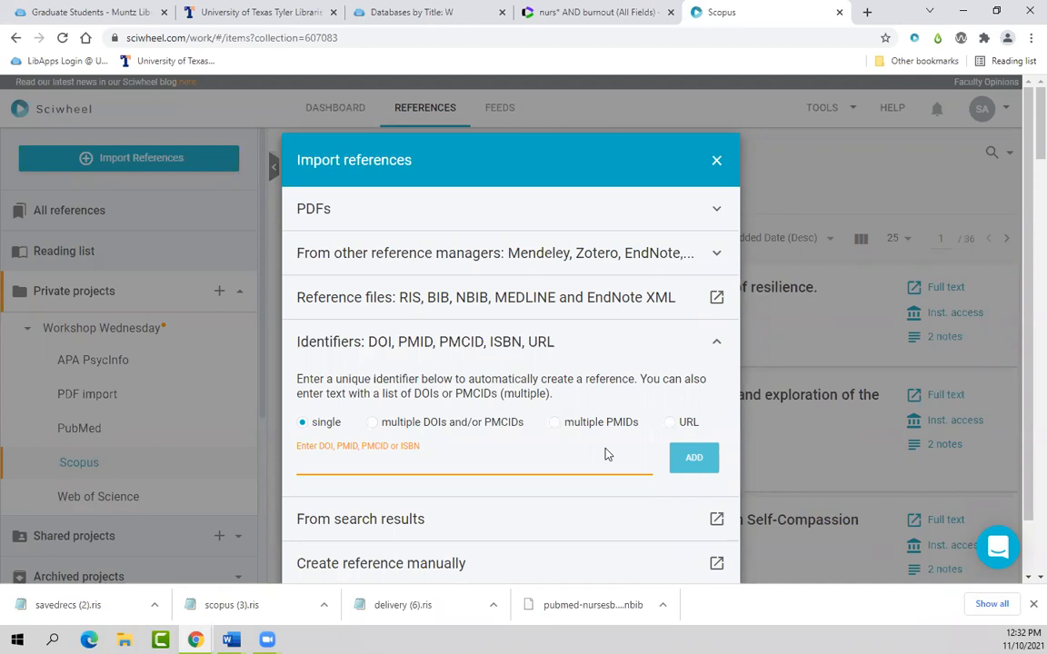
{"action": "scroll", "coordinate": [604, 454], "scroll_direction": "down", "scroll_amount": 1}
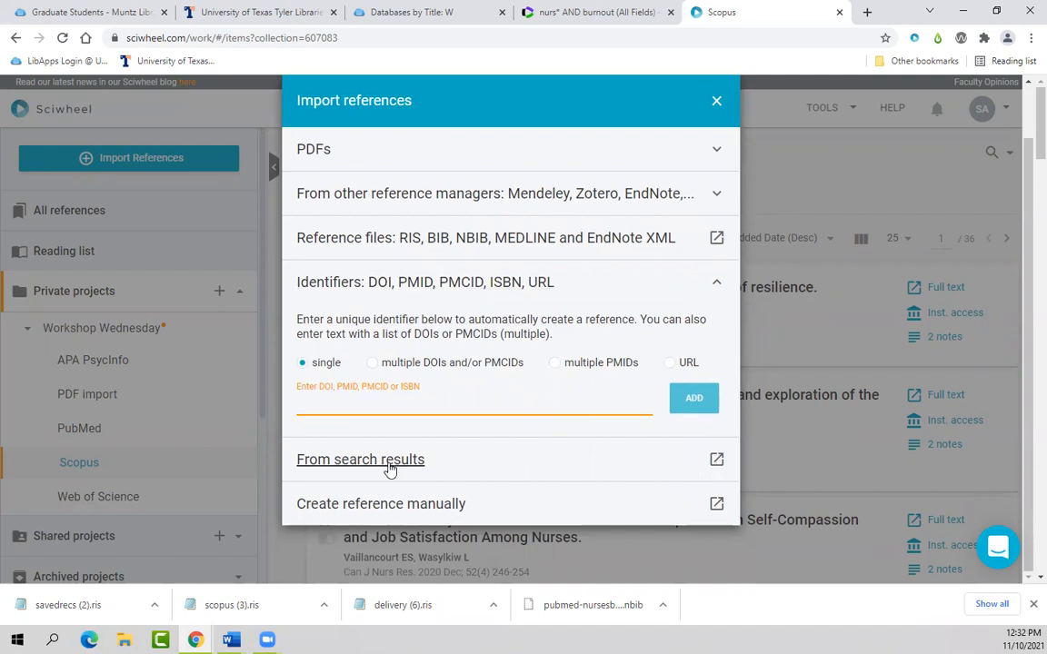
{"action": "left_click", "coordinate": [232, 640]}
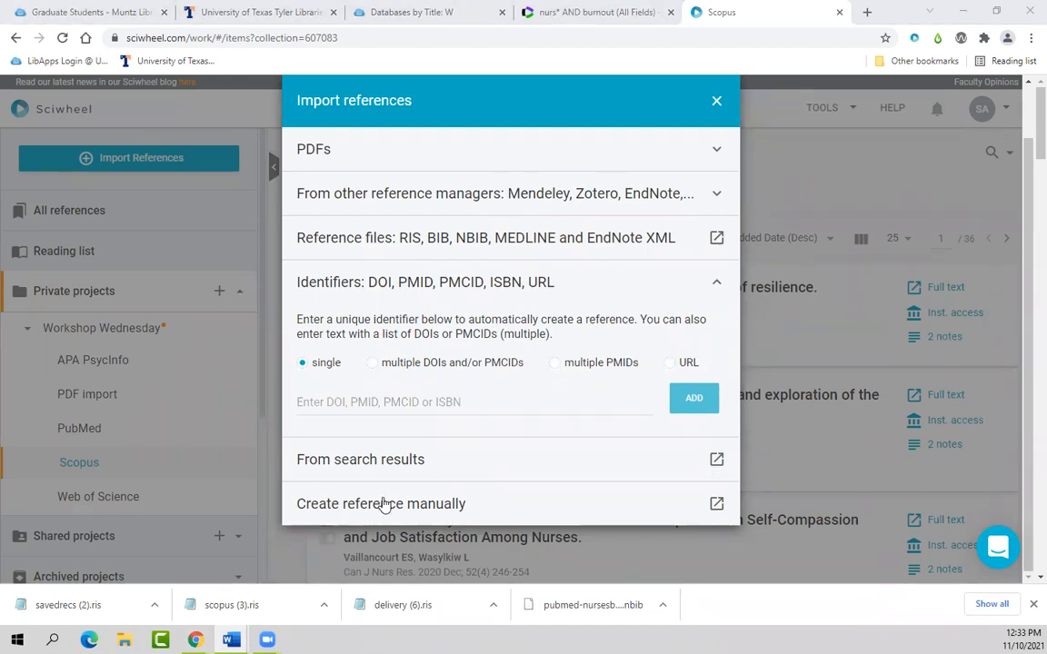
{"action": "left_click", "coordinate": [444, 505]}
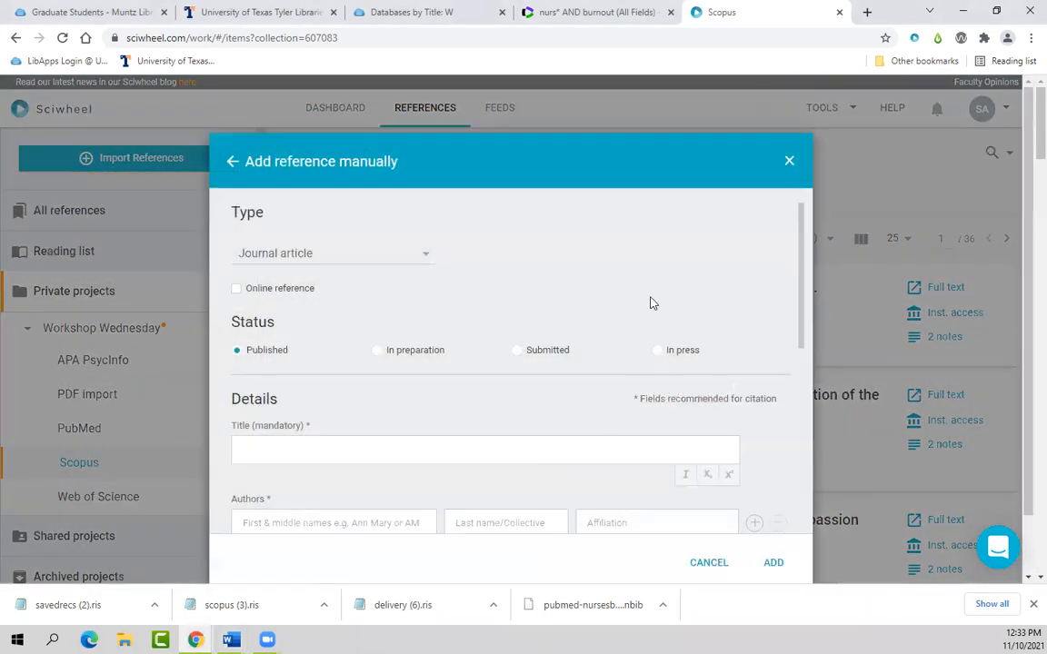
Step: Browse the reference Type list, then cancel the Add reference manually form
{"action": "left_click", "coordinate": [427, 258]}
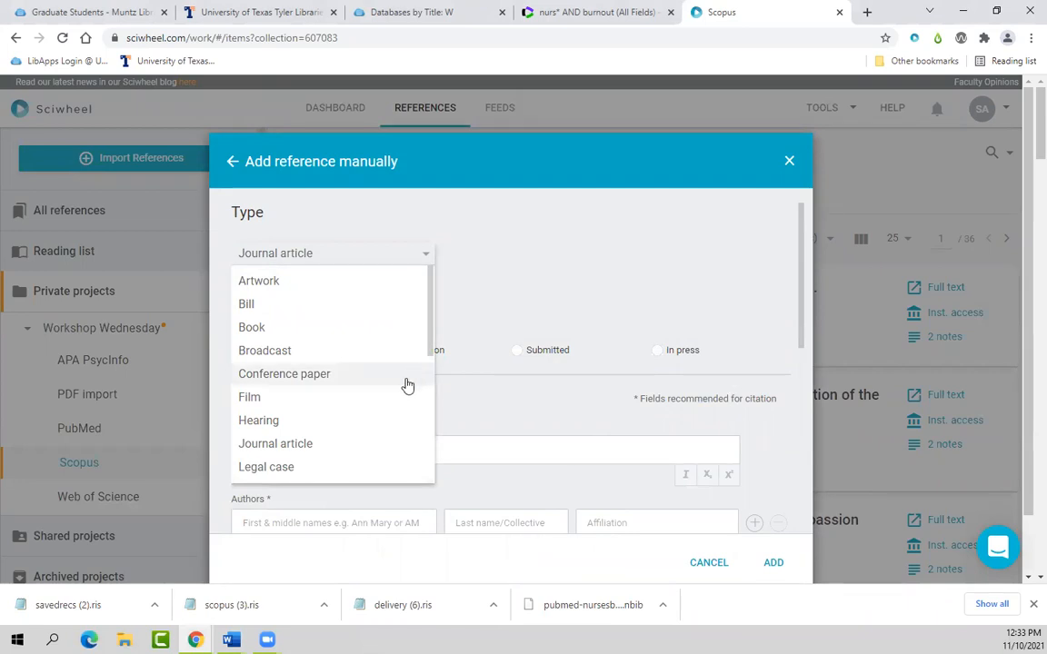
{"action": "scroll", "coordinate": [367, 333], "scroll_direction": "down", "scroll_amount": 1}
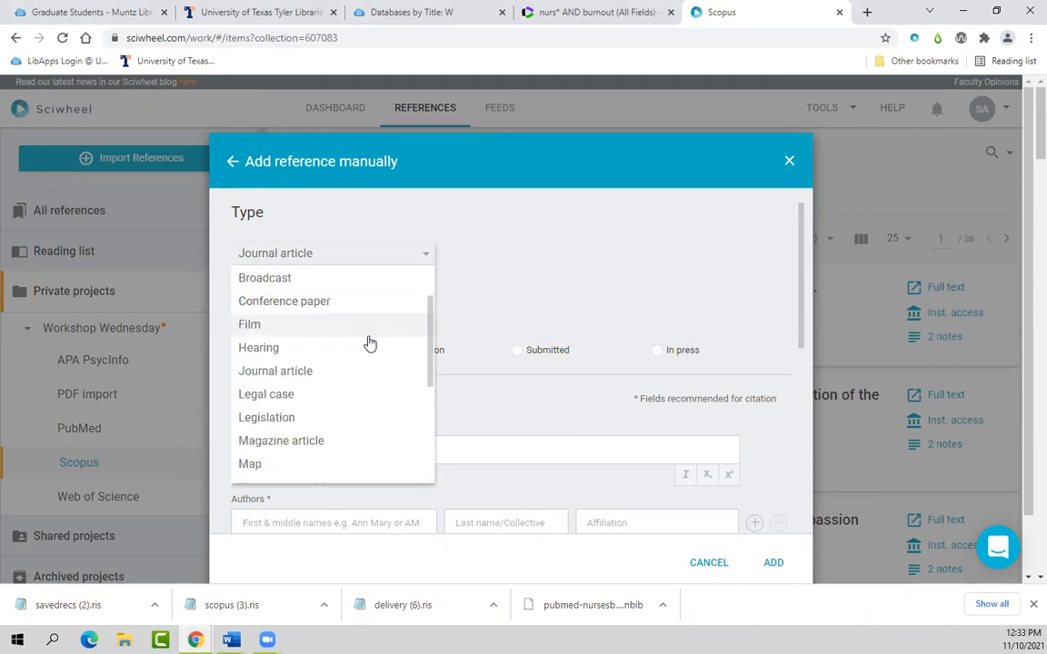
{"action": "scroll", "coordinate": [367, 342], "scroll_direction": "down", "scroll_amount": 2}
{"action": "scroll", "coordinate": [378, 402], "scroll_direction": "down", "scroll_amount": 2}
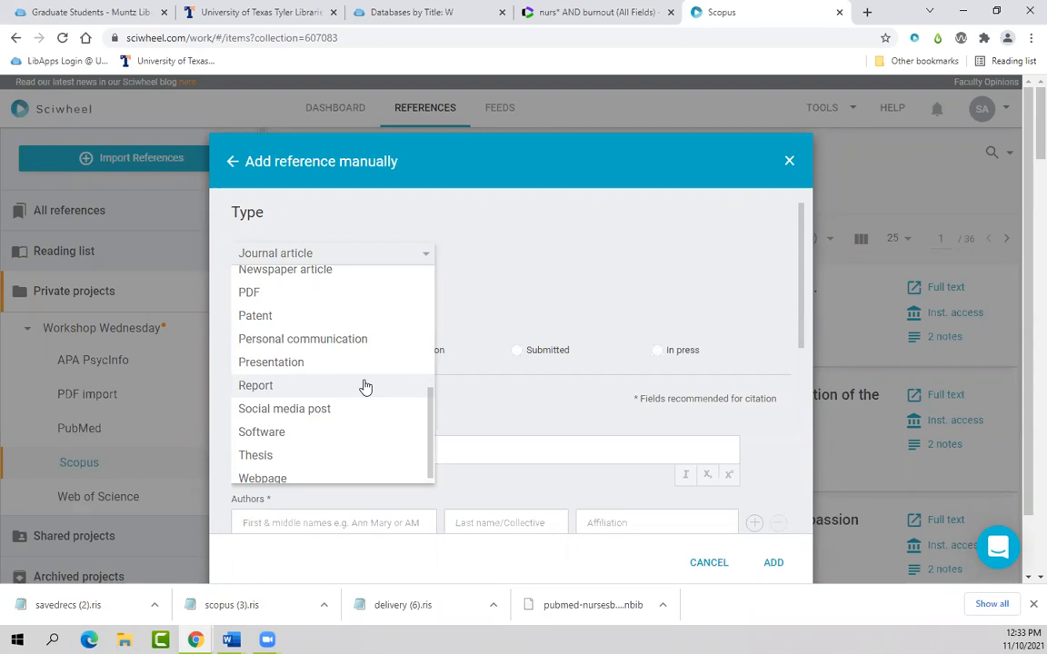
{"action": "scroll", "coordinate": [374, 391], "scroll_direction": "down", "scroll_amount": 1}
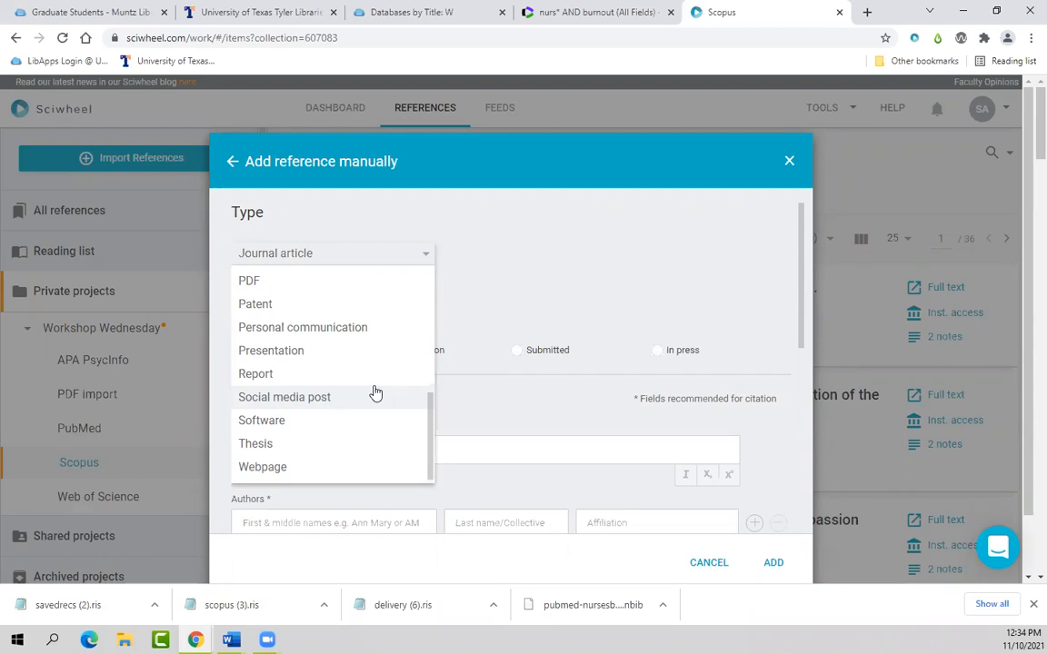
{"action": "left_click", "coordinate": [788, 164]}
{"action": "left_click", "coordinate": [788, 164]}
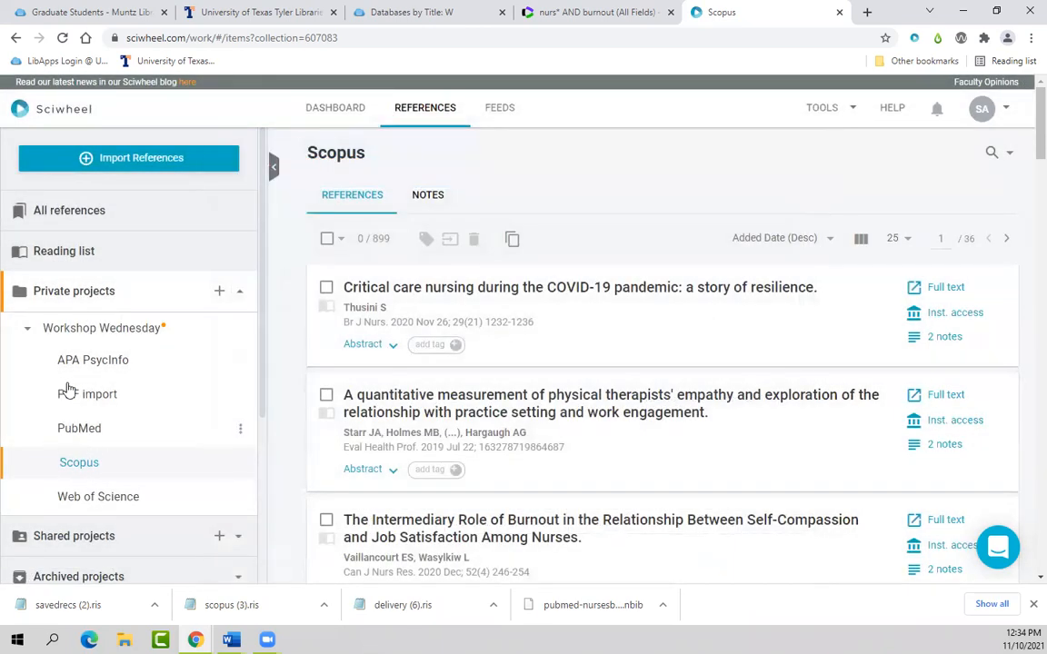
Step: Reload the Scopus project, then view All references, showing 3006 references
{"action": "left_click", "coordinate": [89, 466]}
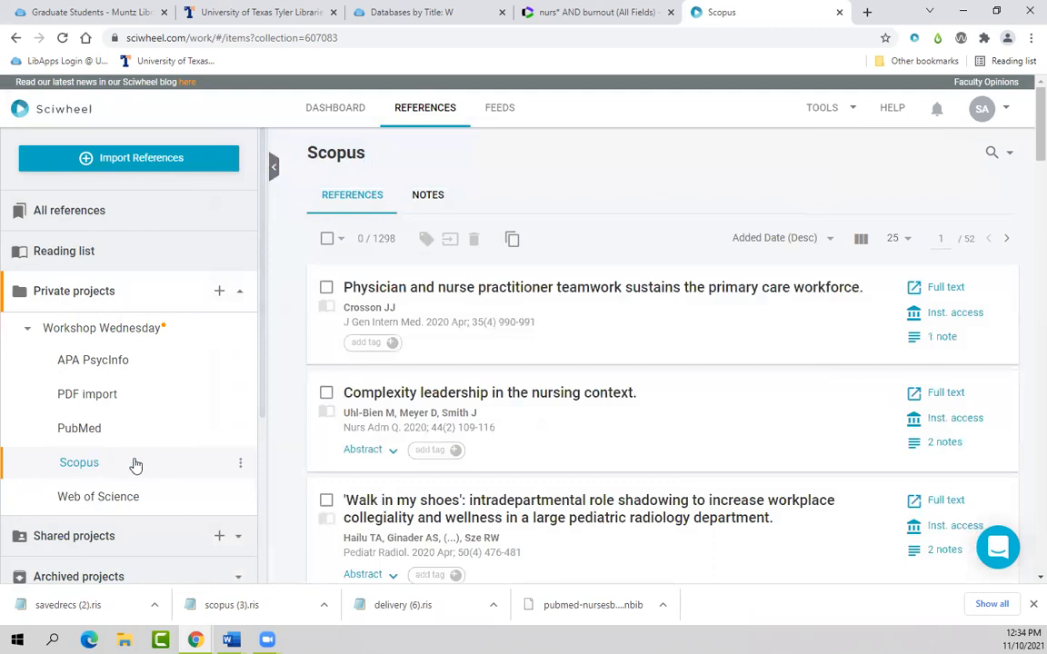
{"action": "key", "text": "alt+Tab"}
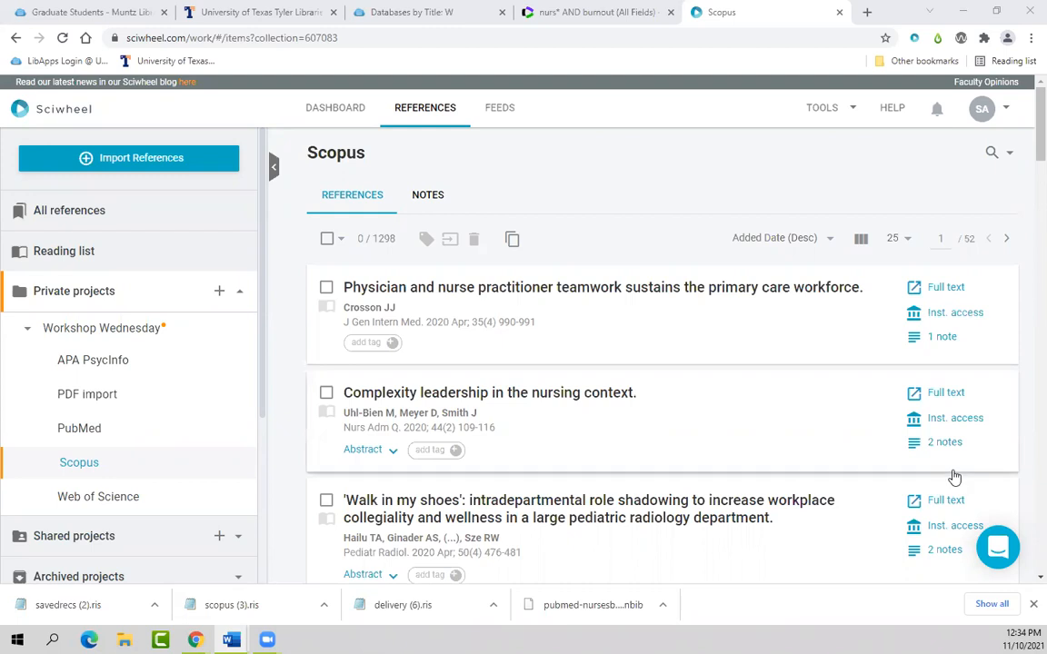
{"action": "left_click", "coordinate": [78, 212]}
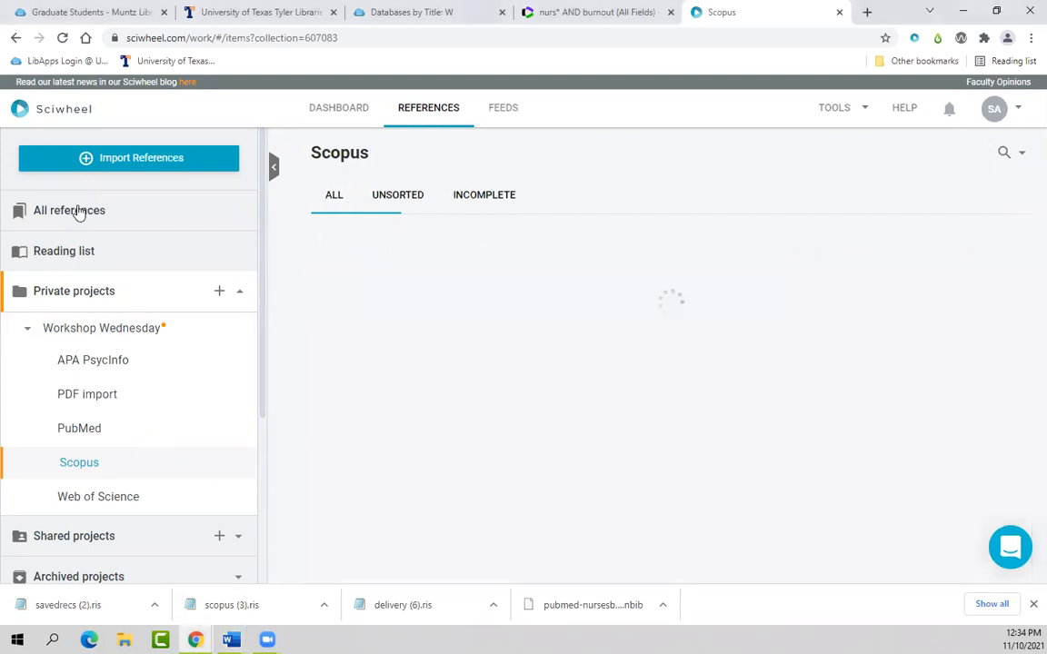
Step: Filter to incomplete-data references and inspect the research data management policies reference without saving
{"action": "left_click", "coordinate": [500, 202]}
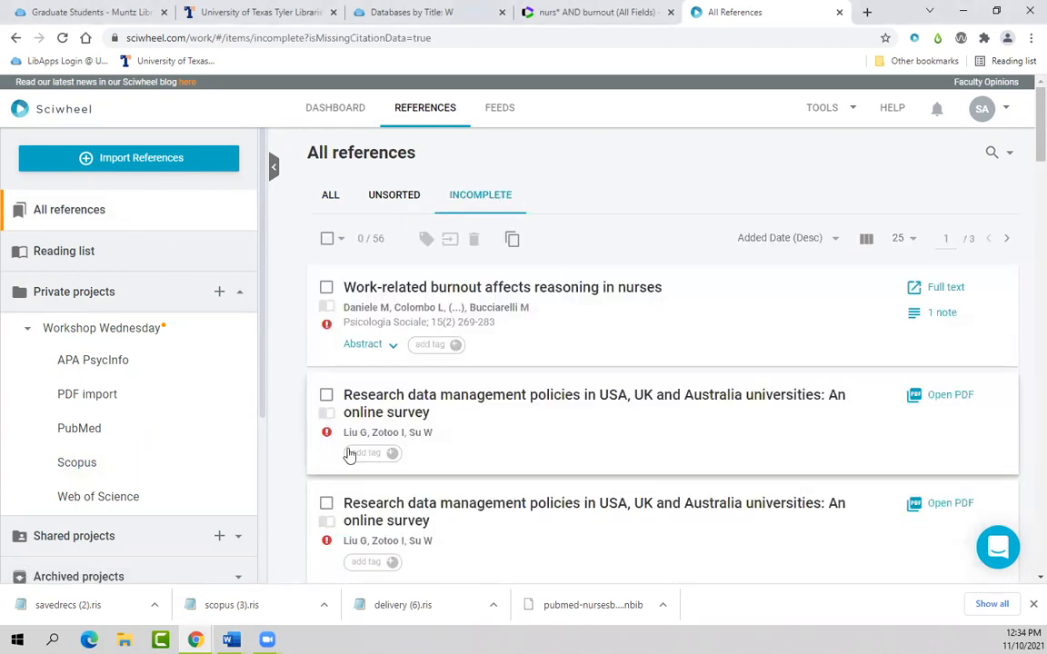
{"action": "left_click", "coordinate": [396, 401]}
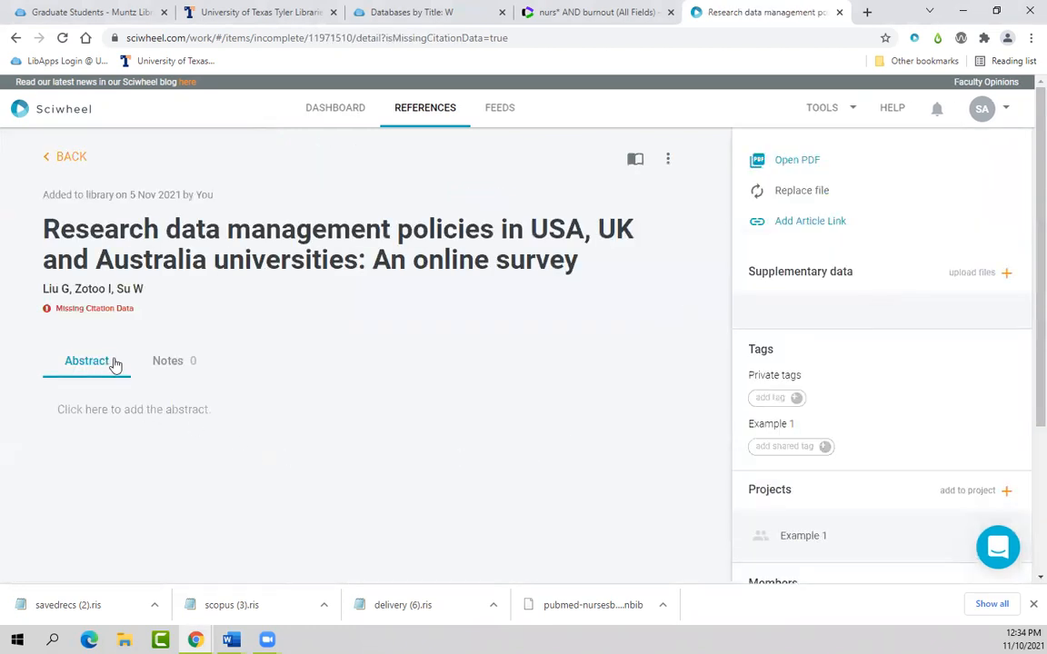
{"action": "left_click", "coordinate": [49, 311]}
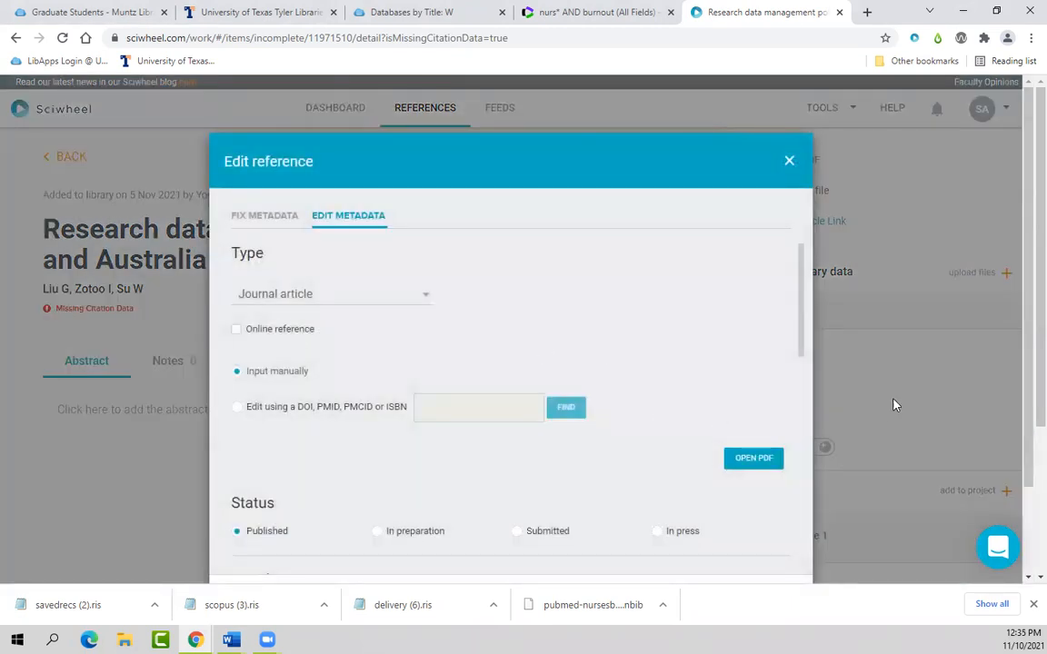
{"action": "left_click_drag", "start_coordinate": [1026, 304], "coordinate": [1025, 388]}
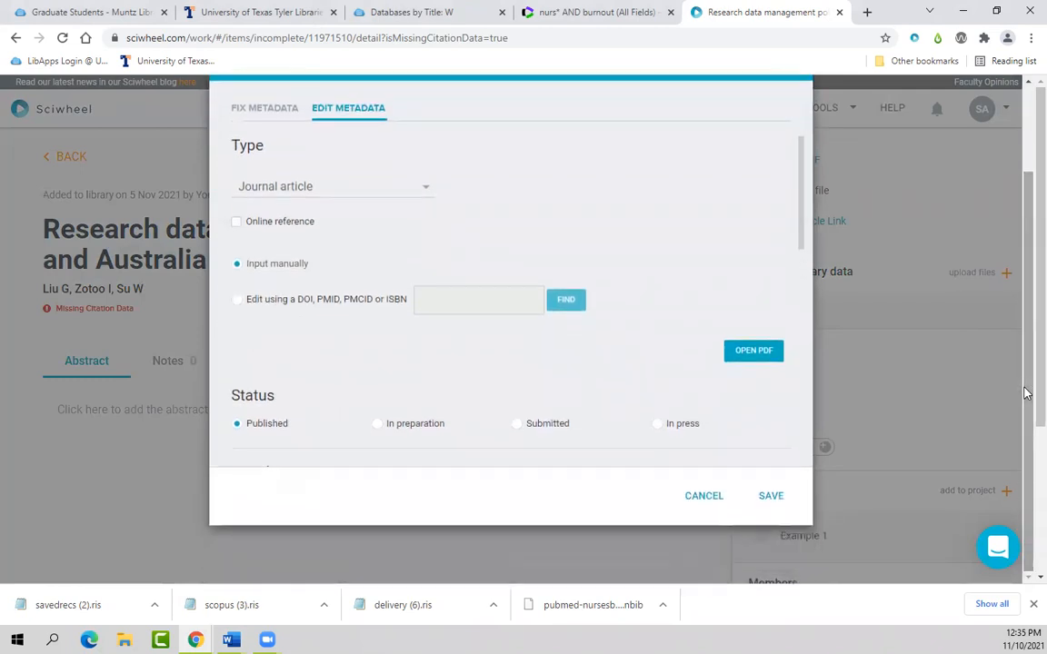
{"action": "left_click_drag", "start_coordinate": [796, 231], "coordinate": [789, 412]}
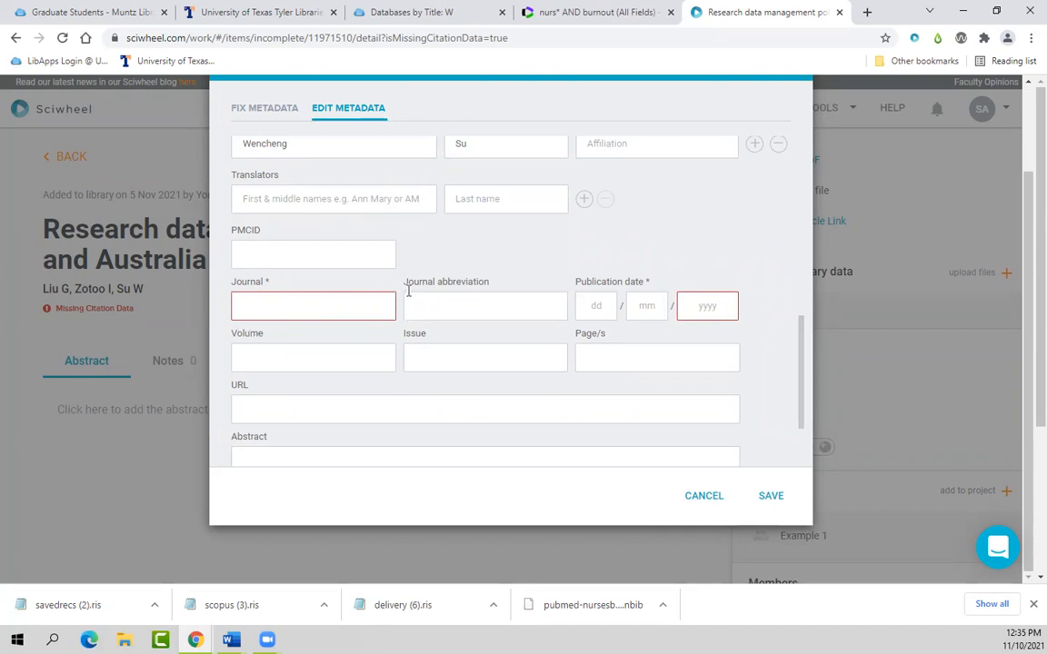
{"action": "left_click_drag", "start_coordinate": [802, 338], "coordinate": [794, 129]}
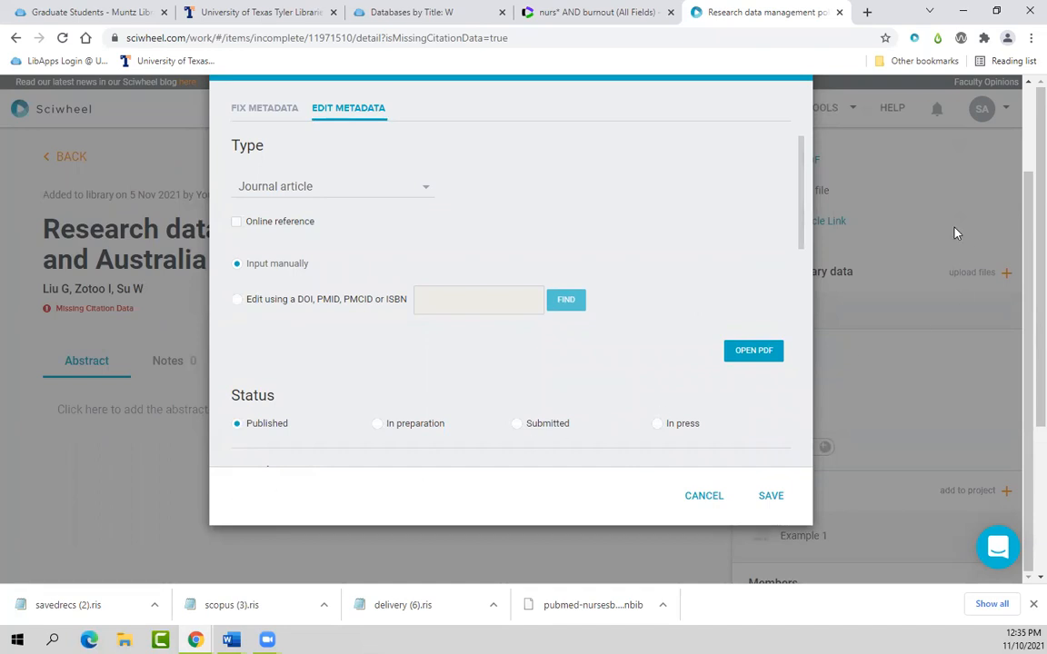
{"action": "scroll", "coordinate": [1014, 150], "scroll_direction": "up", "scroll_amount": 2}
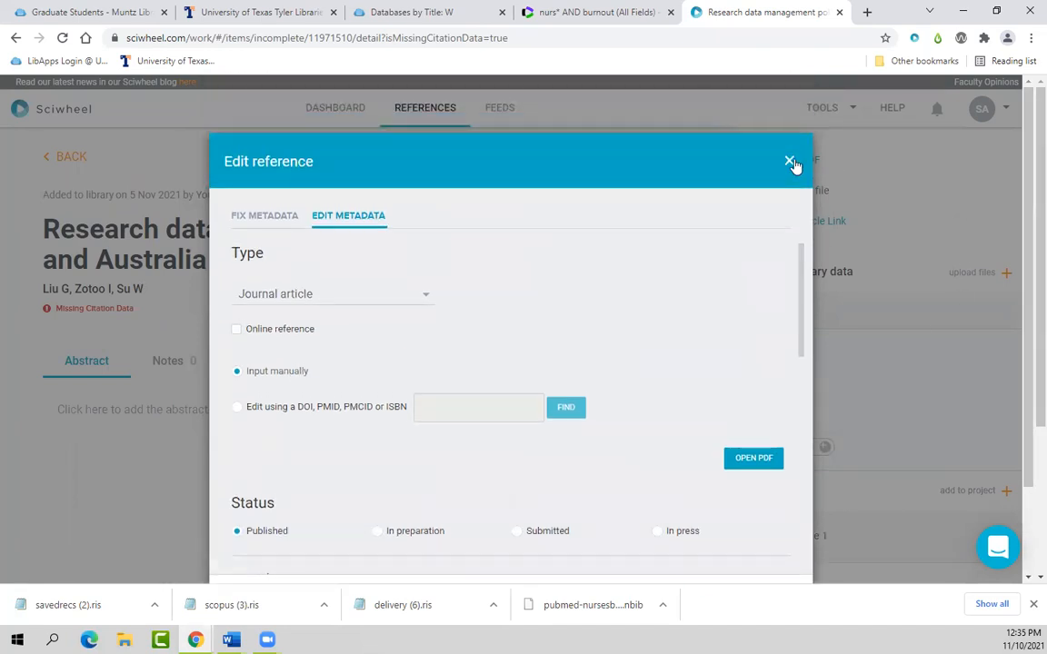
{"action": "left_click", "coordinate": [792, 162]}
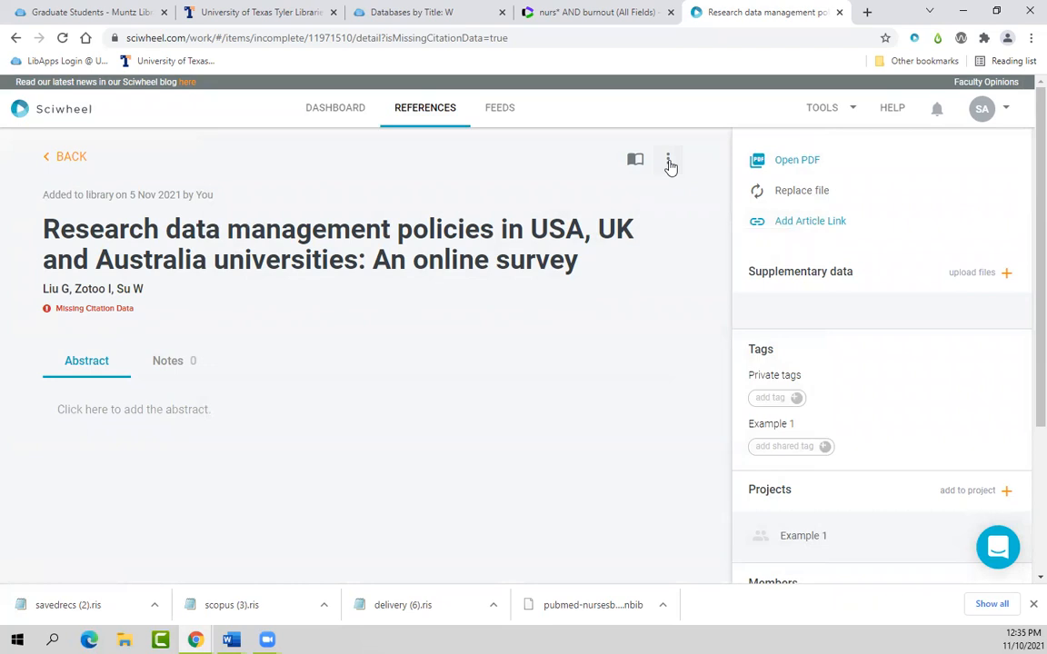
Step: Reopen and close the reference editor unchanged, then return to all references (3152)
{"action": "left_click", "coordinate": [668, 164]}
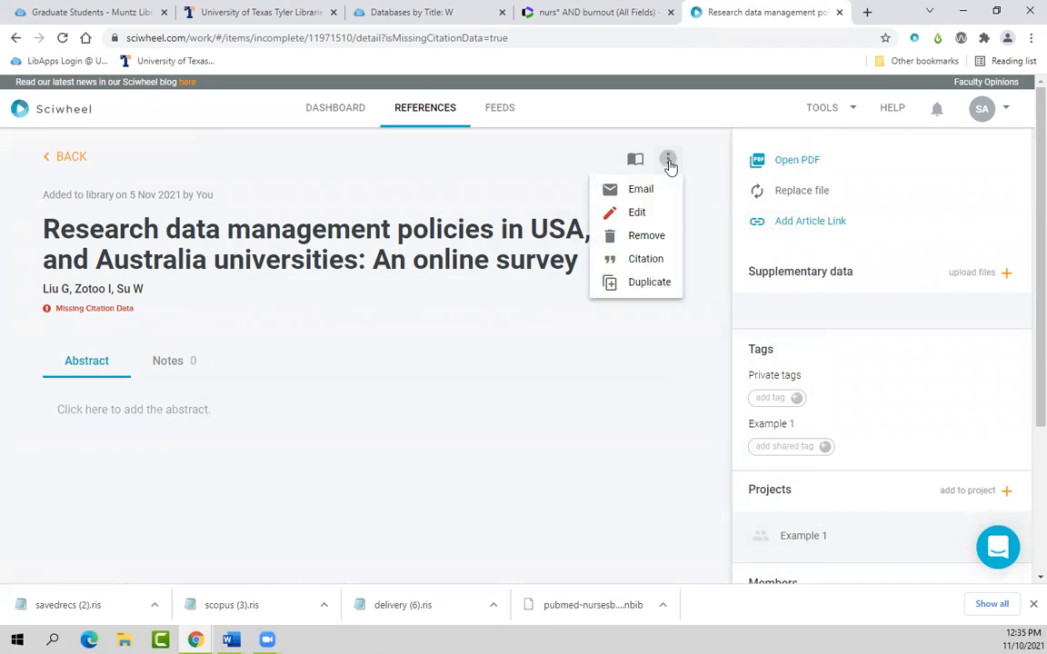
{"action": "left_click", "coordinate": [637, 213]}
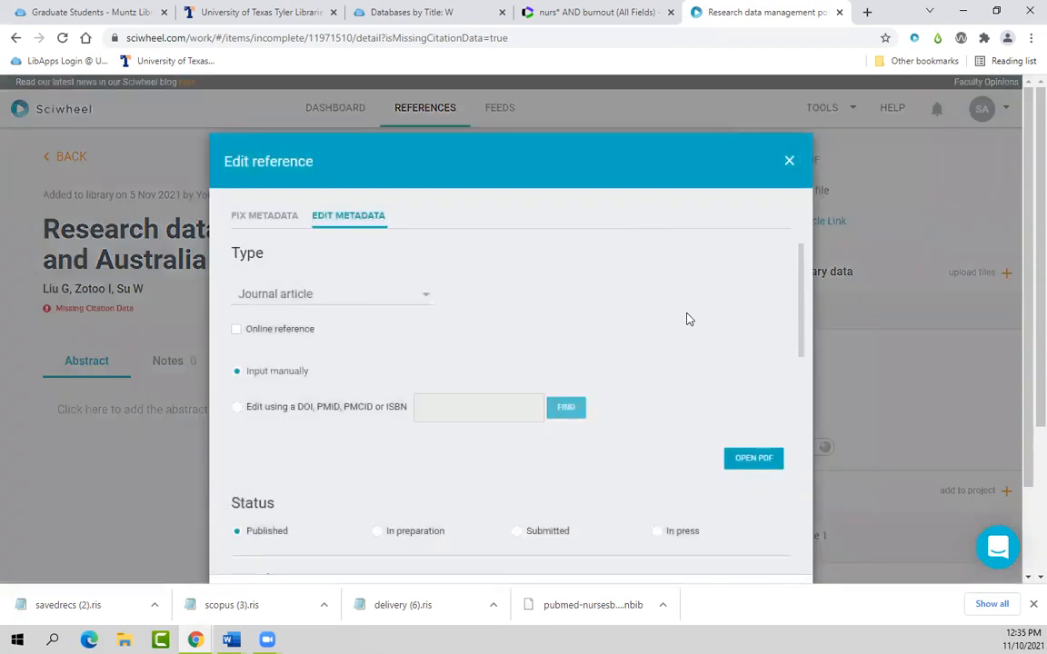
{"action": "scroll", "coordinate": [686, 340], "scroll_direction": "down", "scroll_amount": 1}
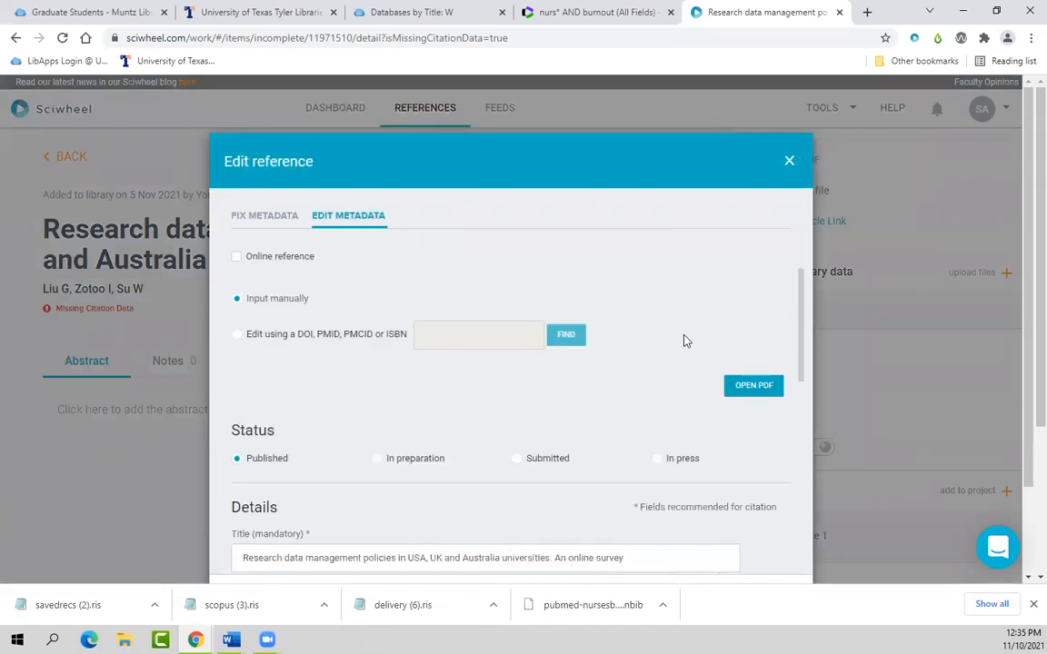
{"action": "scroll", "coordinate": [686, 341], "scroll_direction": "down", "scroll_amount": 1}
{"action": "scroll", "coordinate": [686, 341], "scroll_direction": "up", "scroll_amount": 2}
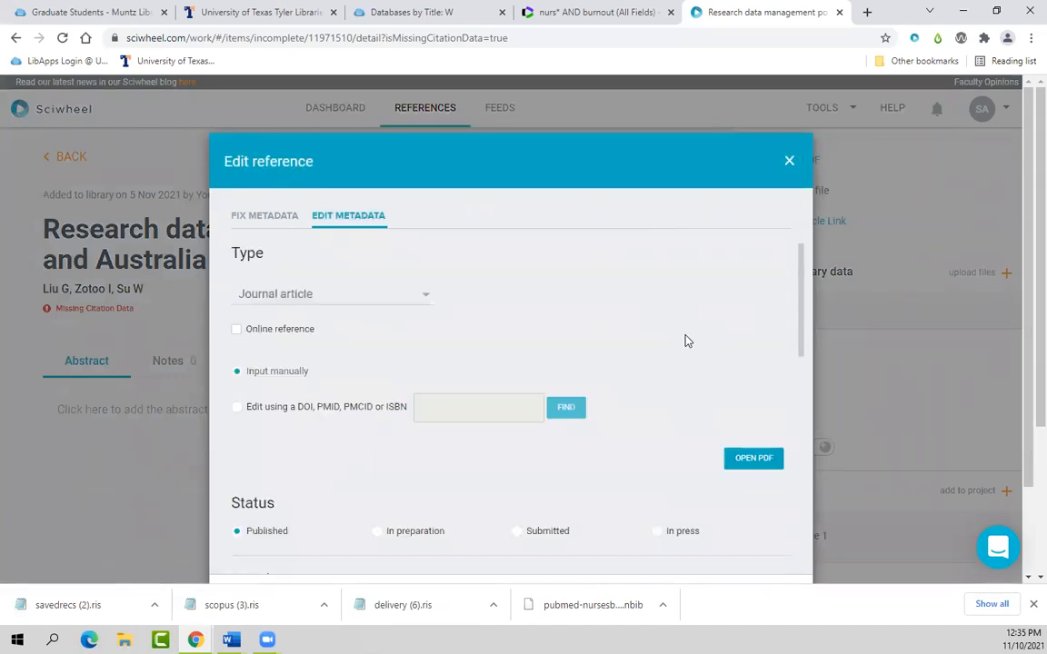
{"action": "left_click", "coordinate": [790, 163]}
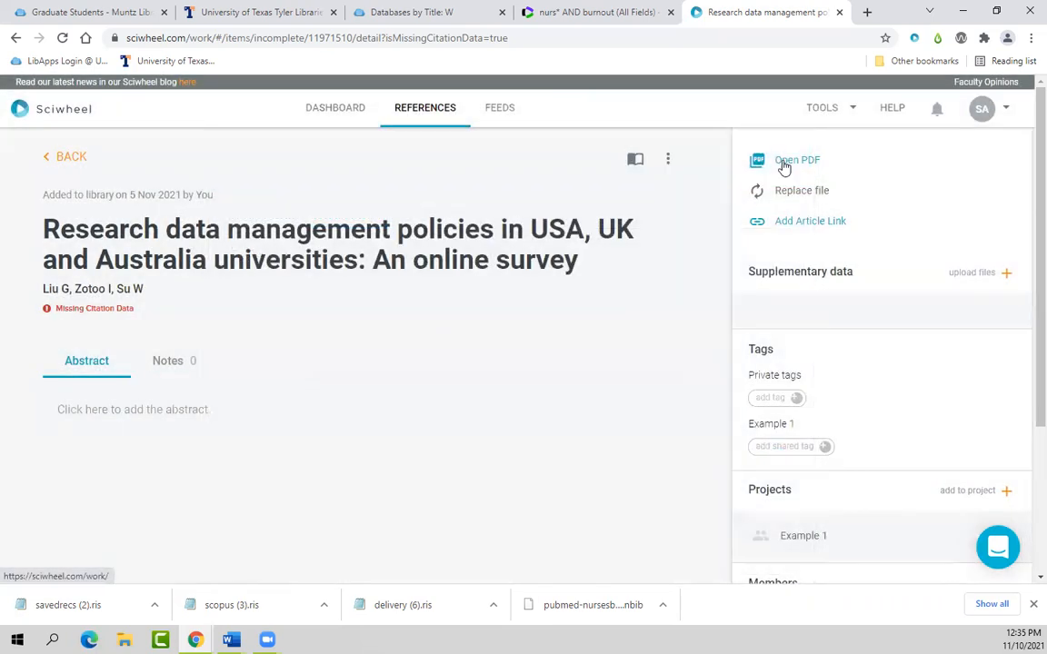
{"action": "left_click", "coordinate": [423, 117]}
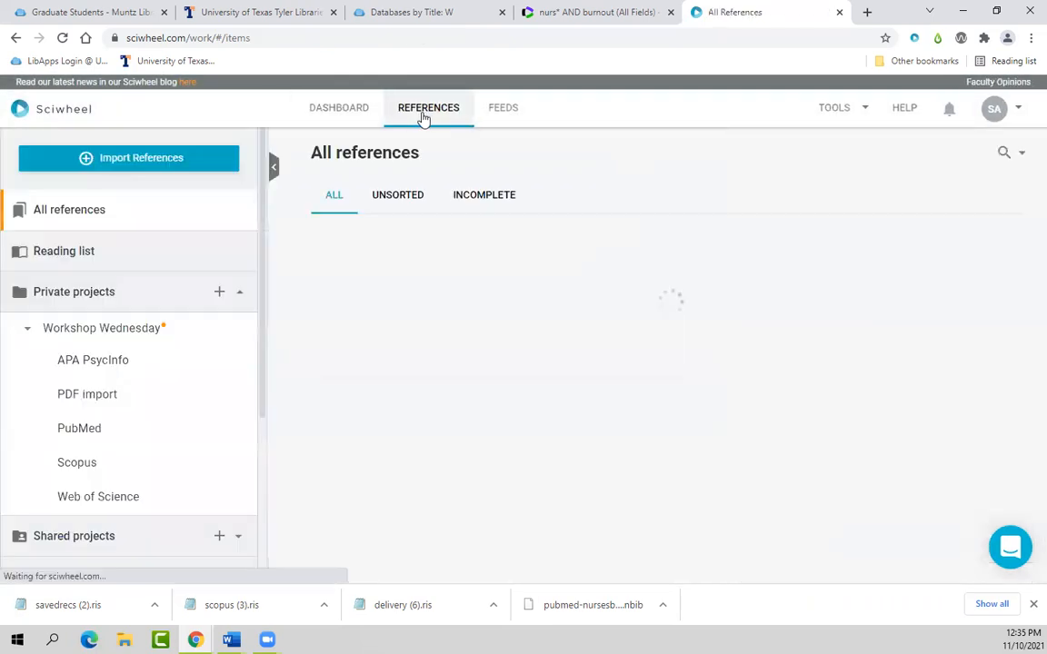
Step: Reload the Scopus project under Workshop Wednesday, now listing 1607 references
{"action": "left_click", "coordinate": [78, 462]}
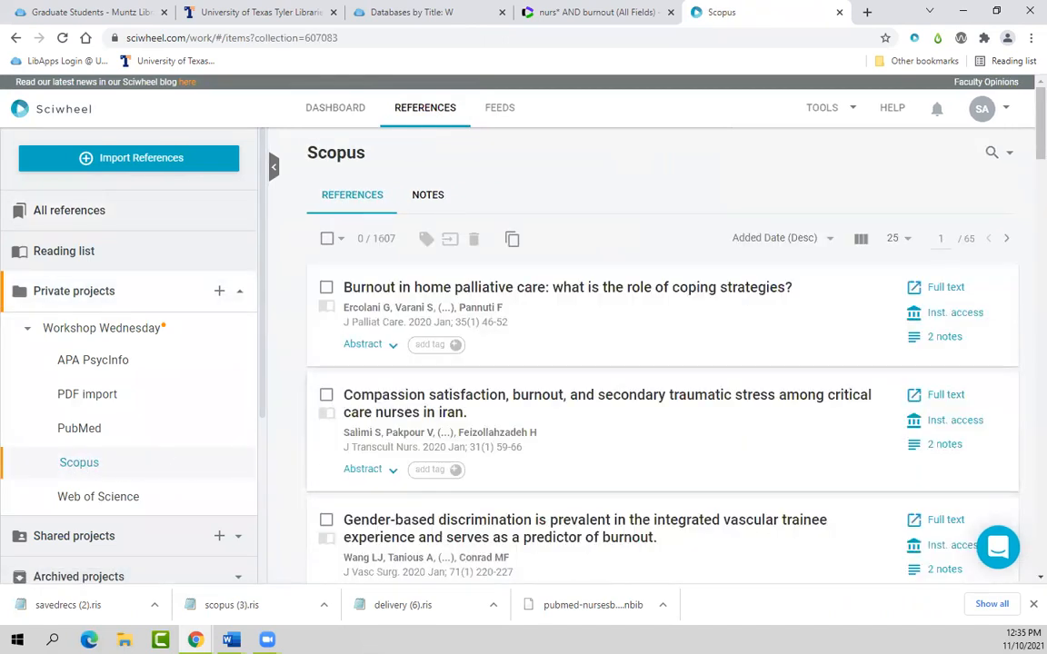
{"action": "key", "text": "alt+Tab"}
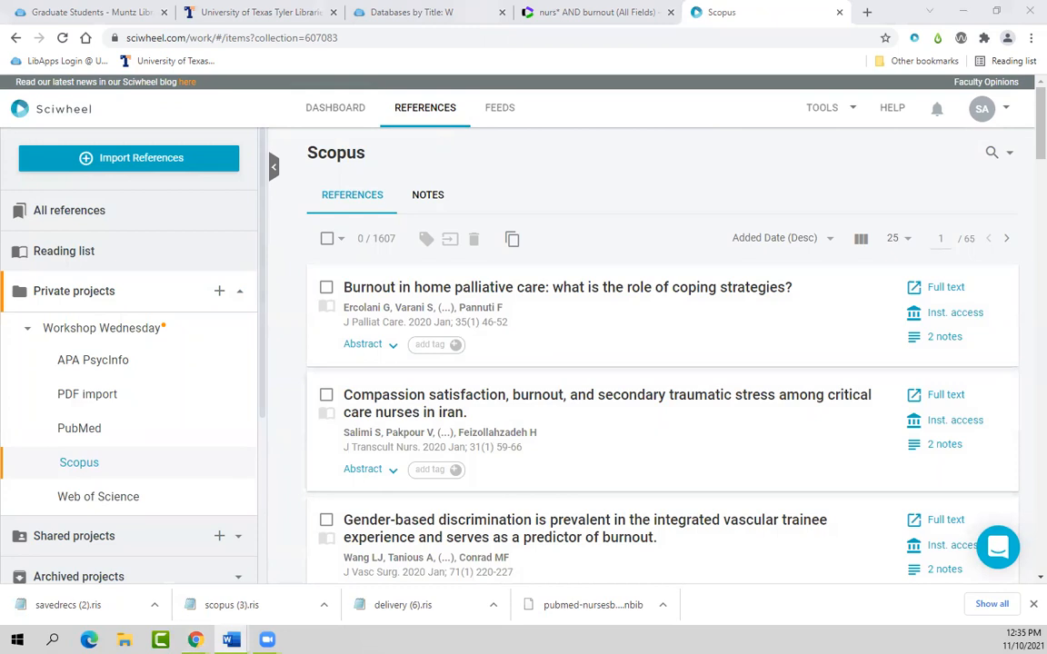
{"action": "left_click", "coordinate": [85, 472]}
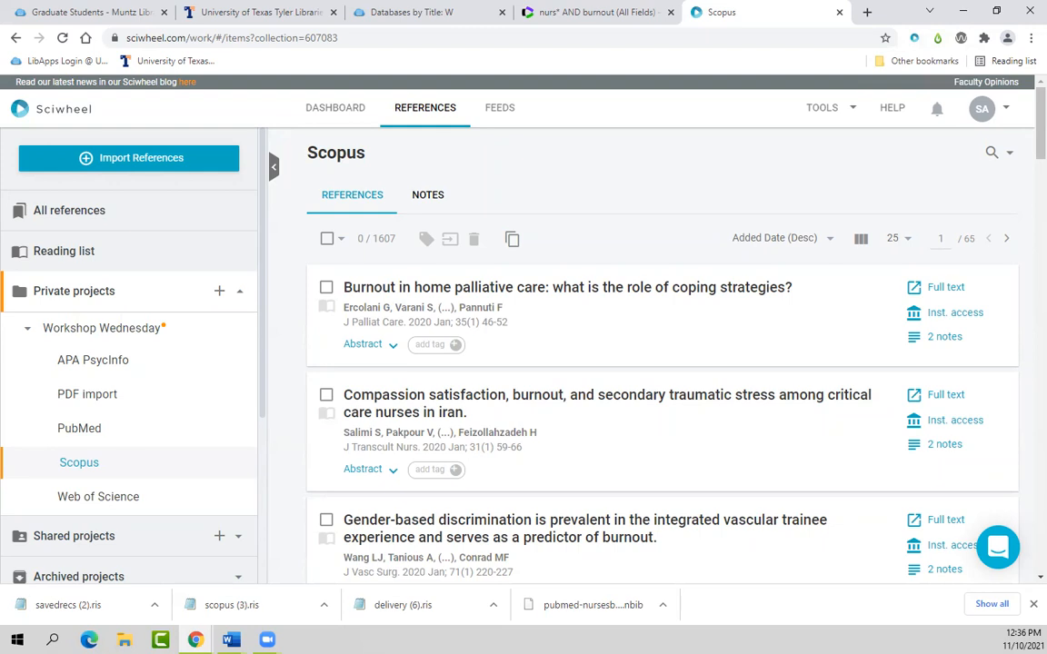
{"action": "key", "text": "alt+Tab"}
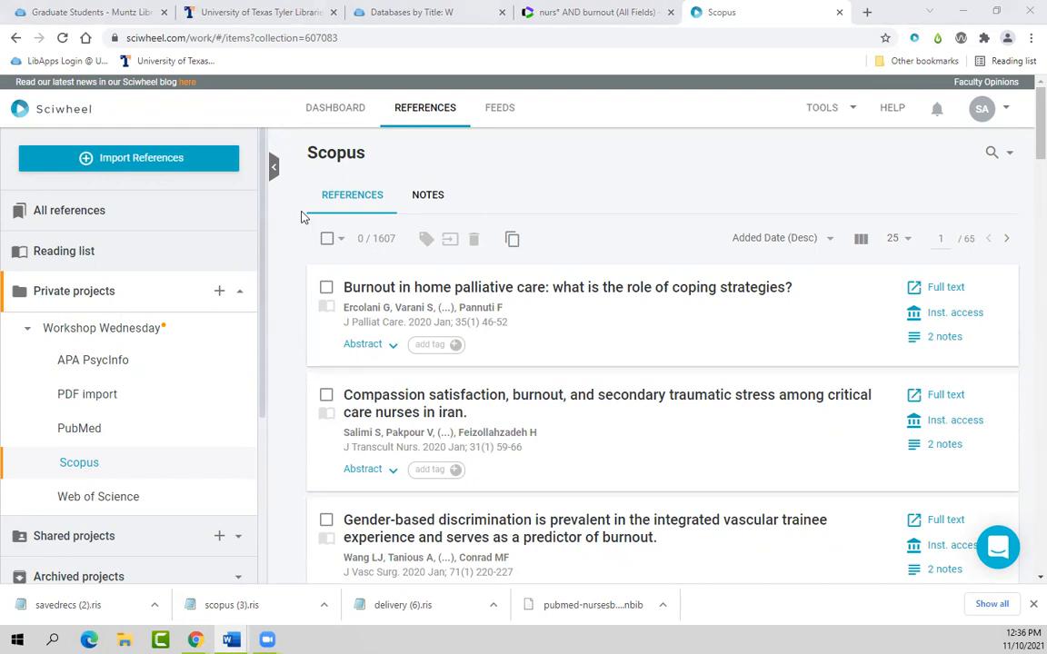
Step: Close the nurs* AND burnout tab and open PubMed from the library's P databases list
{"action": "left_click", "coordinate": [431, 20]}
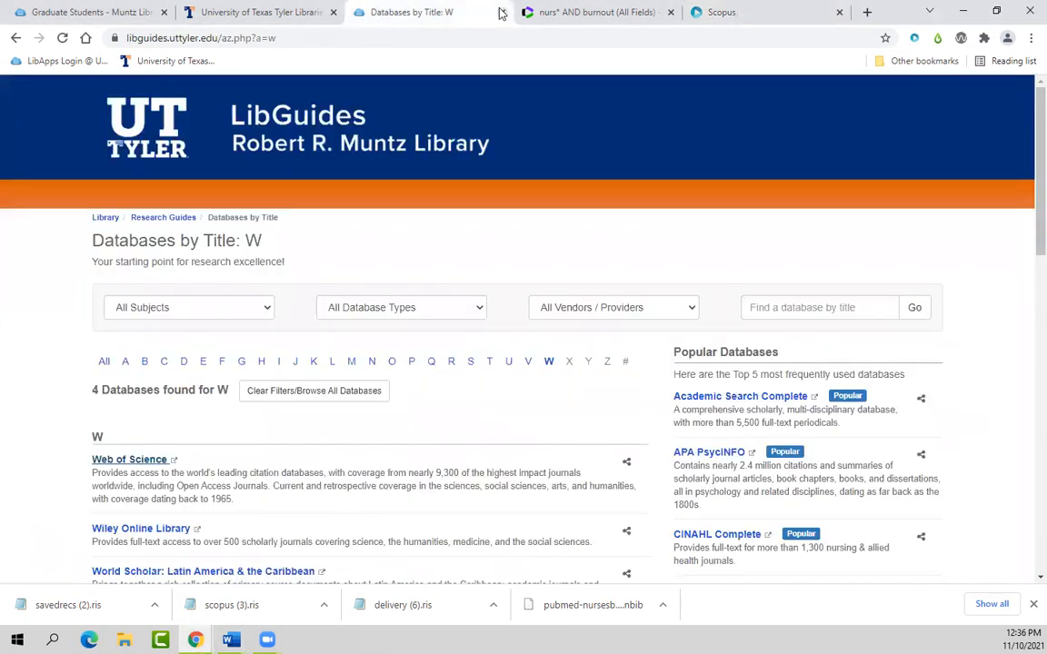
{"action": "left_click", "coordinate": [596, 20]}
{"action": "left_click", "coordinate": [709, 13]}
{"action": "middle_click", "coordinate": [592, 13]}
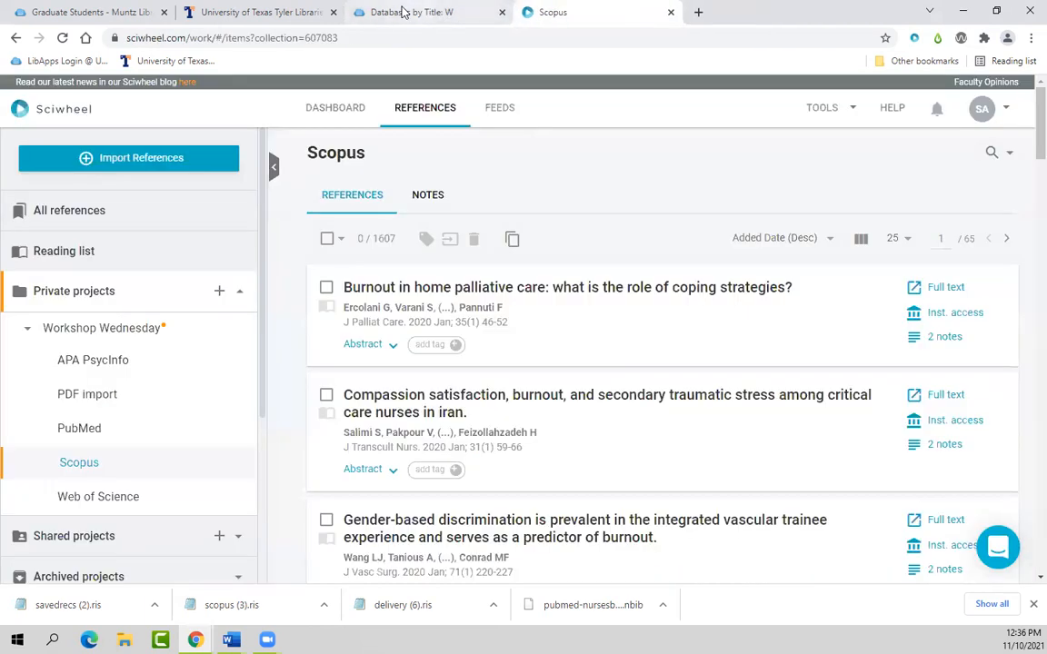
{"action": "left_click", "coordinate": [405, 13]}
{"action": "left_click", "coordinate": [413, 363]}
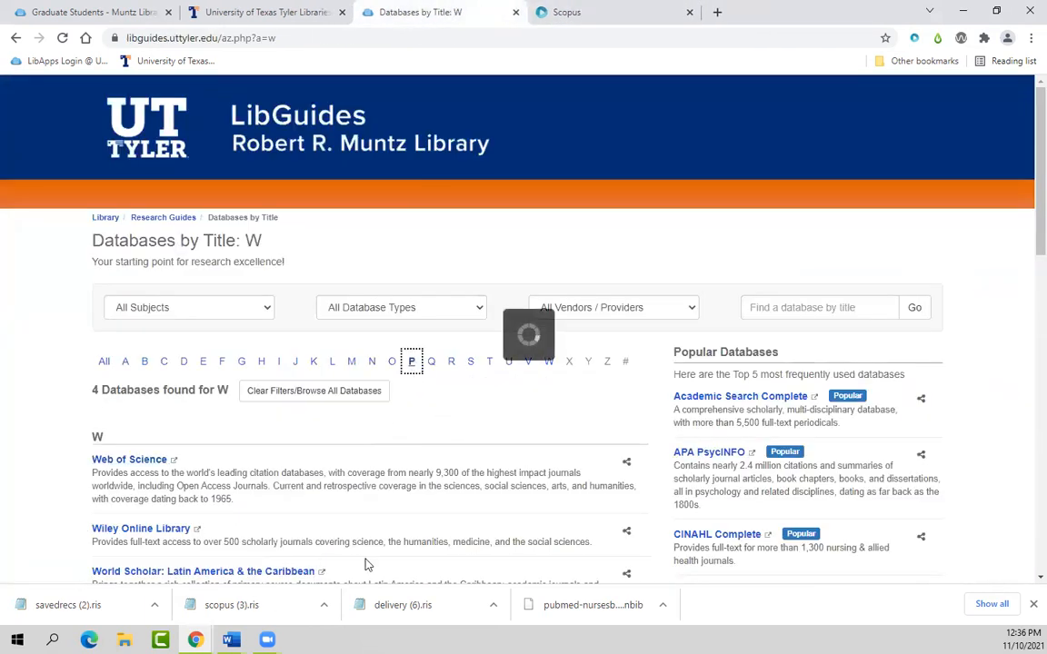
{"action": "scroll", "coordinate": [273, 563], "scroll_direction": "down", "scroll_amount": 5}
{"action": "scroll", "coordinate": [259, 545], "scroll_direction": "down", "scroll_amount": 2}
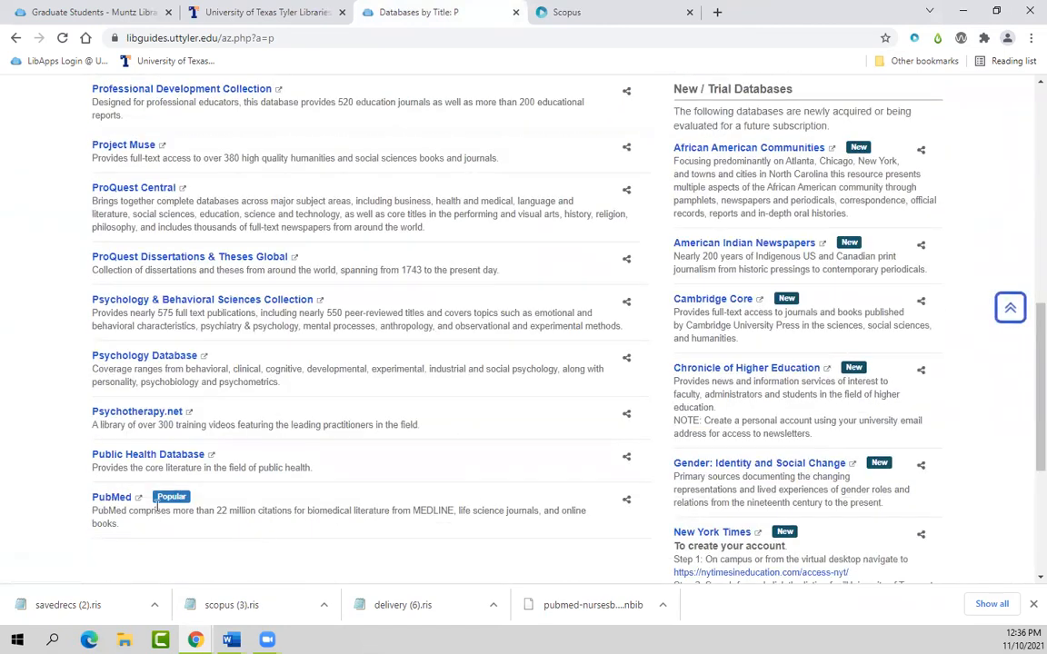
{"action": "left_click", "coordinate": [127, 496]}
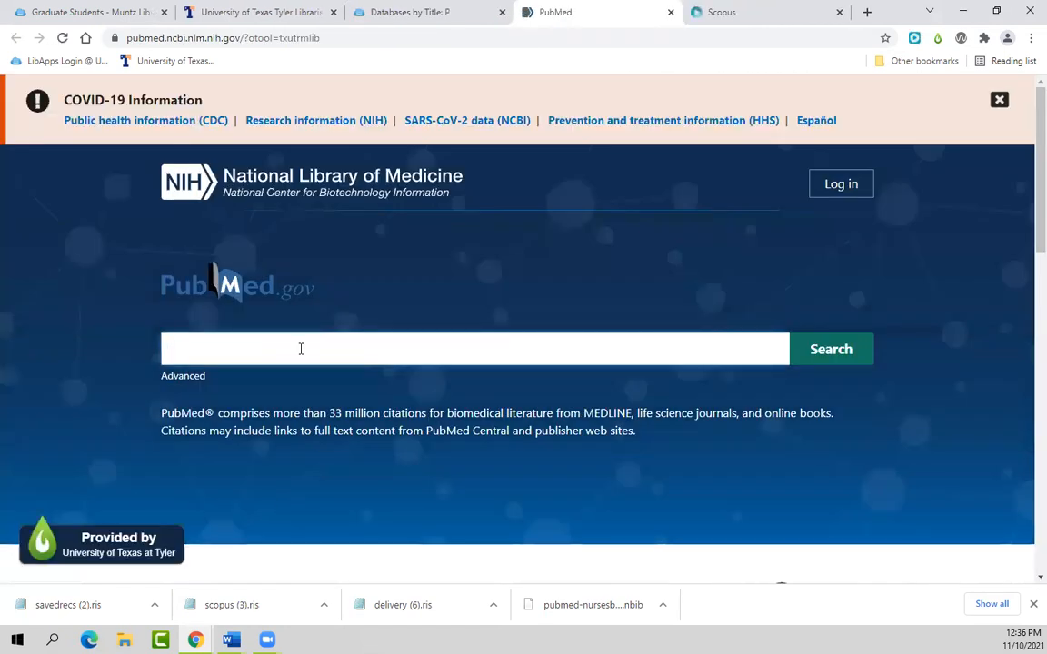
Step: Search PubMed for 'mindfulness', getting 799 systematic review results
{"action": "left_click", "coordinate": [301, 349]}
{"action": "type", "text": "mind"}
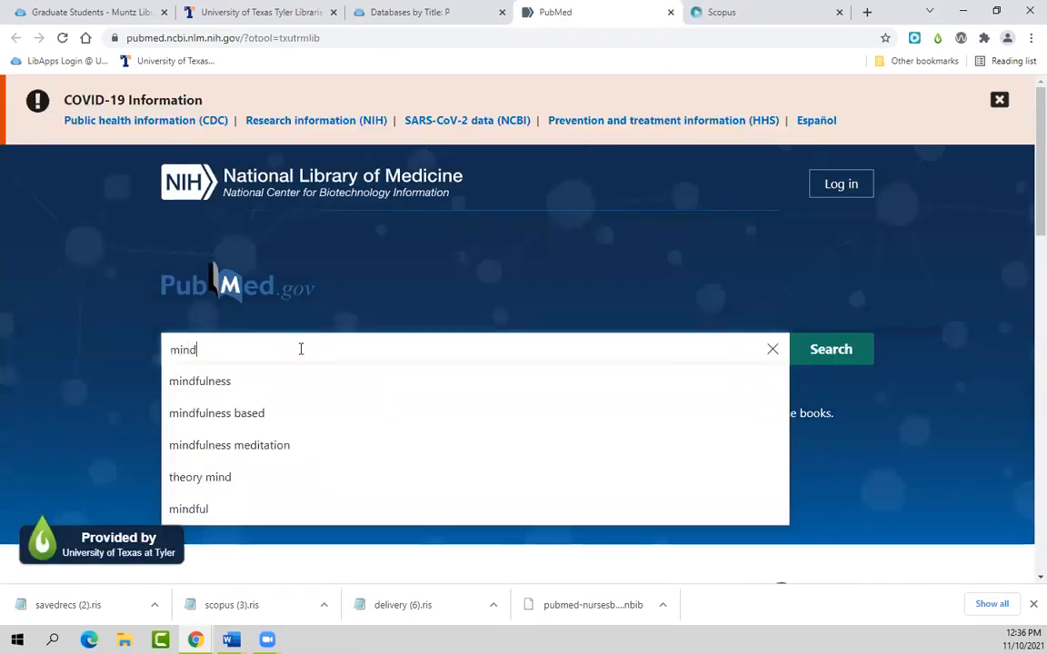
{"action": "type", "text": "fulness"}
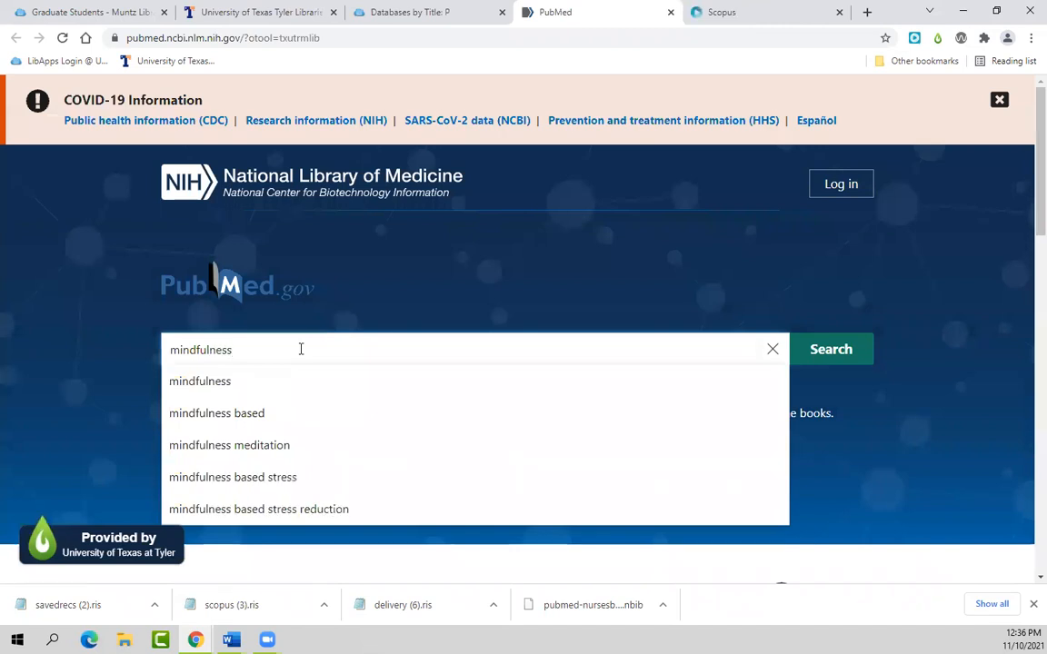
{"action": "key", "text": "Return"}
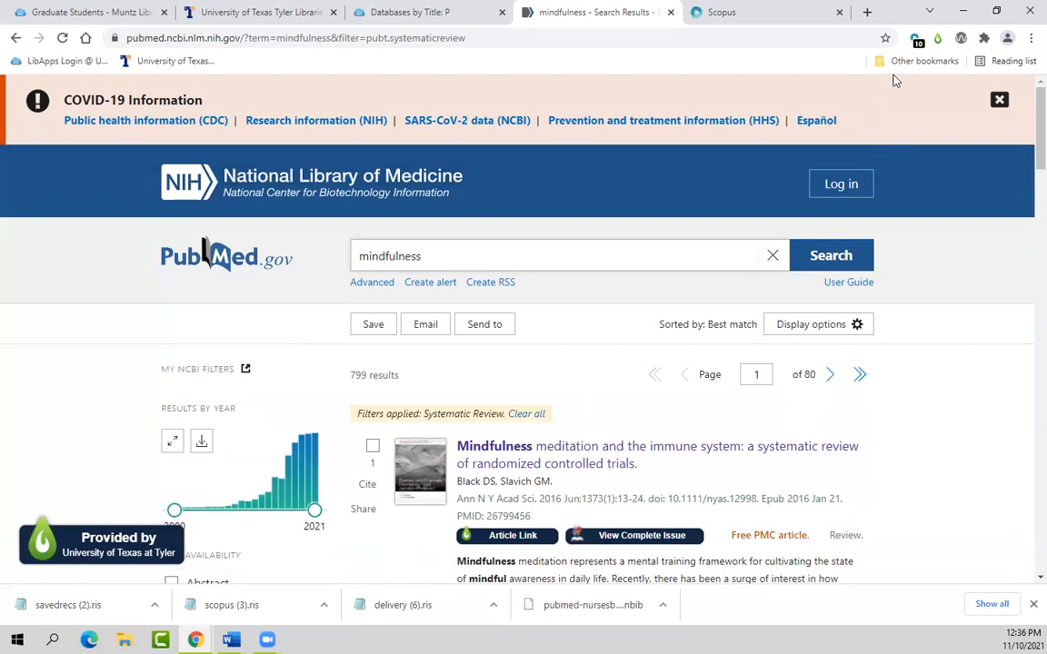
{"action": "scroll", "coordinate": [990, 441], "scroll_direction": "down", "scroll_amount": 8}
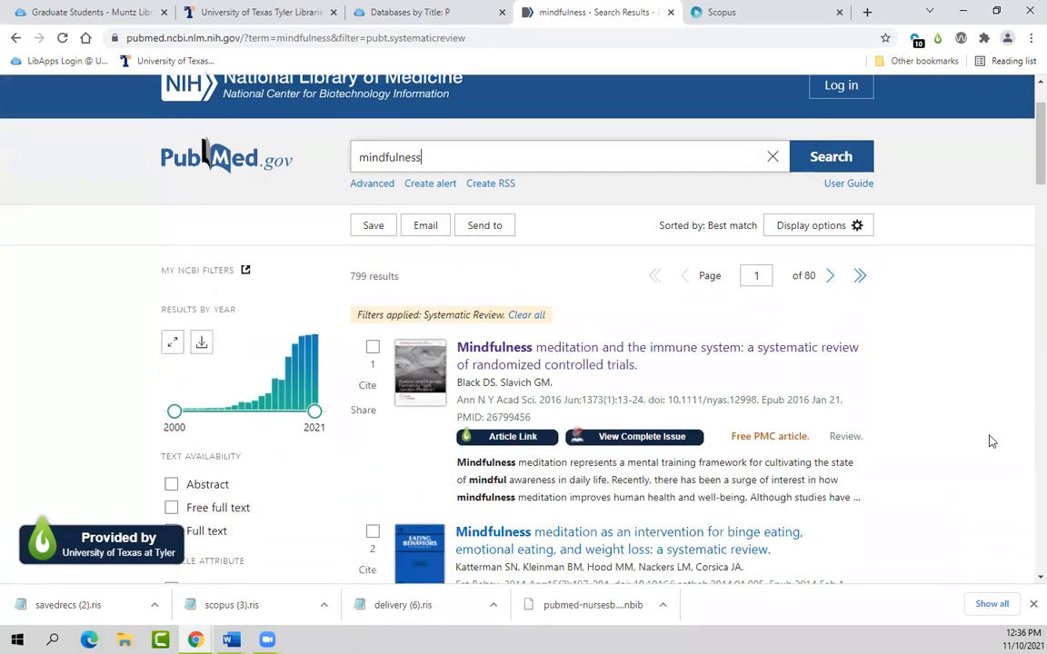
{"action": "scroll", "coordinate": [986, 440], "scroll_direction": "down", "scroll_amount": 17}
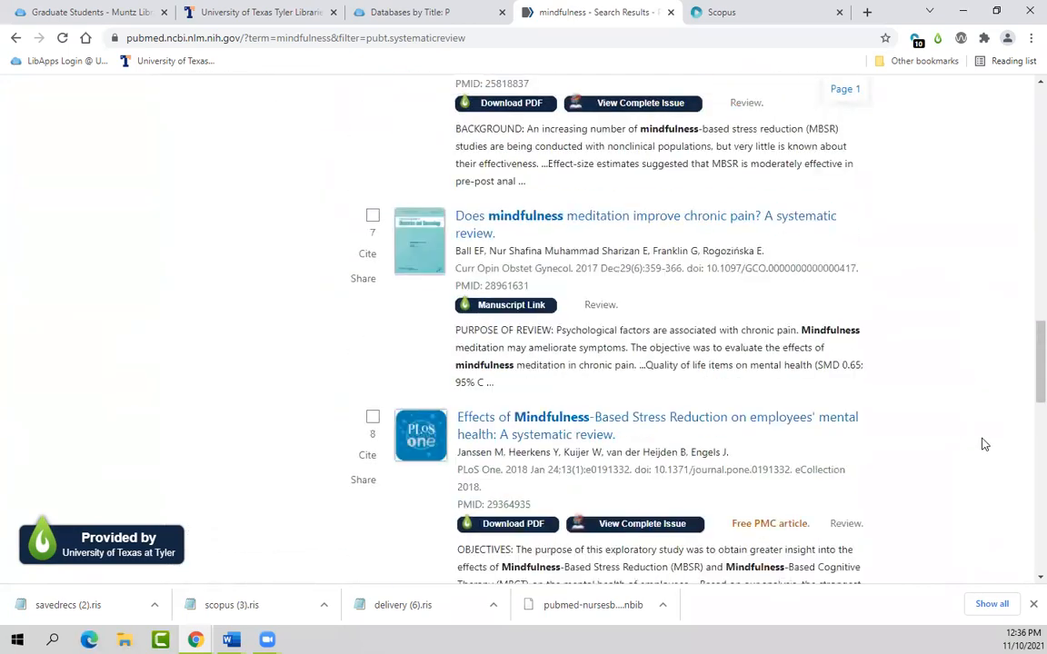
{"action": "left_click", "coordinate": [983, 444]}
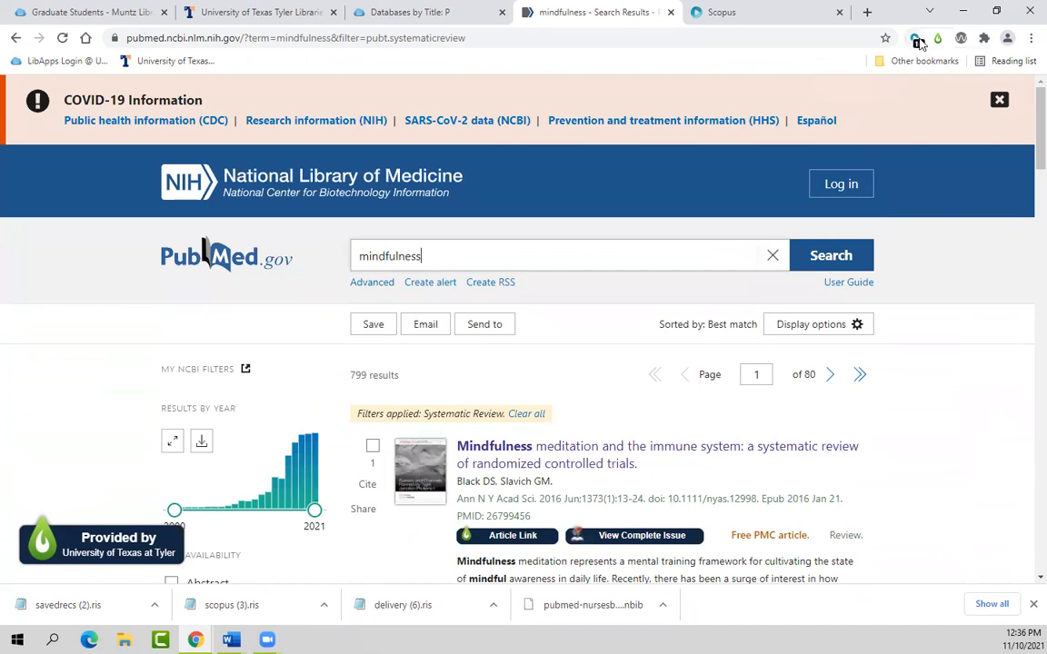
Step: Use the Sciwheel extension to add the mindfulness–immune system review to the PubMed project
{"action": "left_click", "coordinate": [916, 39]}
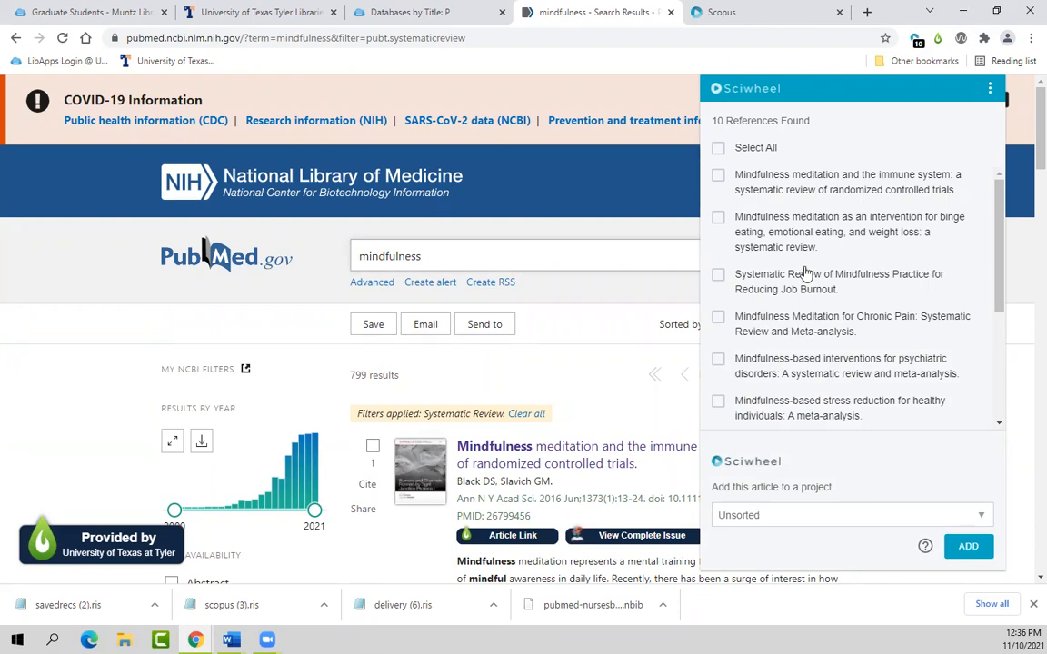
{"action": "scroll", "coordinate": [807, 263], "scroll_direction": "down", "scroll_amount": 3}
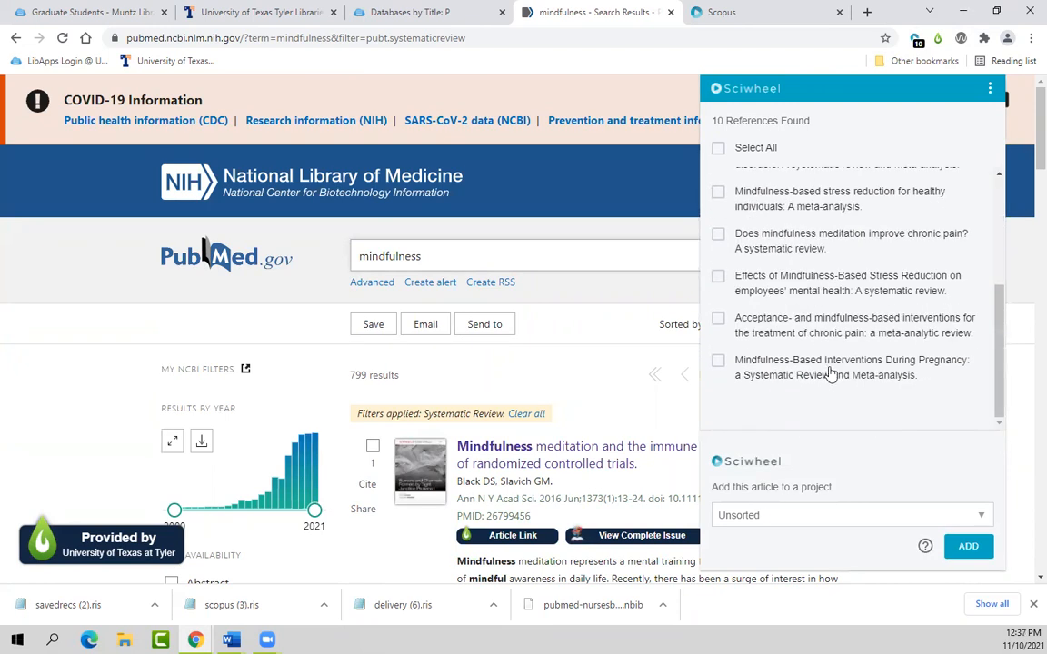
{"action": "scroll", "coordinate": [822, 365], "scroll_direction": "up", "scroll_amount": 3}
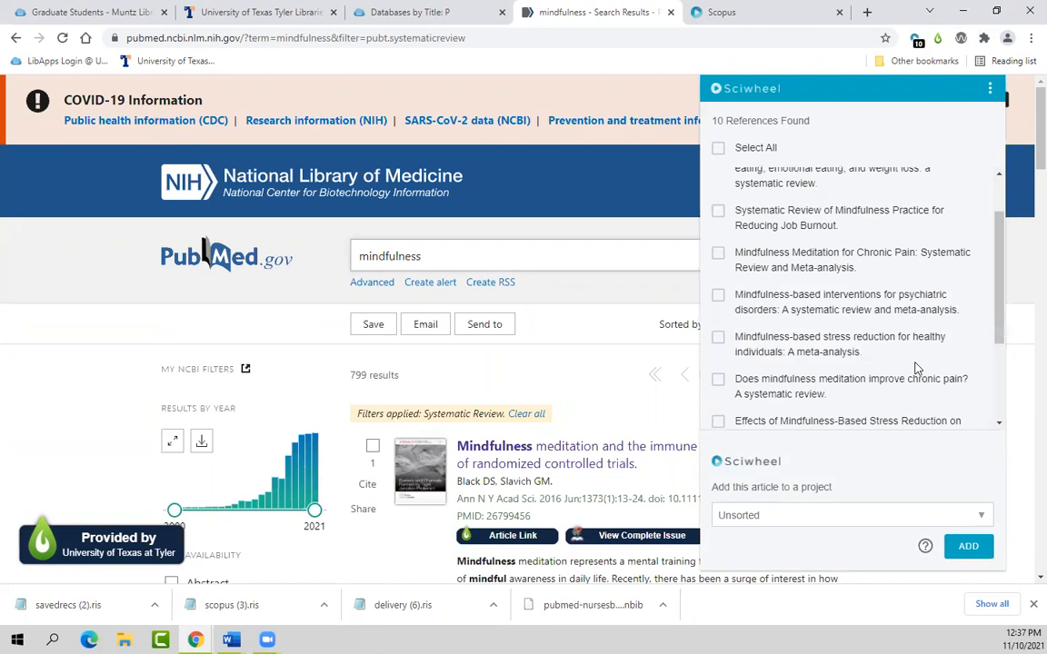
{"action": "left_click", "coordinate": [982, 520]}
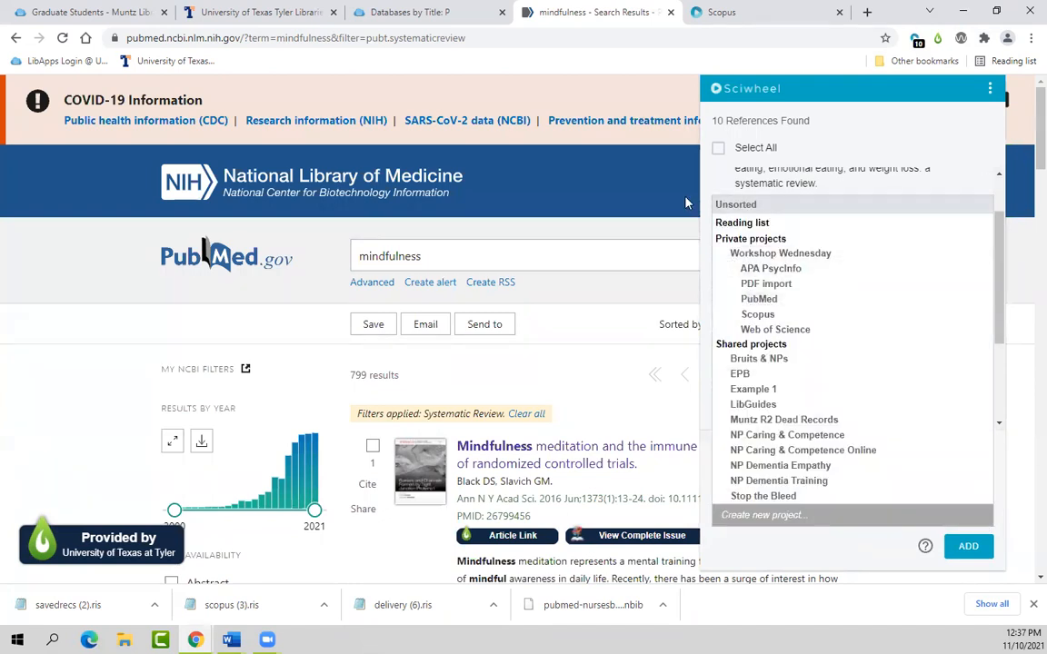
{"action": "left_click", "coordinate": [991, 136]}
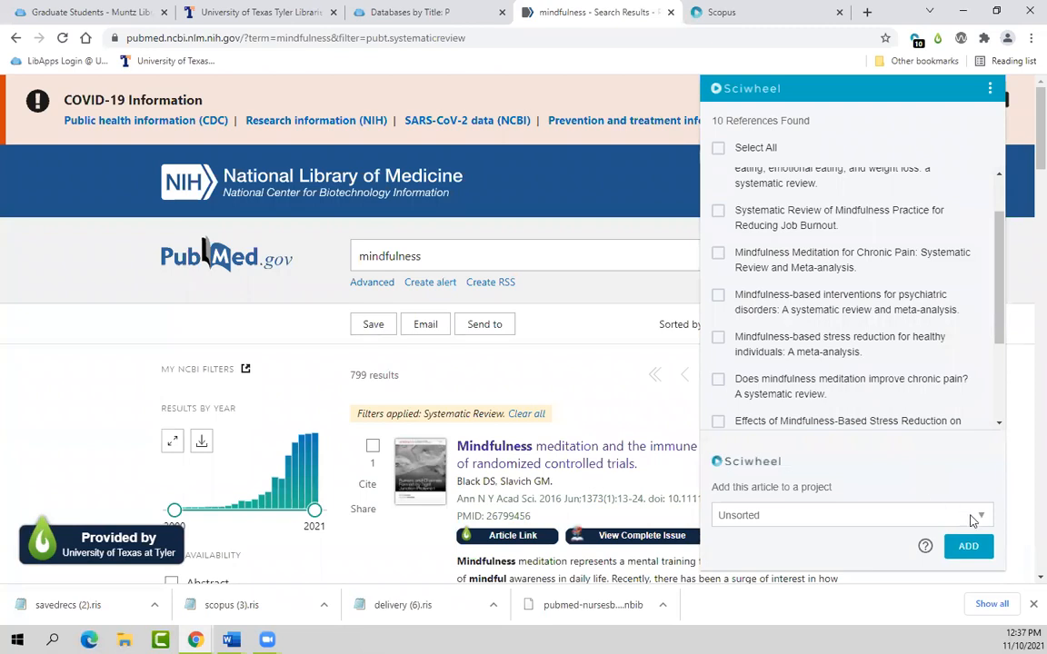
{"action": "scroll", "coordinate": [814, 310], "scroll_direction": "up", "scroll_amount": 1}
{"action": "scroll", "coordinate": [815, 316], "scroll_direction": "down", "scroll_amount": 1}
{"action": "scroll", "coordinate": [814, 316], "scroll_direction": "up", "scroll_amount": 1}
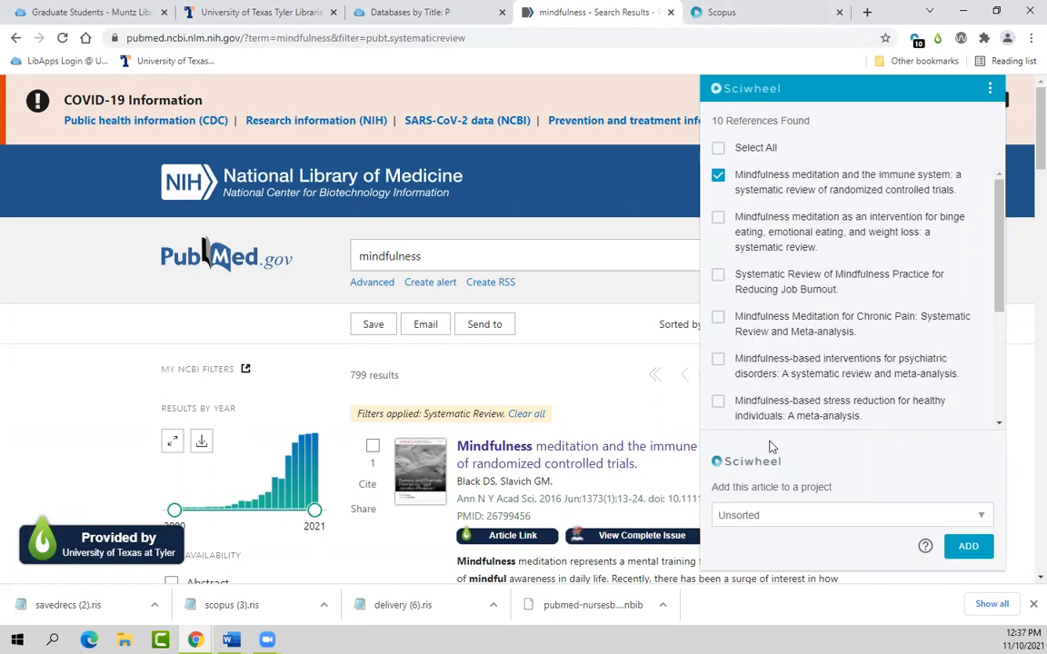
{"action": "left_click", "coordinate": [981, 518]}
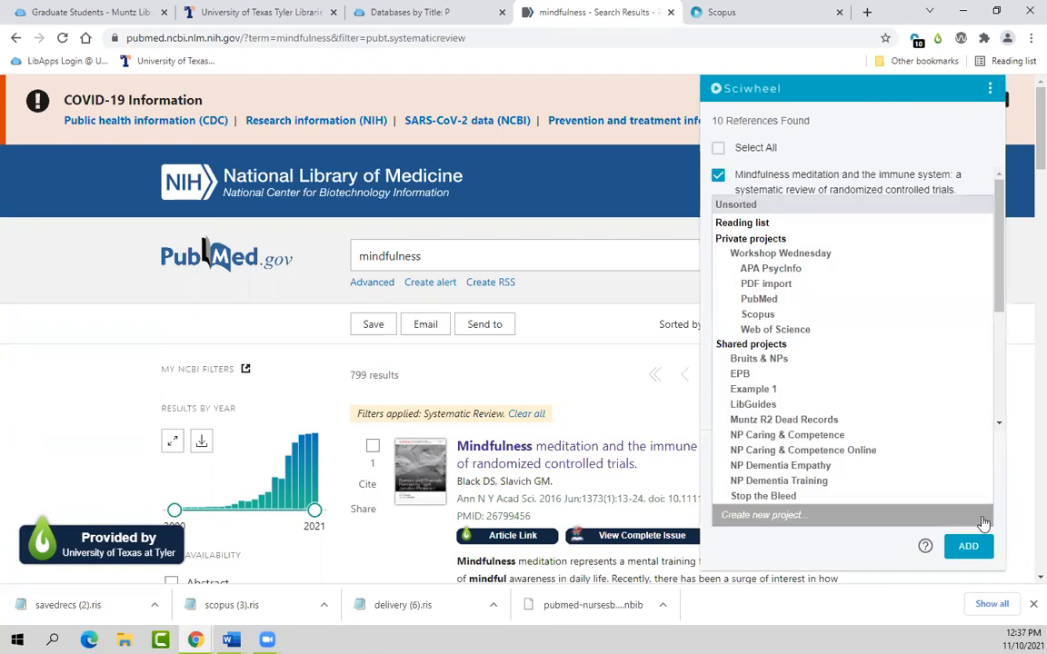
{"action": "left_click", "coordinate": [751, 301]}
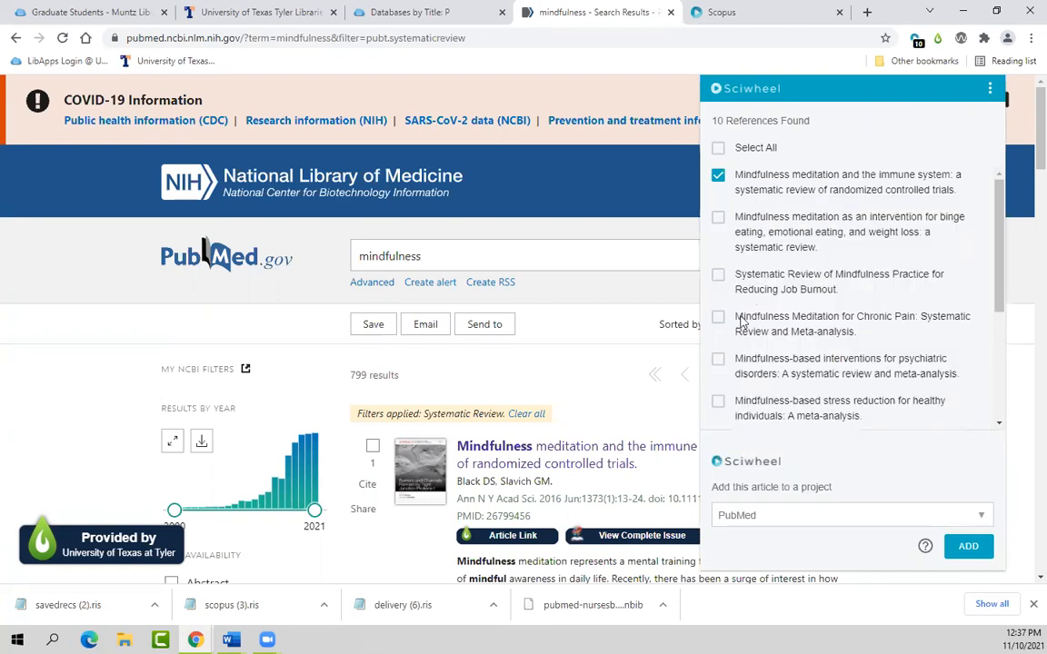
{"action": "left_click", "coordinate": [968, 550]}
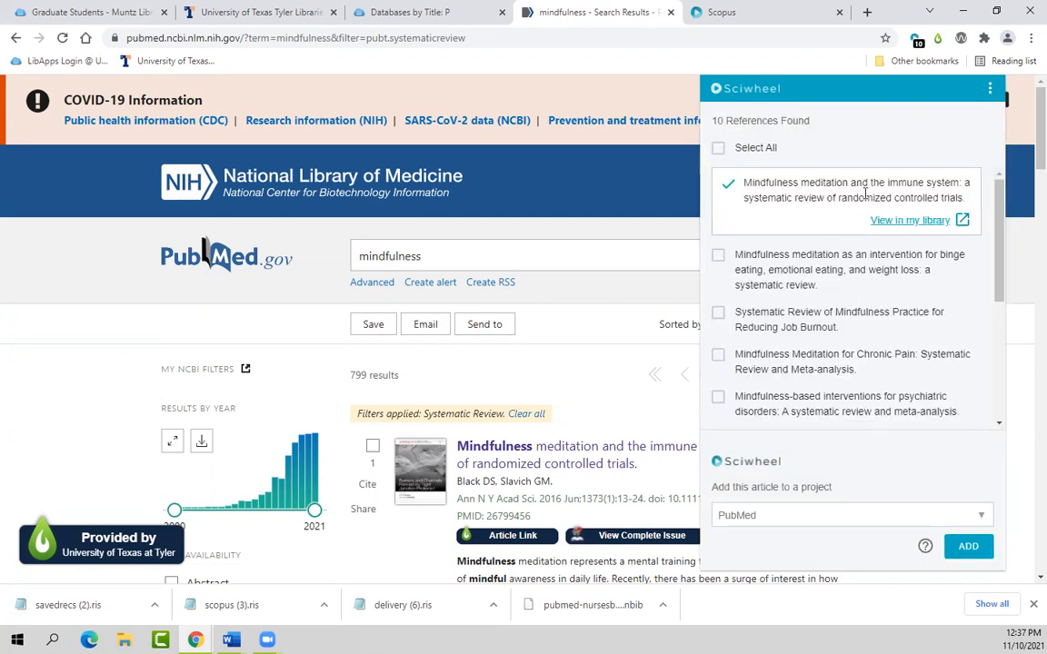
Step: Confirm the immune system review is filed under the PubMed project, then close its Sciwheel page and panel
{"action": "left_click", "coordinate": [914, 221]}
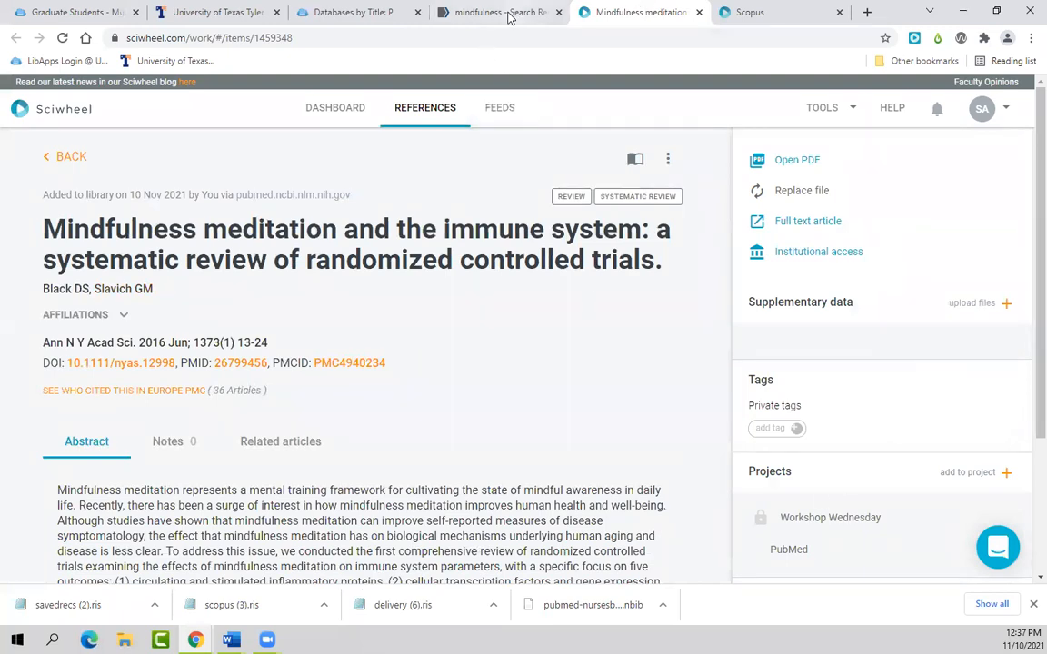
{"action": "left_click", "coordinate": [699, 13]}
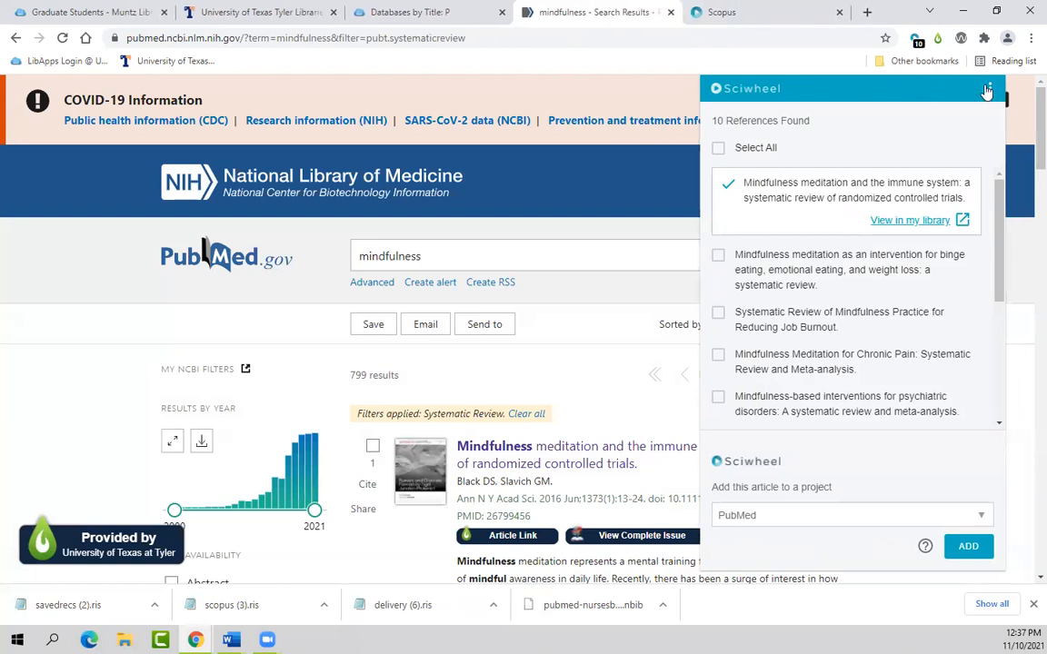
{"action": "left_click", "coordinate": [646, 100]}
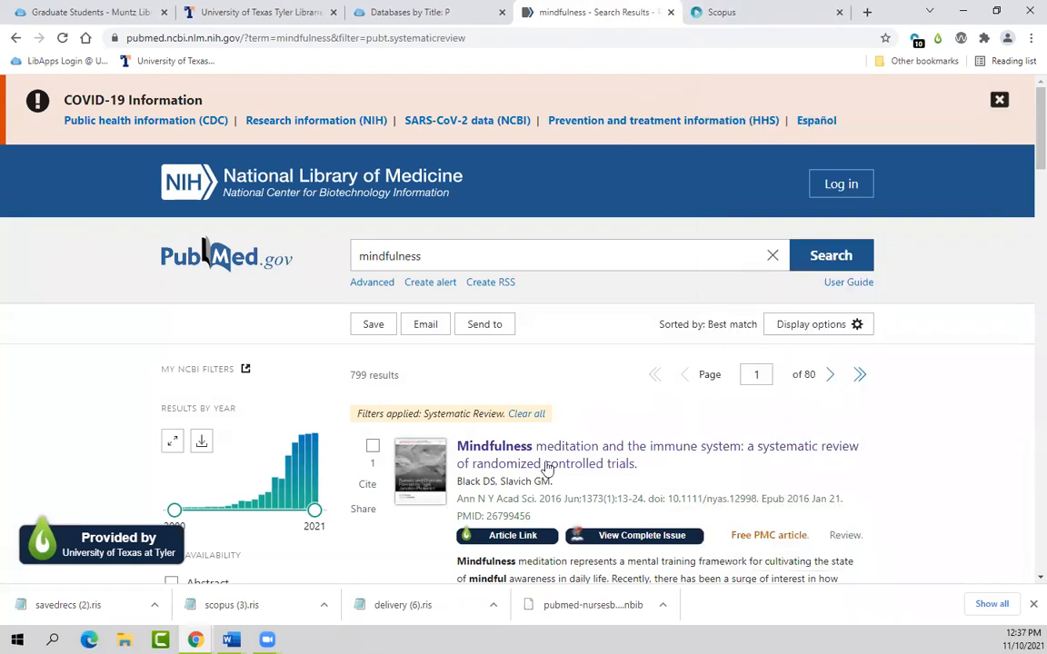
{"action": "left_click", "coordinate": [916, 41]}
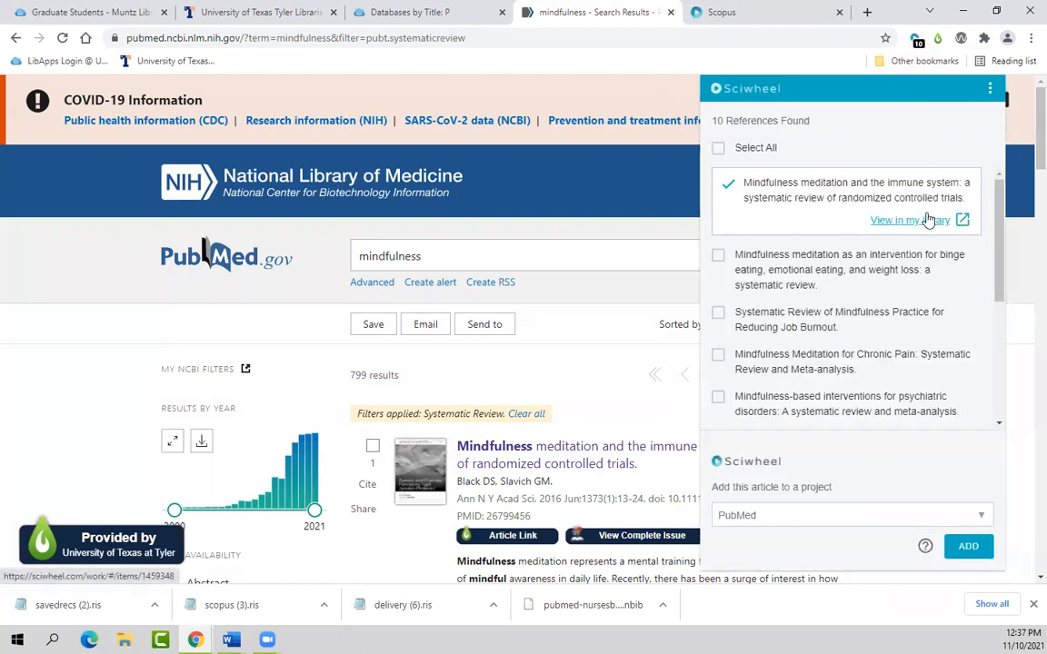
{"action": "left_click", "coordinate": [631, 199]}
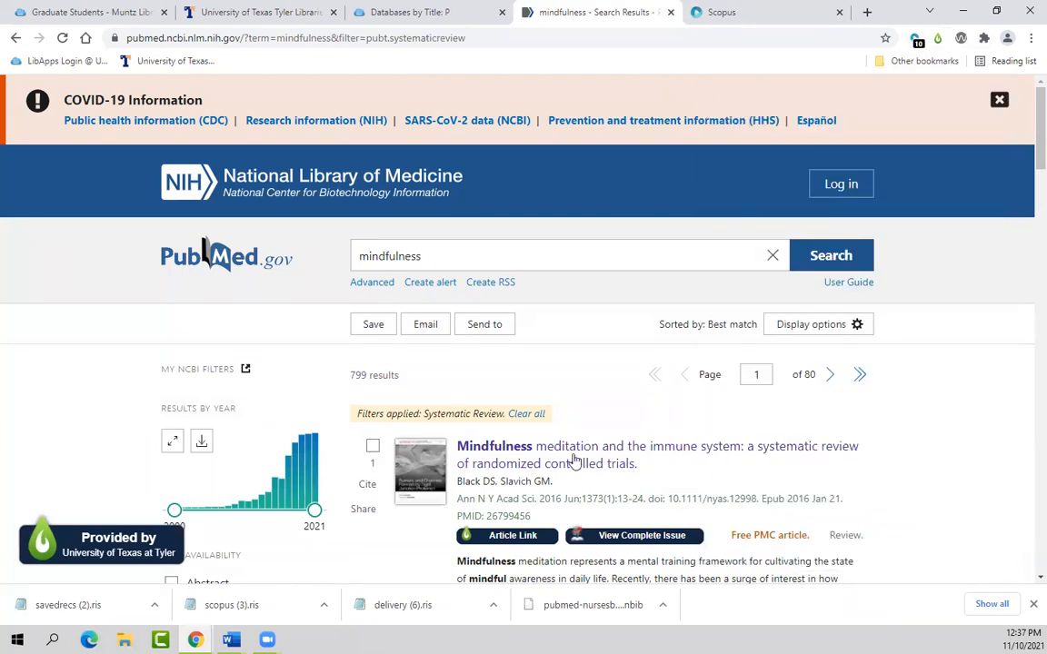
Step: Open the full PubMed record of the mindfulness and immune system review
{"action": "left_click", "coordinate": [623, 463]}
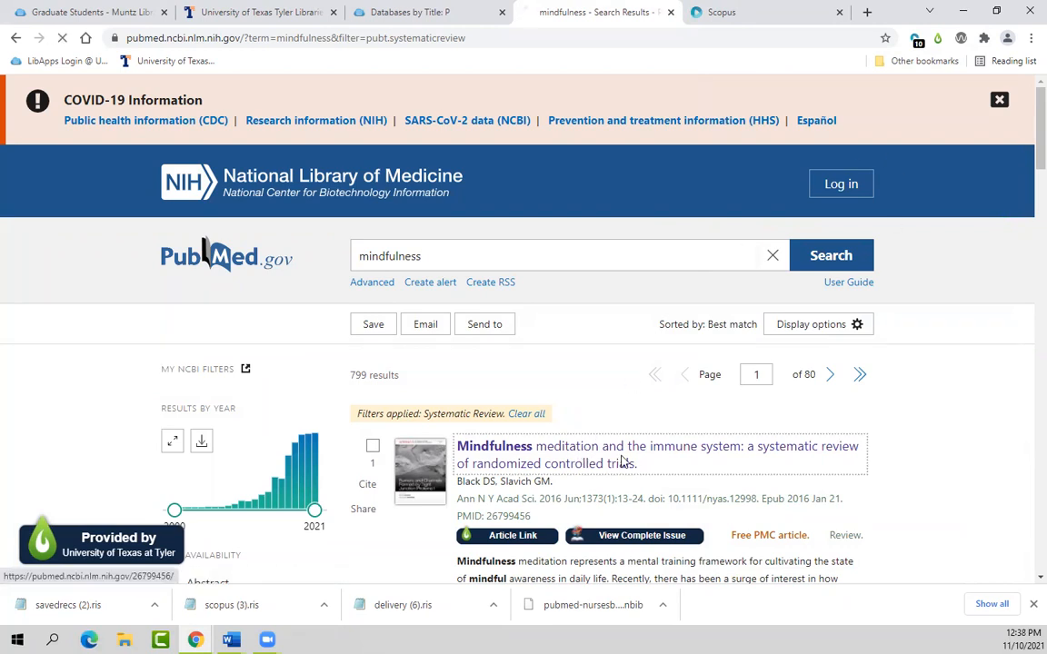
{"action": "scroll", "coordinate": [636, 495], "scroll_direction": "down", "scroll_amount": 2}
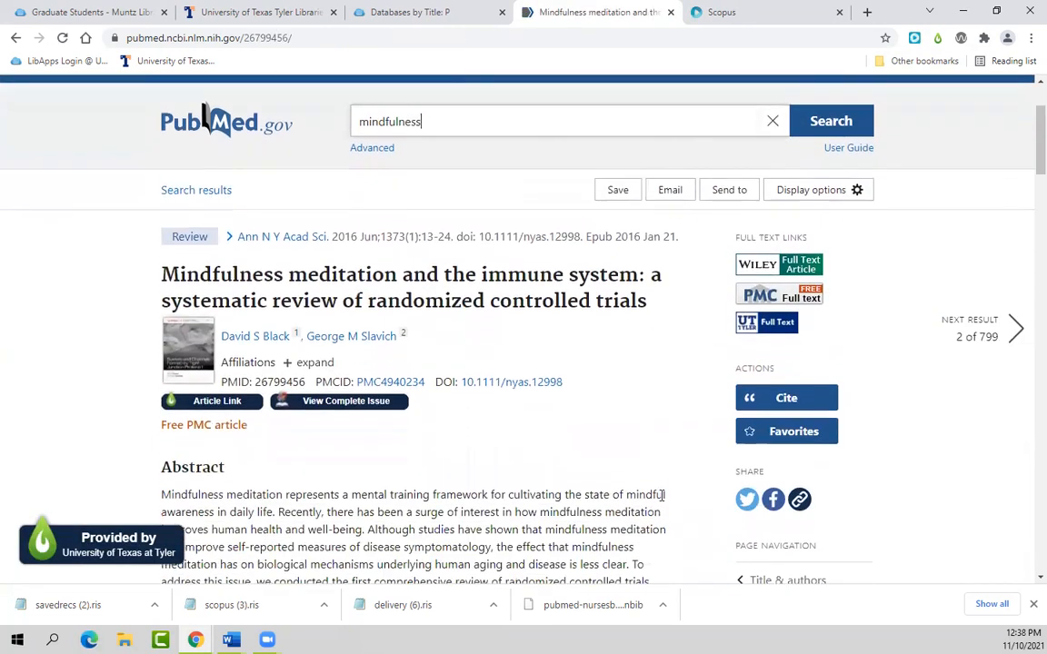
{"action": "scroll", "coordinate": [678, 470], "scroll_direction": "down", "scroll_amount": 1}
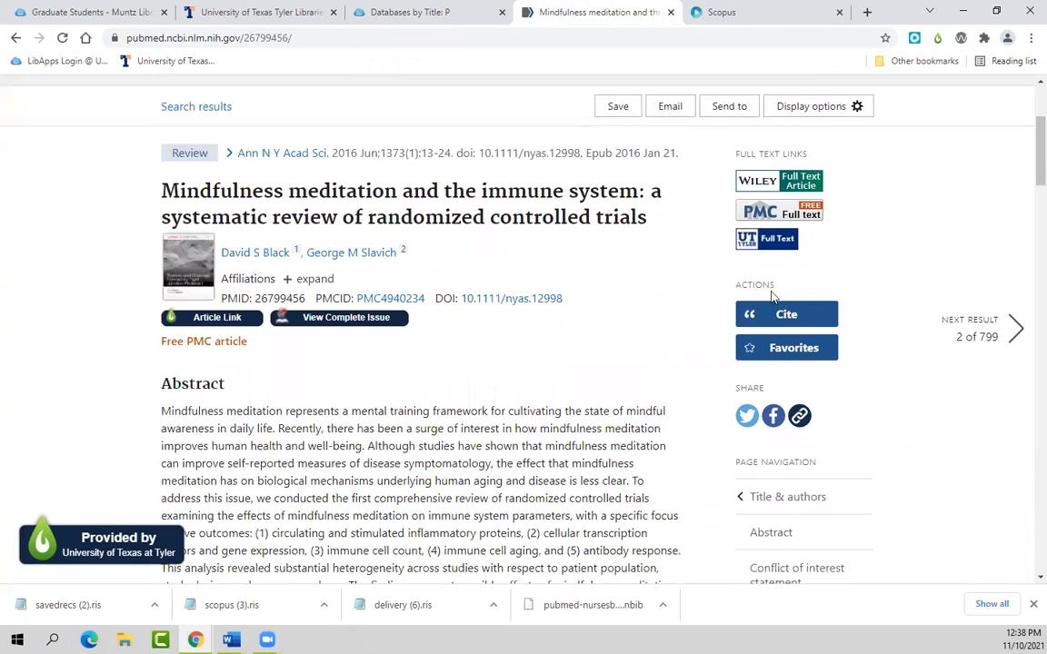
Step: Show the review's cited articles in the Sciwheel panel and look through the list
{"action": "left_click", "coordinate": [915, 38]}
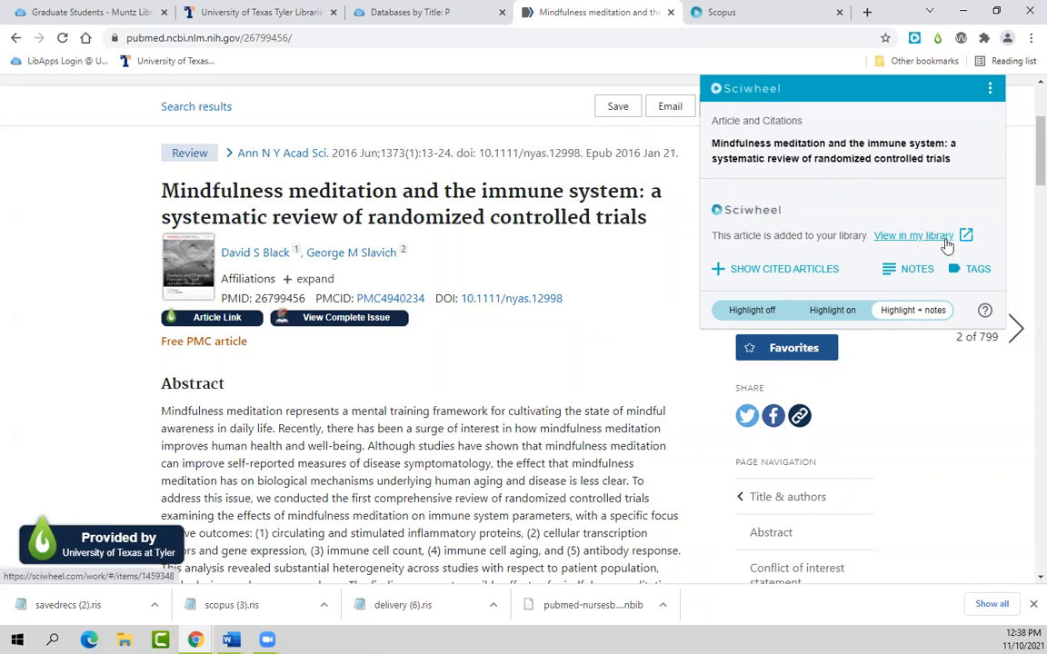
{"action": "left_click", "coordinate": [720, 271]}
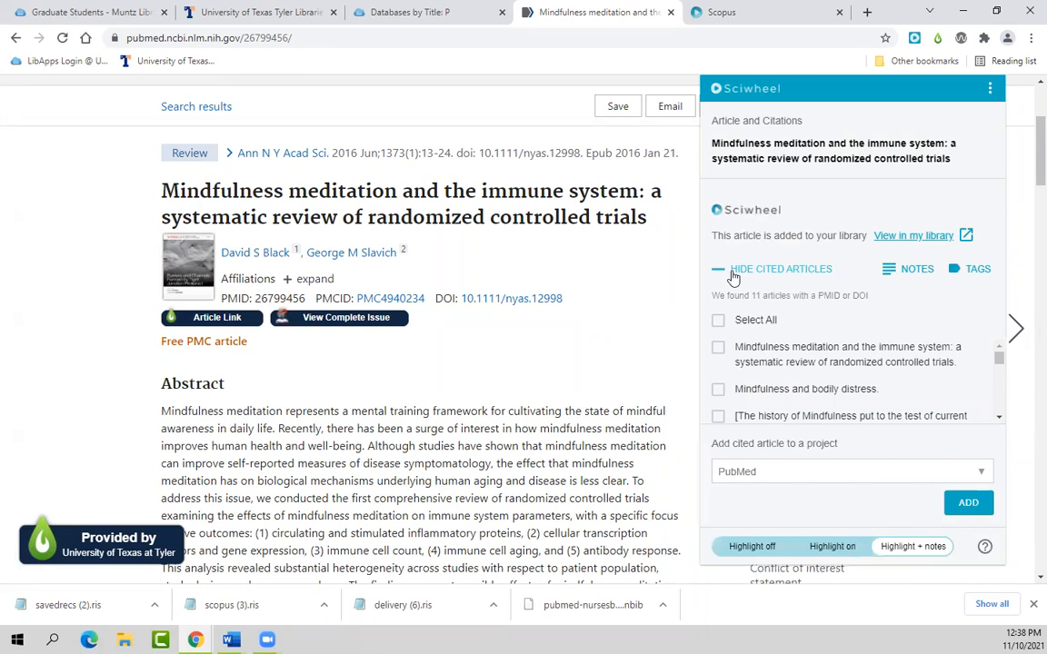
{"action": "scroll", "coordinate": [845, 350], "scroll_direction": "down", "scroll_amount": 2}
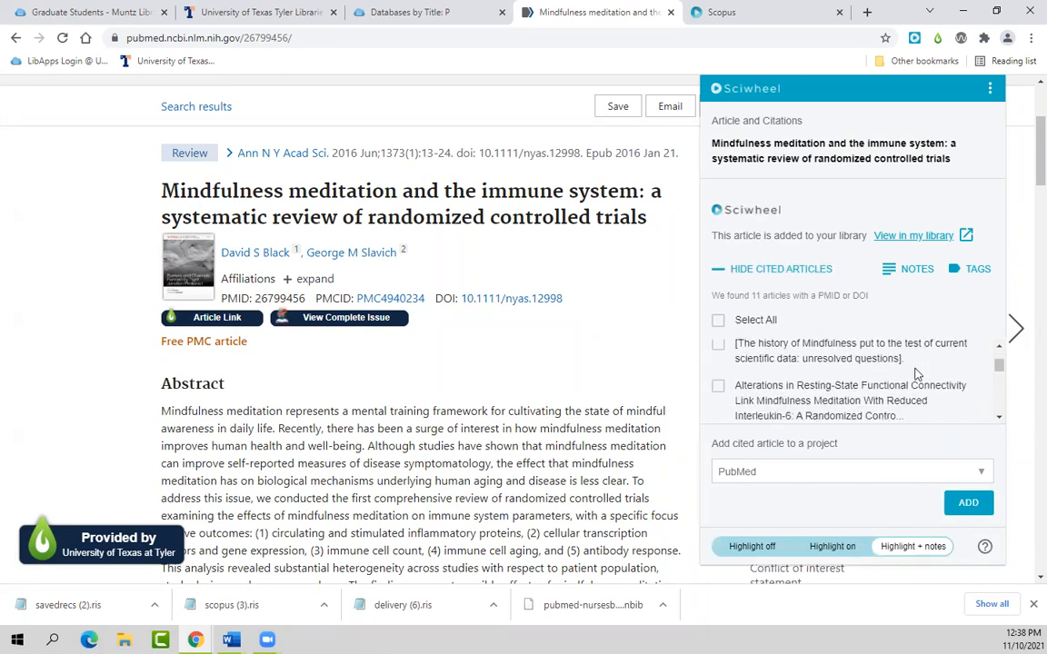
{"action": "scroll", "coordinate": [915, 378], "scroll_direction": "down", "scroll_amount": 2}
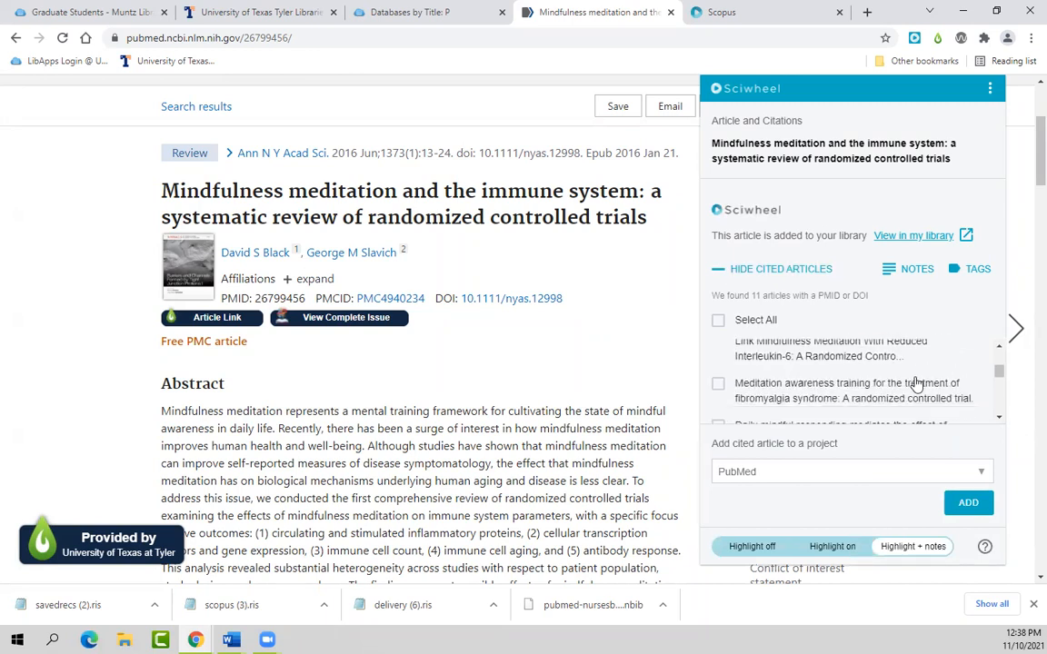
{"action": "left_click", "coordinate": [997, 419]}
{"action": "left_click", "coordinate": [998, 419]}
{"action": "left_click", "coordinate": [998, 419]}
{"action": "left_click", "coordinate": [999, 419]}
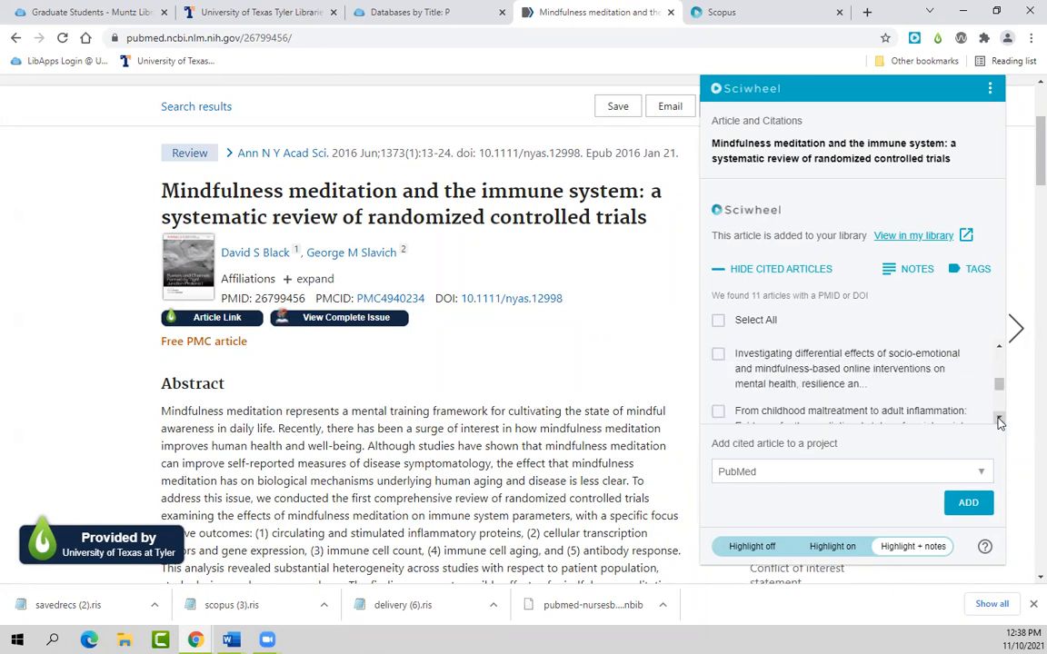
{"action": "left_click", "coordinate": [998, 419]}
{"action": "left_click", "coordinate": [999, 419]}
{"action": "left_click", "coordinate": [999, 418]}
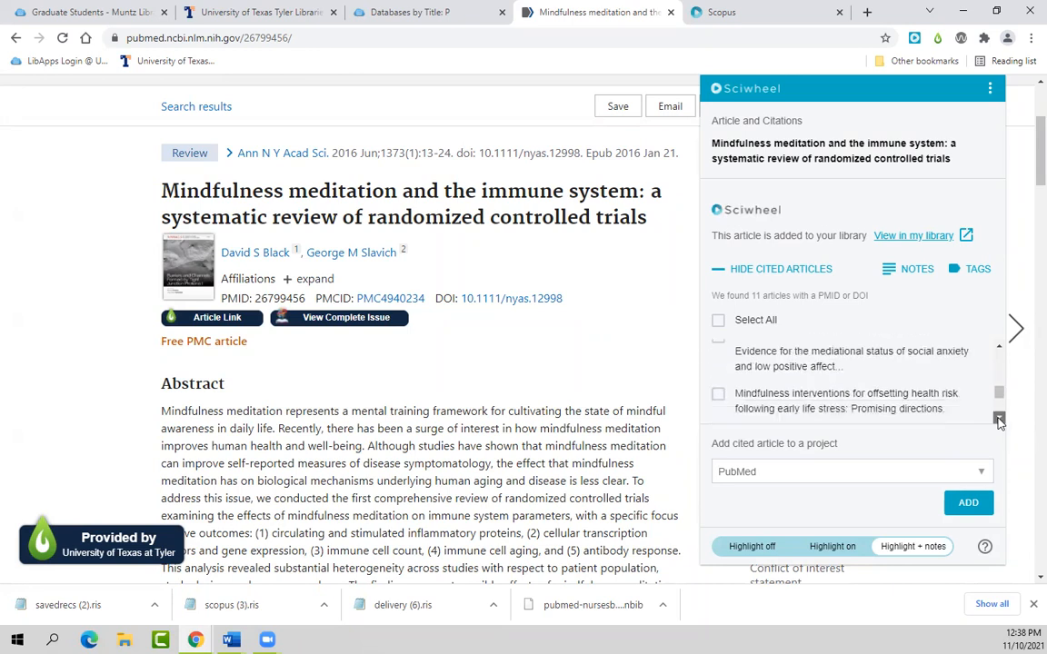
{"action": "left_click", "coordinate": [999, 418]}
{"action": "scroll", "coordinate": [998, 403], "scroll_direction": "up", "scroll_amount": 5}
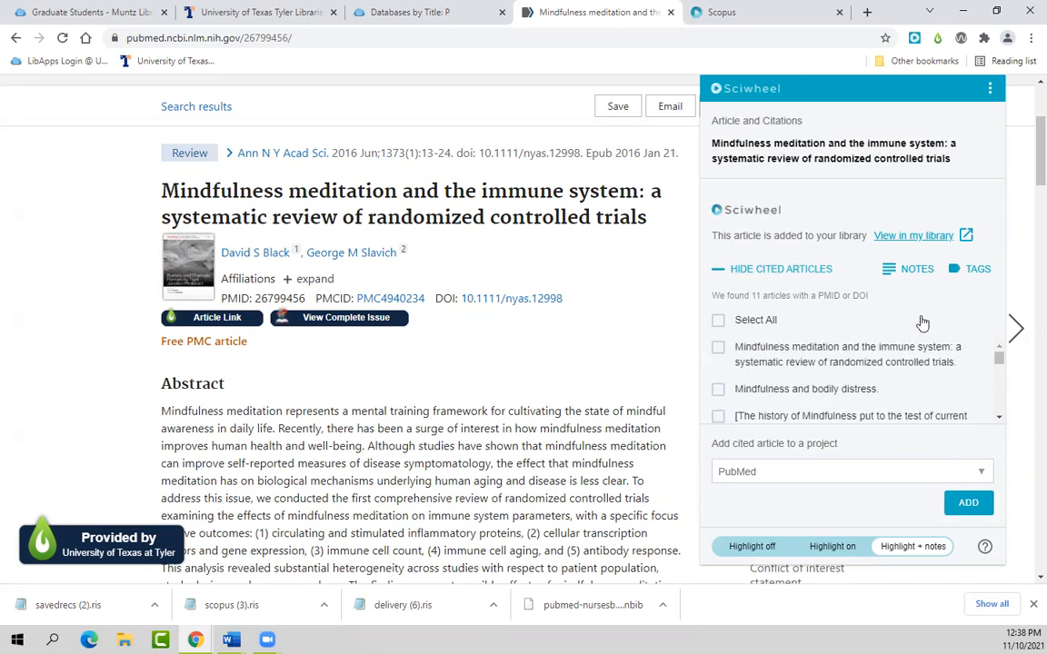
Step: Check the paper's Sciwheel notes, go back, and close the Sciwheel panel
{"action": "left_click", "coordinate": [915, 272]}
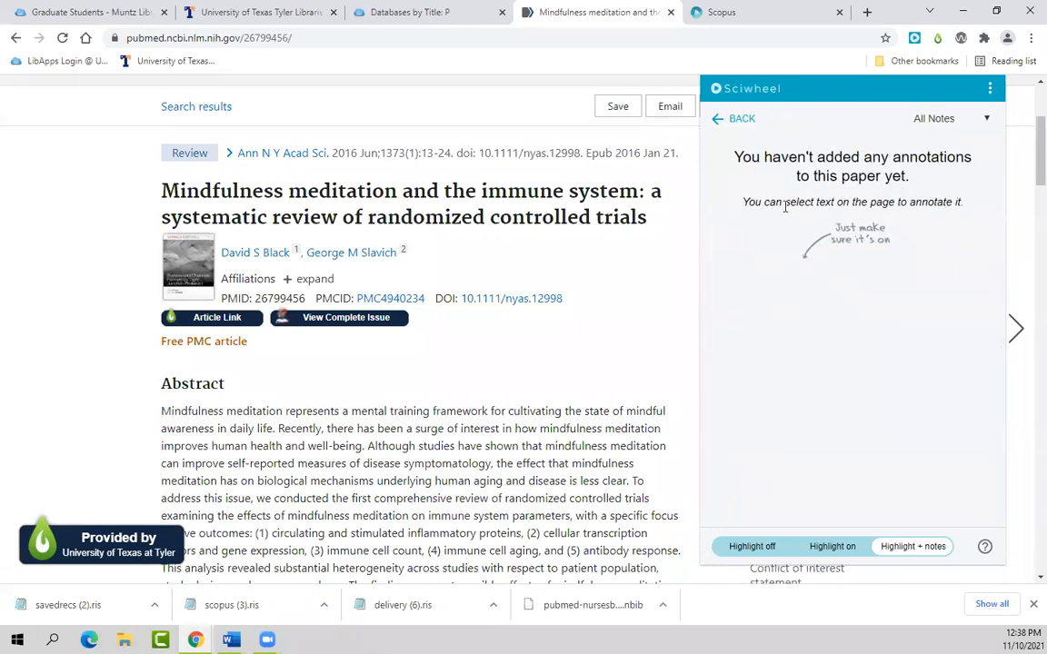
{"action": "left_click", "coordinate": [747, 122]}
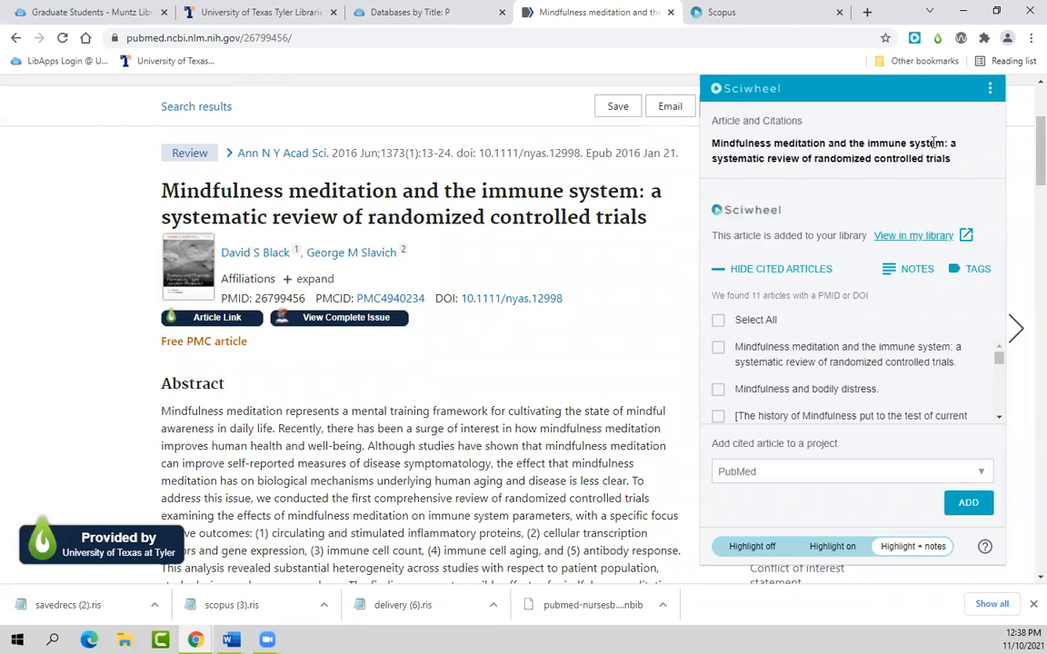
{"action": "left_click", "coordinate": [658, 242]}
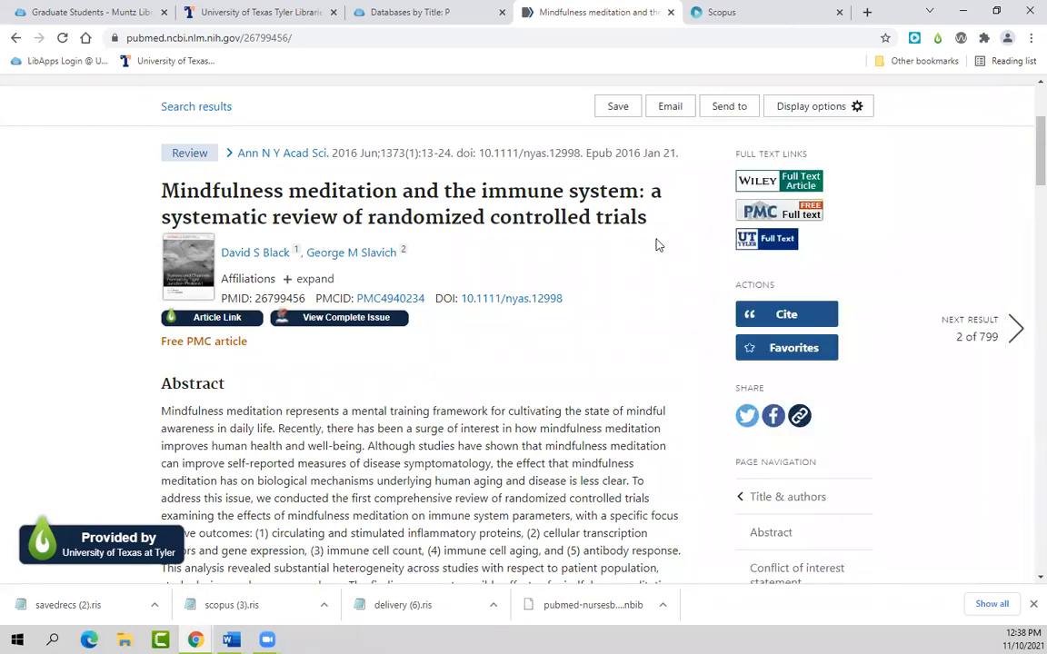
Step: Close the PubMed page and return to the library's A-Z database list
{"action": "left_click", "coordinate": [671, 16]}
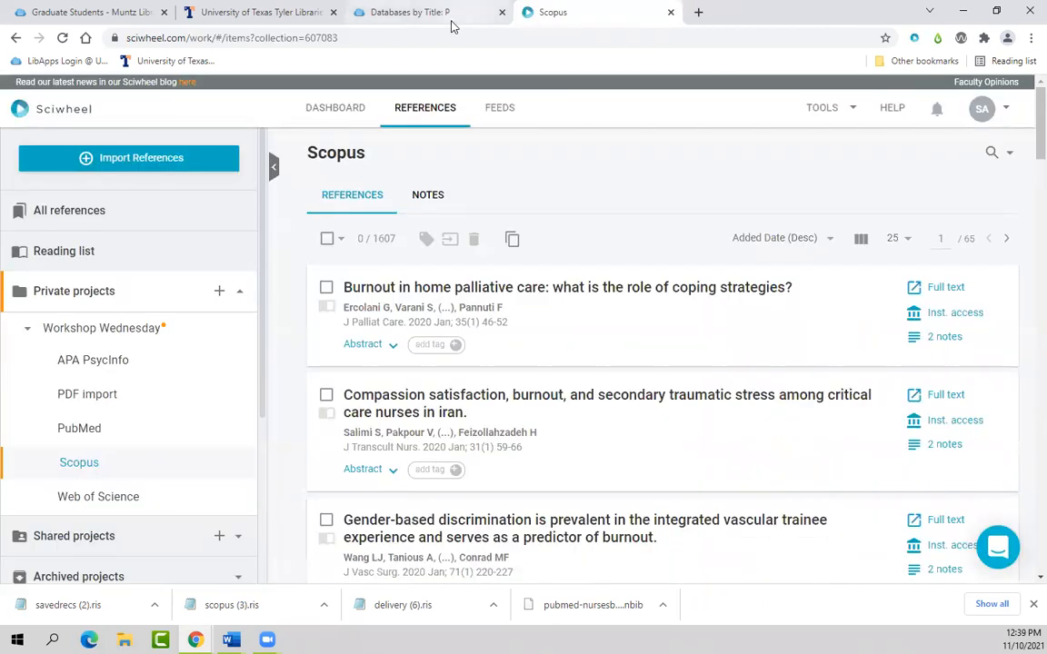
{"action": "left_click", "coordinate": [73, 462]}
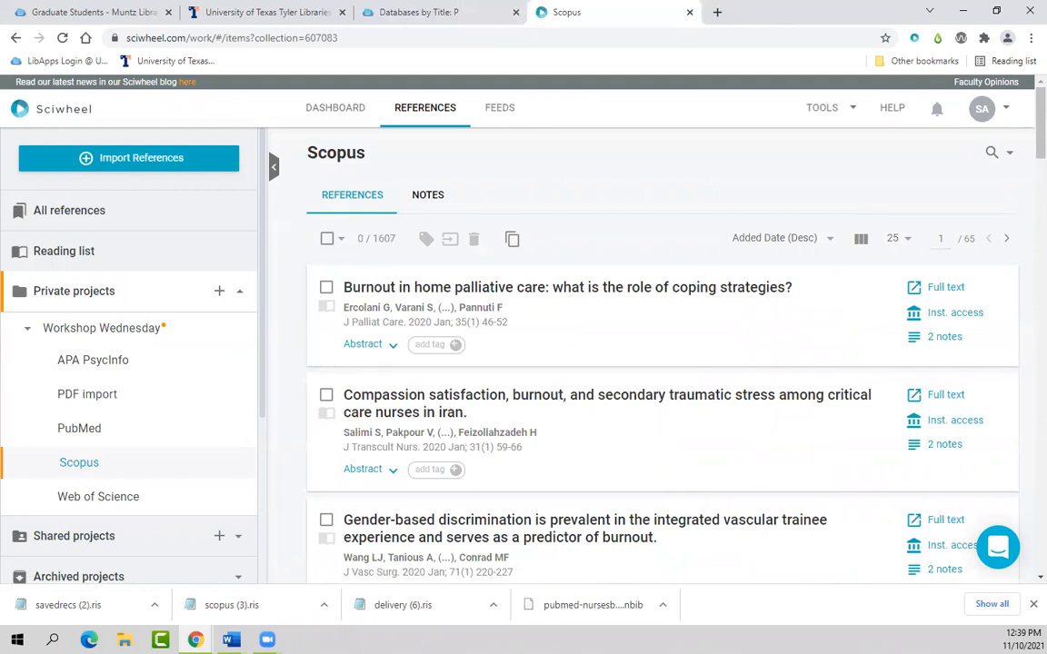
{"action": "key", "text": "alt+Tab"}
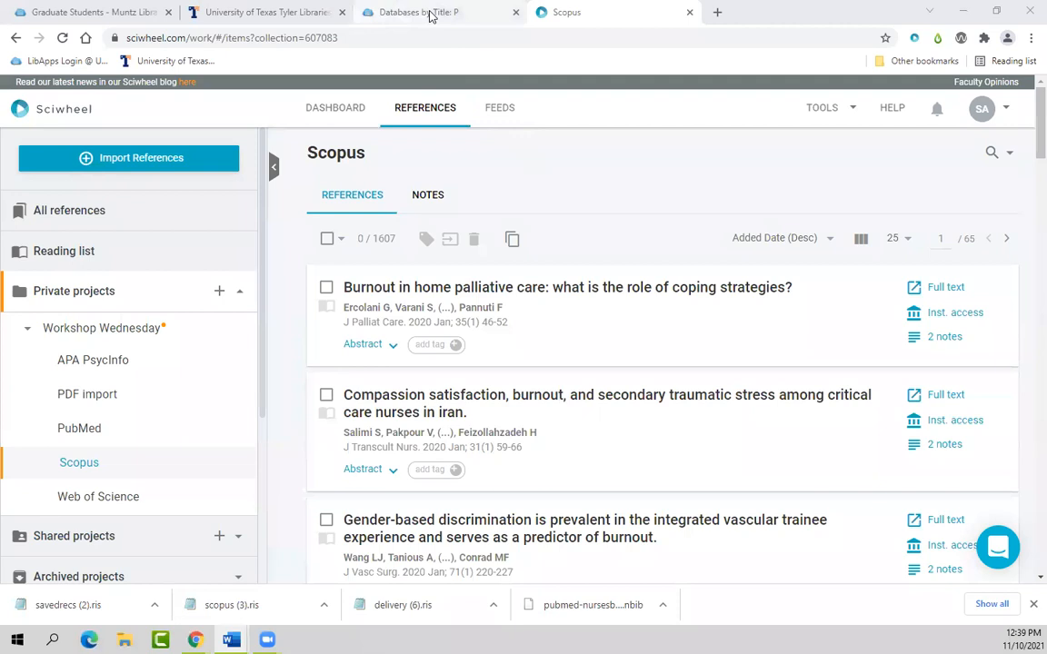
{"action": "left_click", "coordinate": [391, 13]}
{"action": "left_click", "coordinate": [515, 12]}
{"action": "left_click", "coordinate": [264, 13]}
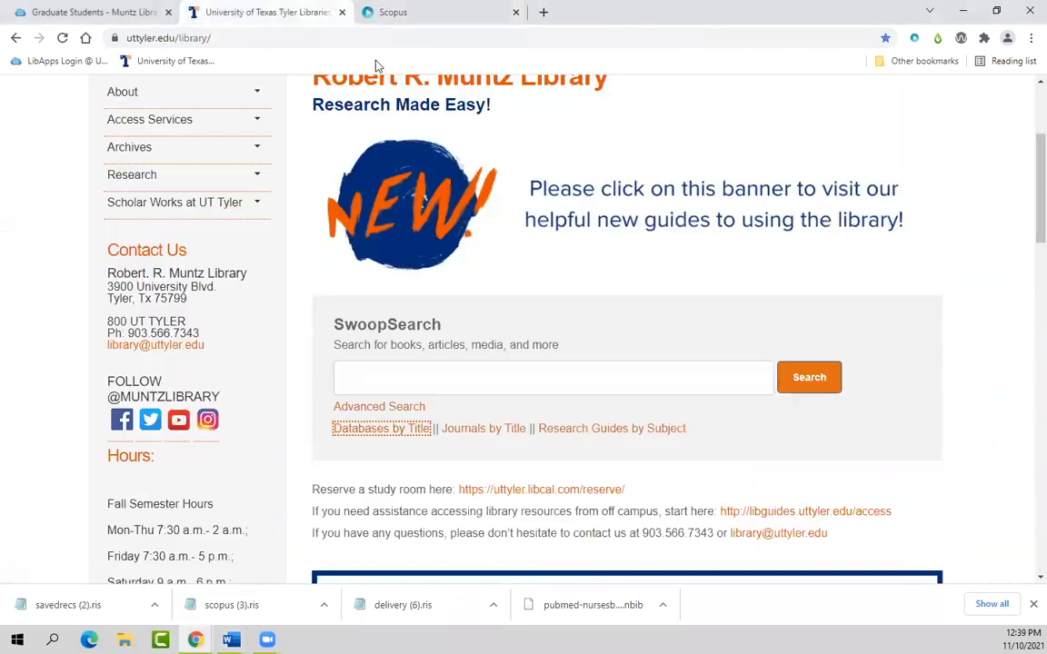
{"action": "left_click", "coordinate": [378, 429]}
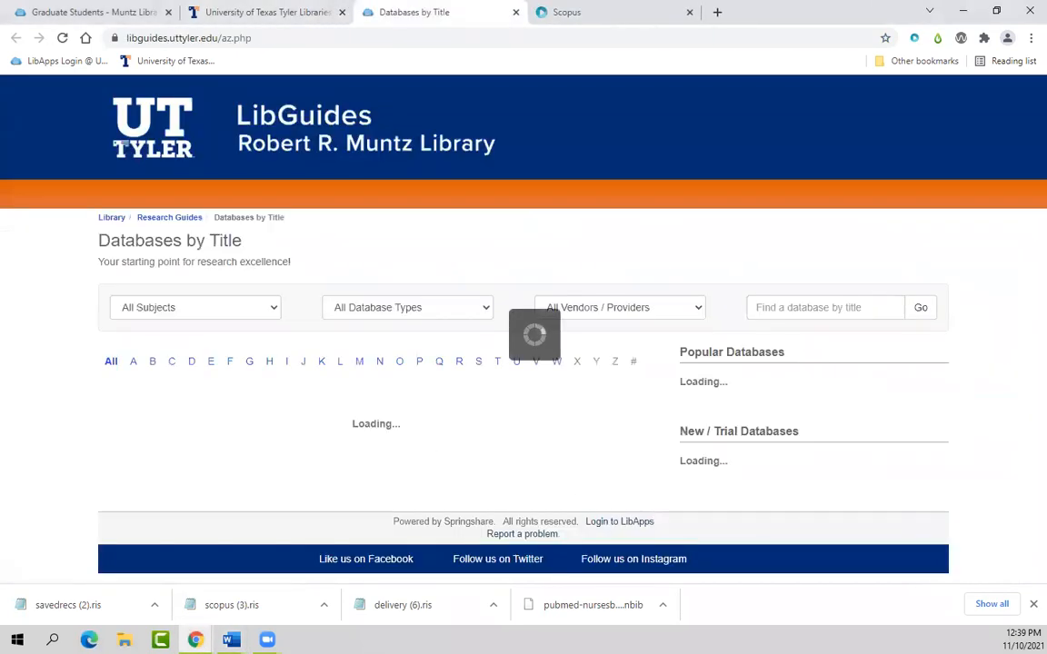
{"action": "left_click", "coordinate": [1033, 604]}
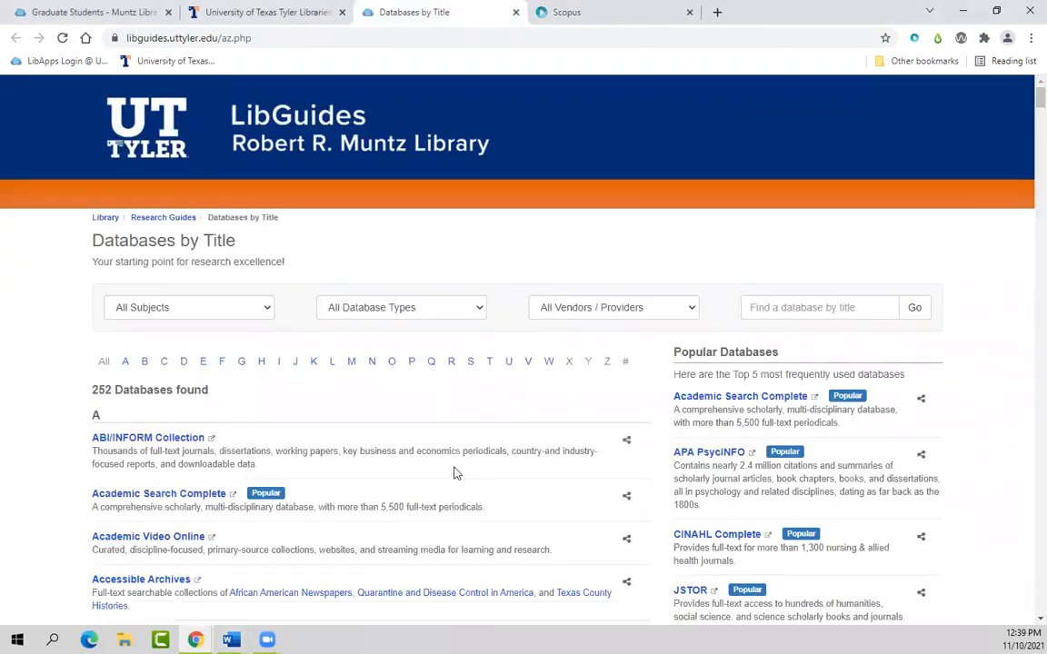
Step: Open APA PsycINFO and search for 'mindfulness'
{"action": "left_click", "coordinate": [718, 452]}
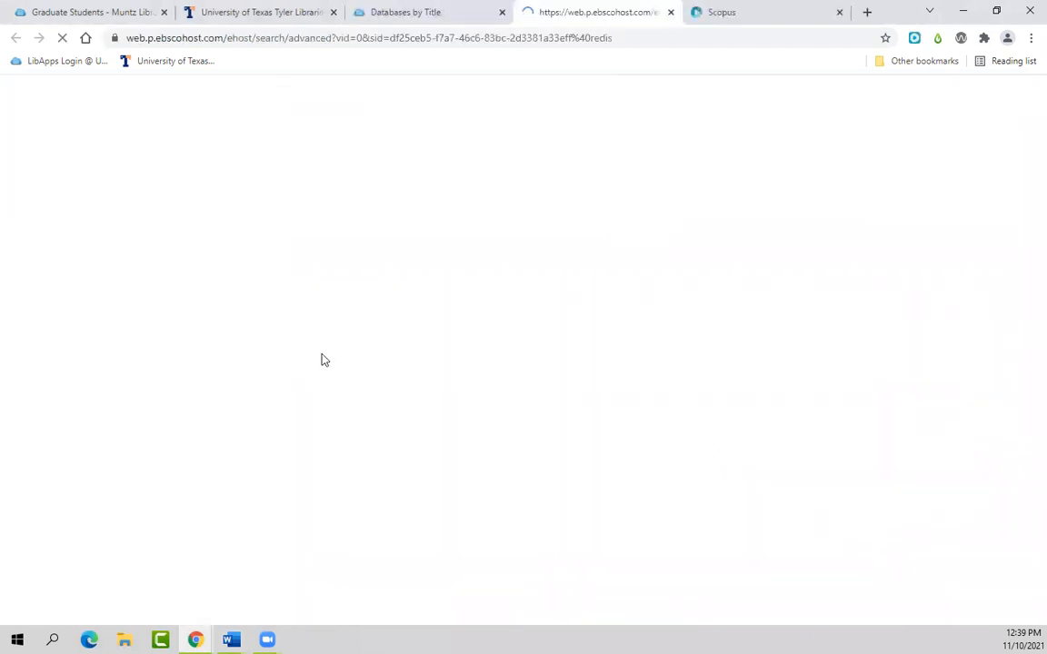
{"action": "left_click", "coordinate": [242, 178]}
{"action": "type", "text": "mindfulness"}
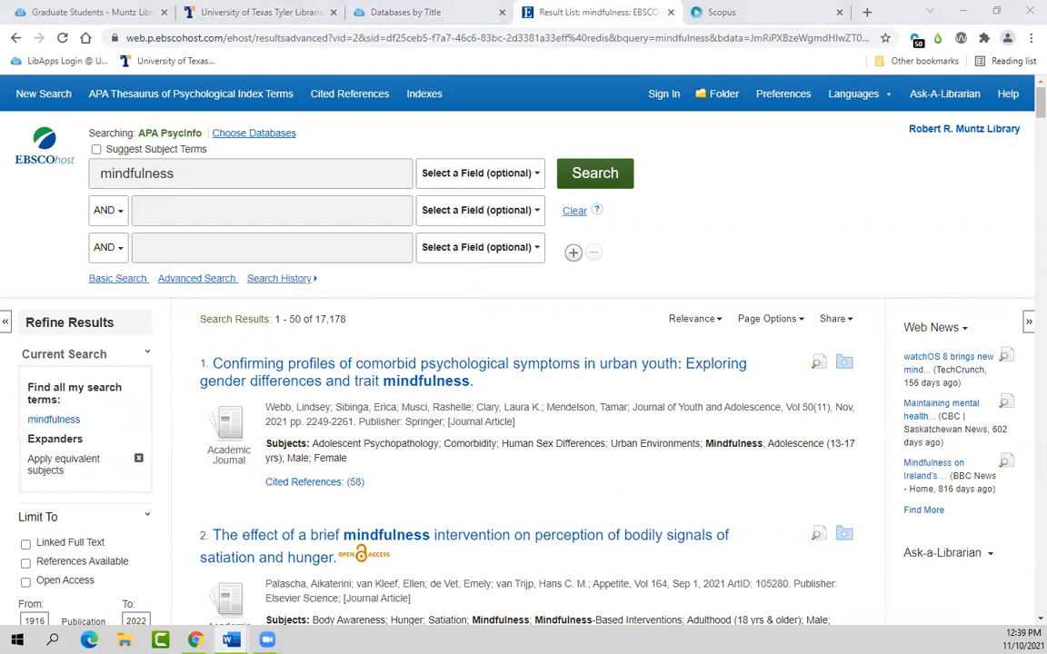
Step: Limit the mindfulness results to Linked Full Text (4,058) and dismiss Sciwheel's 50-reference list
{"action": "left_click", "coordinate": [25, 546]}
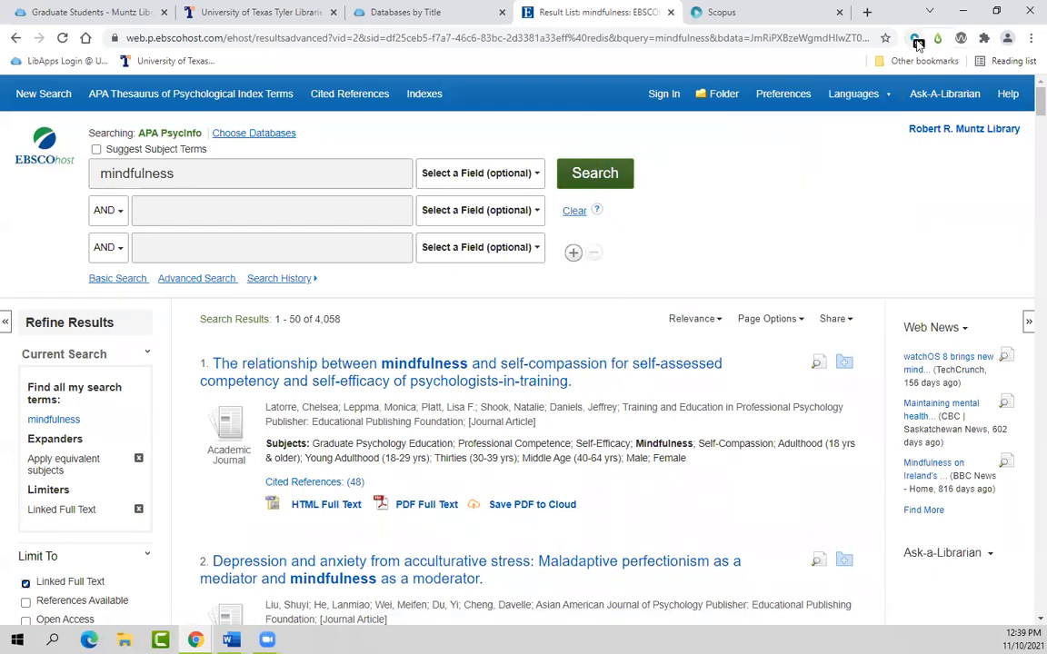
{"action": "left_click", "coordinate": [916, 41]}
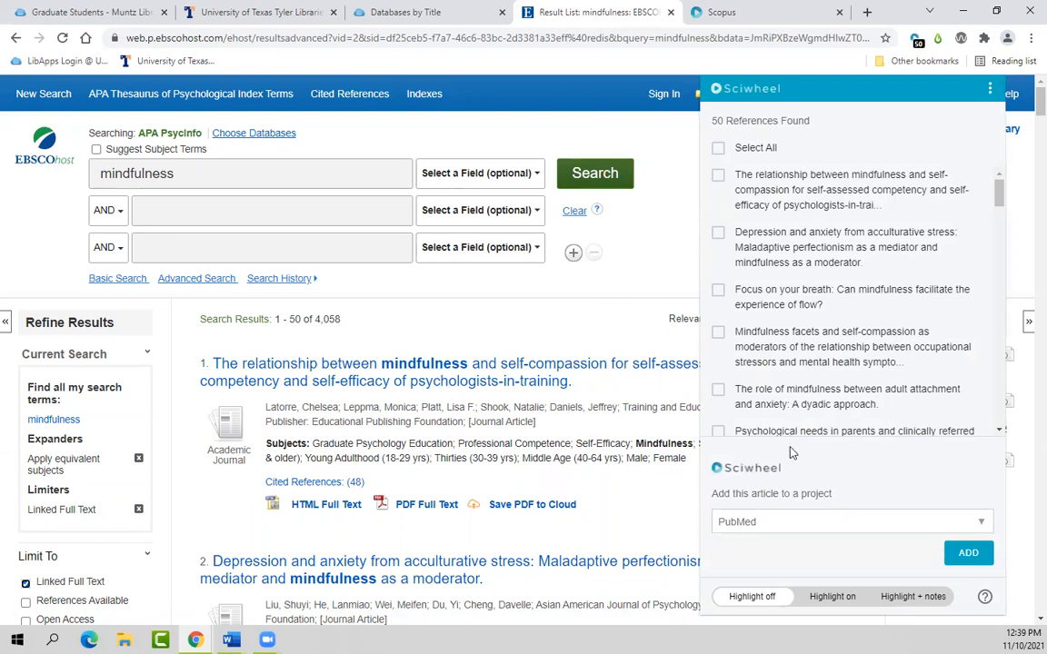
{"action": "scroll", "coordinate": [795, 368], "scroll_direction": "down", "scroll_amount": 3}
{"action": "scroll", "coordinate": [798, 371], "scroll_direction": "down", "scroll_amount": 2}
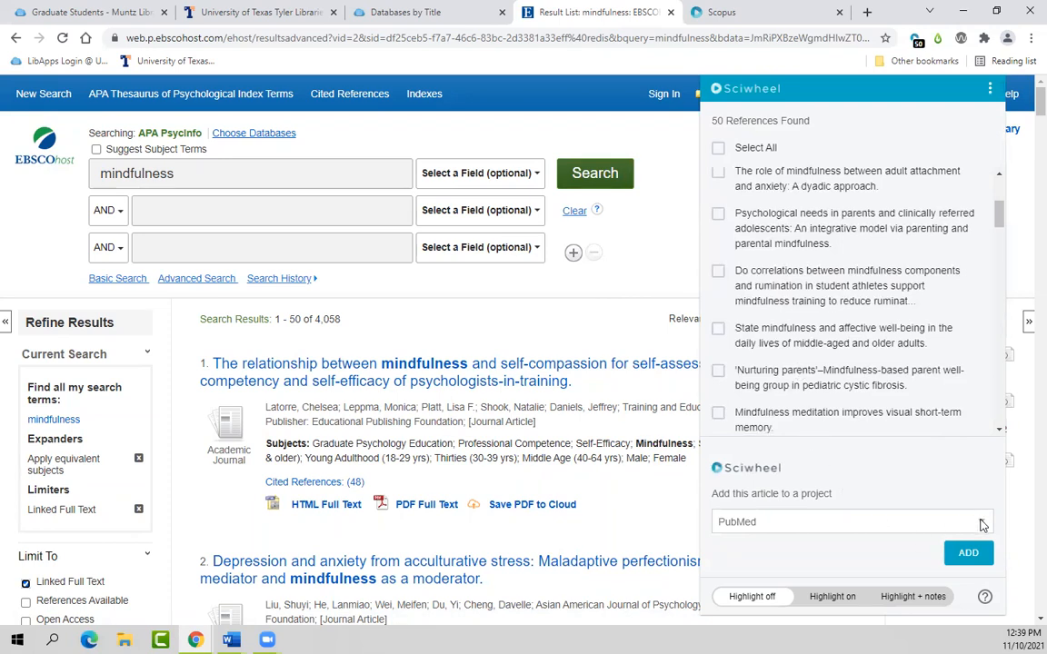
{"action": "left_click", "coordinate": [514, 314]}
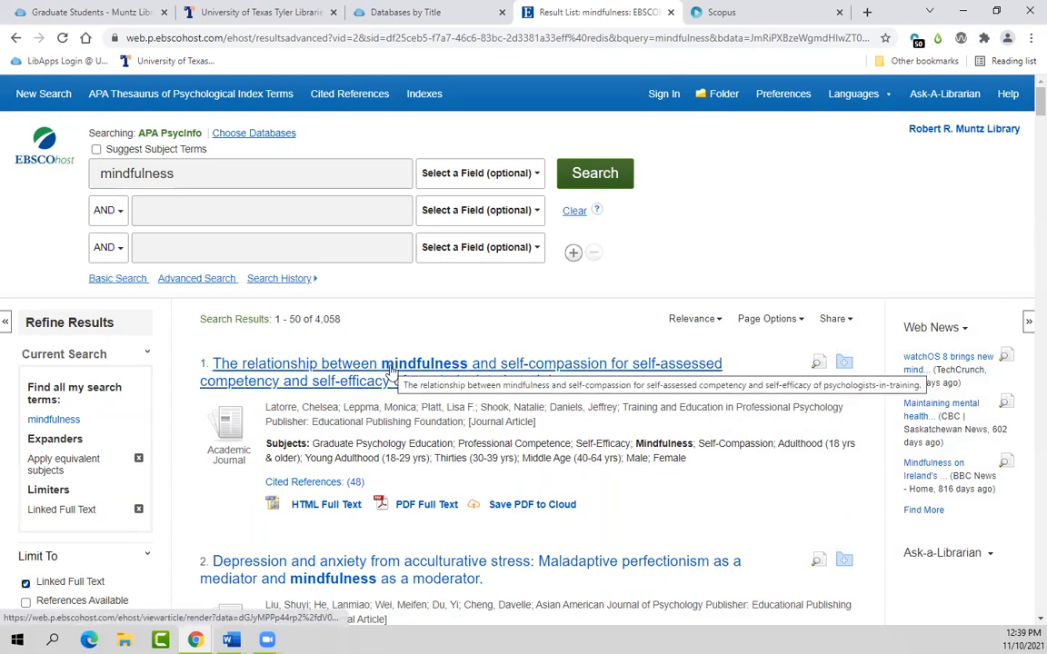
Step: Add the first result, the mindfulness and self-compassion article, to Sciwheel's APA PsycInfo project
{"action": "left_click", "coordinate": [390, 373]}
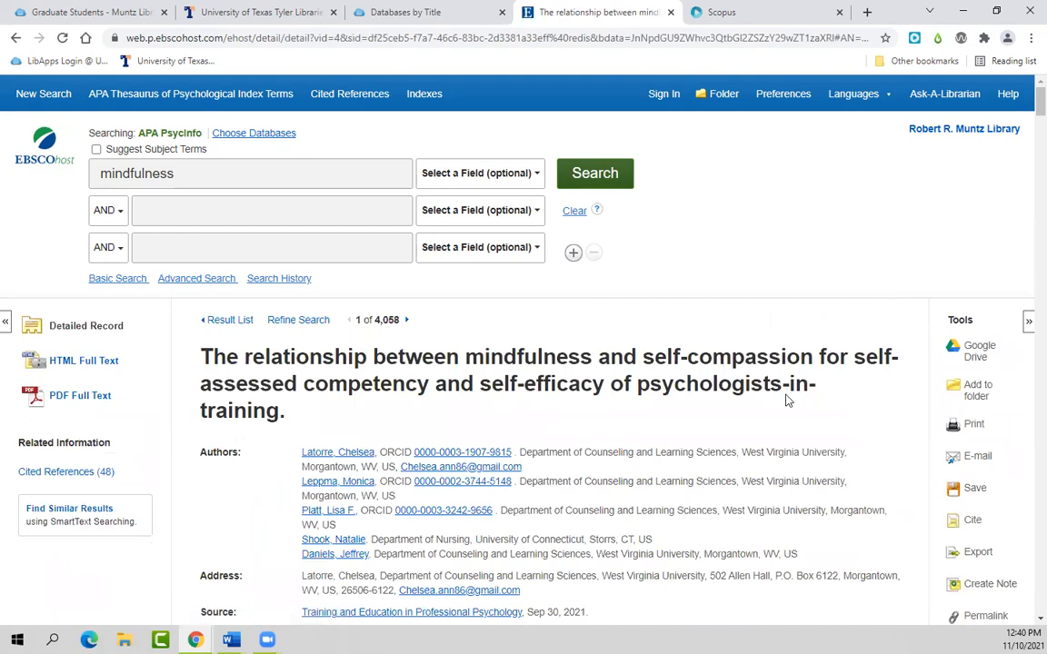
{"action": "scroll", "coordinate": [787, 401], "scroll_direction": "down", "scroll_amount": 2}
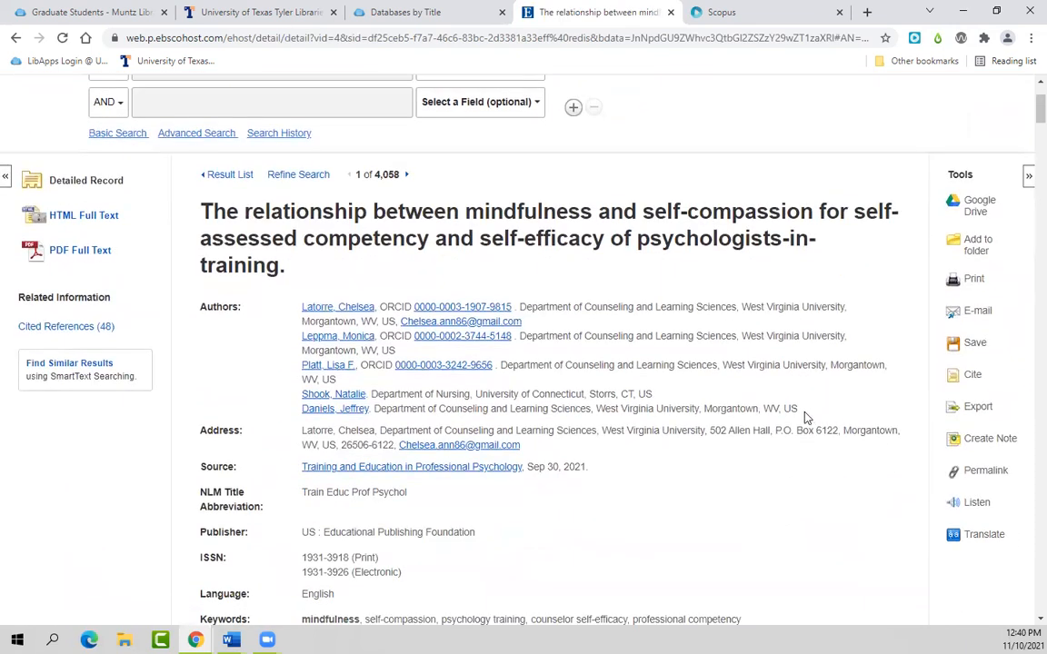
{"action": "left_click", "coordinate": [914, 39]}
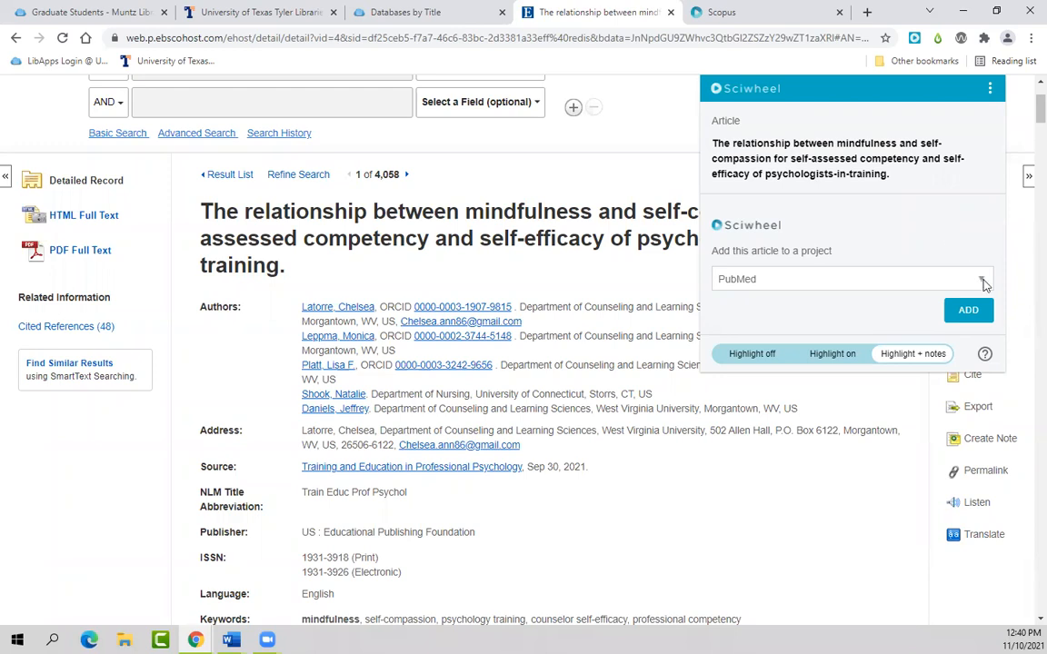
{"action": "left_click", "coordinate": [926, 281]}
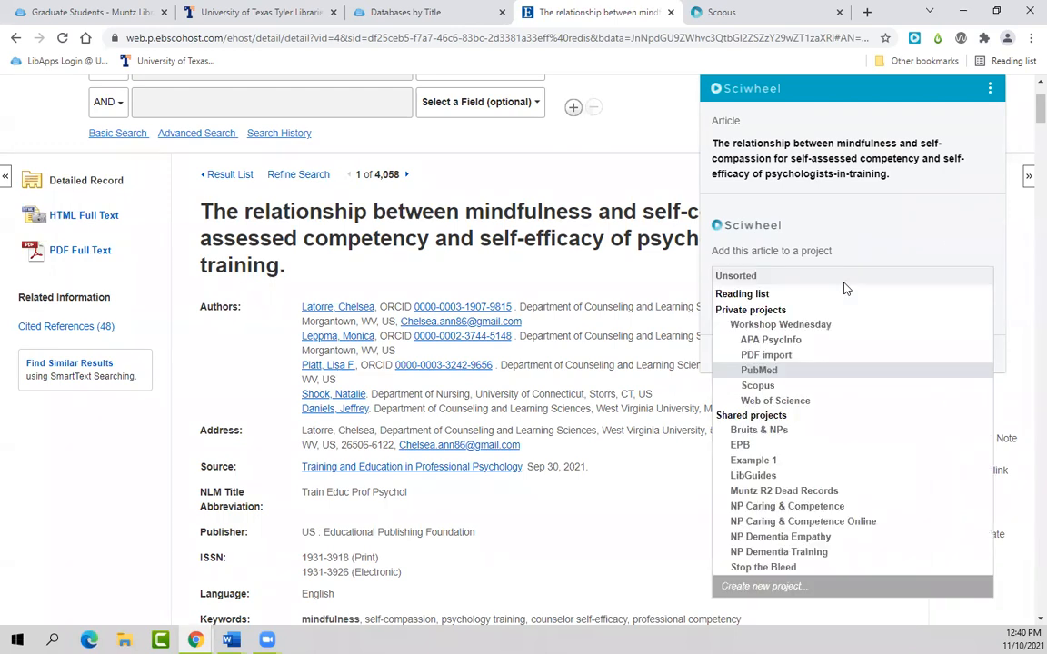
{"action": "left_click", "coordinate": [776, 341]}
{"action": "left_click", "coordinate": [980, 313]}
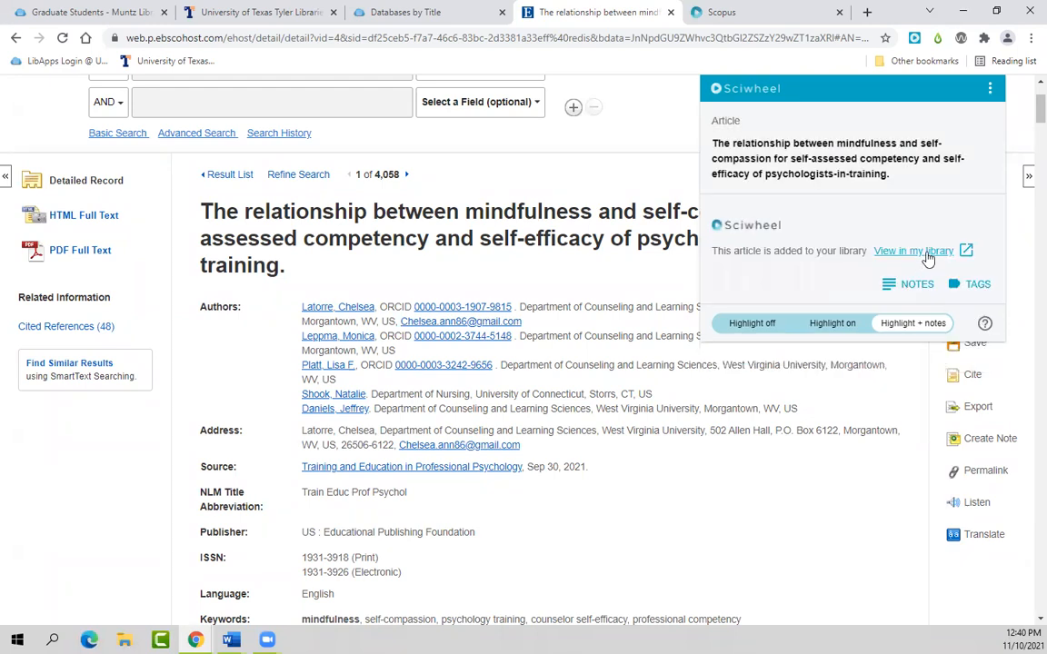
{"action": "left_click", "coordinate": [15, 42]}
Step: Open the acculturative stress article's PDF full text and add it to the APA PsycInfo project
{"action": "scroll", "coordinate": [533, 347], "scroll_direction": "down", "scroll_amount": 1}
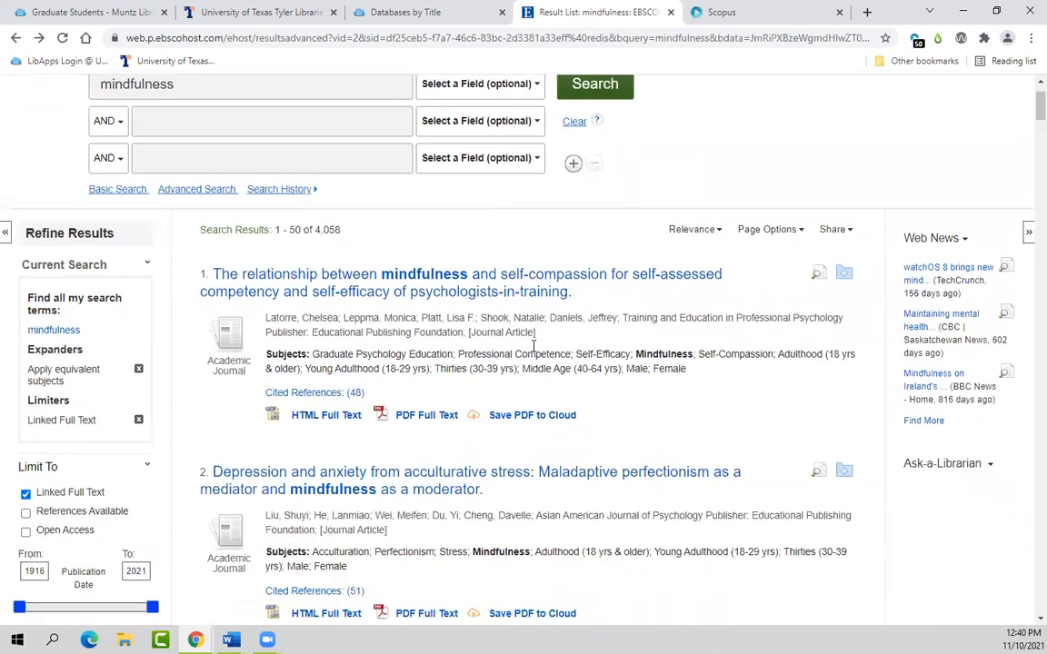
{"action": "scroll", "coordinate": [534, 346], "scroll_direction": "down", "scroll_amount": 2}
{"action": "left_click", "coordinate": [468, 359]}
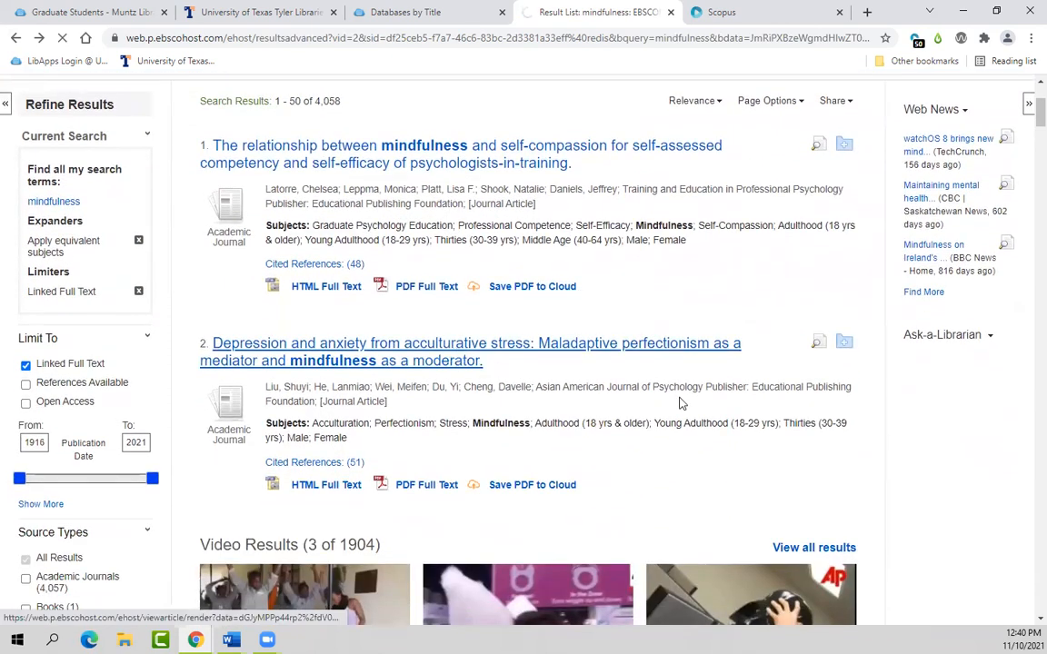
{"action": "scroll", "coordinate": [680, 403], "scroll_direction": "down", "scroll_amount": 1}
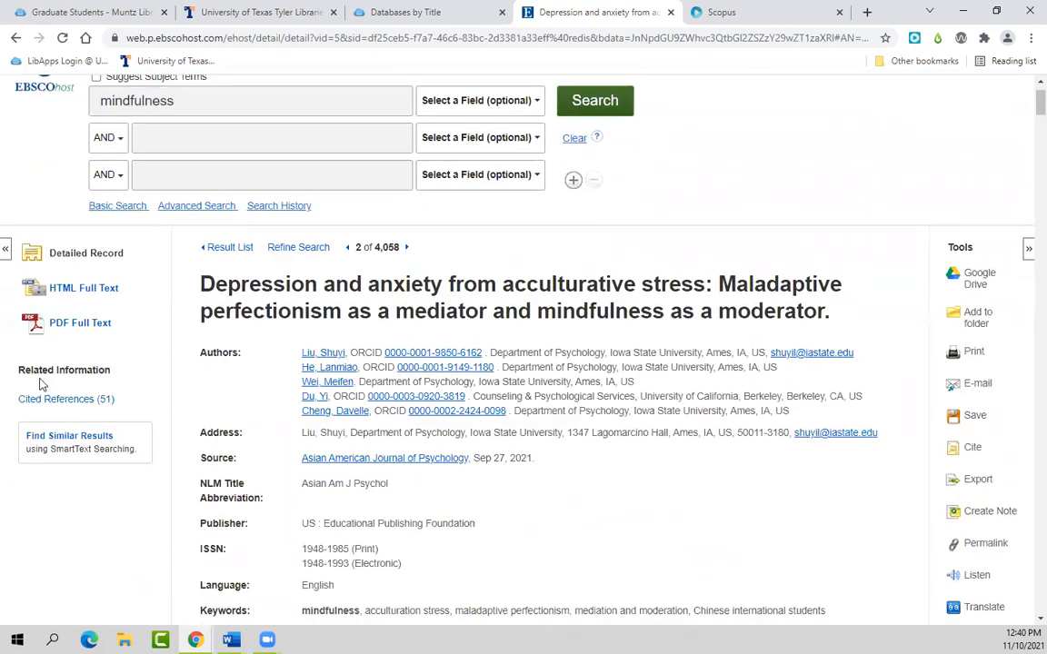
{"action": "left_click", "coordinate": [77, 326]}
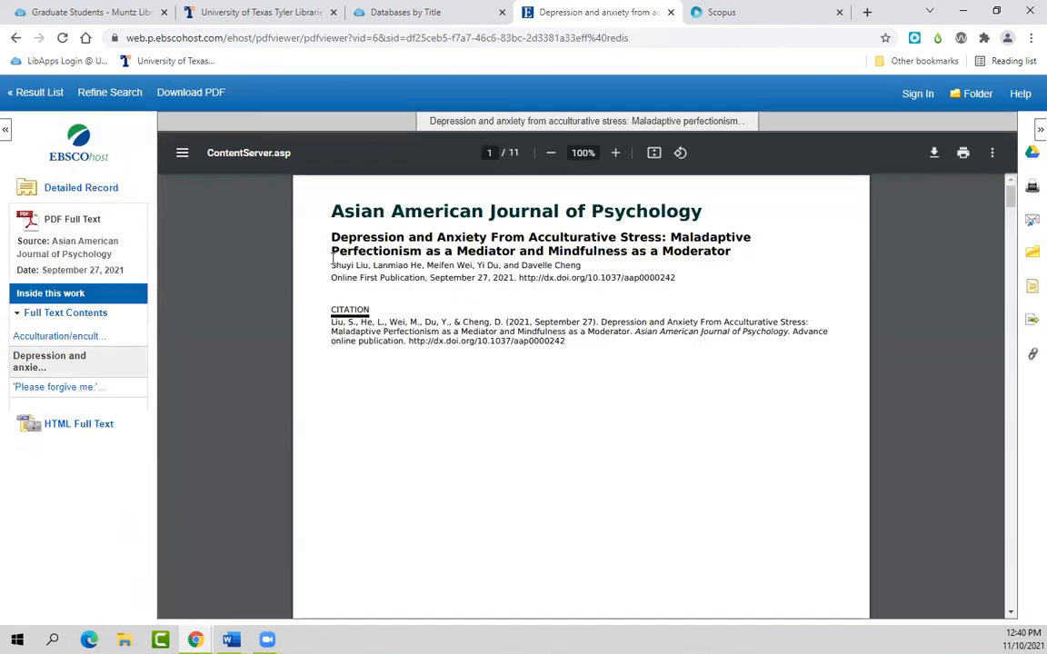
{"action": "left_click", "coordinate": [914, 39]}
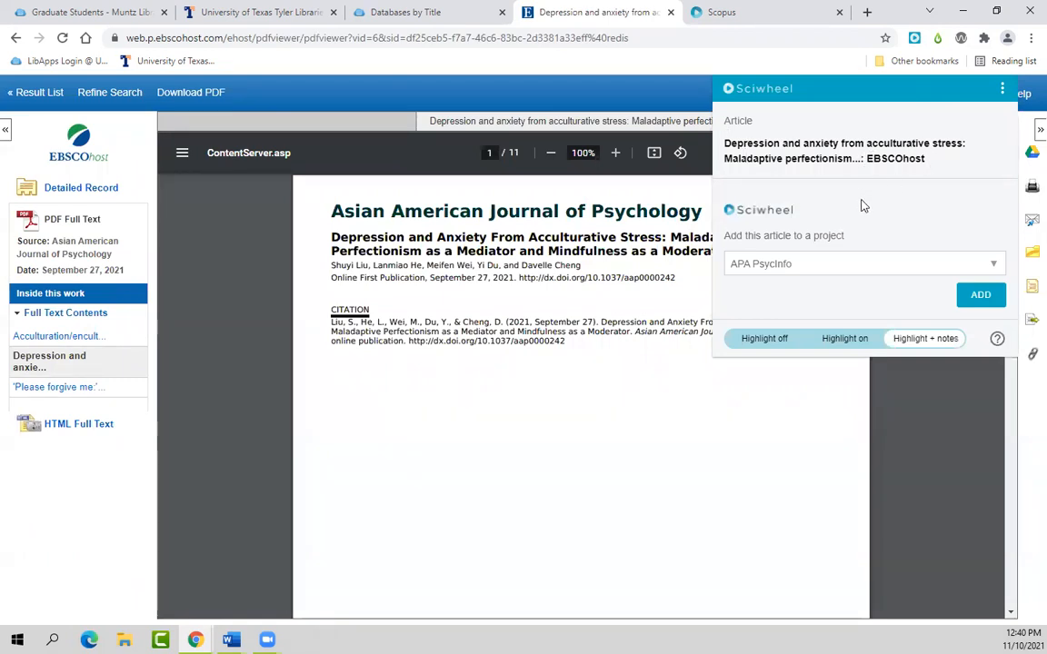
{"action": "left_click", "coordinate": [981, 297]}
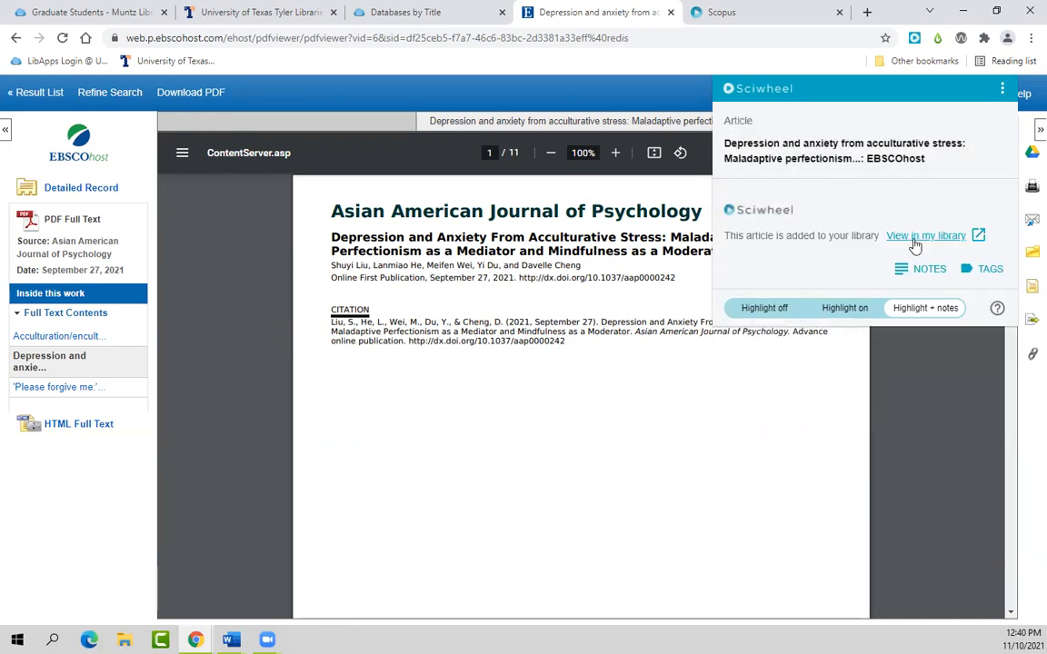
{"action": "left_click", "coordinate": [915, 236]}
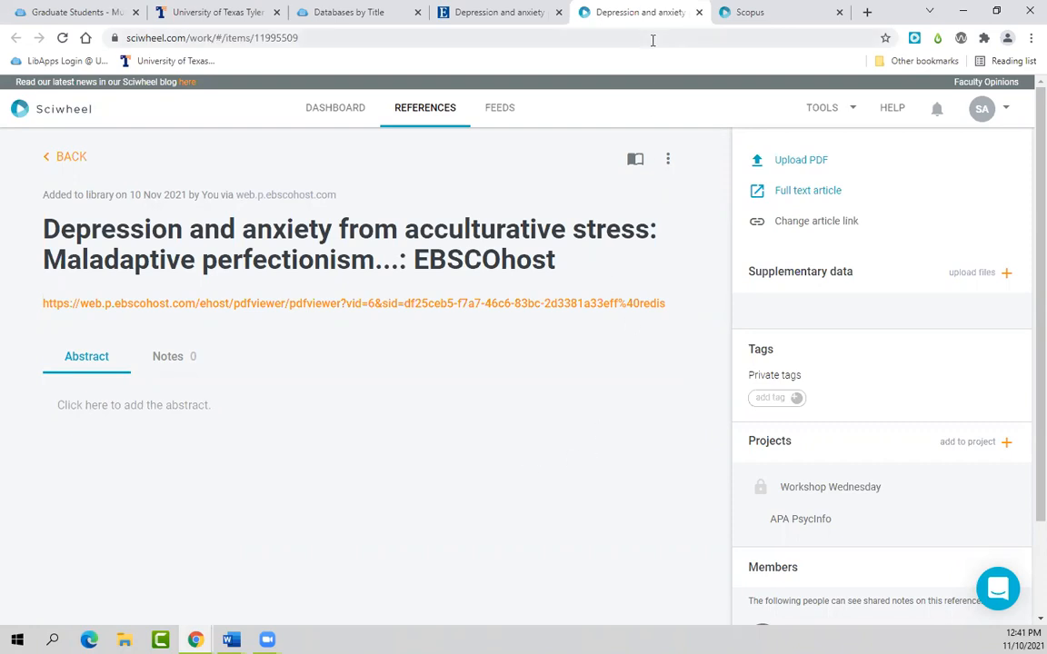
{"action": "left_click", "coordinate": [698, 13]}
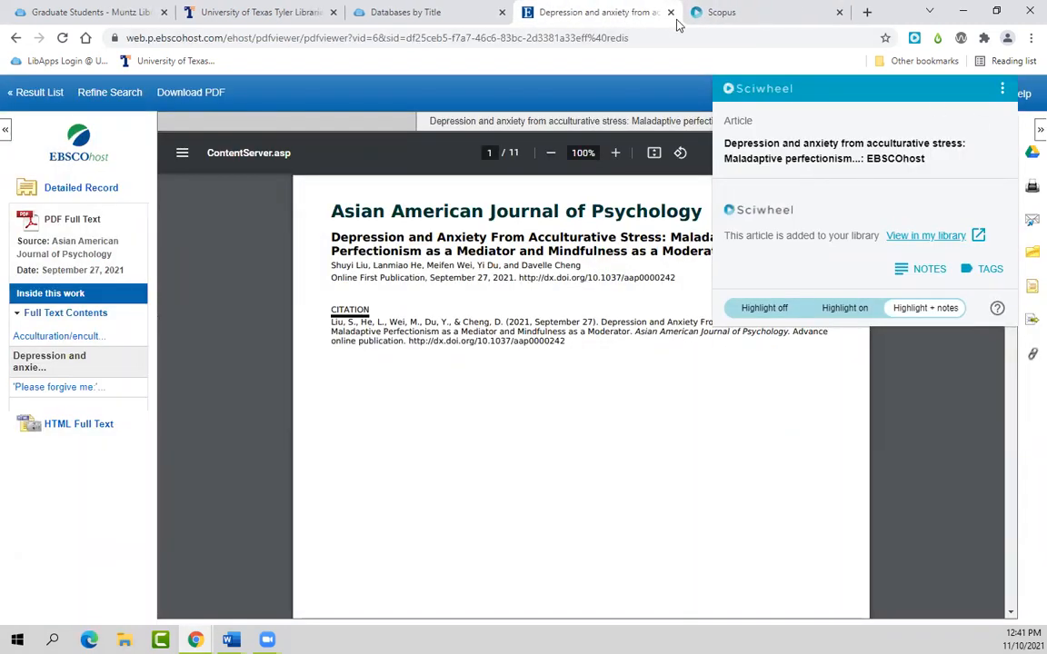
Step: Close the old tabs and open Scopus from the library's Databases by Title S list
{"action": "left_click", "coordinate": [558, 12]}
{"action": "left_click", "coordinate": [412, 12]}
{"action": "left_click", "coordinate": [501, 12]}
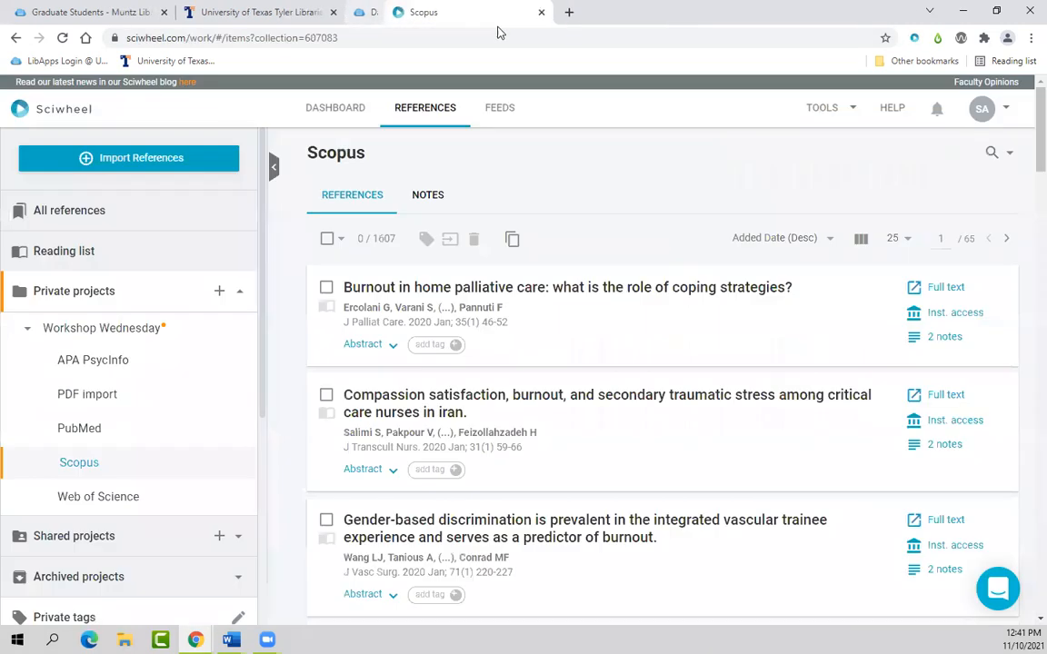
{"action": "left_click", "coordinate": [304, 12]}
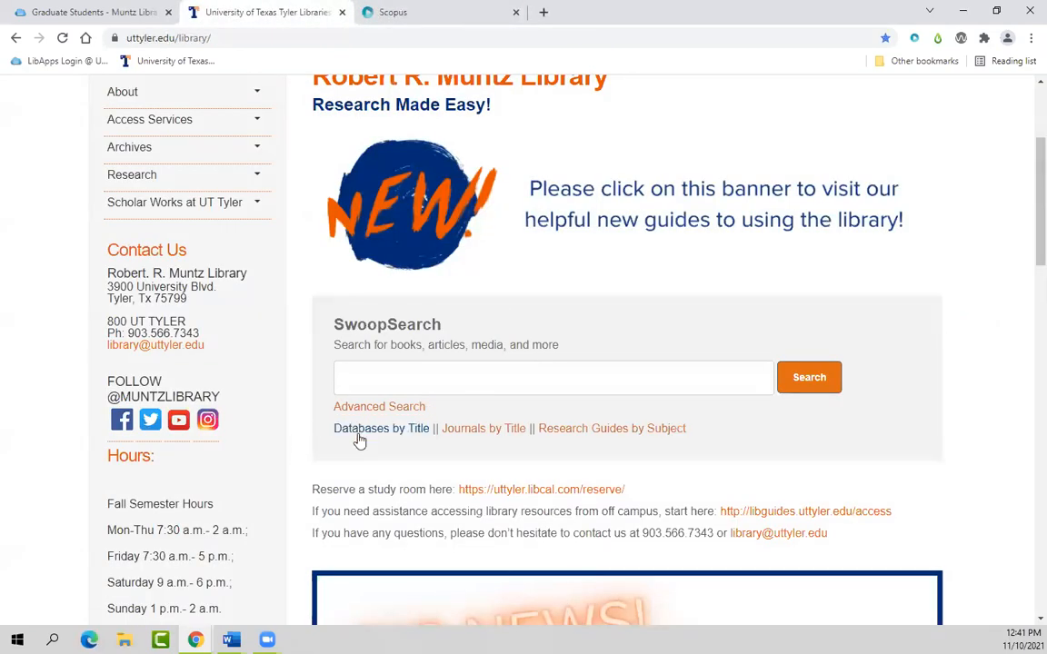
{"action": "left_click", "coordinate": [358, 431]}
{"action": "left_click", "coordinate": [472, 362]}
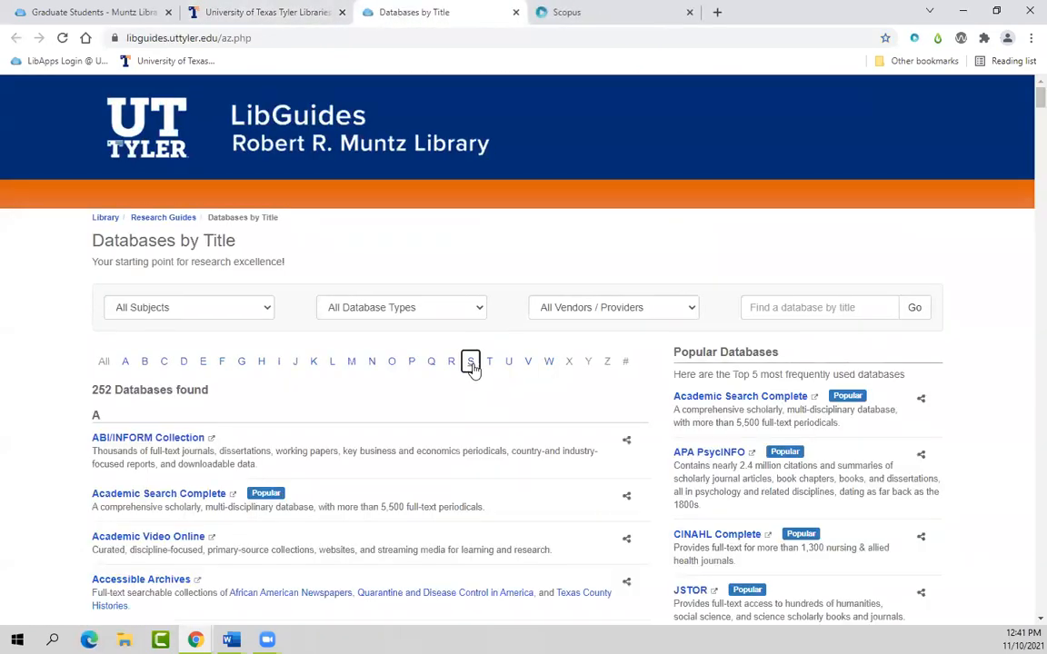
{"action": "scroll", "coordinate": [157, 569], "scroll_direction": "down", "scroll_amount": 2}
{"action": "scroll", "coordinate": [156, 570], "scroll_direction": "down", "scroll_amount": 8}
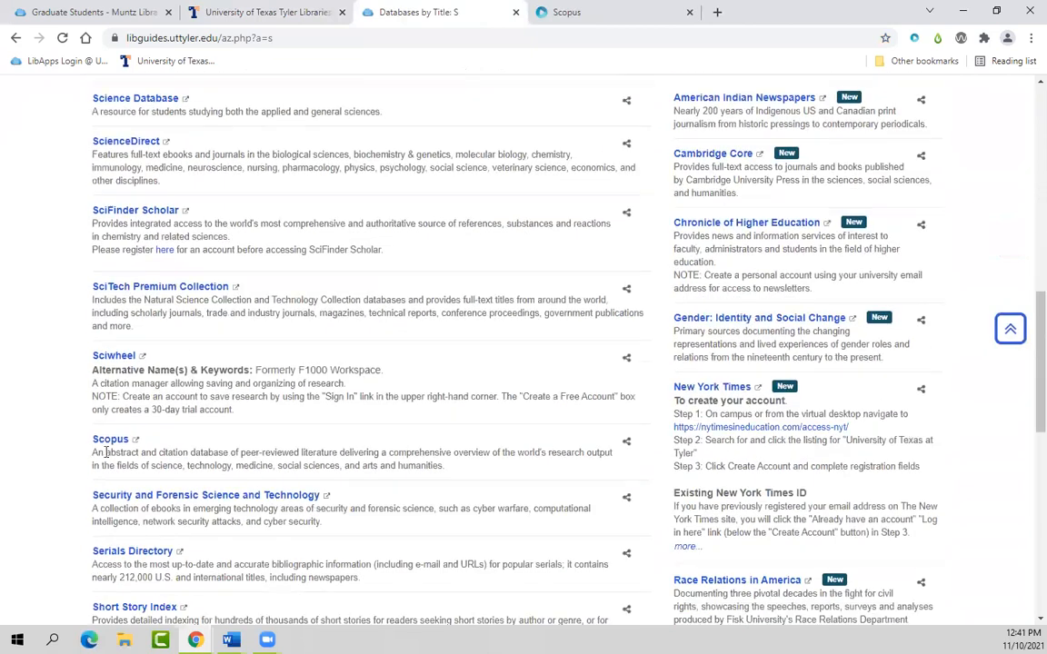
{"action": "left_click", "coordinate": [108, 442]}
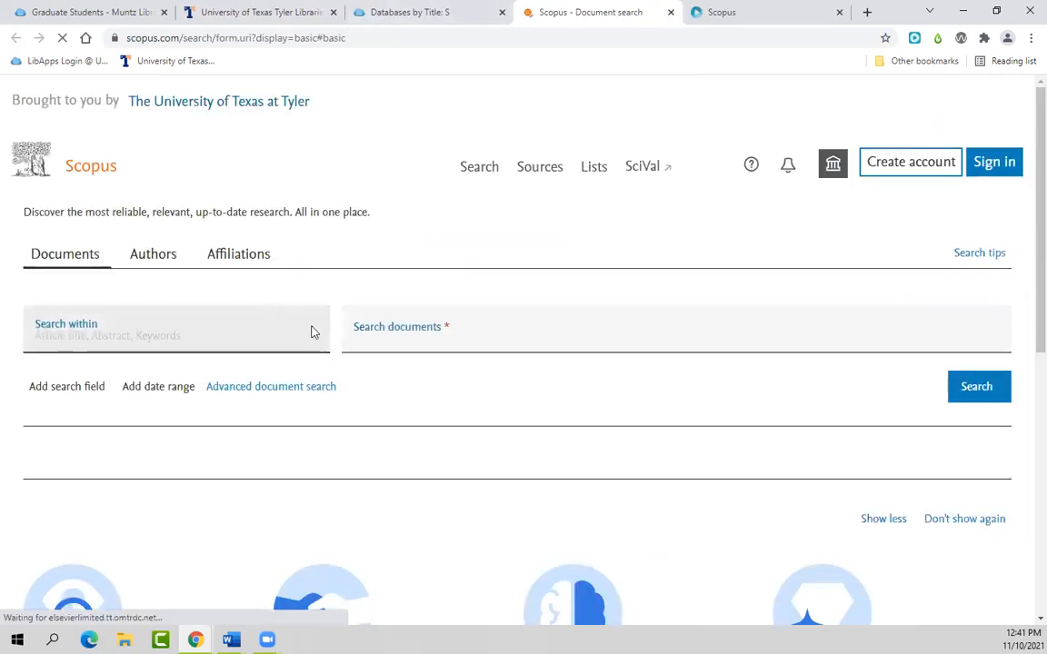
Step: Search Scopus for 'mindfulness' and open the first result's document details
{"action": "left_click", "coordinate": [419, 367]}
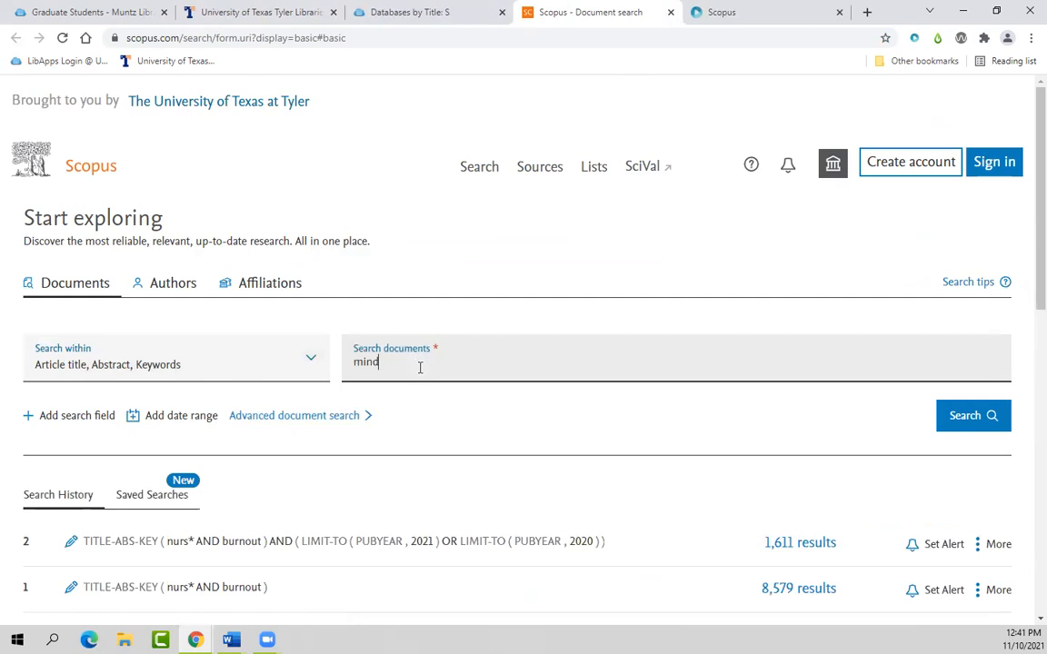
{"action": "type", "text": "mindfulness"}
{"action": "key", "text": "Return"}
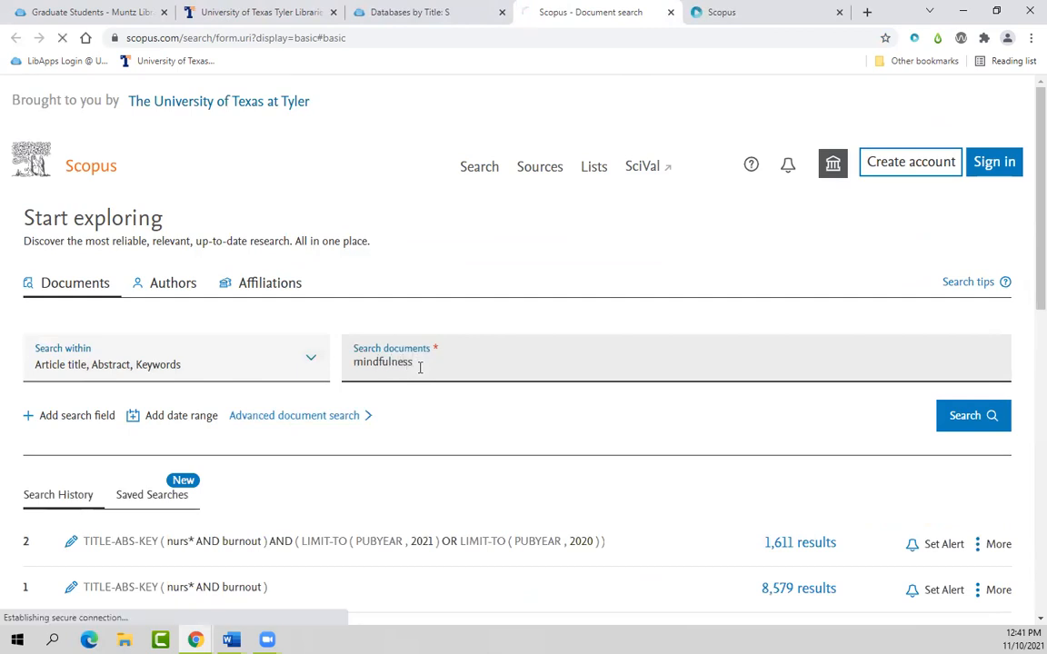
{"action": "scroll", "coordinate": [512, 409], "scroll_direction": "down", "scroll_amount": 2}
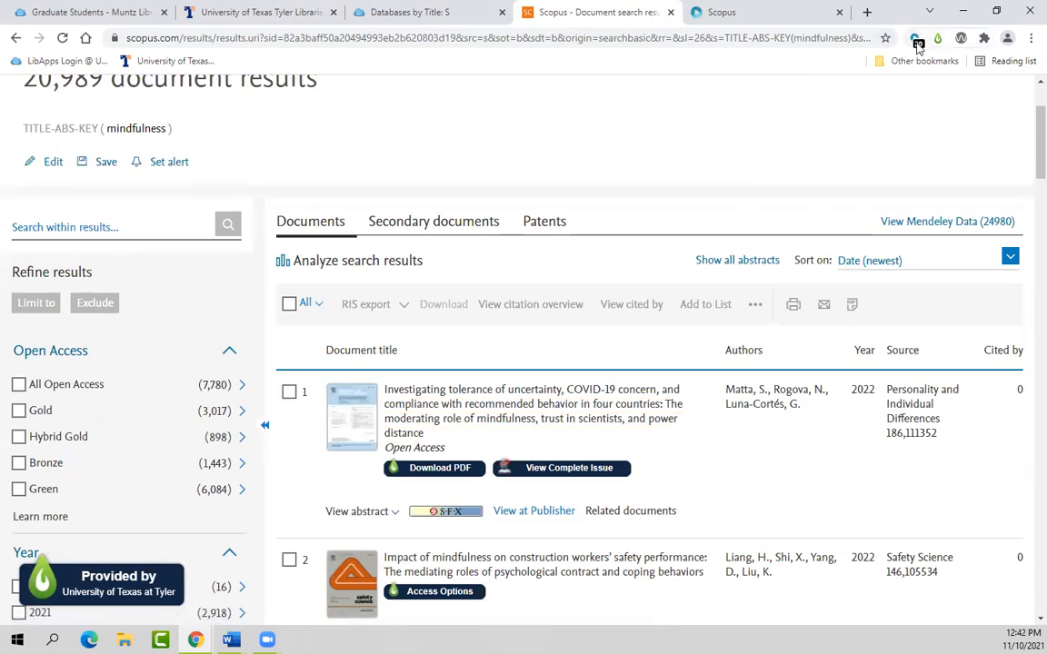
{"action": "left_click", "coordinate": [918, 42]}
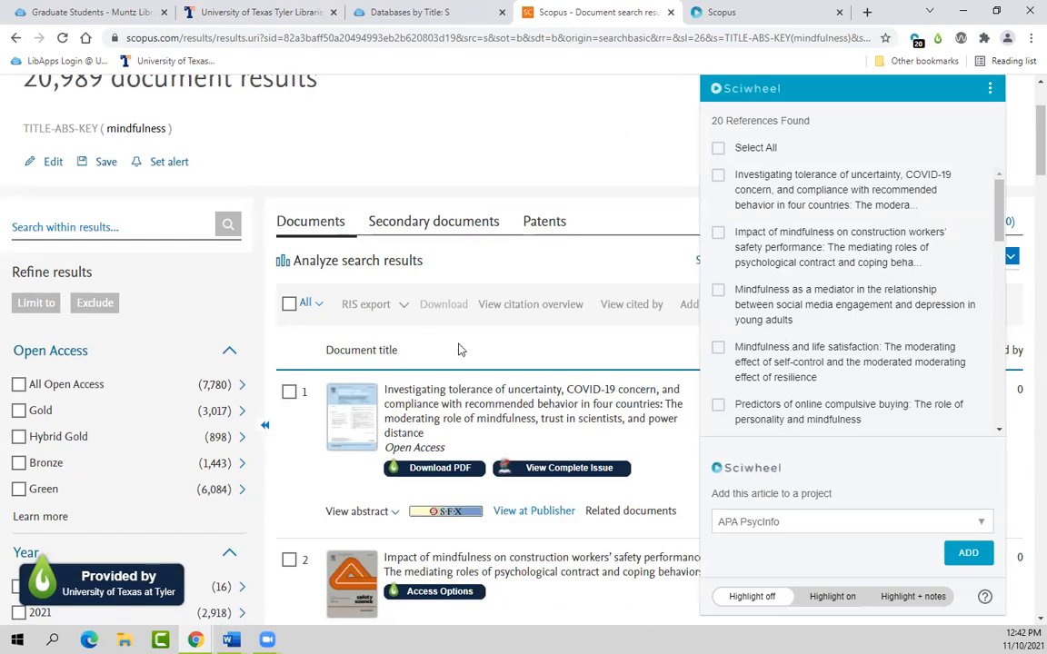
{"action": "left_click", "coordinate": [572, 372]}
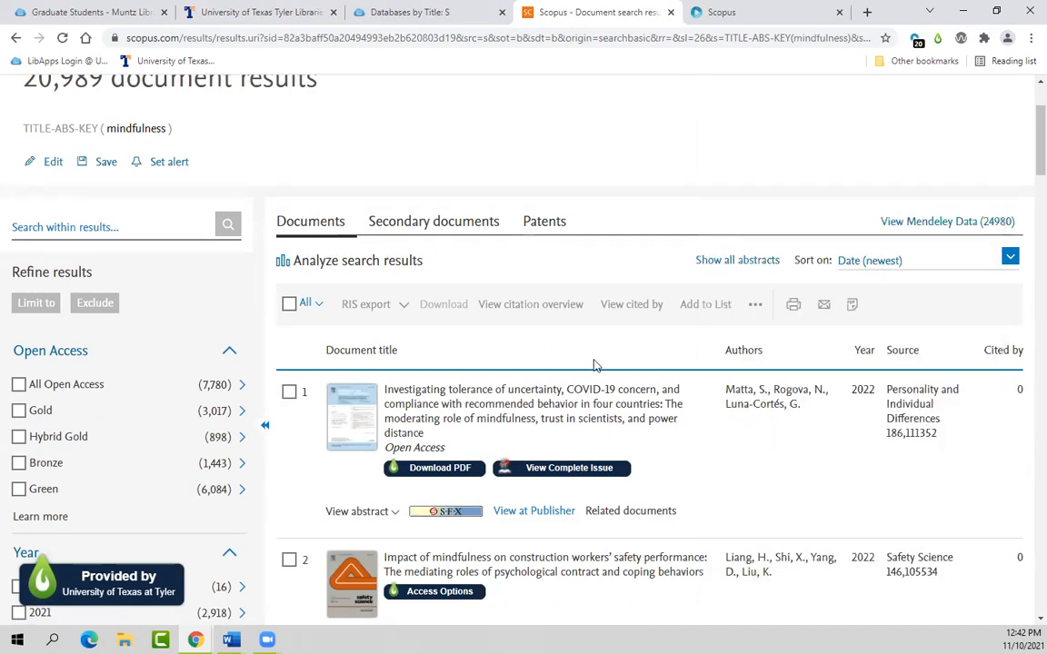
{"action": "scroll", "coordinate": [463, 340], "scroll_direction": "down", "scroll_amount": 1}
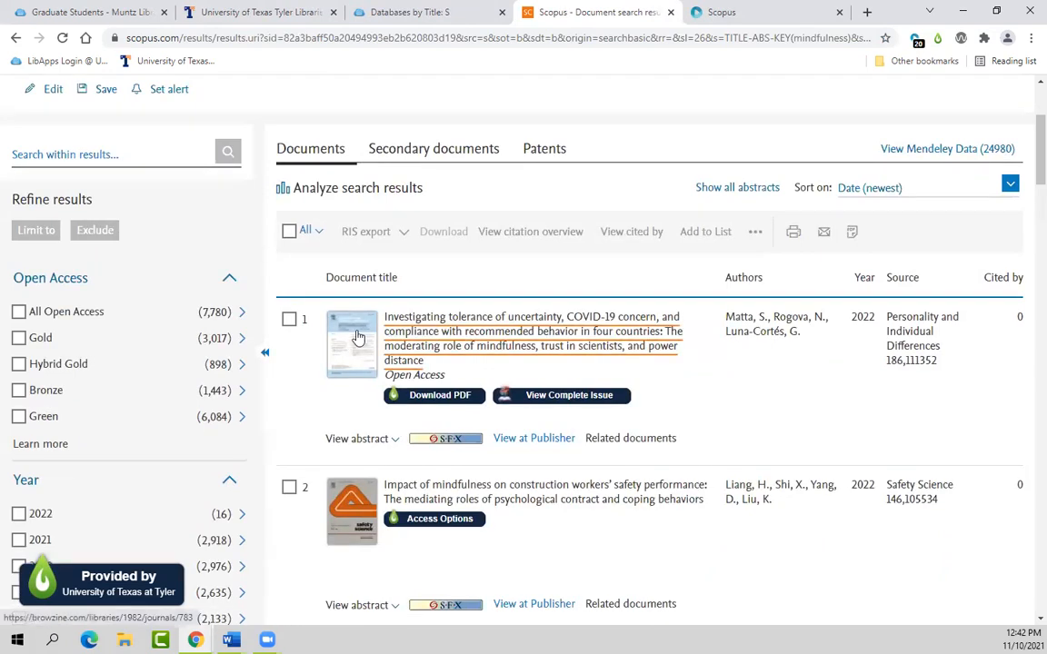
{"action": "left_click", "coordinate": [453, 322]}
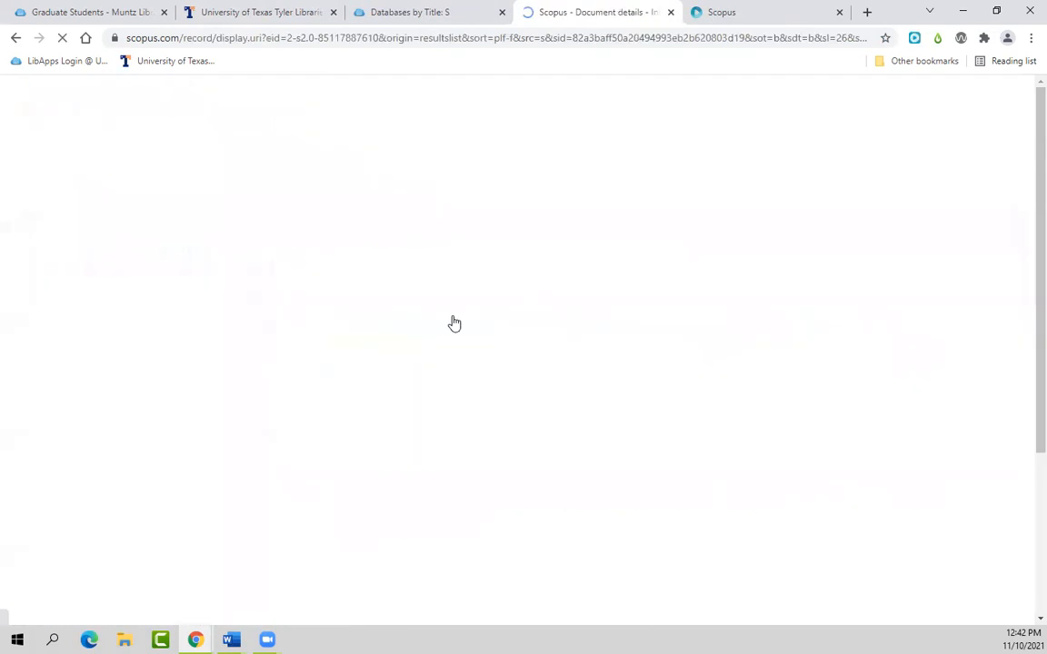
{"action": "scroll", "coordinate": [735, 276], "scroll_direction": "down", "scroll_amount": 2}
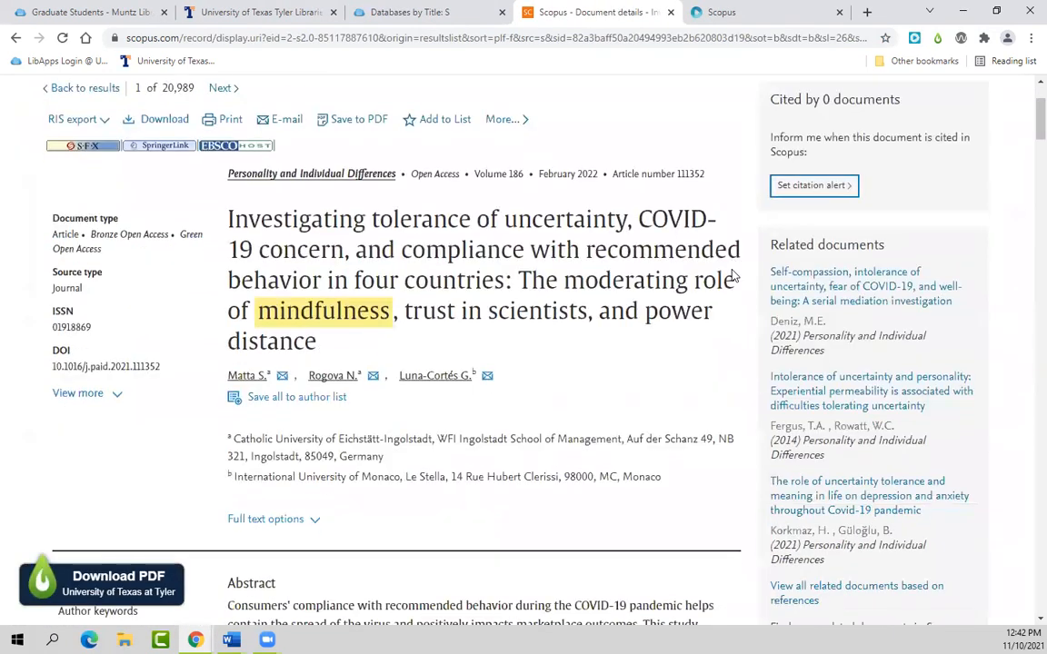
Step: Add the COVID-19 uncertainty article to Sciwheel's Scopus project and view it in the library
{"action": "left_click", "coordinate": [914, 39]}
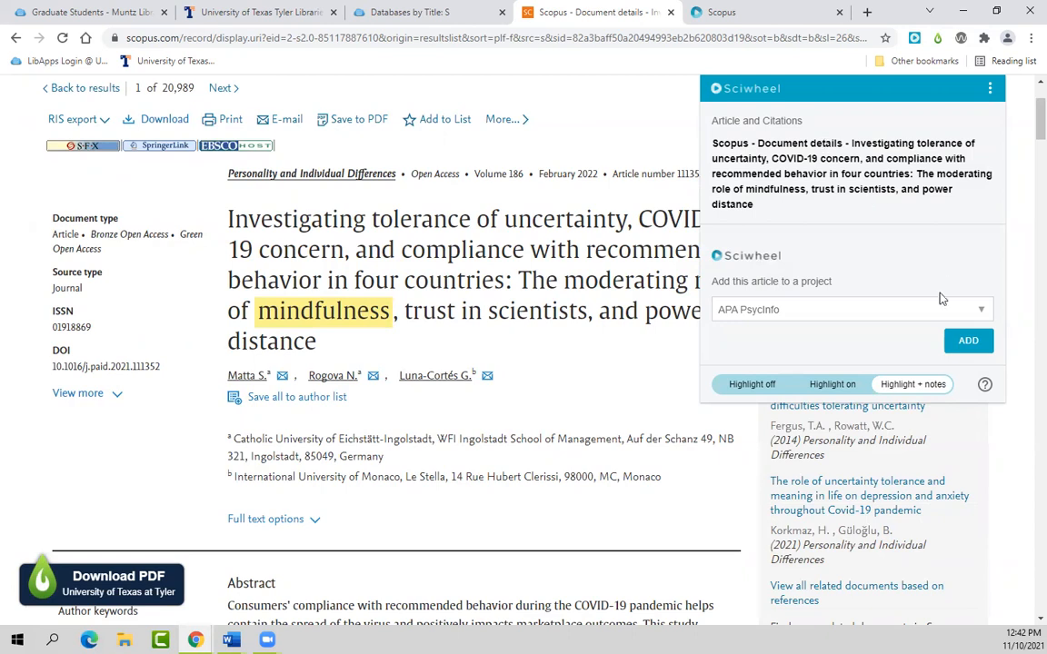
{"action": "left_click", "coordinate": [812, 310]}
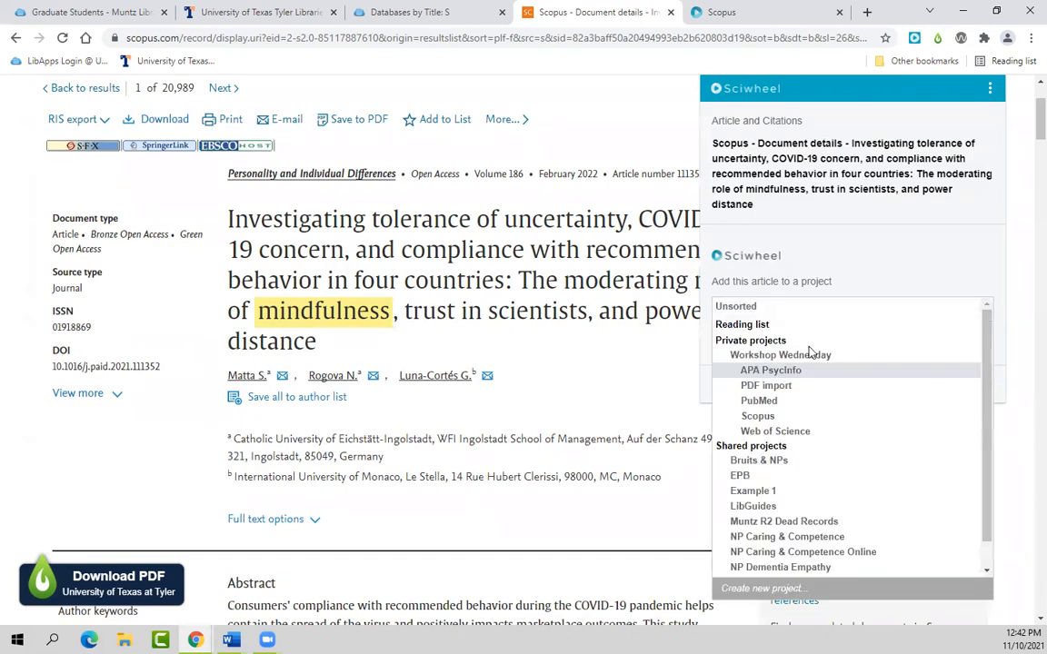
{"action": "left_click", "coordinate": [787, 416]}
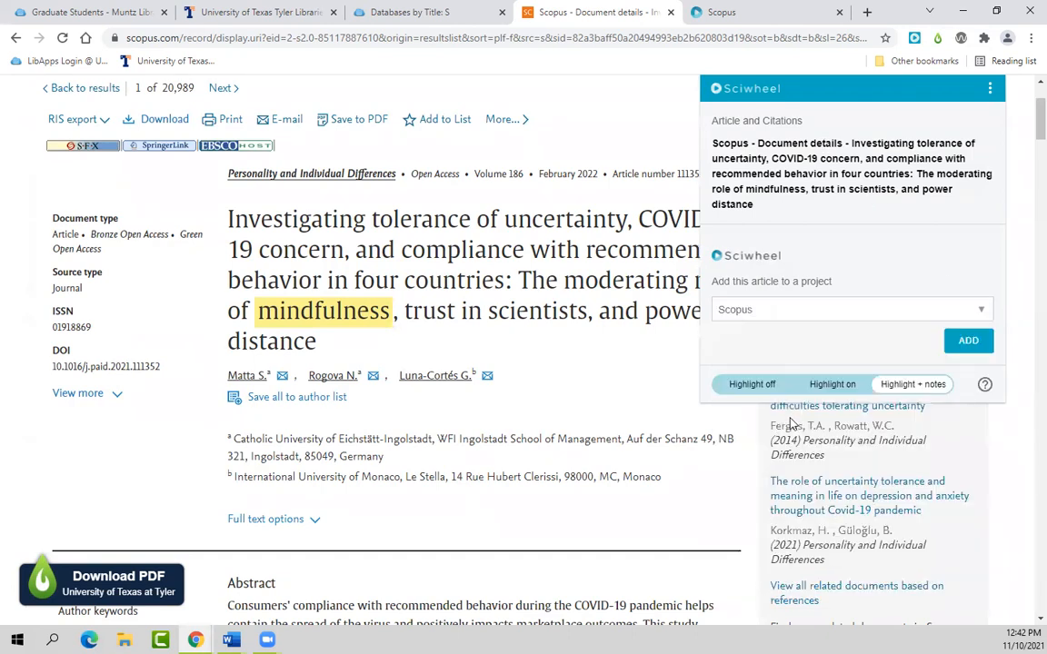
{"action": "left_click", "coordinate": [965, 342]}
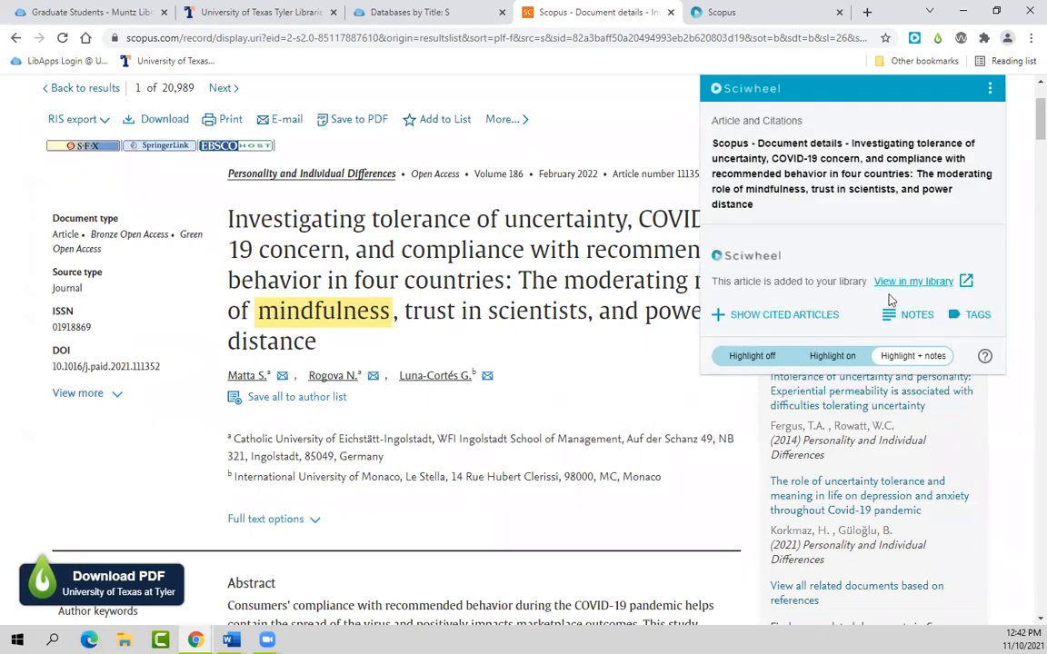
{"action": "left_click", "coordinate": [910, 282]}
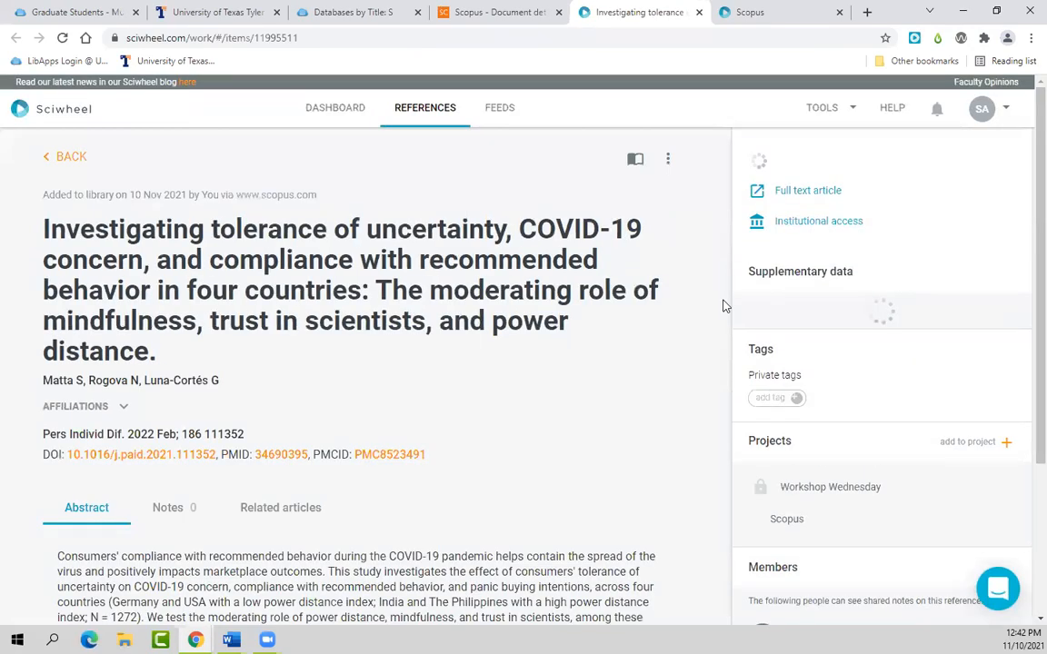
{"action": "scroll", "coordinate": [506, 431], "scroll_direction": "down", "scroll_amount": 3}
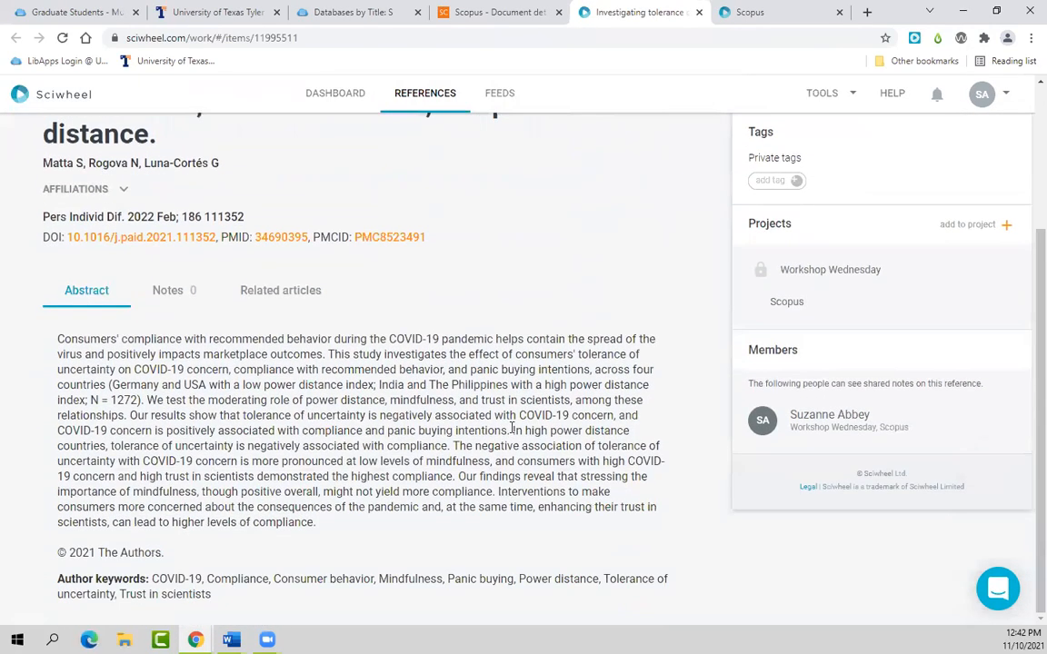
{"action": "scroll", "coordinate": [513, 427], "scroll_direction": "up", "scroll_amount": 3}
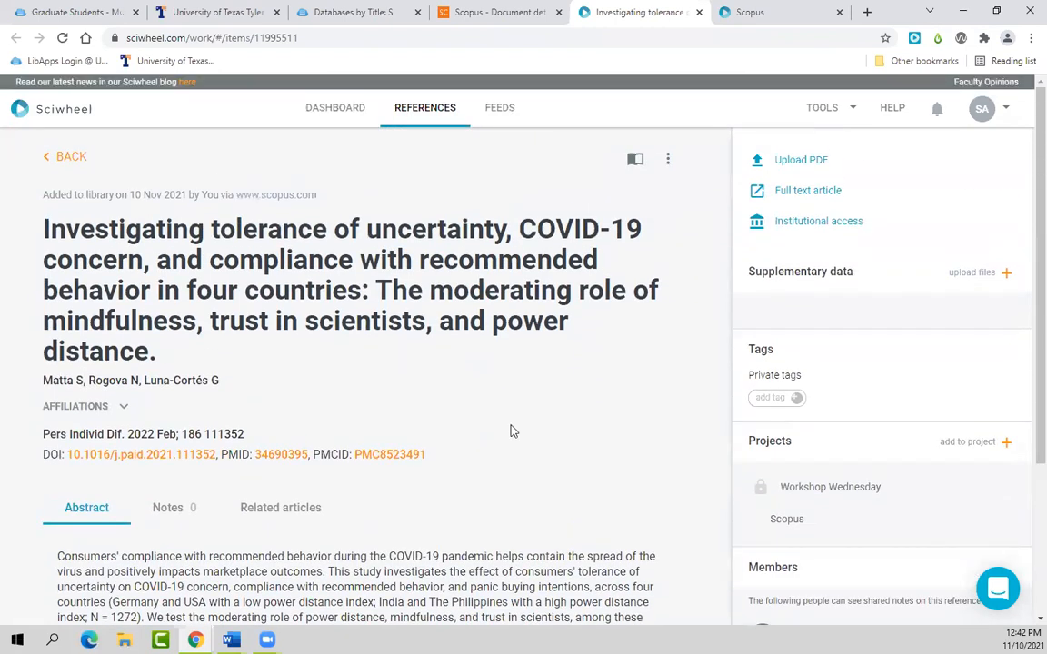
Step: Close the Sciwheel and Scopus article tabs and return to the Databases by Title list
{"action": "left_click", "coordinate": [699, 15]}
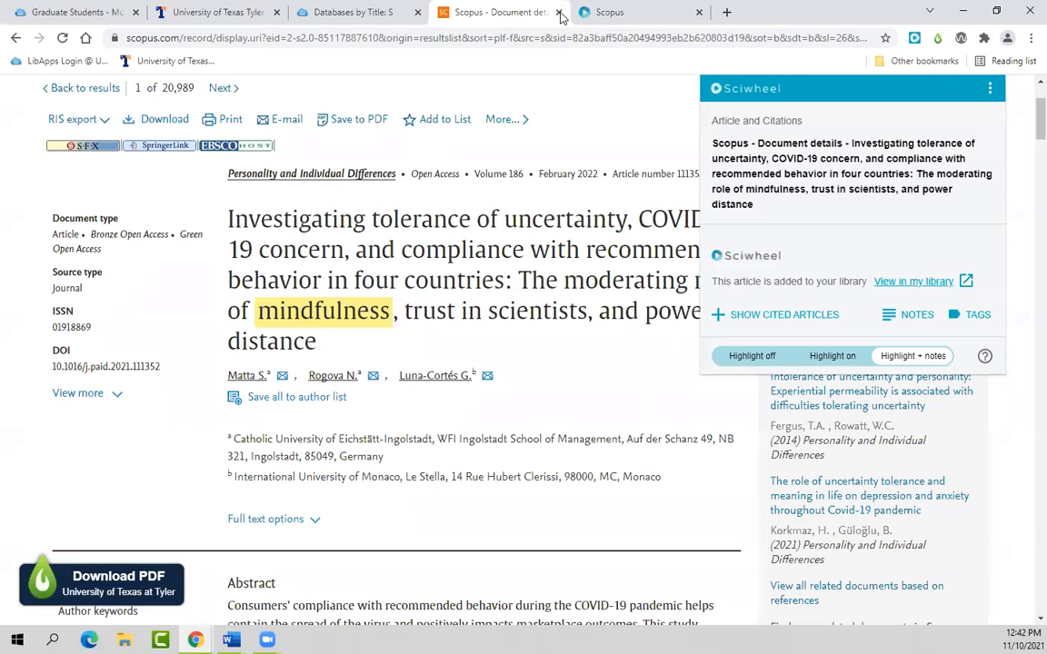
{"action": "left_click", "coordinate": [672, 11]}
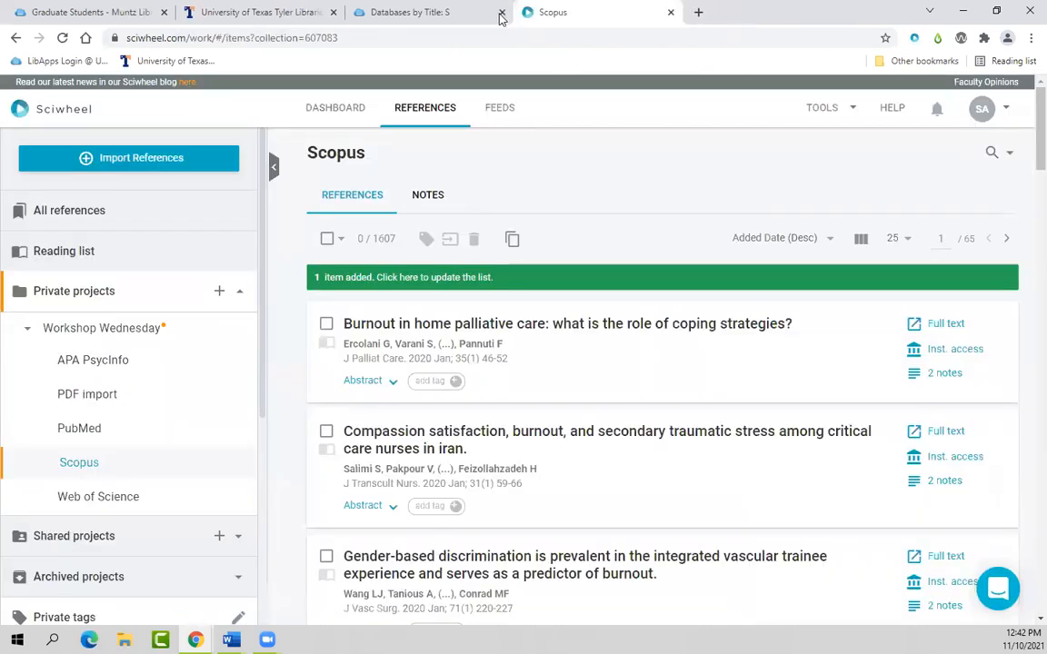
{"action": "left_click", "coordinate": [446, 18]}
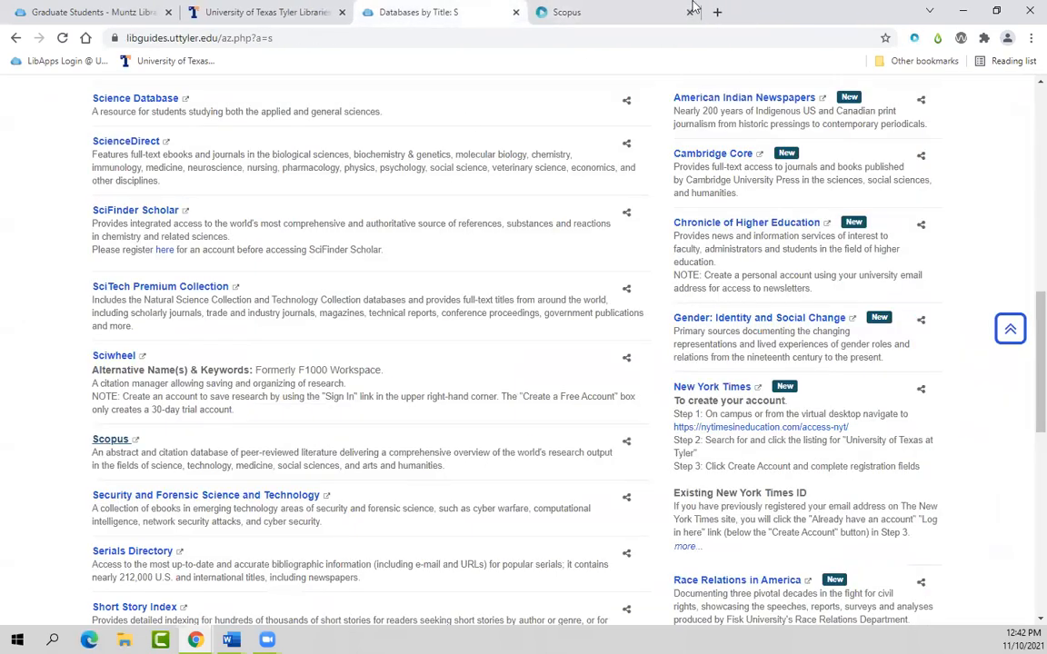
{"action": "left_click", "coordinate": [619, 14]}
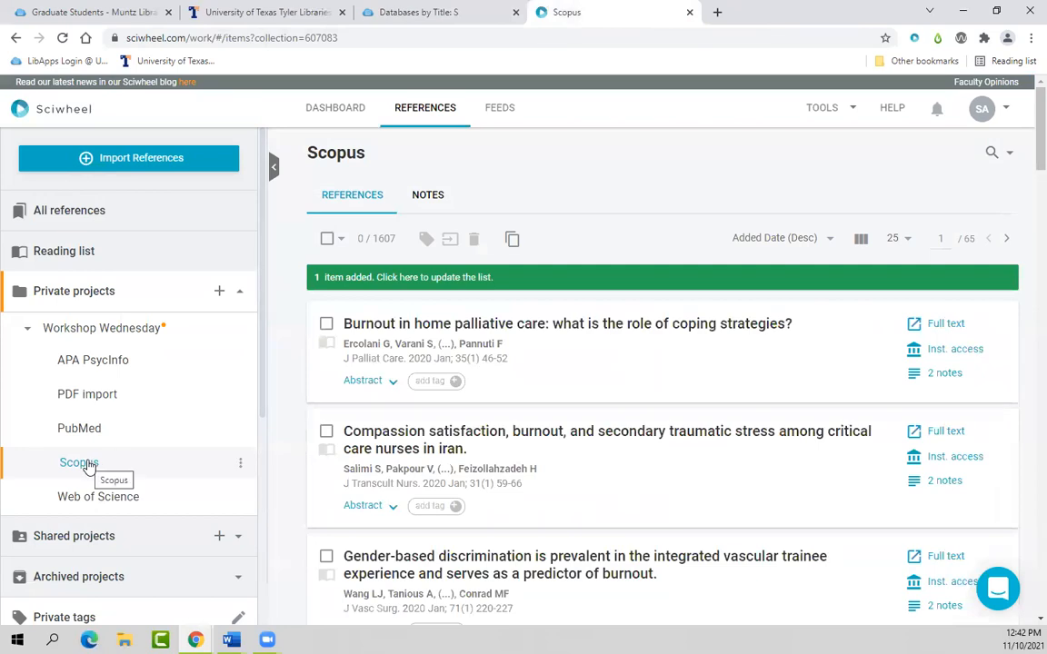
{"action": "left_click", "coordinate": [400, 12]}
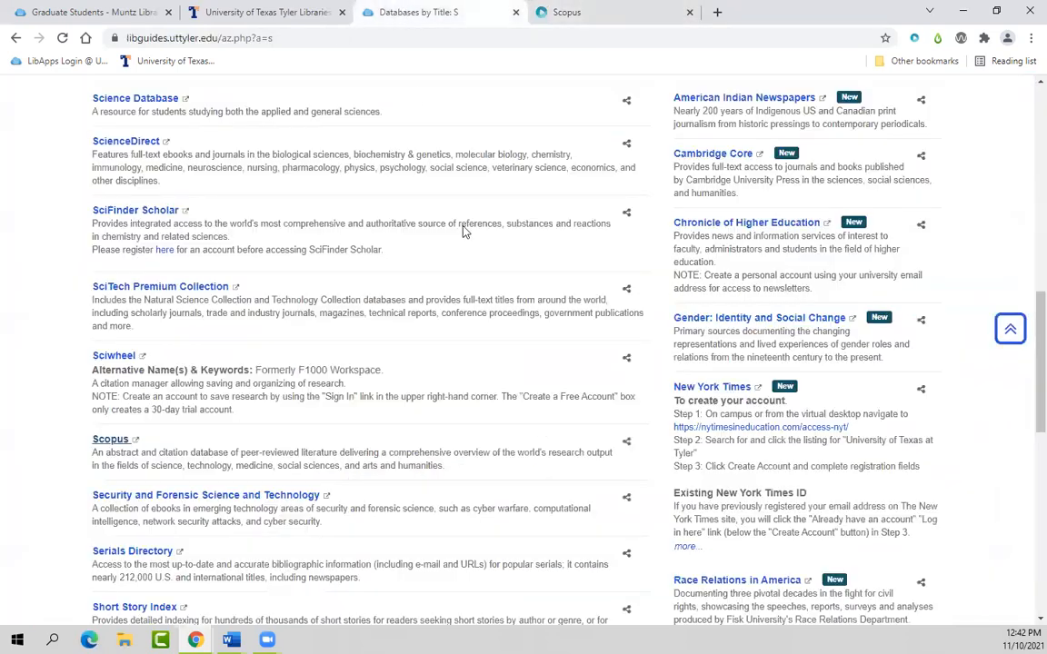
{"action": "scroll", "coordinate": [606, 482], "scroll_direction": "up", "scroll_amount": 8}
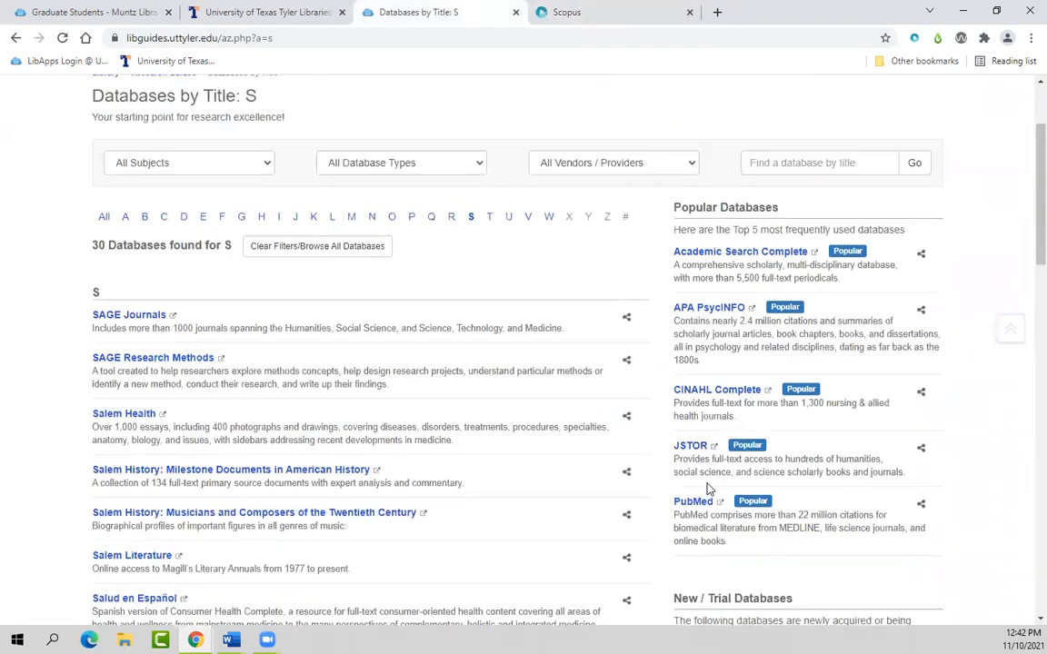
Step: Open Web of Science from the W database list and search for 'mindfulness'
{"action": "left_click", "coordinate": [548, 289]}
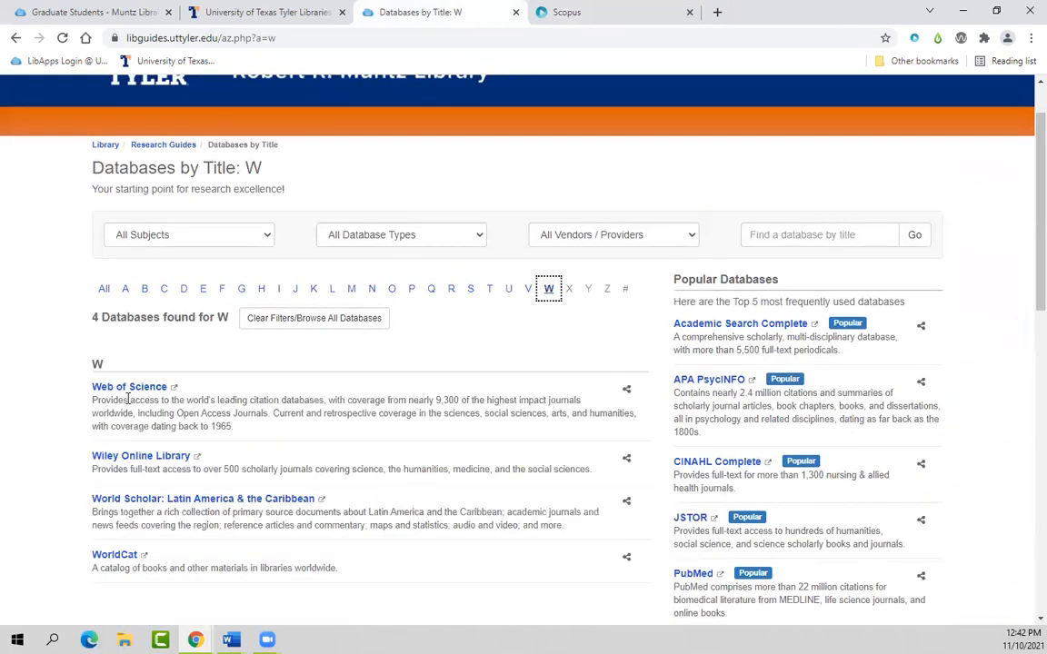
{"action": "left_click", "coordinate": [128, 389]}
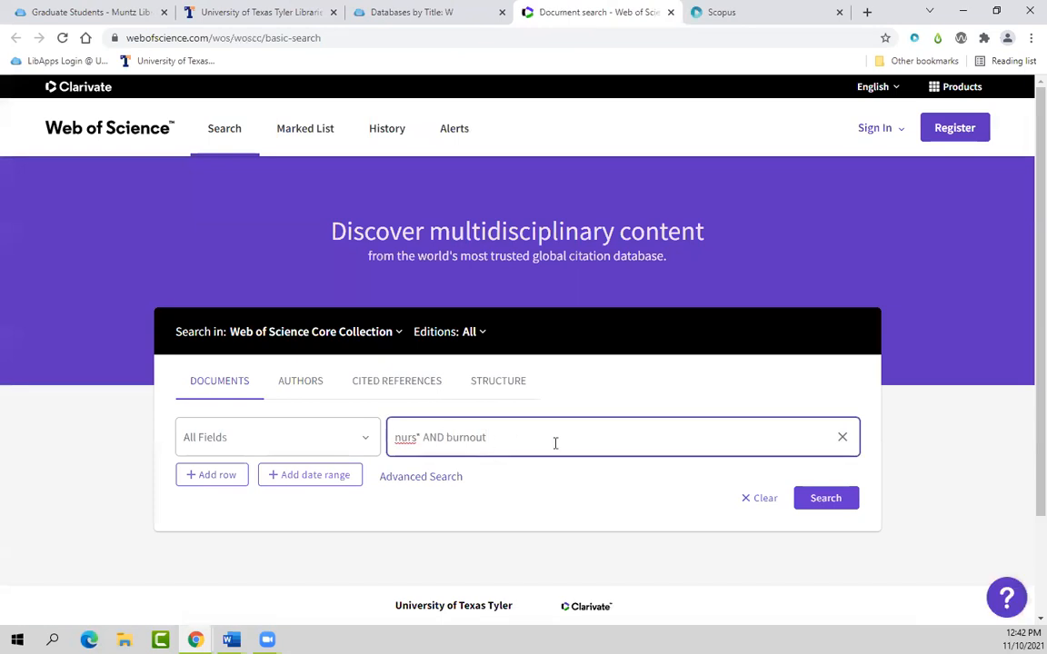
{"action": "left_click_drag", "start_coordinate": [553, 441], "coordinate": [344, 449]}
{"action": "type", "text": "mindfulness"}
{"action": "key", "text": "Return"}
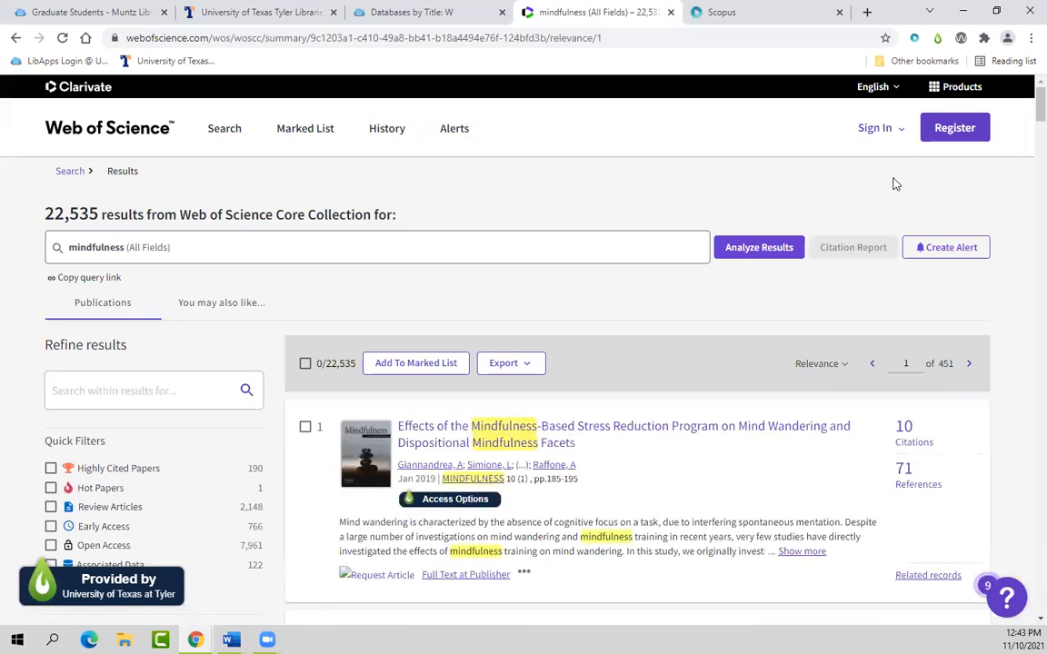
Step: Save the search page to Sciwheel's Web of Science project, then close its library page
{"action": "left_click", "coordinate": [915, 40]}
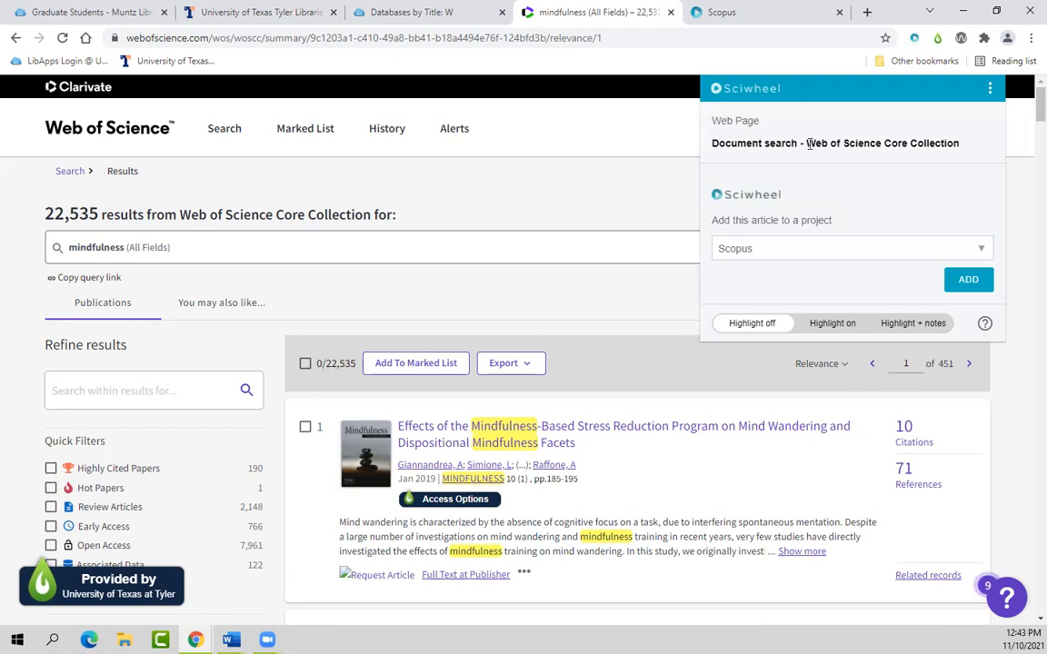
{"action": "left_click", "coordinate": [787, 252]}
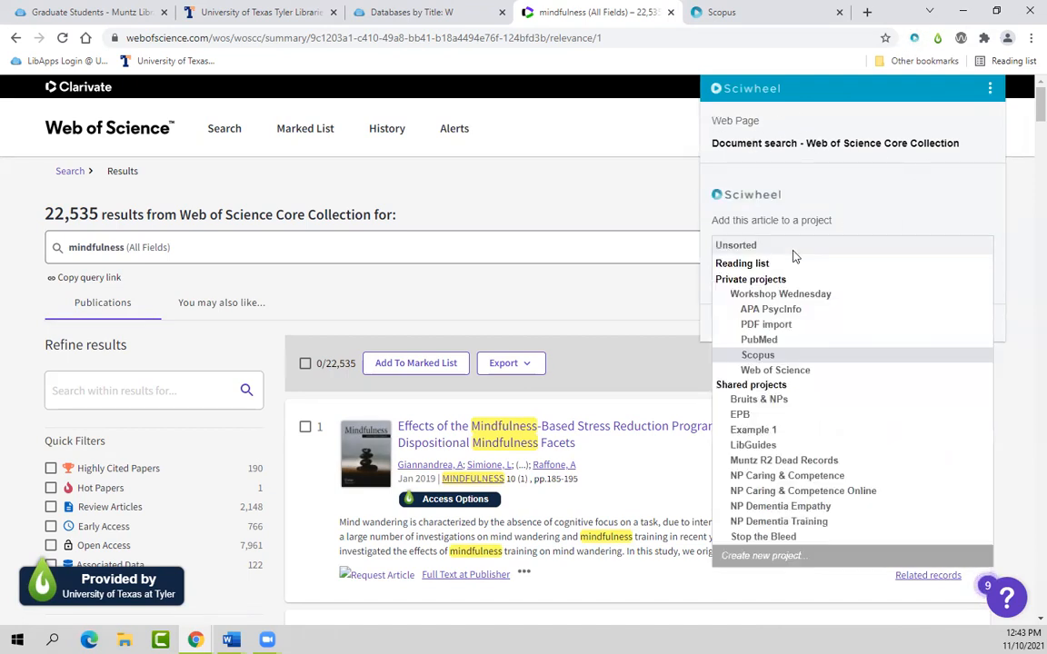
{"action": "left_click", "coordinate": [796, 371]}
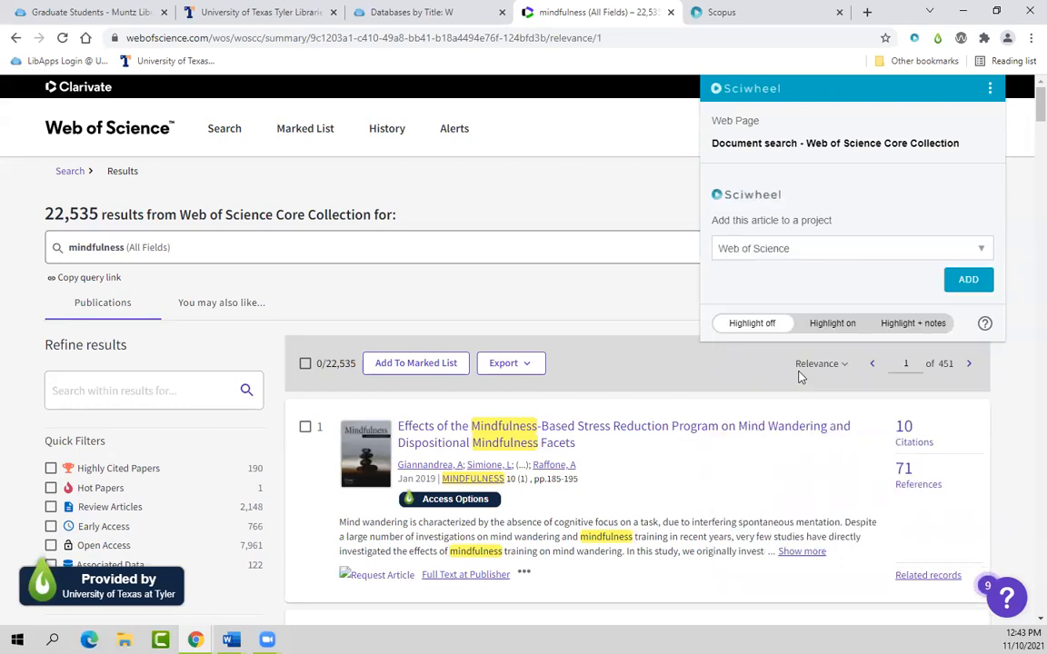
{"action": "left_click", "coordinate": [968, 281]}
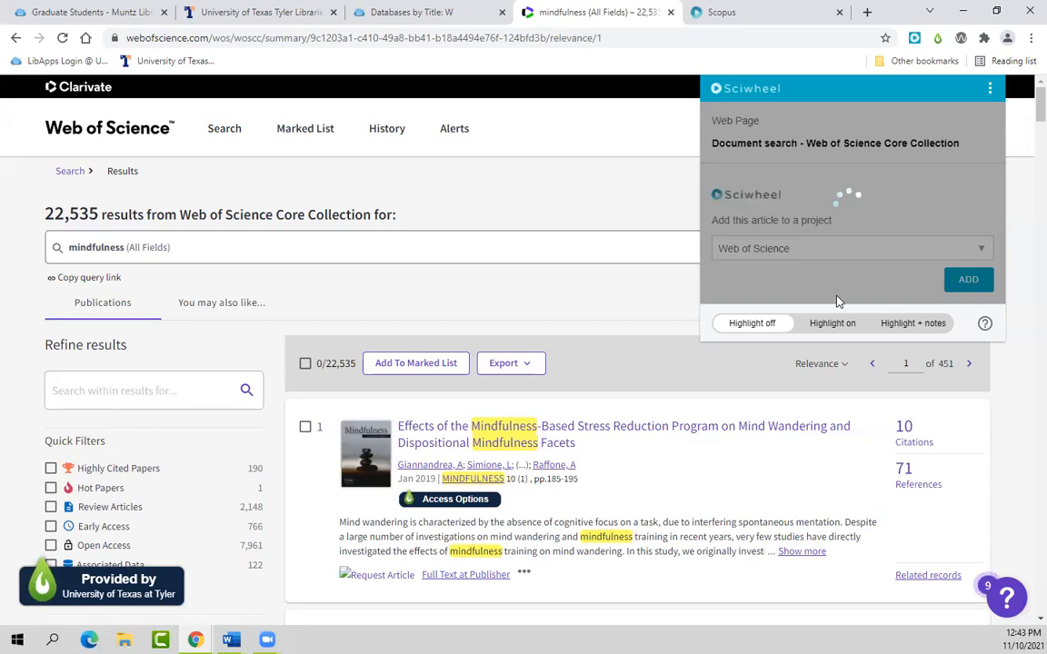
{"action": "left_click", "coordinate": [913, 220]}
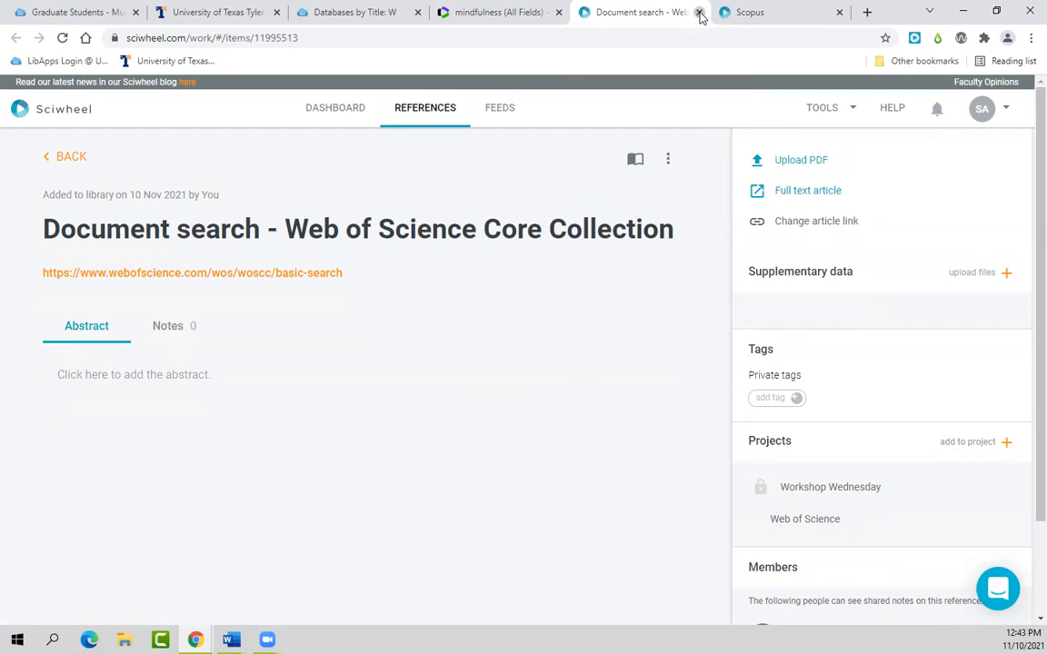
{"action": "left_click", "coordinate": [698, 13]}
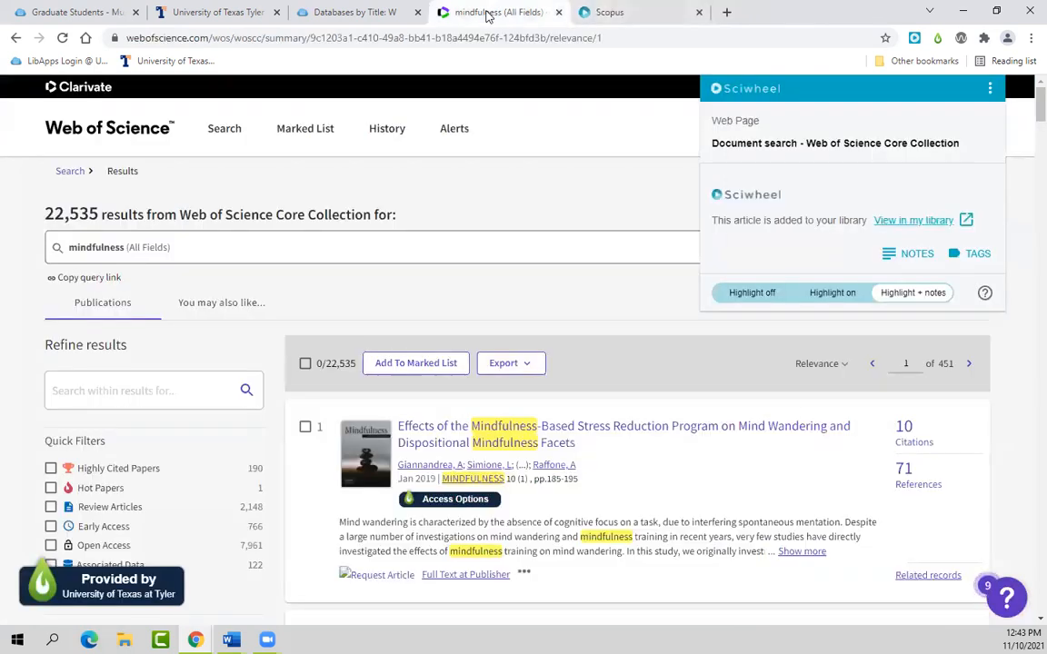
Step: Open the first result's full record and check it in the Sciwheel clipper
{"action": "left_click", "coordinate": [541, 427]}
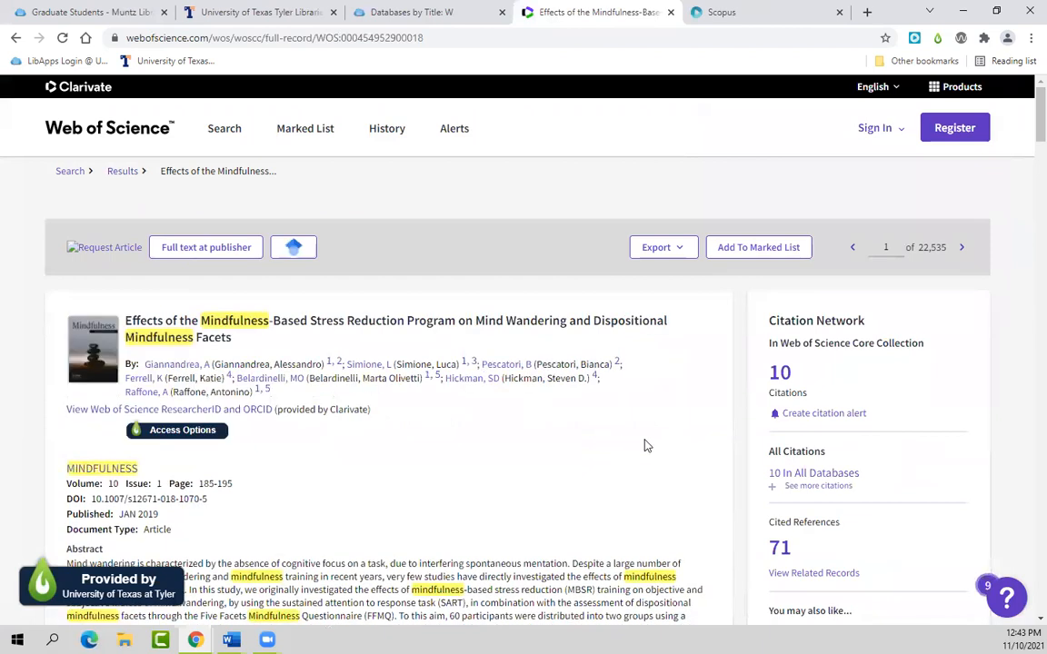
{"action": "left_click", "coordinate": [914, 38]}
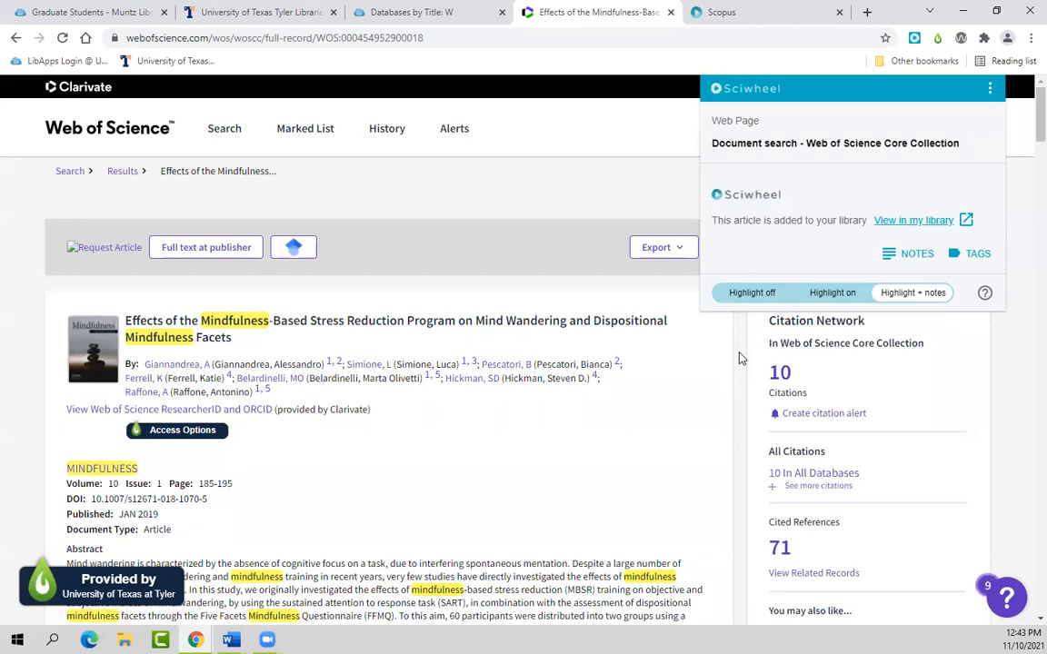
{"action": "left_click", "coordinate": [731, 399]}
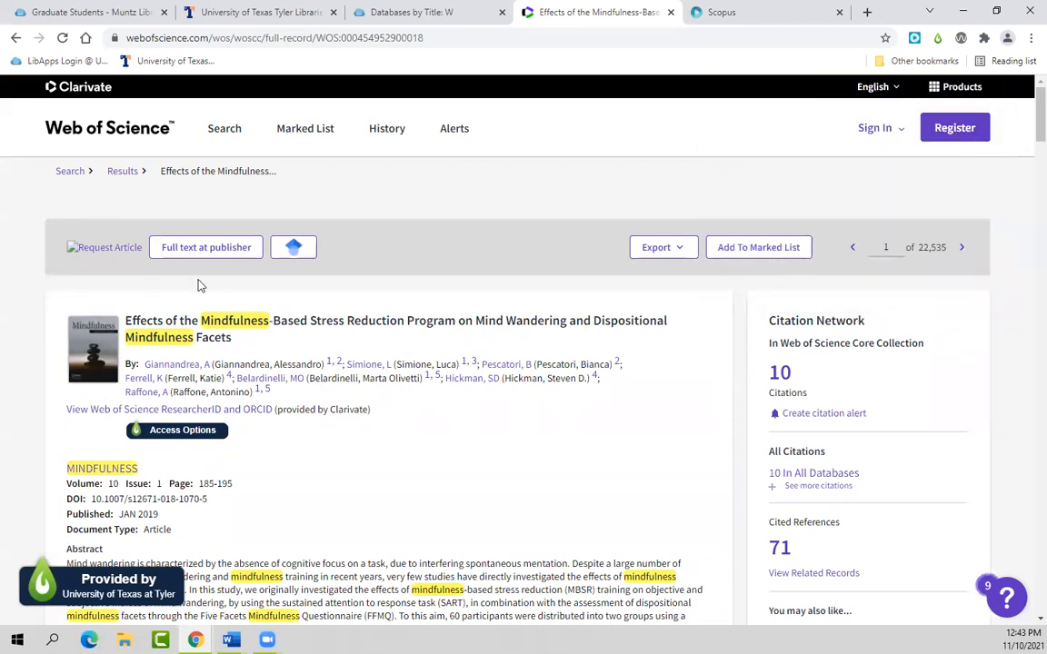
Step: View the publisher's full-text page in a new tab, accept cookies, then close it
{"action": "right_click", "coordinate": [203, 251]}
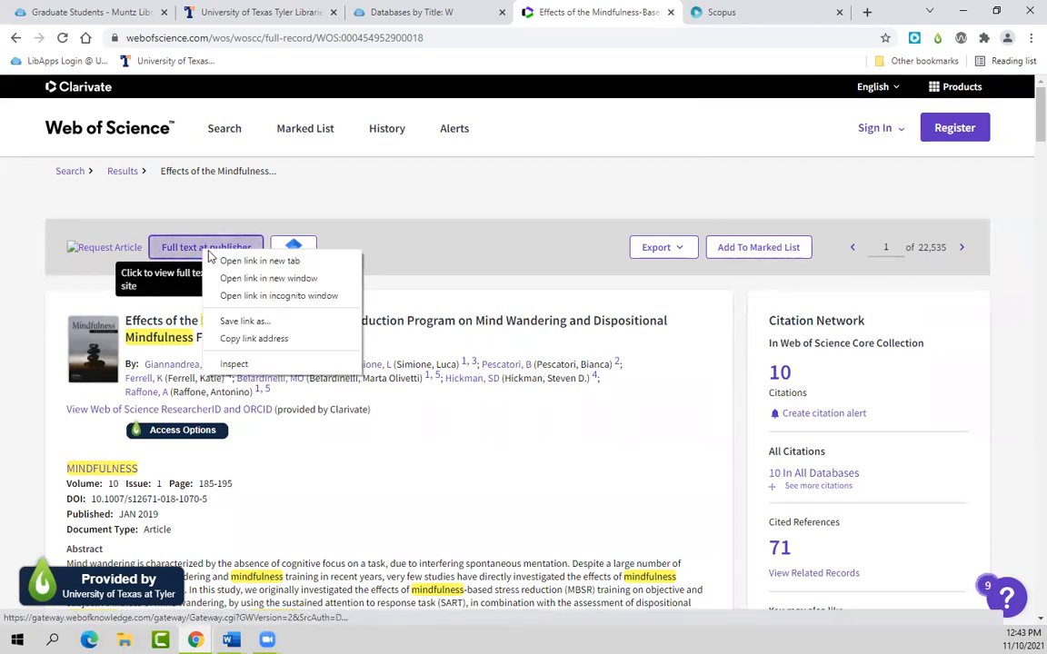
{"action": "left_click", "coordinate": [226, 260]}
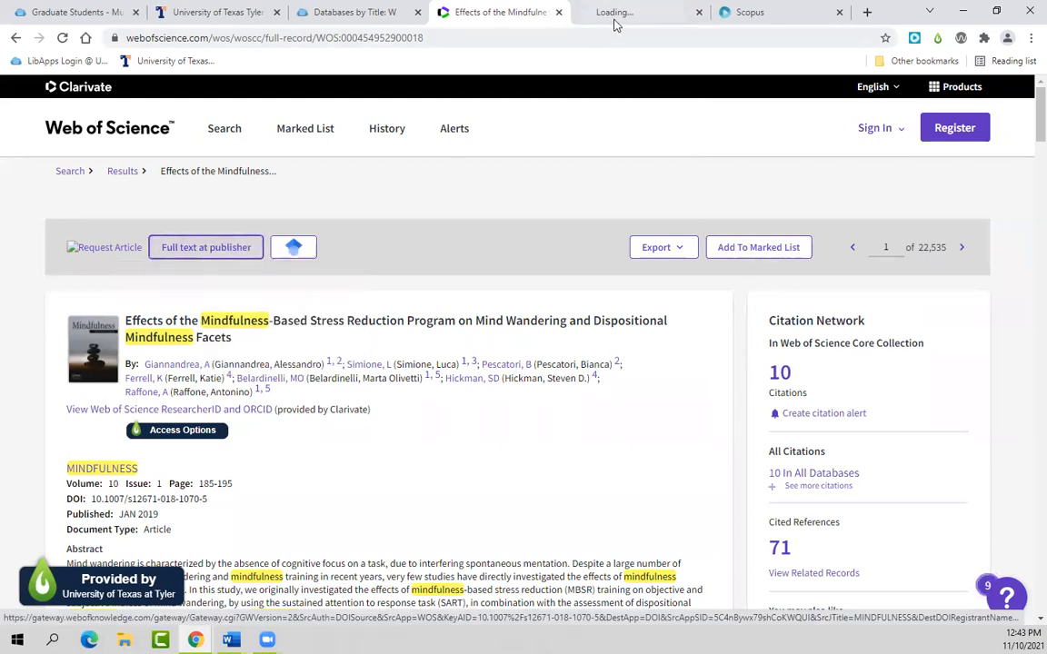
{"action": "left_click", "coordinate": [619, 15]}
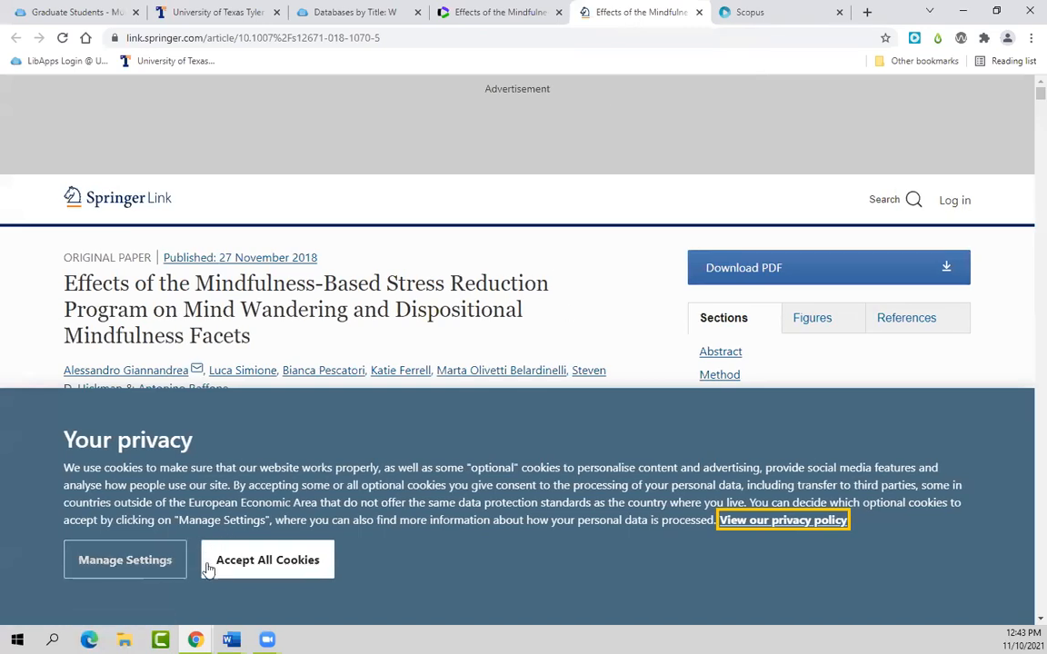
{"action": "left_click", "coordinate": [269, 563]}
{"action": "left_click", "coordinate": [915, 39]}
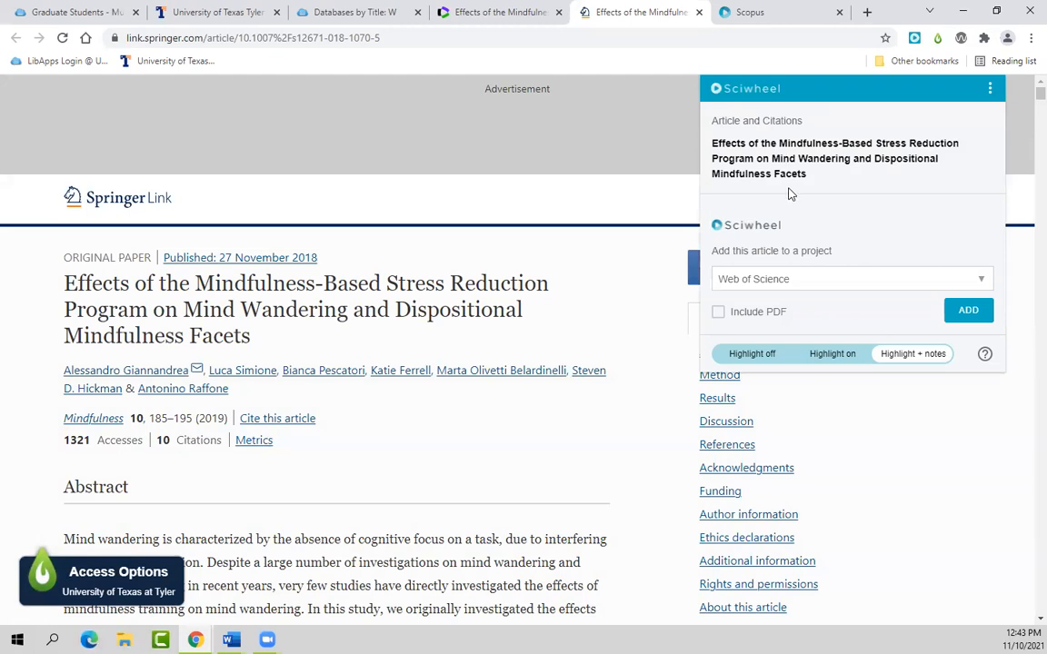
{"action": "left_click", "coordinate": [698, 11]}
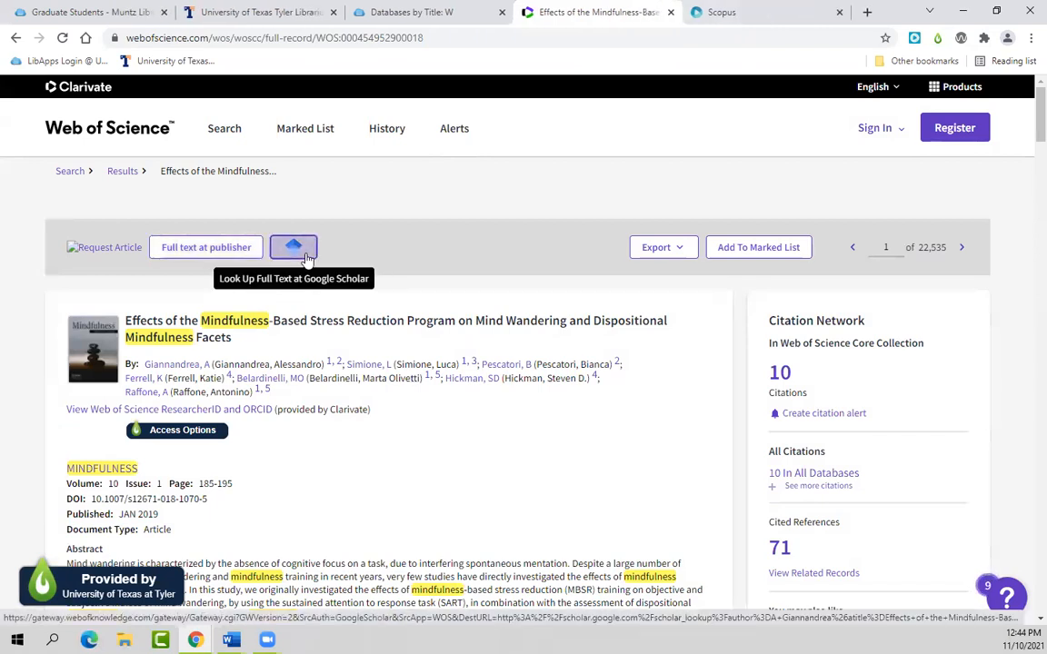
Step: Find the mindfulness-based stress reduction article in Google Scholar and clip it into the Web of Science project
{"action": "left_click", "coordinate": [293, 247]}
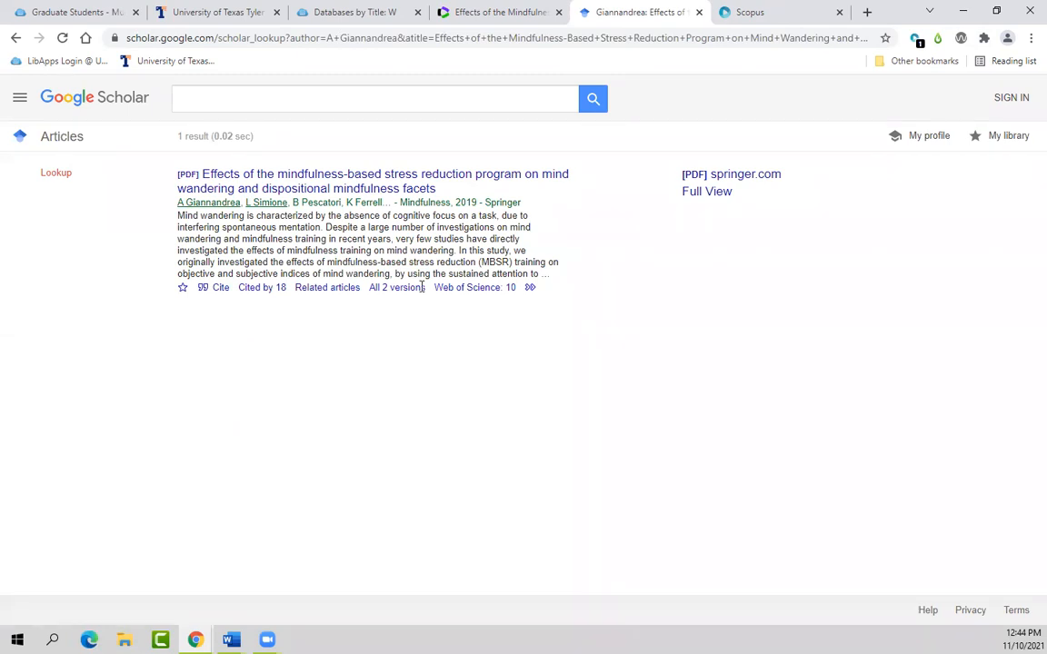
{"action": "left_click", "coordinate": [915, 40]}
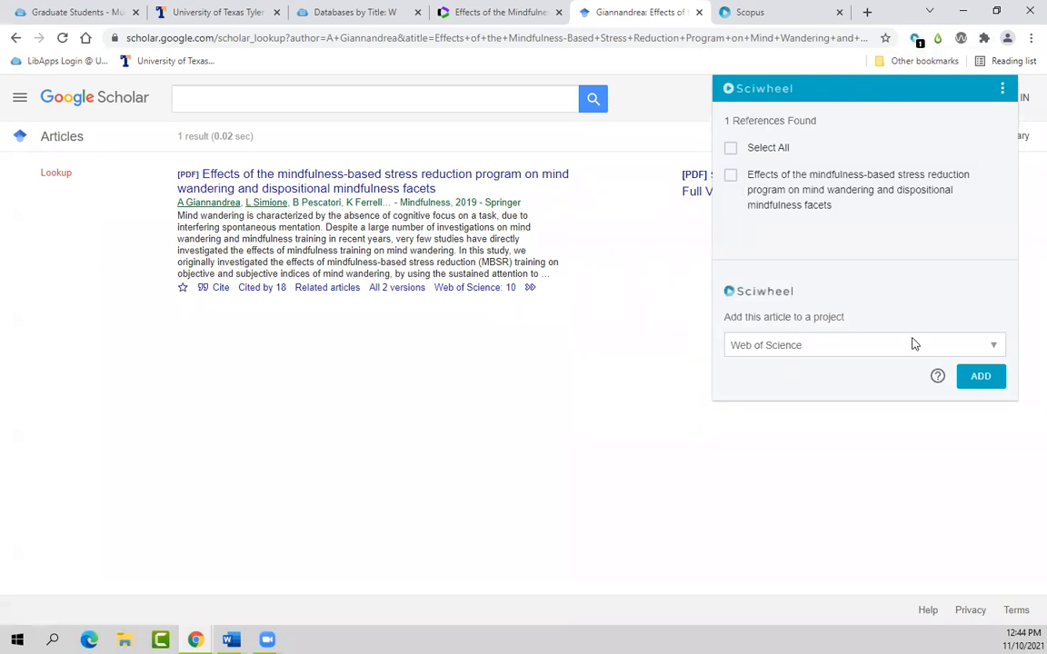
{"action": "left_click", "coordinate": [730, 176]}
{"action": "left_click", "coordinate": [981, 377]}
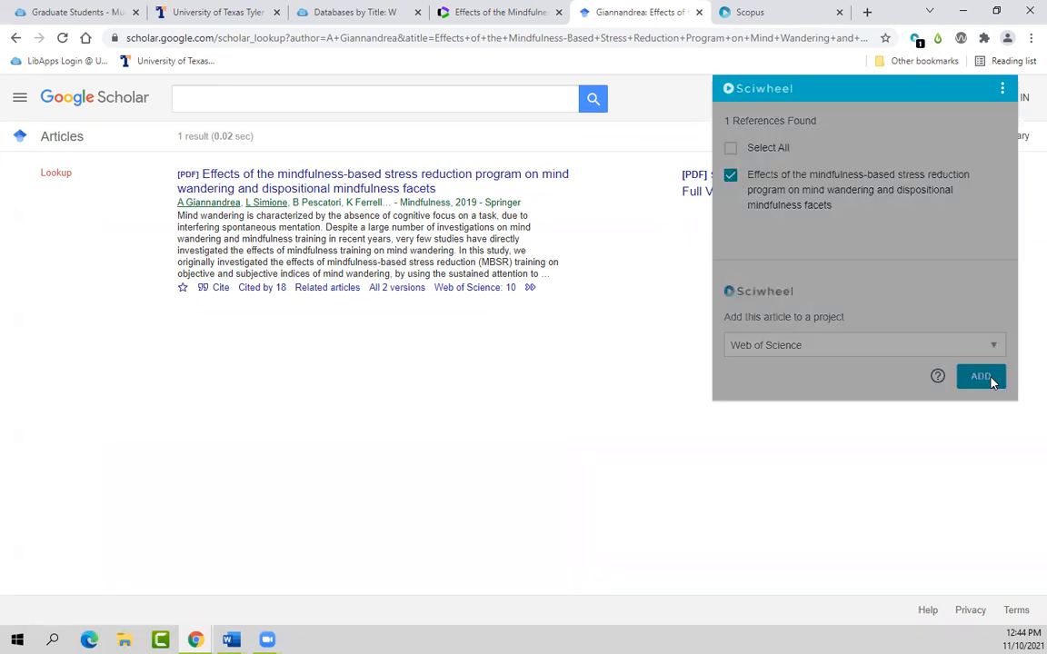
{"action": "left_click", "coordinate": [699, 12]}
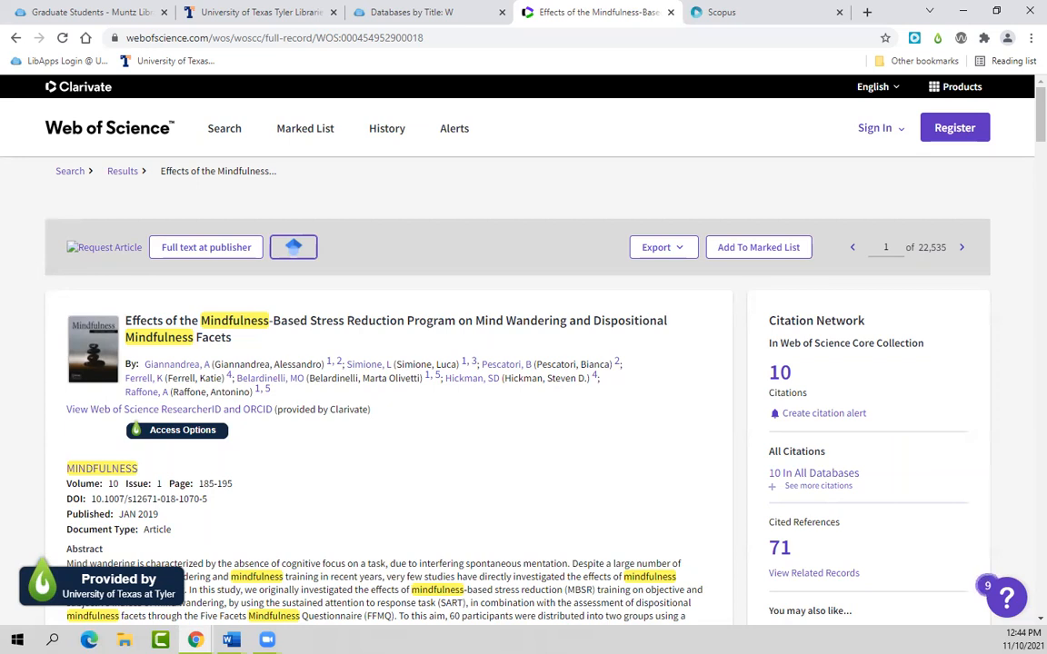
Step: In the PDF import project, open the 'Circadian rhythms, sleep, and aging' PDF in the reader
{"action": "left_click", "coordinate": [670, 12]}
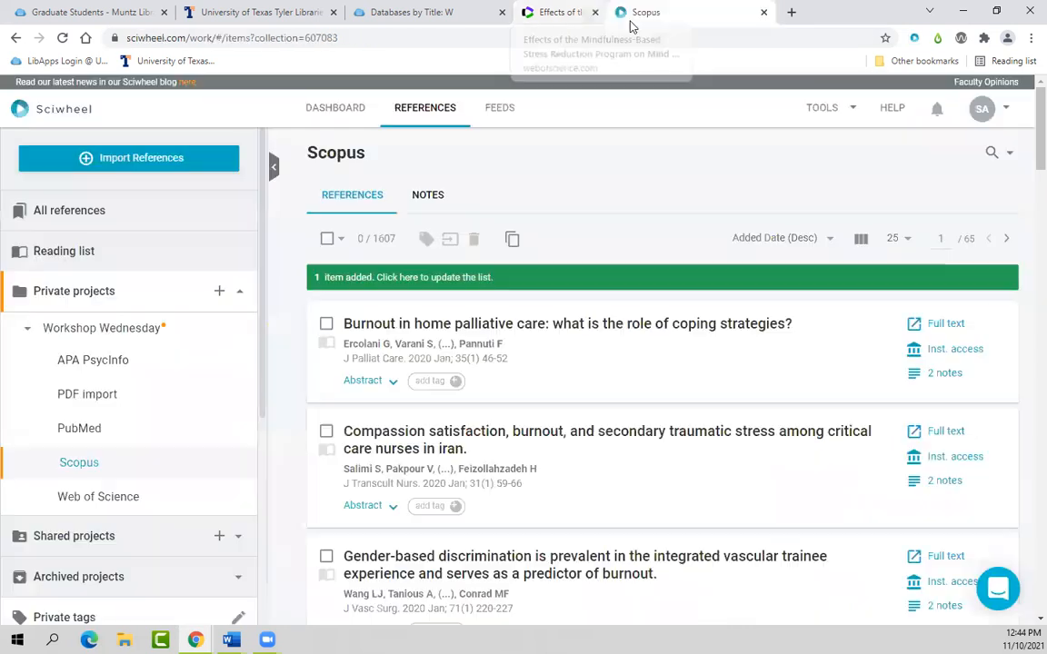
{"action": "left_click", "coordinate": [109, 397]}
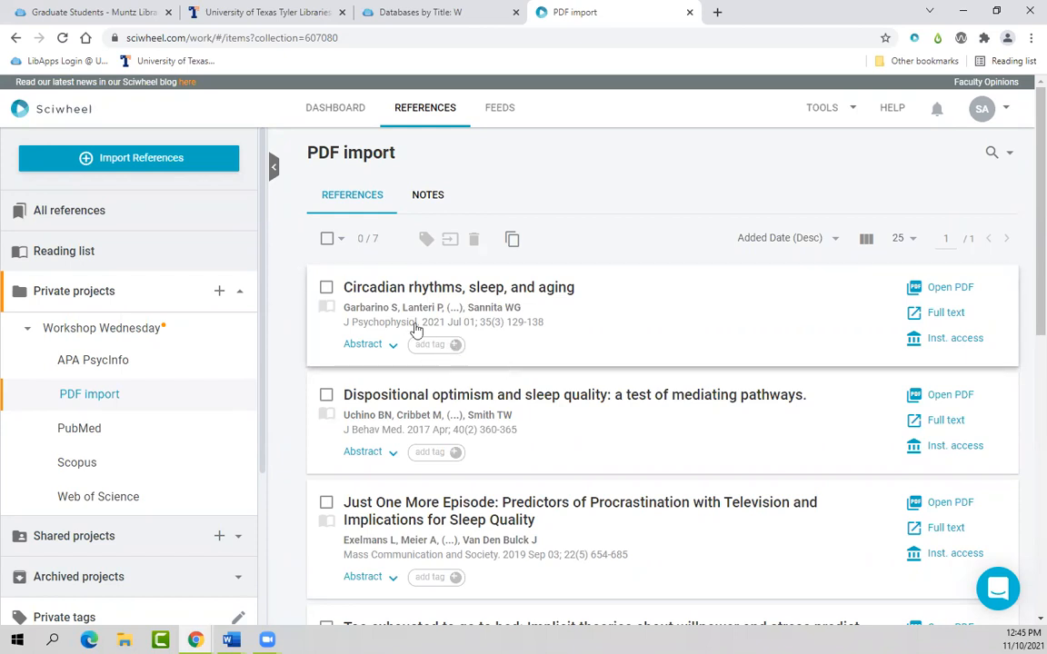
{"action": "left_click", "coordinate": [327, 240]}
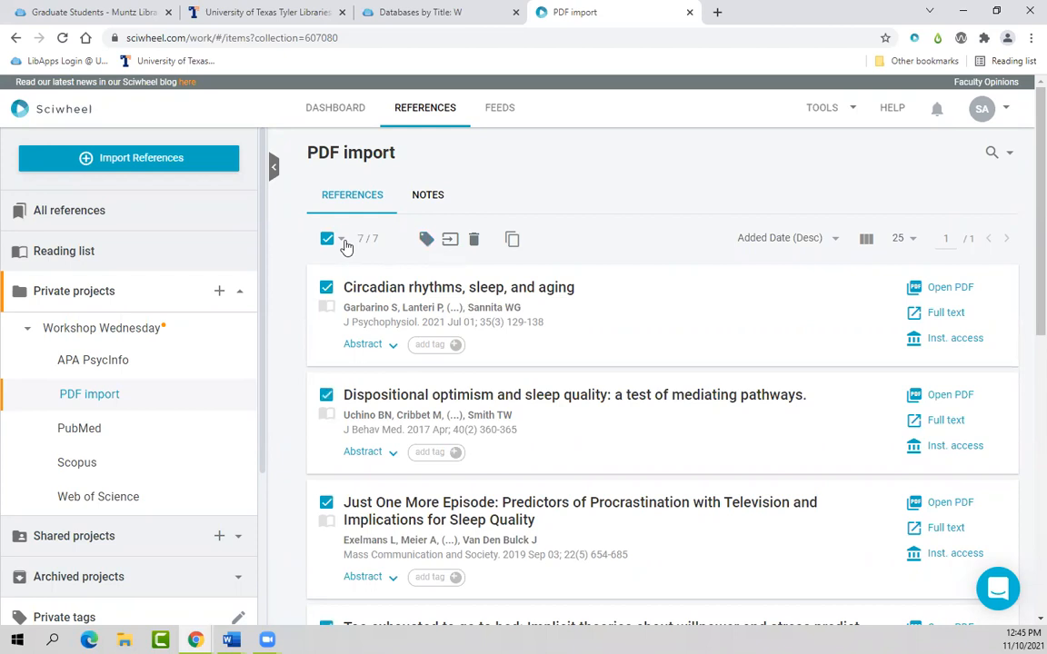
{"action": "scroll", "coordinate": [186, 514], "scroll_direction": "down", "scroll_amount": 2}
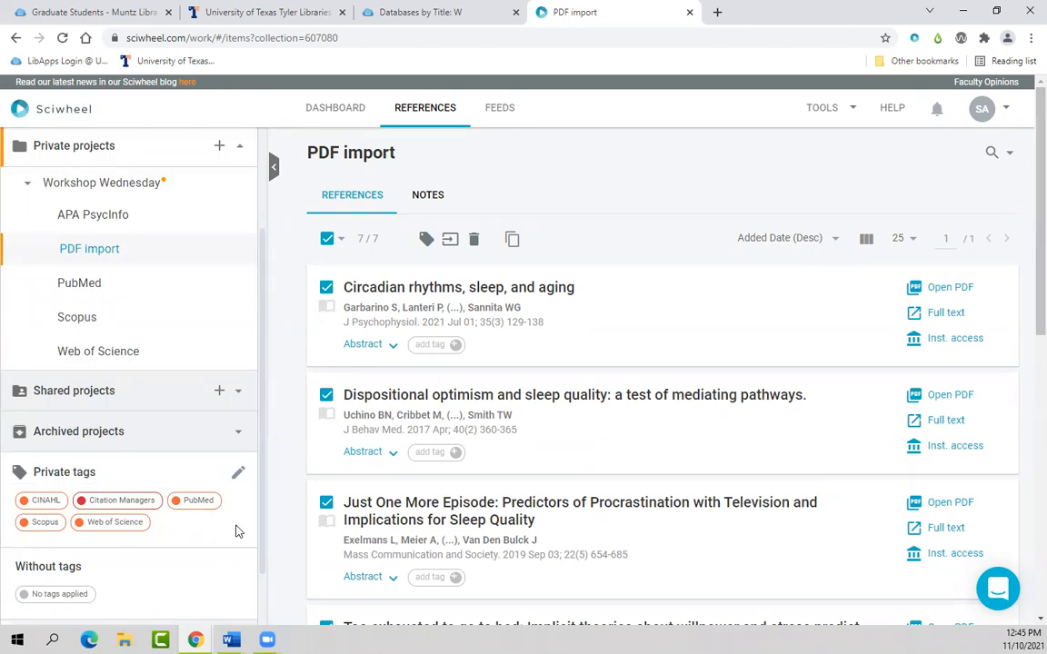
{"action": "left_click", "coordinate": [331, 241]}
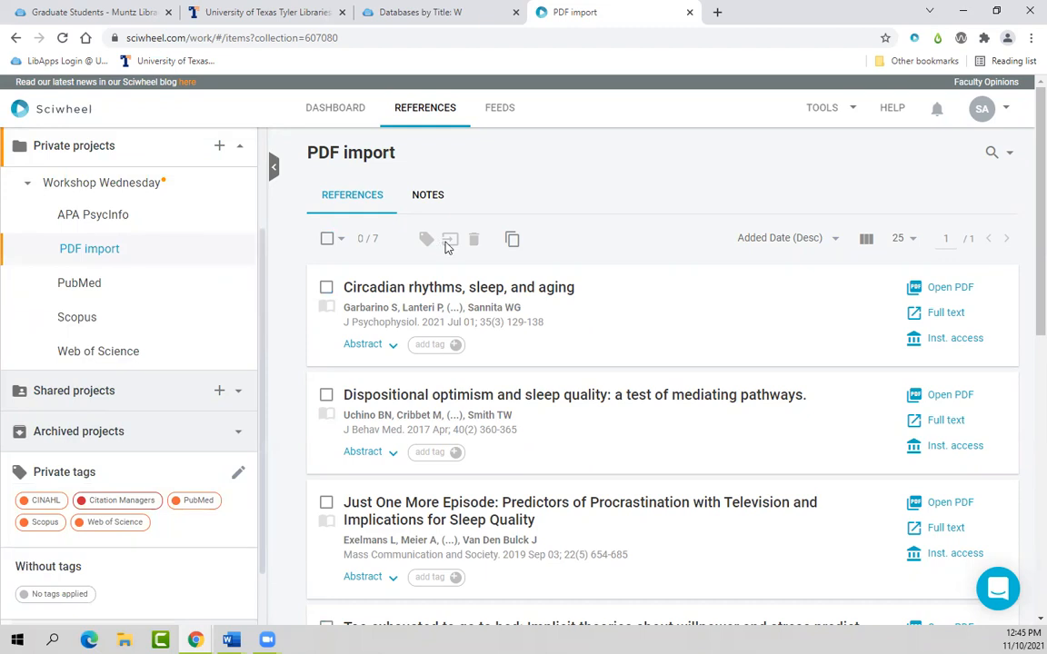
{"action": "left_click", "coordinate": [438, 291]}
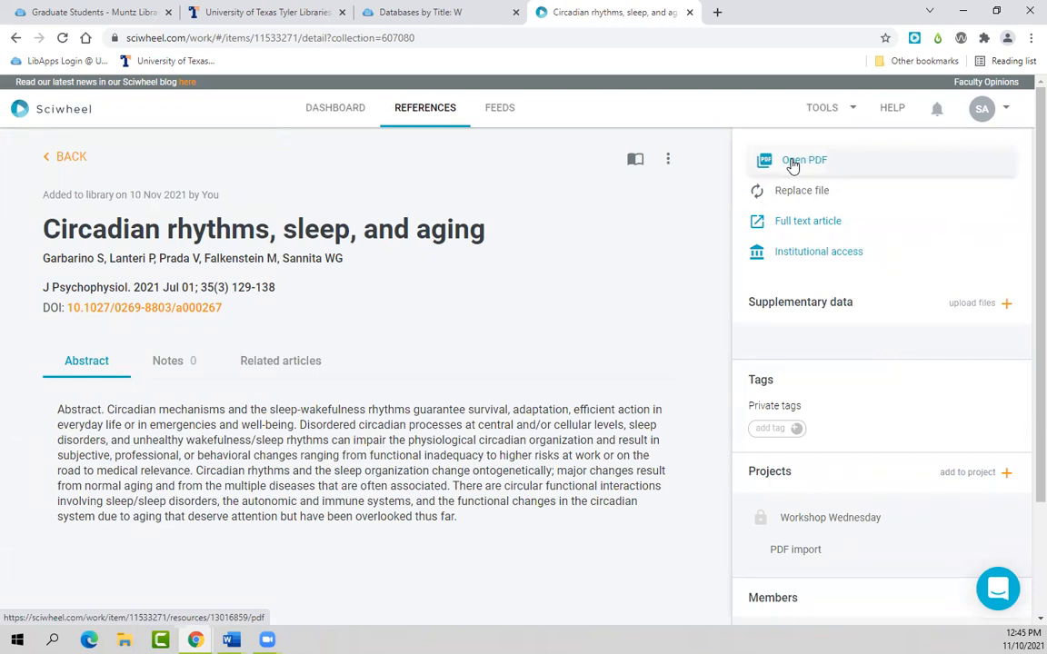
{"action": "left_click", "coordinate": [794, 163]}
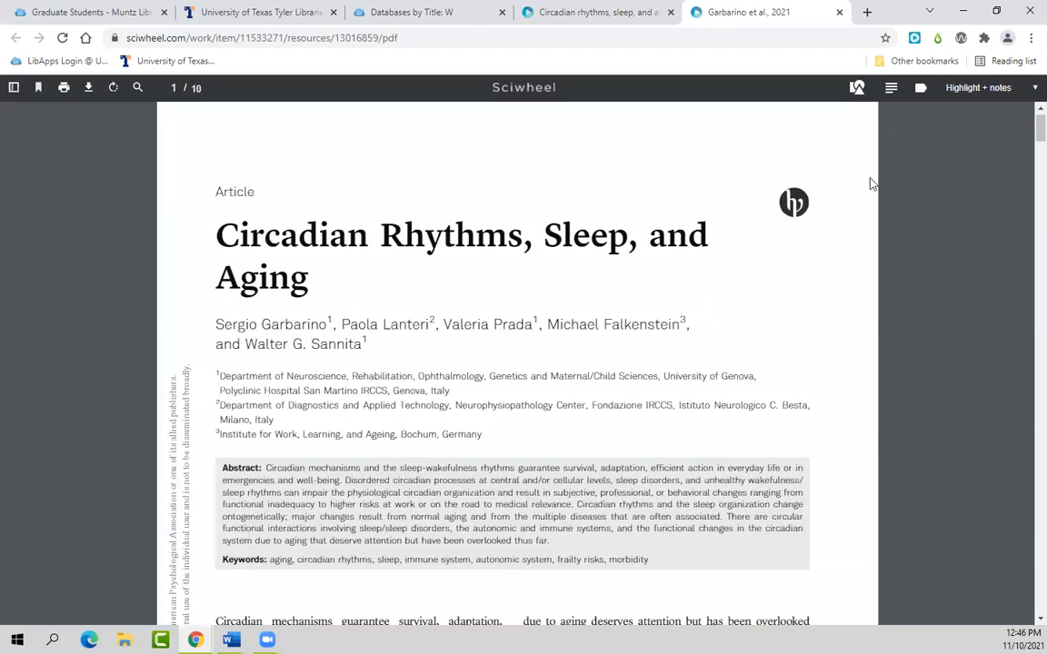
Step: Highlight the SCN passage under Circadian Clocks with note 'Important for paragraph 1', then close the reader
{"action": "scroll", "coordinate": [853, 291], "scroll_direction": "down", "scroll_amount": 3}
{"action": "scroll", "coordinate": [825, 297], "scroll_direction": "down", "scroll_amount": 2}
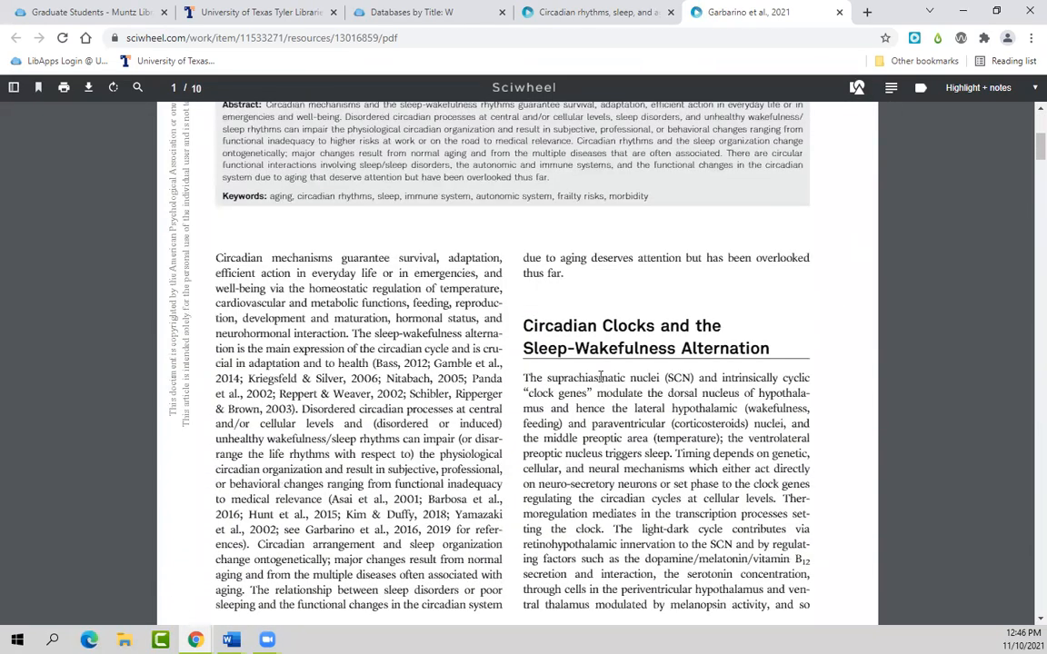
{"action": "scroll", "coordinate": [541, 338], "scroll_direction": "down", "scroll_amount": 1}
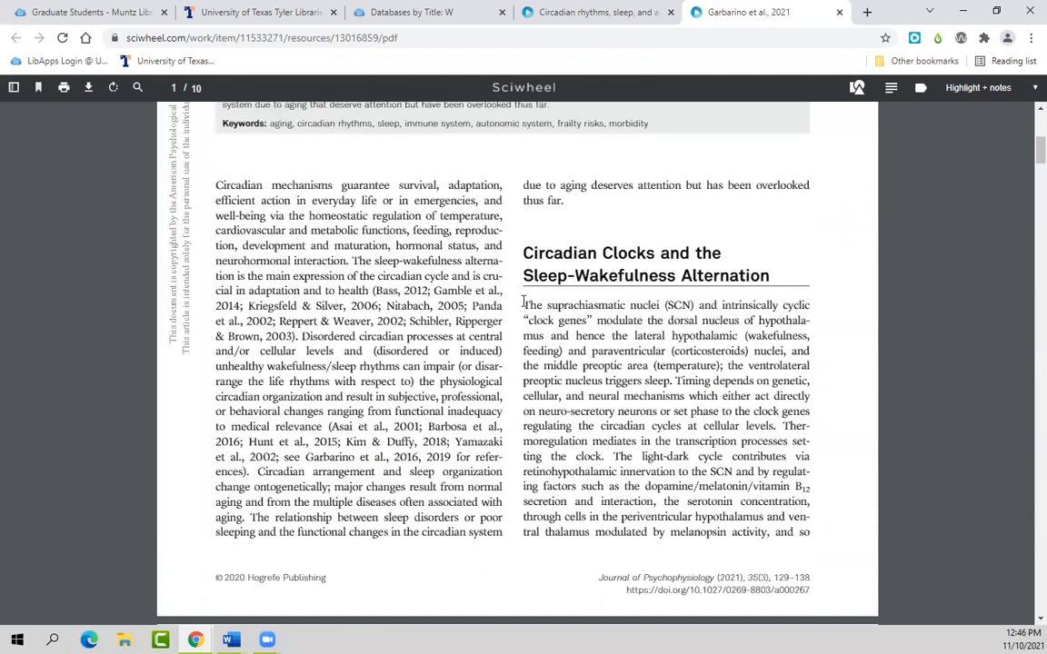
{"action": "left_click_drag", "start_coordinate": [524, 303], "coordinate": [673, 383]}
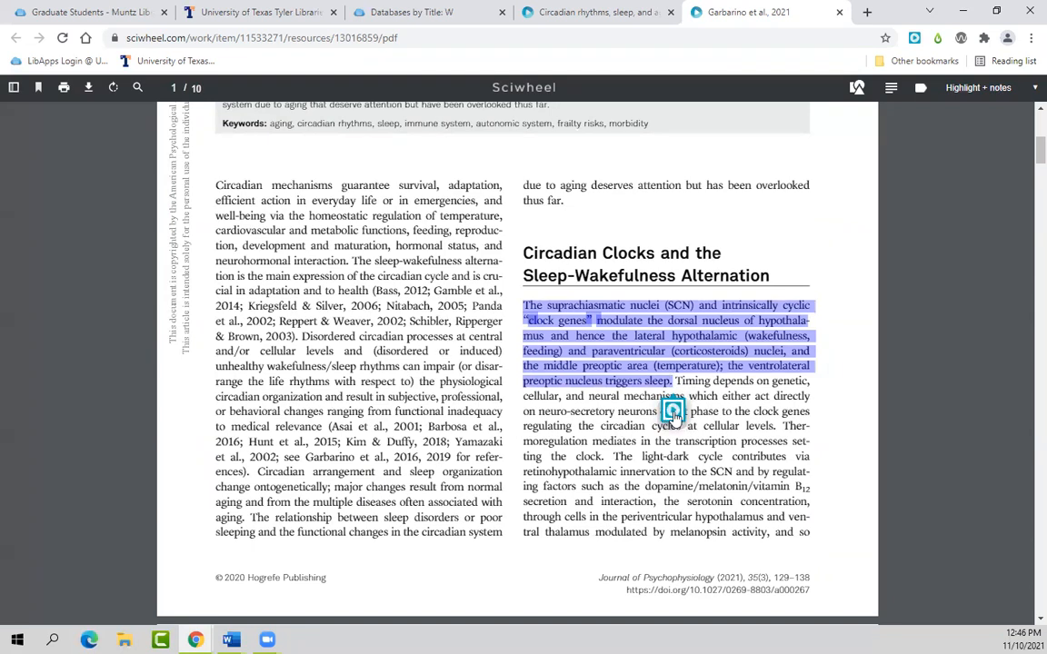
{"action": "left_click", "coordinate": [672, 410]}
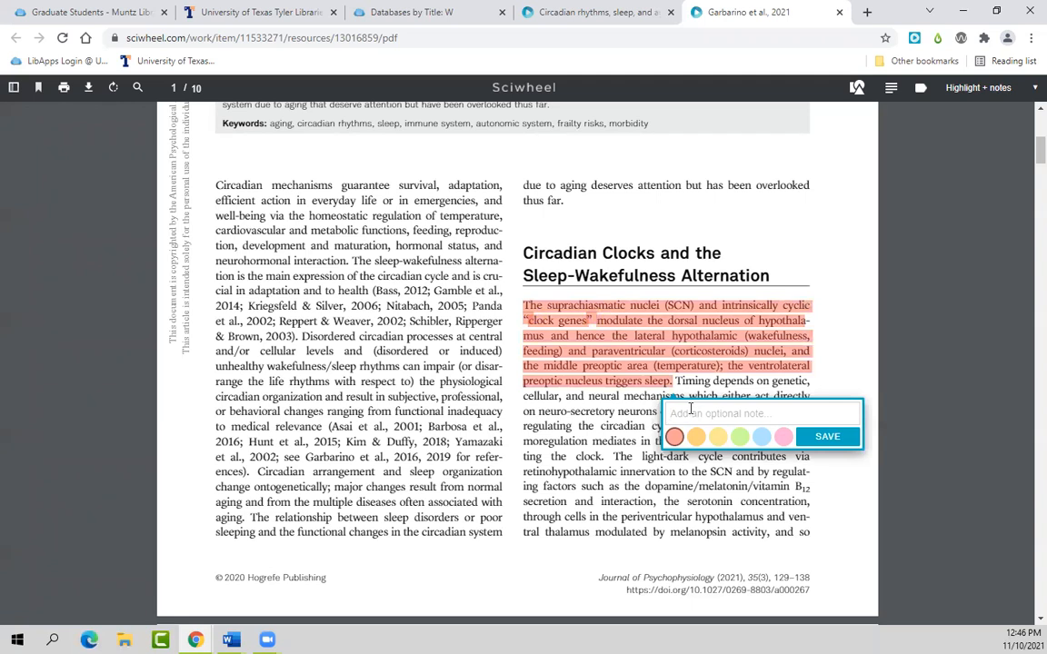
{"action": "type", "text": "Important for paragraph 1"}
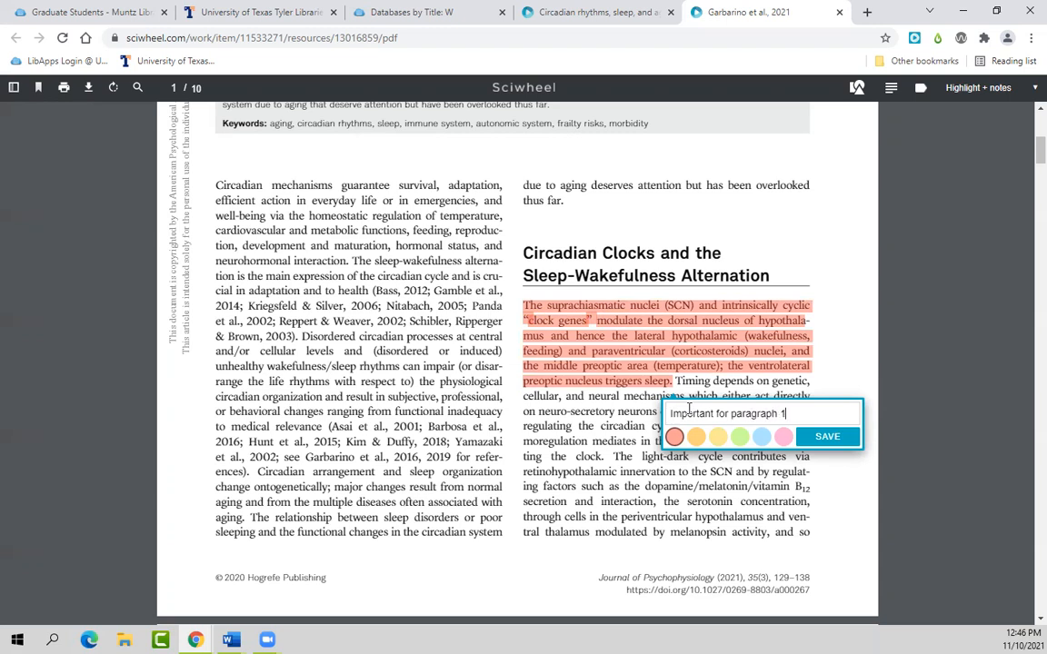
{"action": "key", "text": "Return"}
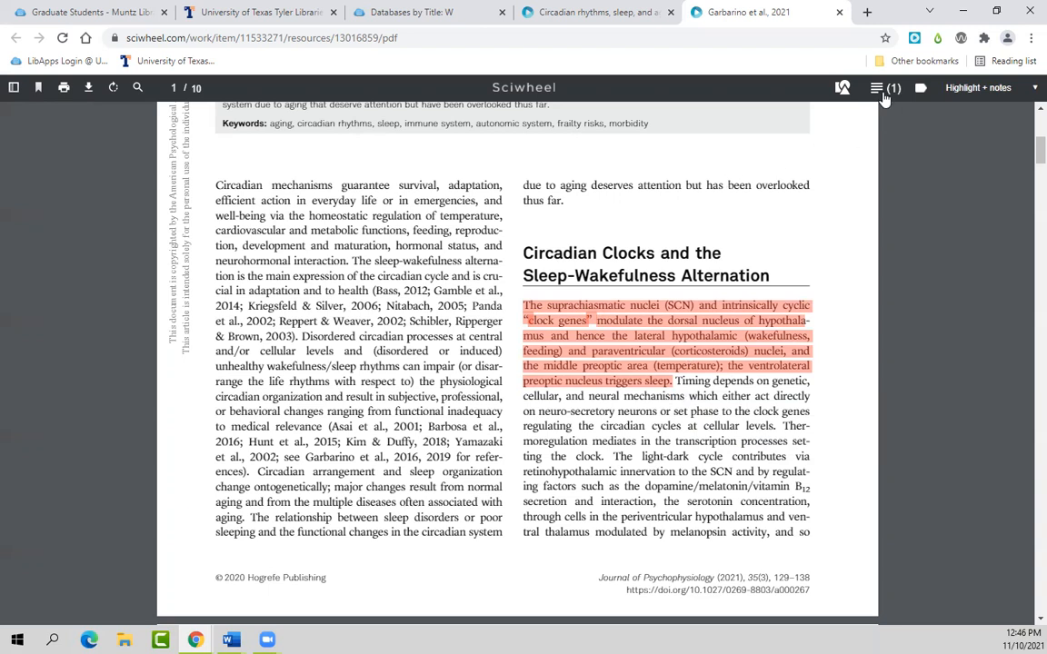
{"action": "left_click", "coordinate": [839, 13]}
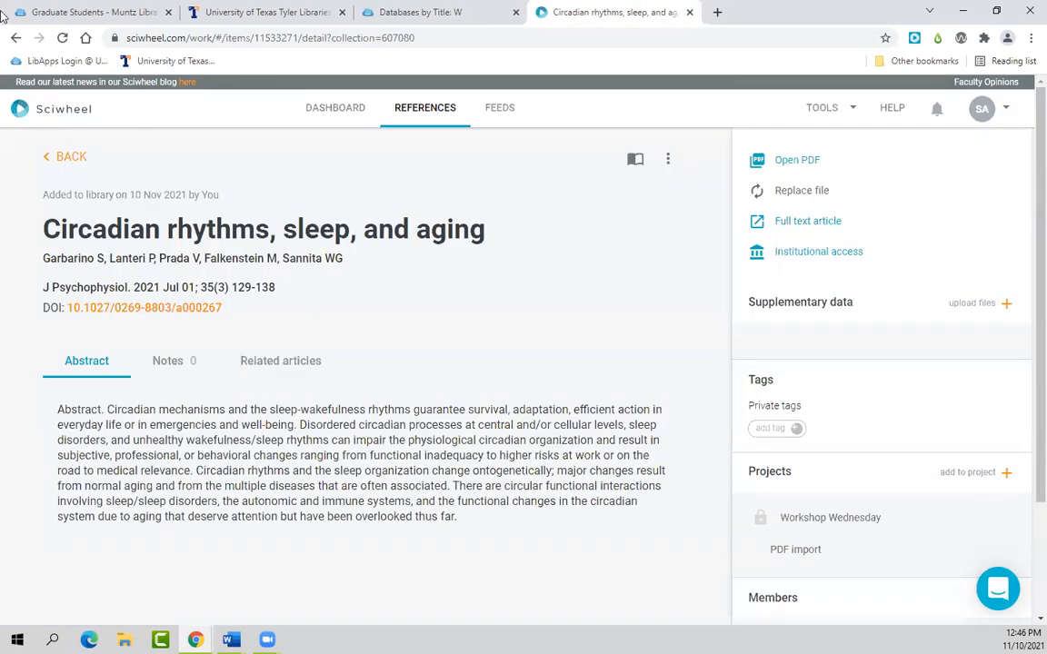
Step: Open the PDF of the 'Too exhausted to go to bed' reference from the PDF import list
{"action": "left_click", "coordinate": [15, 37]}
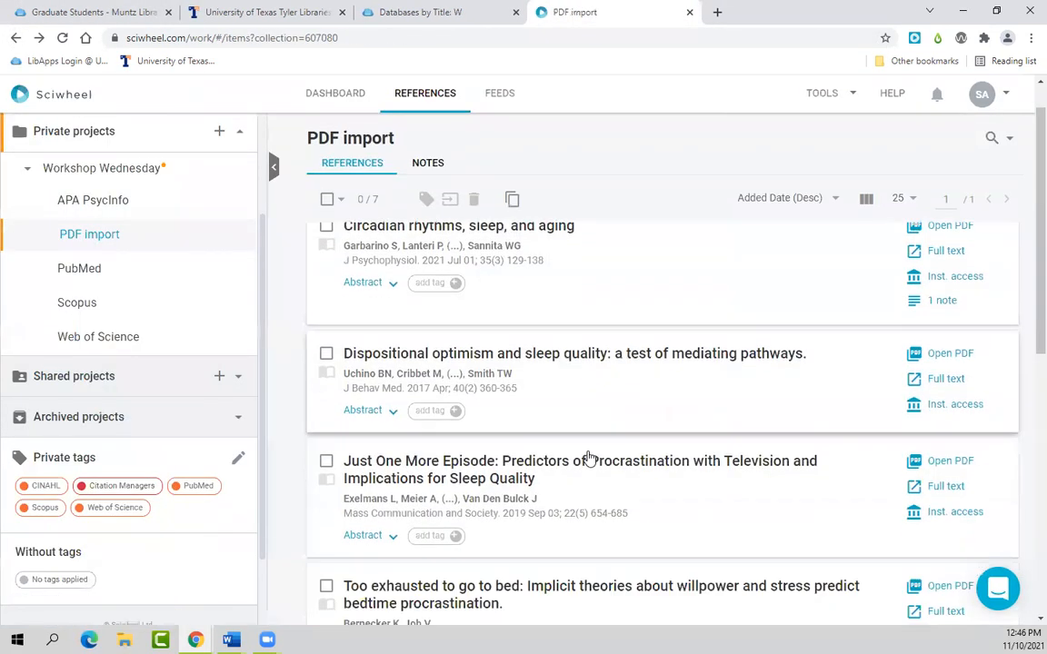
{"action": "scroll", "coordinate": [581, 459], "scroll_direction": "down", "scroll_amount": 1}
{"action": "left_click", "coordinate": [537, 417]}
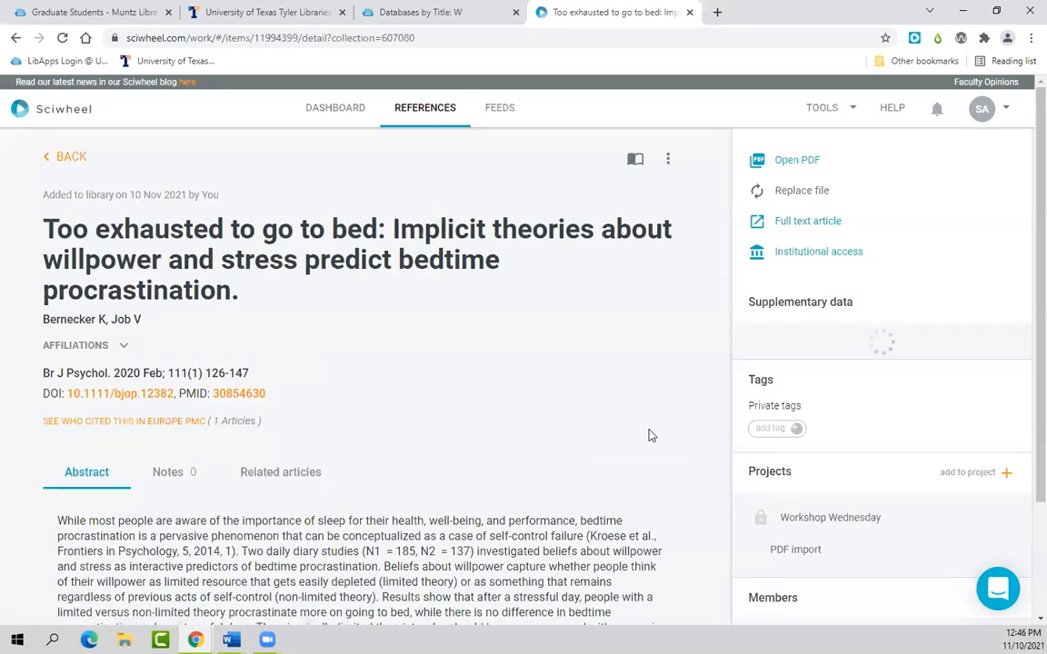
{"action": "left_click", "coordinate": [797, 161]}
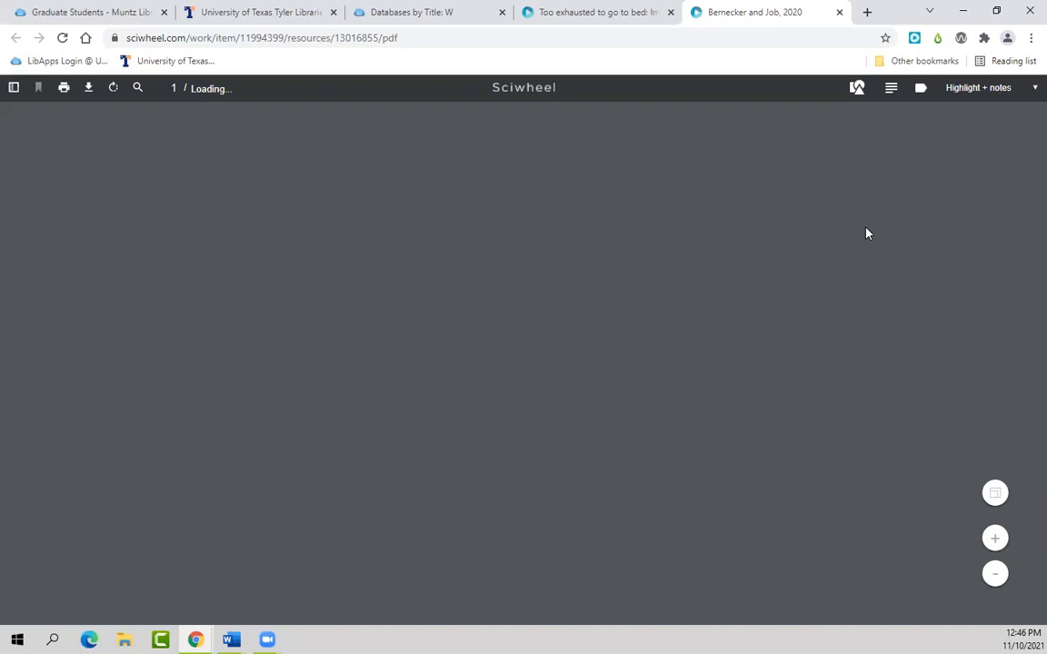
Step: Highlight its first body paragraph with note 'important for paragraph 1' and close the PDF
{"action": "scroll", "coordinate": [465, 574], "scroll_direction": "down", "scroll_amount": 4}
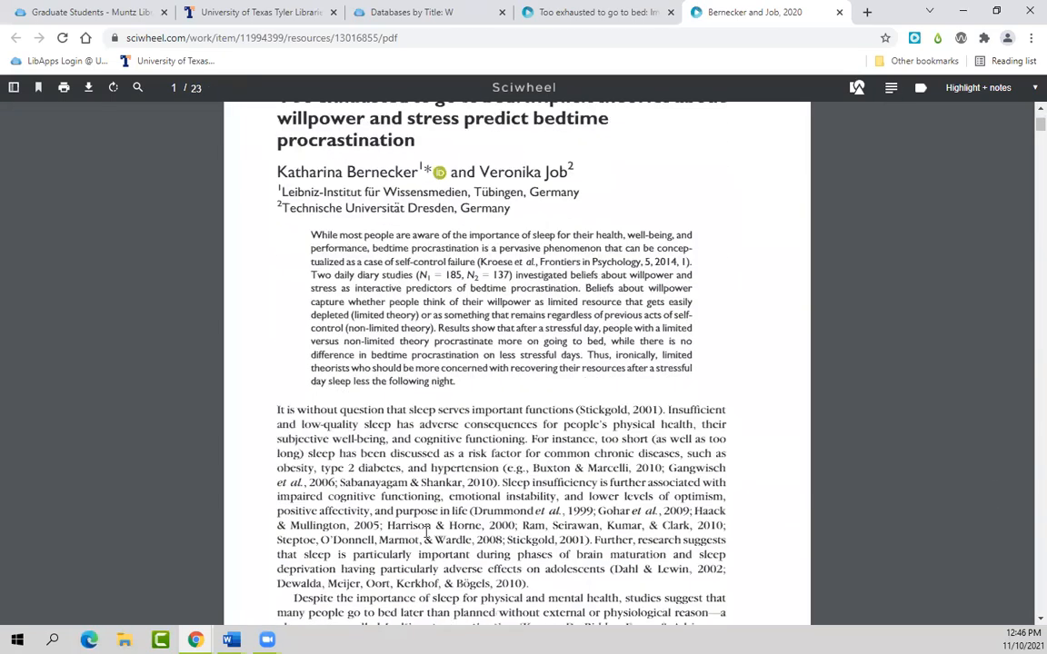
{"action": "left_click_drag", "start_coordinate": [280, 204], "coordinate": [531, 376]}
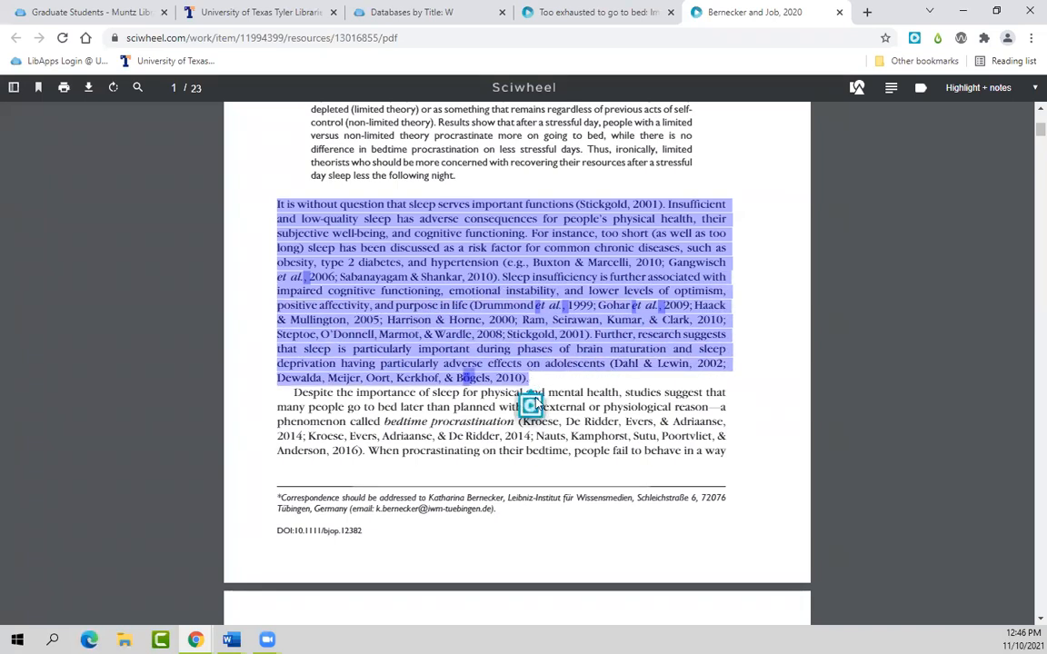
{"action": "left_click", "coordinate": [531, 406]}
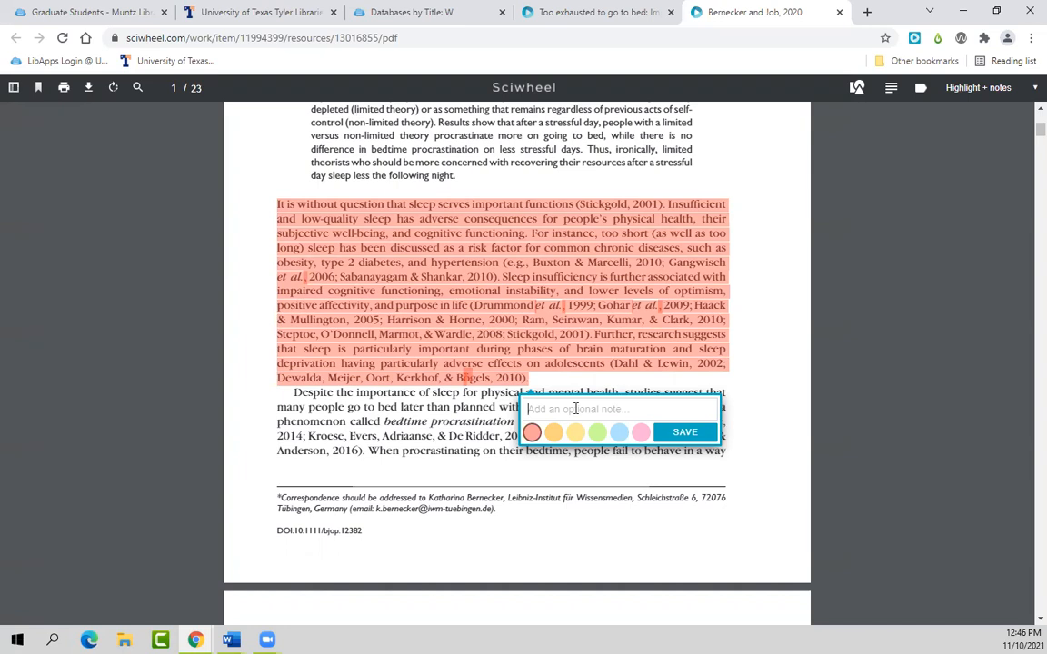
{"action": "type", "text": "important for paragraph 1"}
{"action": "key", "text": "Return"}
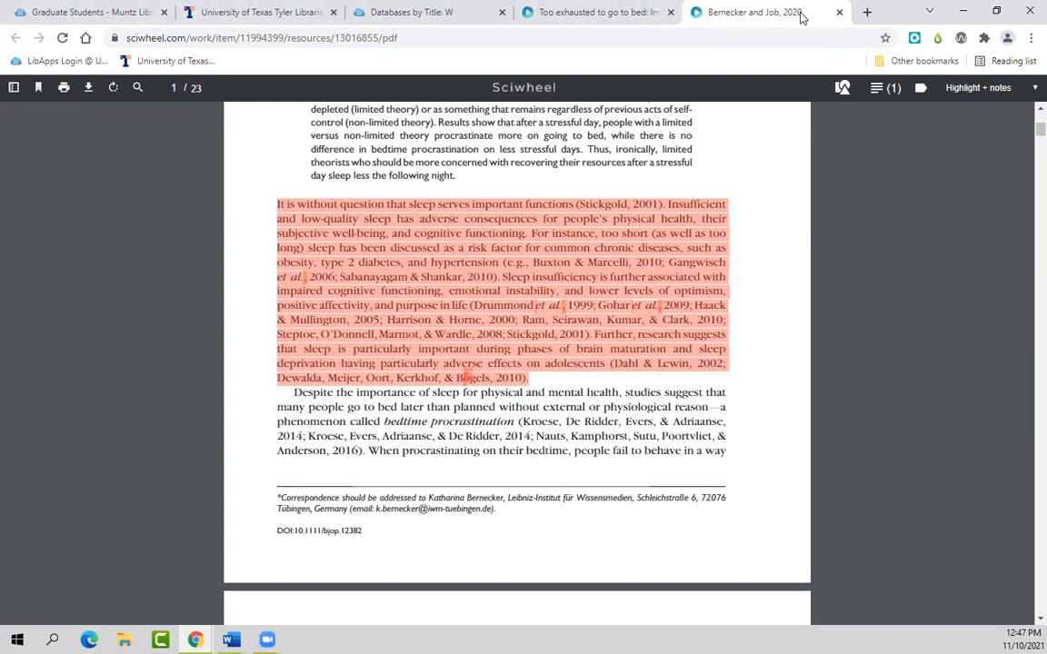
{"action": "left_click", "coordinate": [837, 12]}
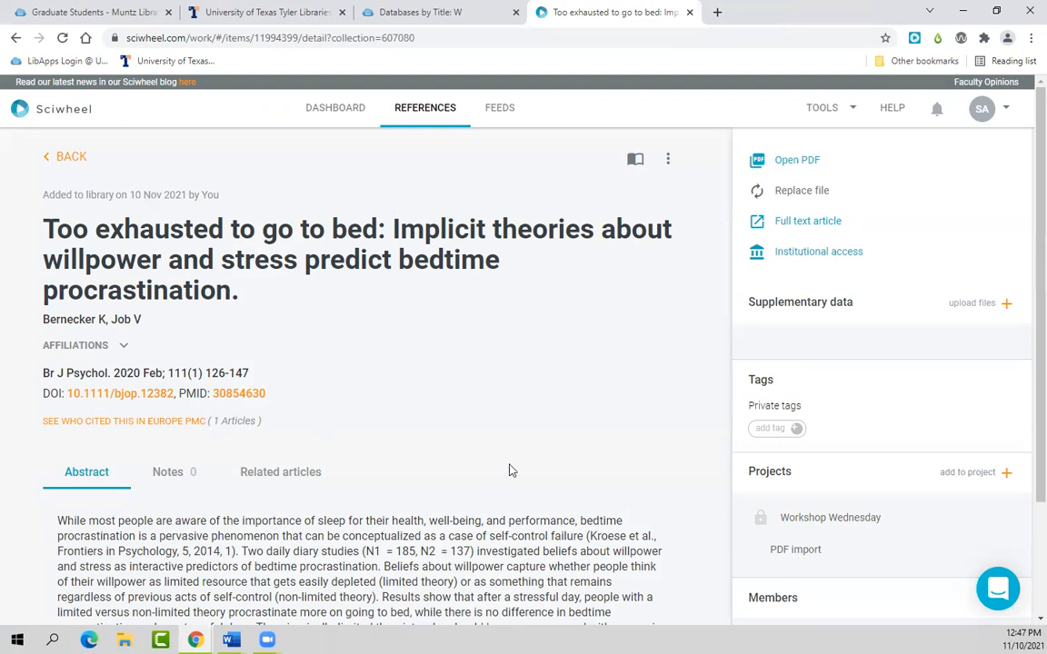
Step: Show the Notes tab of 'Circadian rhythms, sleep, and aging' with its 'Important for paragraph 1' highlight
{"action": "scroll", "coordinate": [509, 469], "scroll_direction": "down", "scroll_amount": 1}
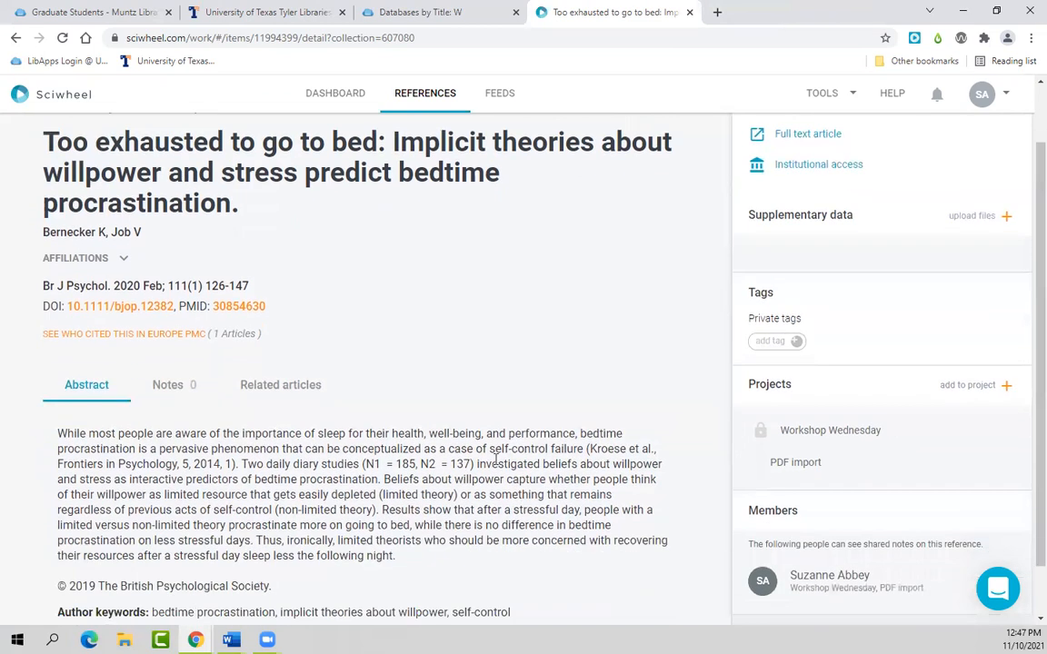
{"action": "left_click", "coordinate": [167, 390]}
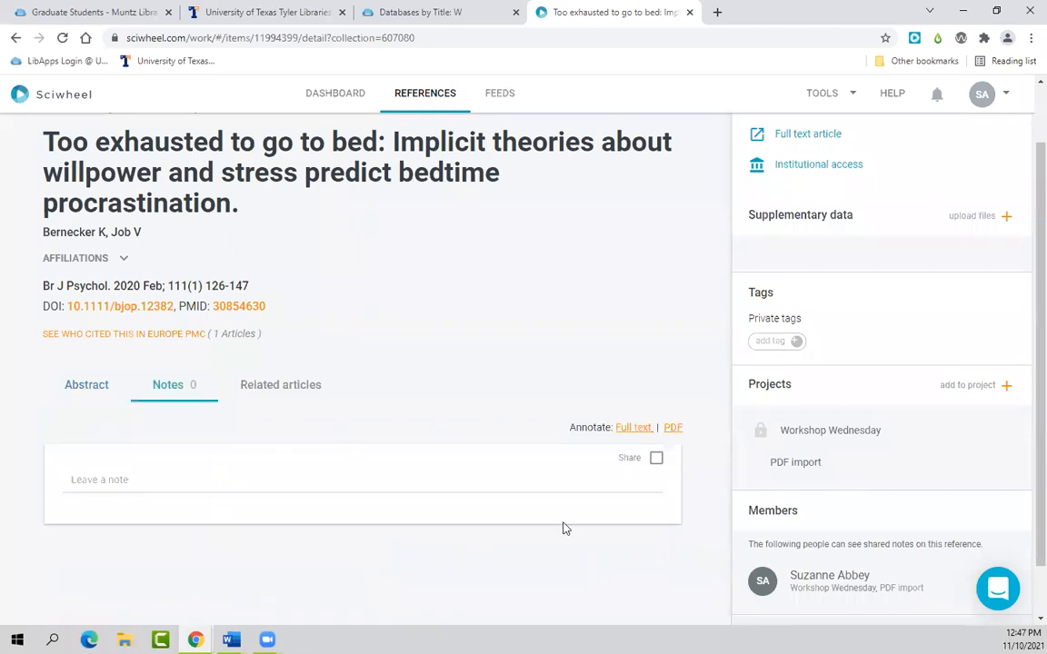
{"action": "left_click", "coordinate": [93, 393]}
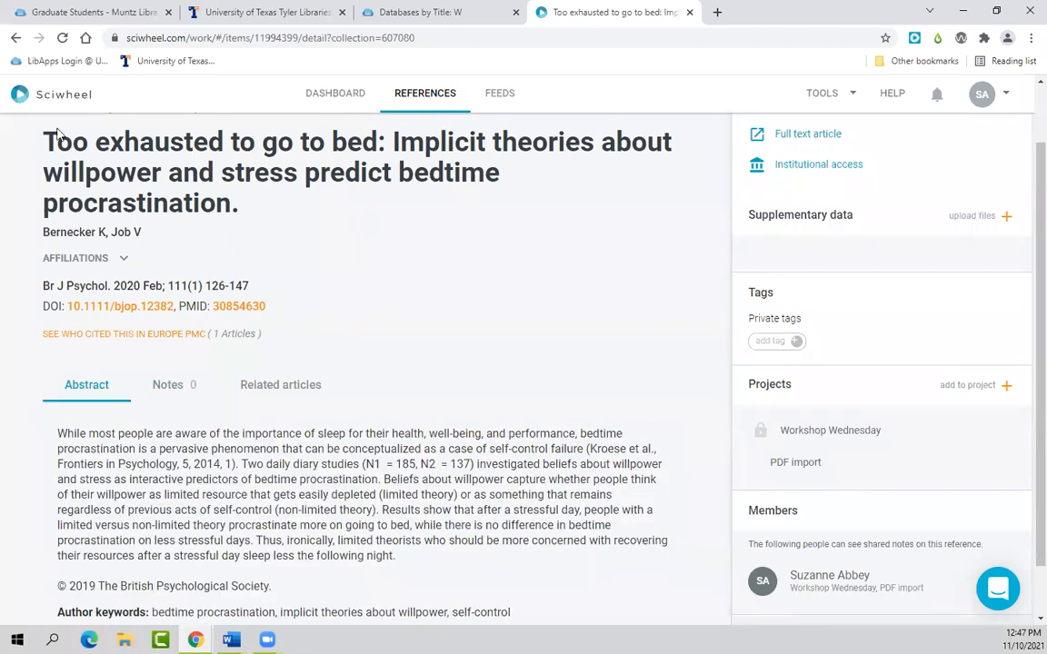
{"action": "left_click", "coordinate": [15, 37]}
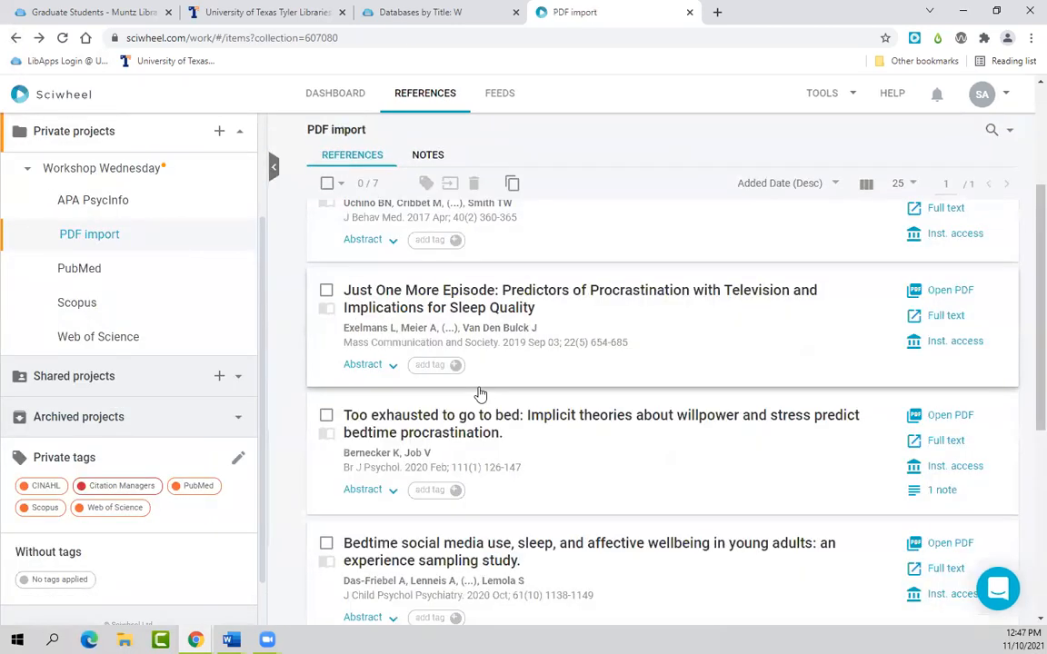
{"action": "scroll", "coordinate": [479, 397], "scroll_direction": "up", "scroll_amount": 3}
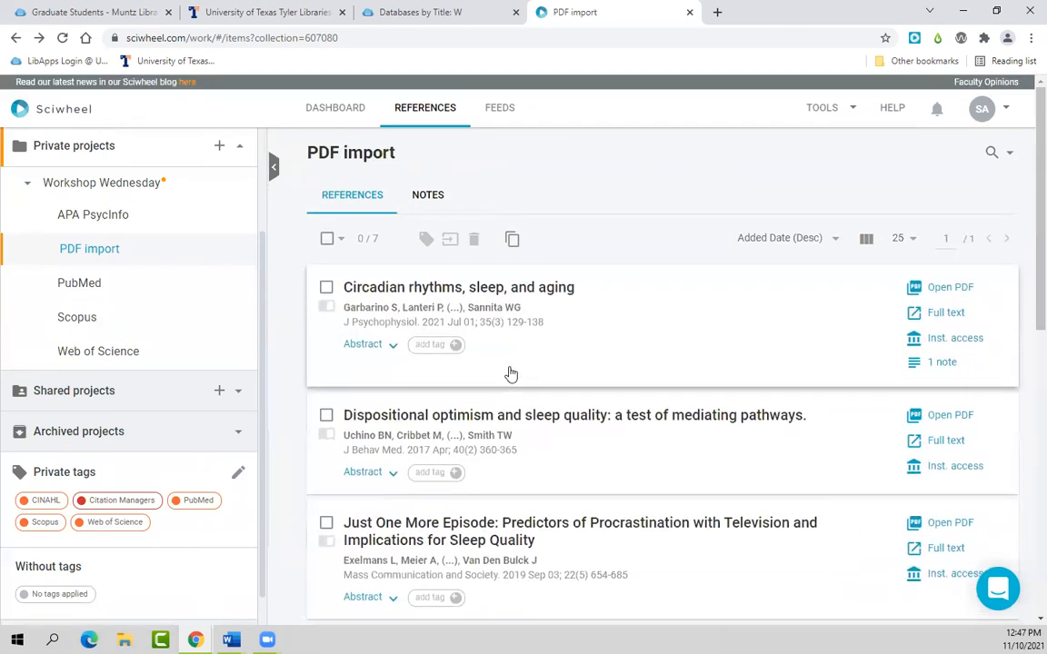
{"action": "left_click", "coordinate": [498, 289]}
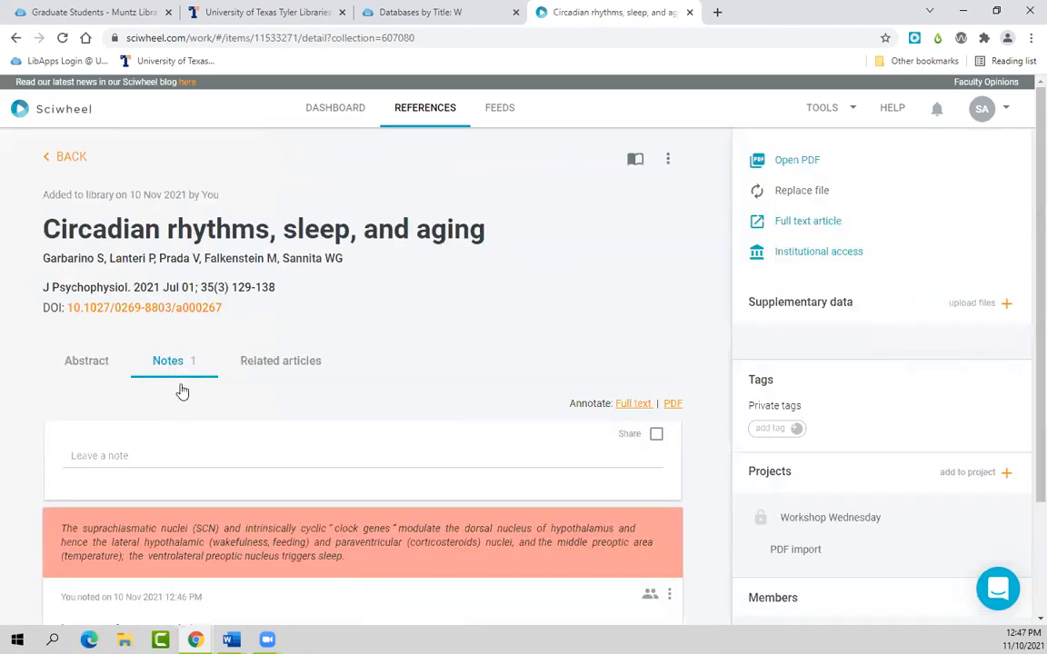
{"action": "scroll", "coordinate": [352, 432], "scroll_direction": "down", "scroll_amount": 3}
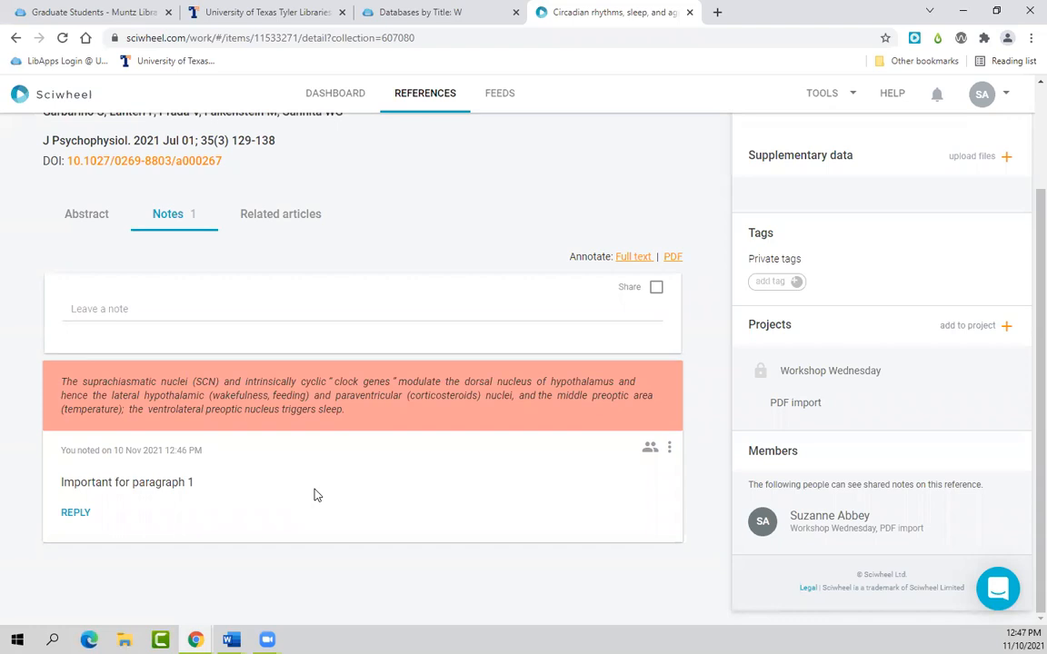
Step: Browse the reference's related articles and extra actions, then return to the 7-reference PDF import list
{"action": "left_click", "coordinate": [301, 222]}
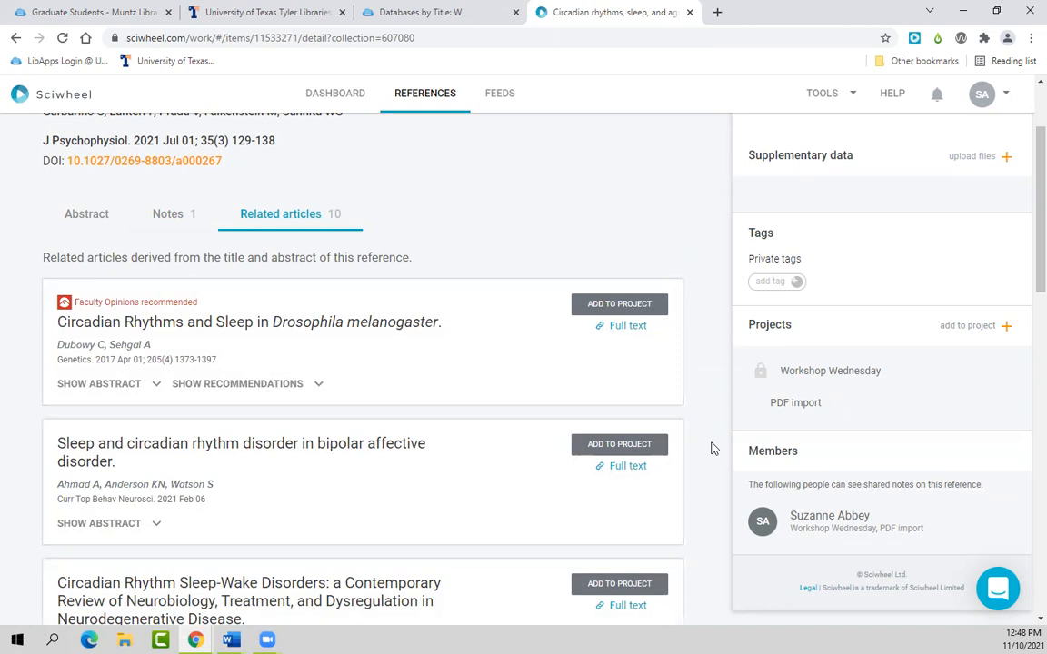
{"action": "scroll", "coordinate": [351, 405], "scroll_direction": "up", "scroll_amount": 3}
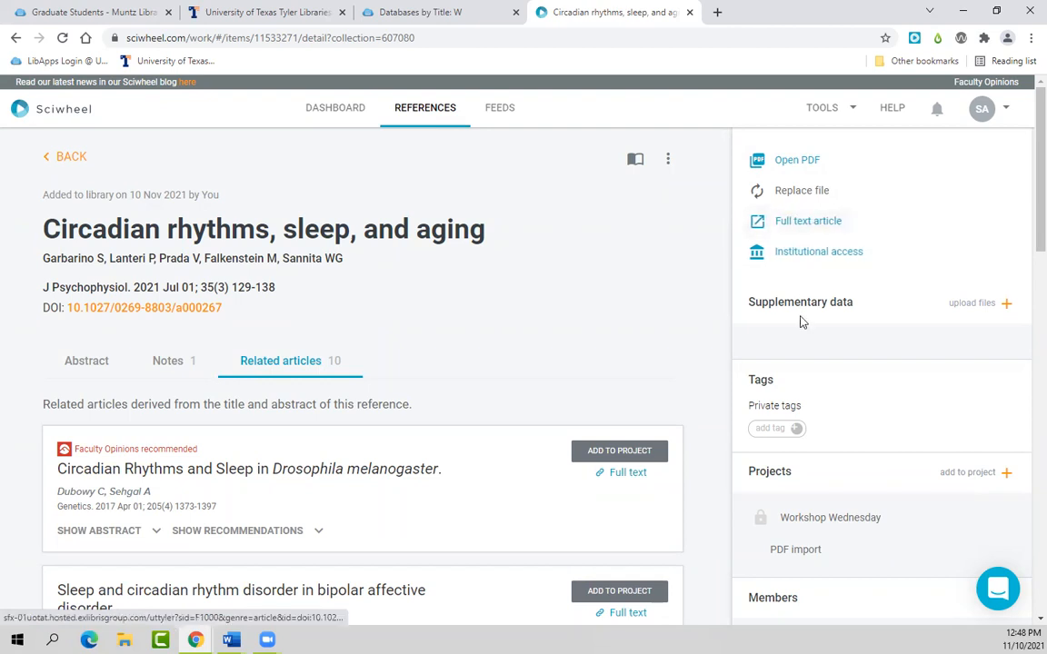
{"action": "scroll", "coordinate": [685, 362], "scroll_direction": "down", "scroll_amount": 1}
{"action": "scroll", "coordinate": [691, 363], "scroll_direction": "up", "scroll_amount": 1}
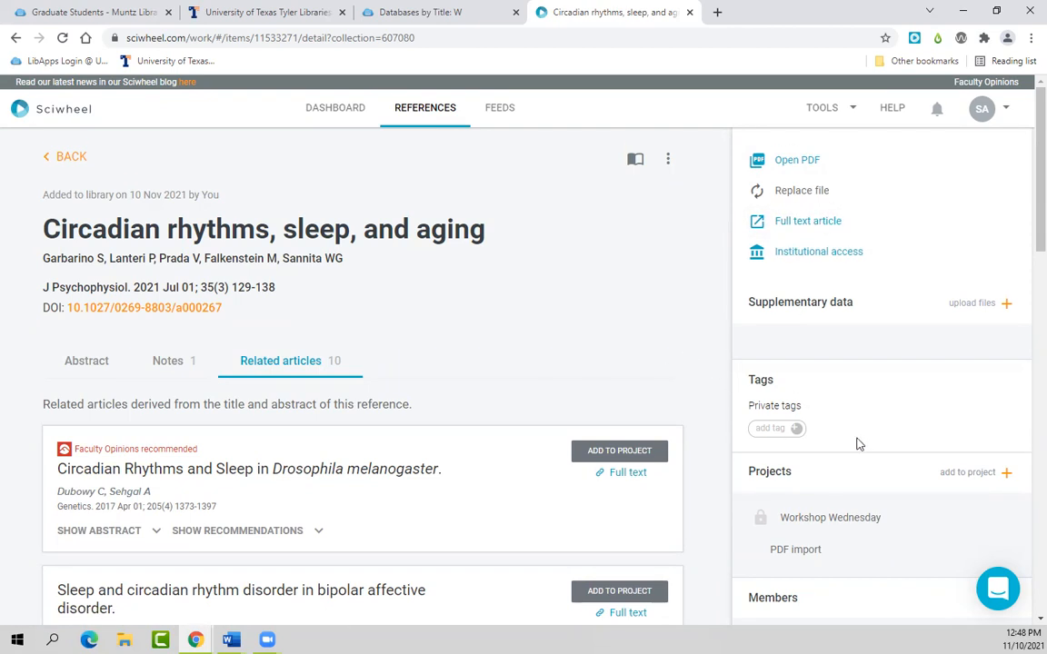
{"action": "scroll", "coordinate": [820, 433], "scroll_direction": "down", "scroll_amount": 1}
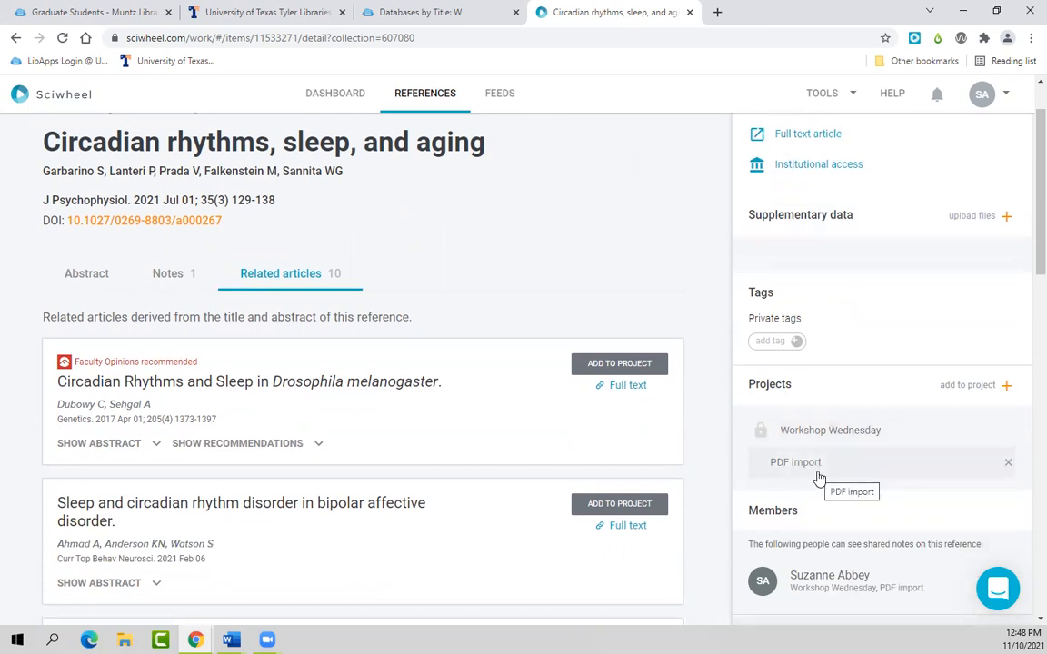
{"action": "scroll", "coordinate": [828, 487], "scroll_direction": "down", "scroll_amount": 1}
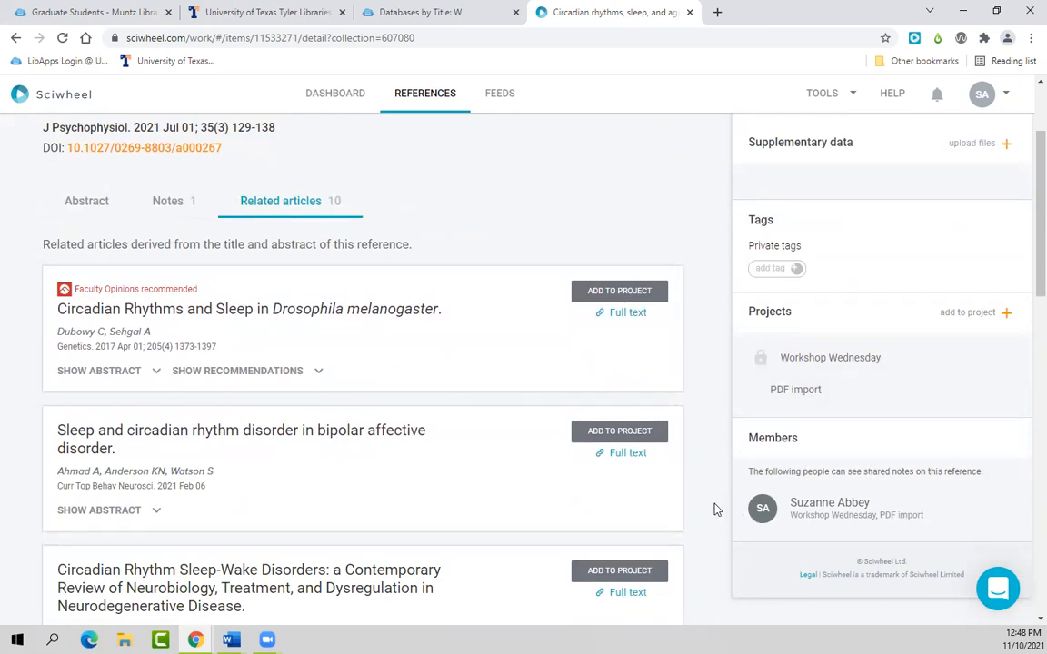
{"action": "scroll", "coordinate": [715, 510], "scroll_direction": "up", "scroll_amount": 2}
{"action": "scroll", "coordinate": [714, 510], "scroll_direction": "down", "scroll_amount": 1}
{"action": "scroll", "coordinate": [715, 508], "scroll_direction": "up", "scroll_amount": 1}
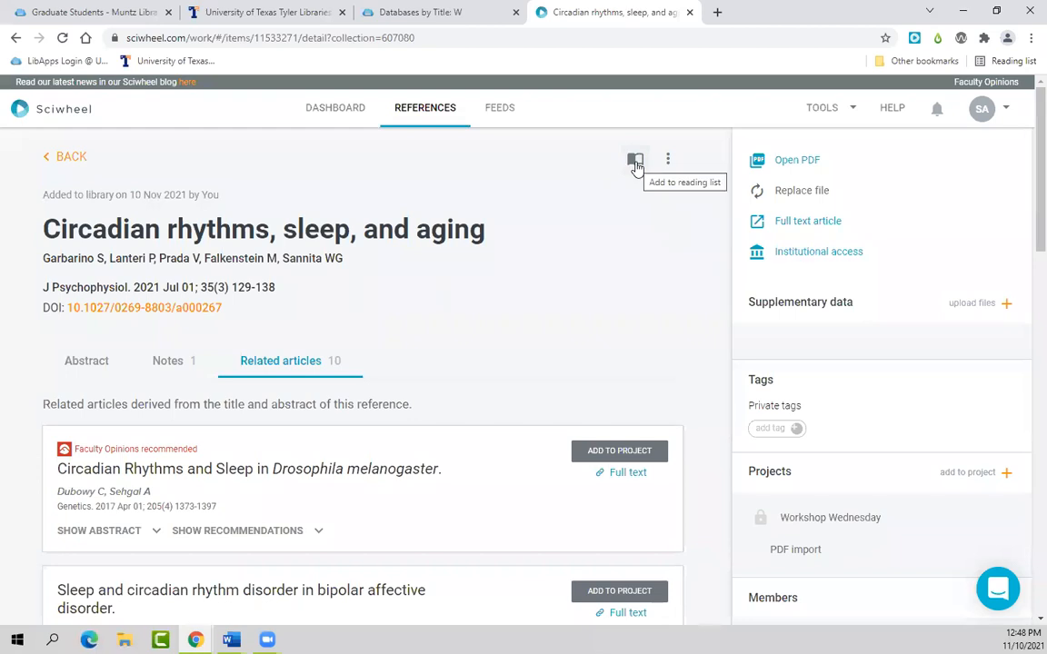
{"action": "left_click", "coordinate": [668, 161]}
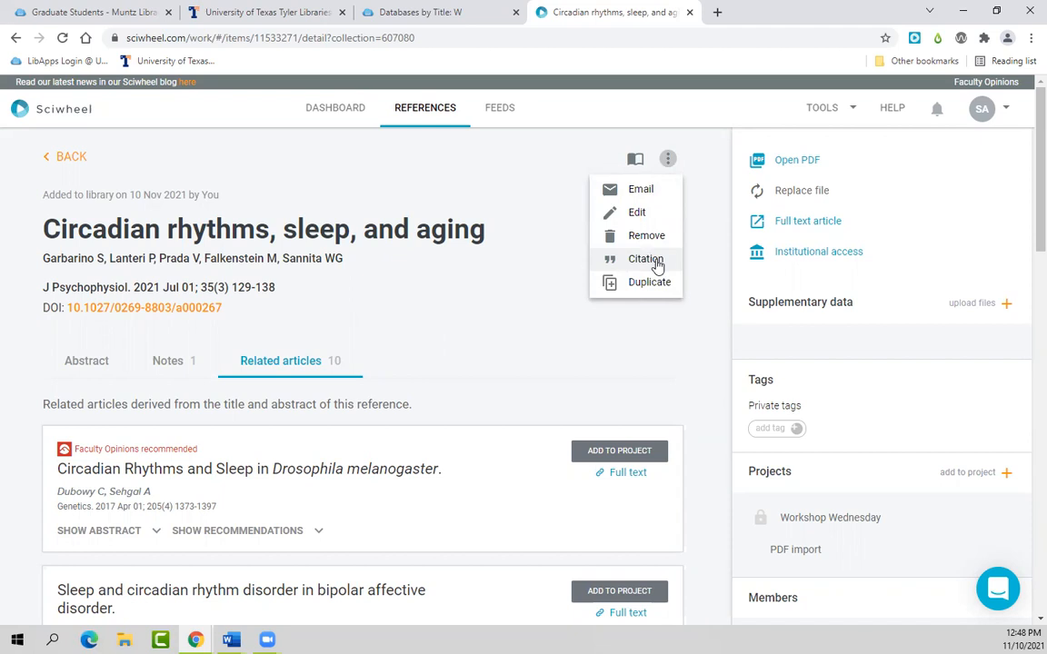
{"action": "left_click", "coordinate": [71, 157]}
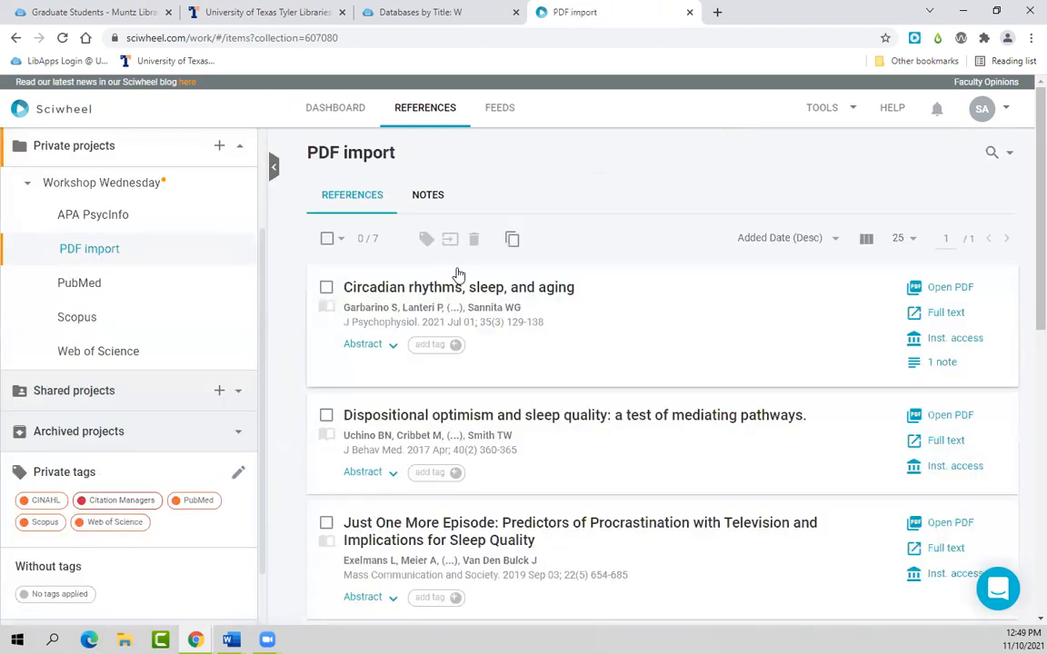
Step: Review the PDF import notes, then open Workshop Wednesday's Notes and Suggestions tabs
{"action": "left_click", "coordinate": [429, 196]}
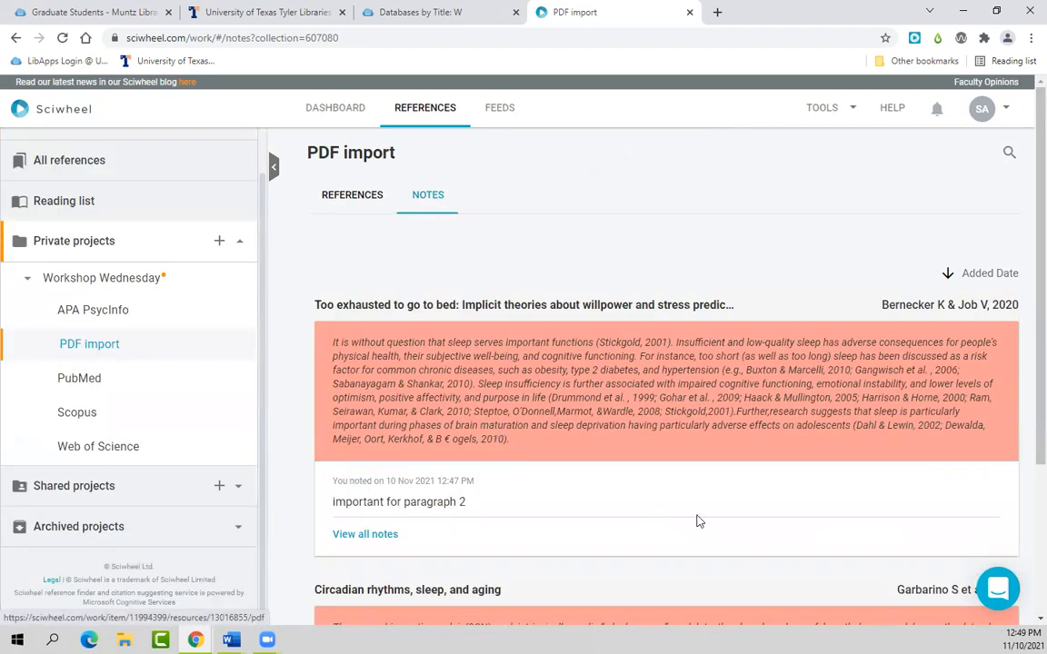
{"action": "scroll", "coordinate": [696, 519], "scroll_direction": "down", "scroll_amount": 3}
{"action": "scroll", "coordinate": [695, 519], "scroll_direction": "up", "scroll_amount": 5}
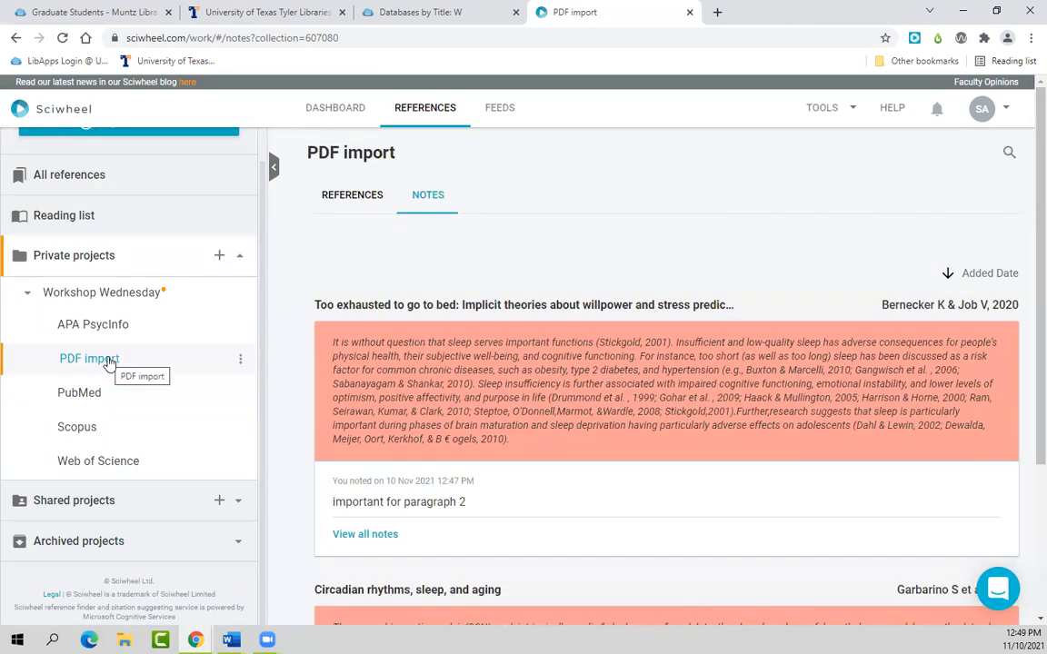
{"action": "left_click", "coordinate": [110, 304]}
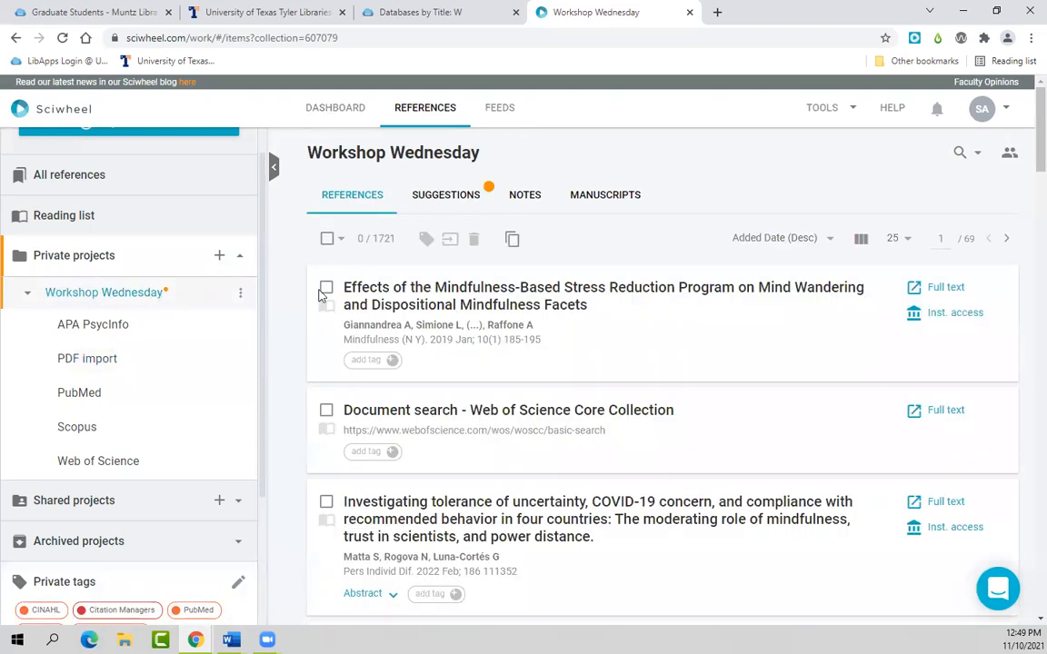
{"action": "left_click", "coordinate": [536, 200]}
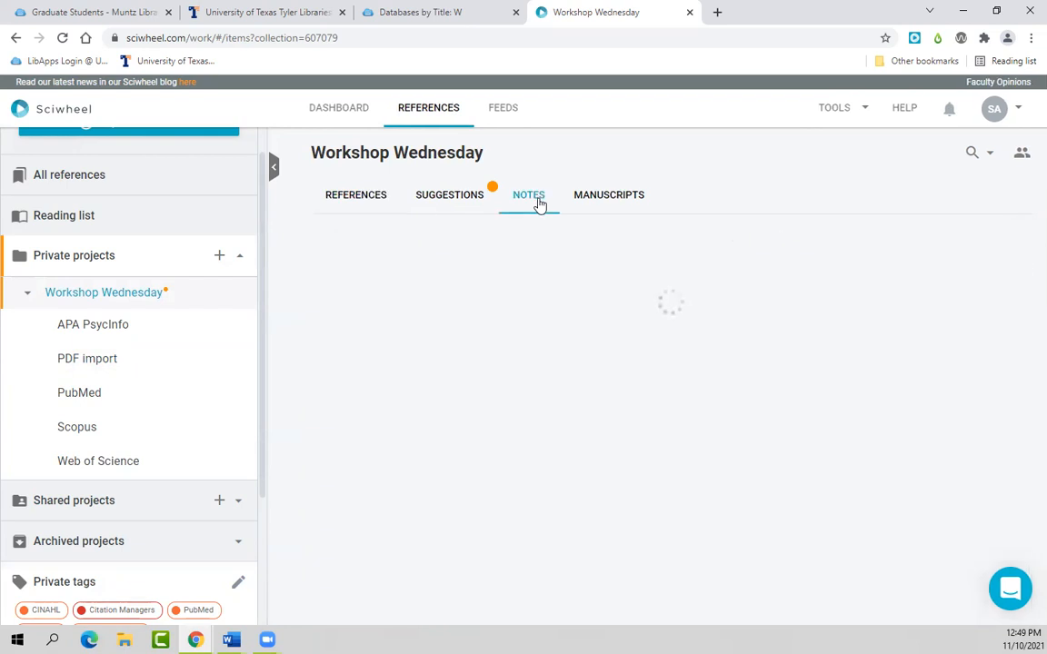
{"action": "left_click", "coordinate": [443, 199]}
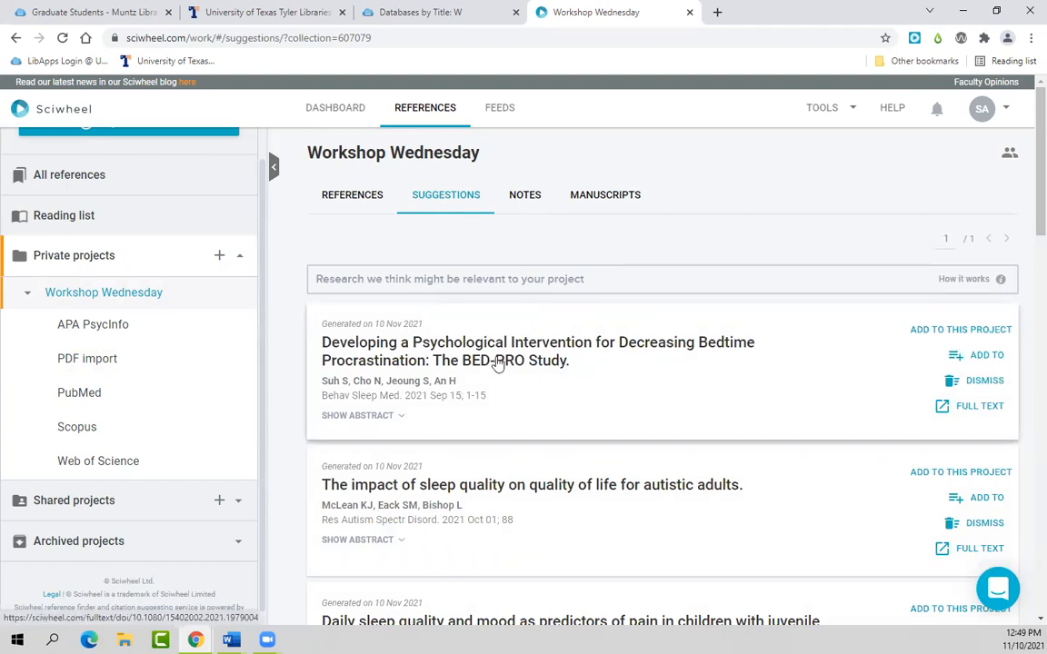
Step: View Workshop Wednesday's Manuscripts tab, return to its 1721 references, and switch to Word
{"action": "left_click", "coordinate": [586, 202]}
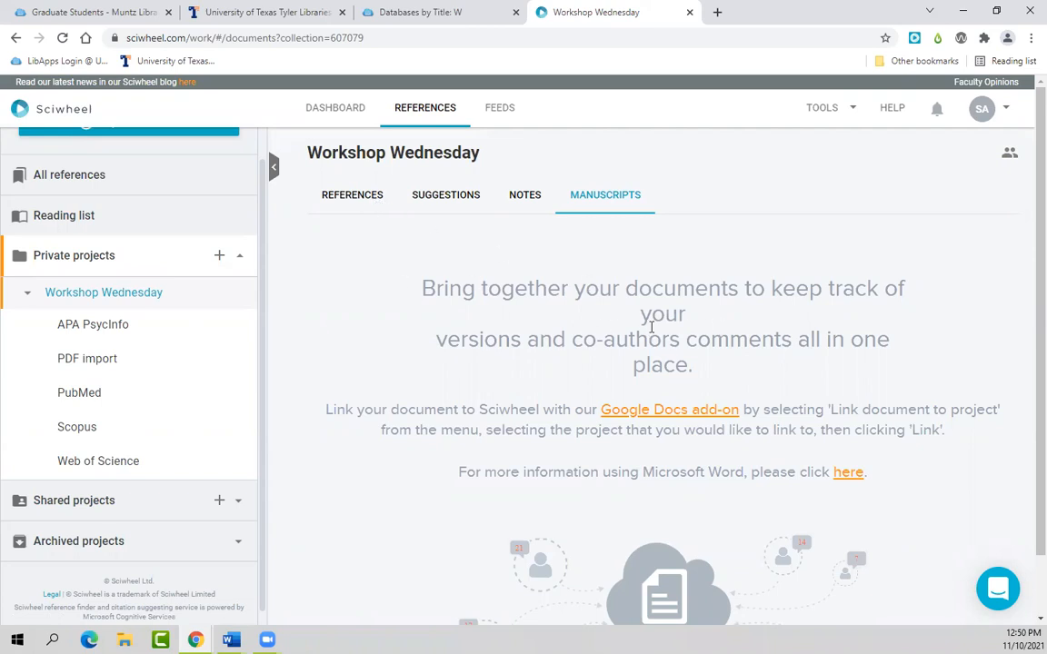
{"action": "left_click", "coordinate": [361, 196]}
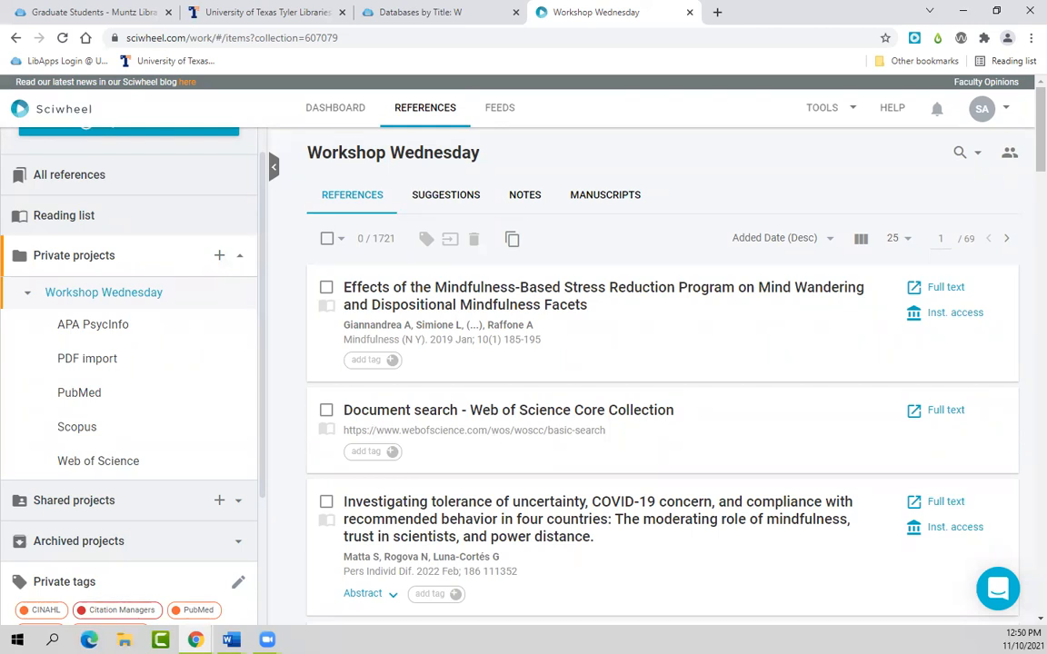
{"action": "key", "text": "alt+Tab"}
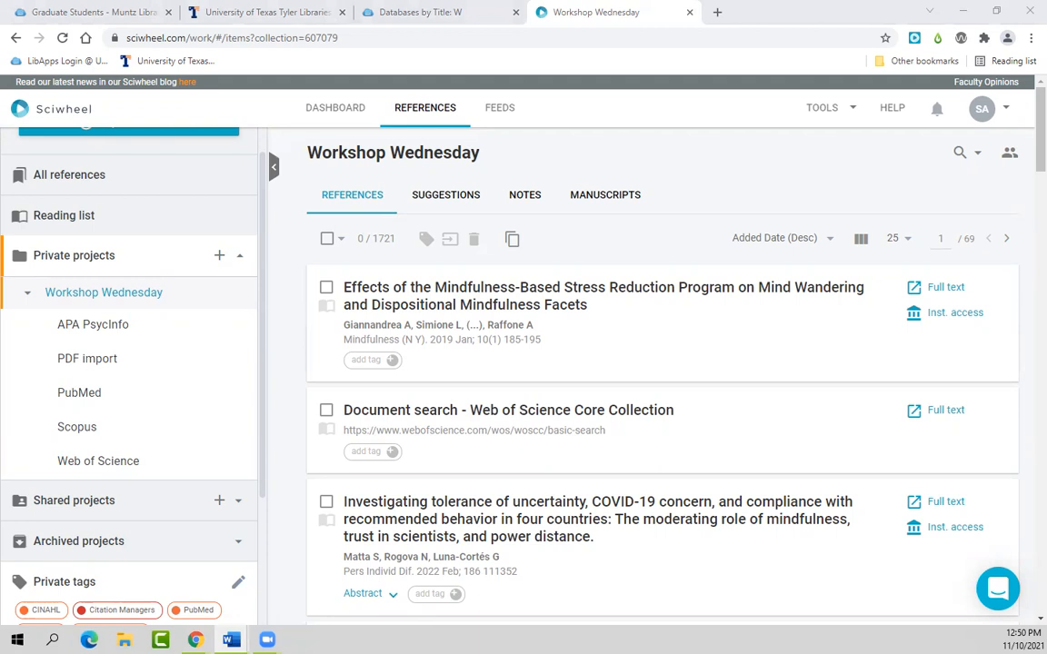
Step: Open the Scopus subproject's Notes tab and scroll through its Cited By and Export Date notes
{"action": "left_click", "coordinate": [88, 428]}
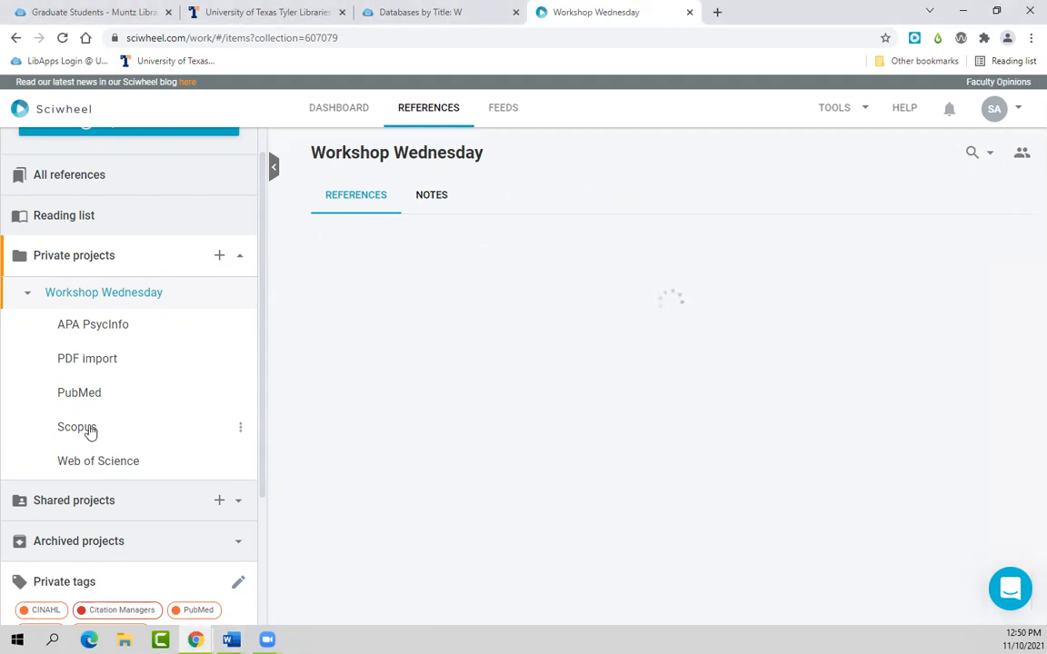
{"action": "left_click", "coordinate": [429, 199]}
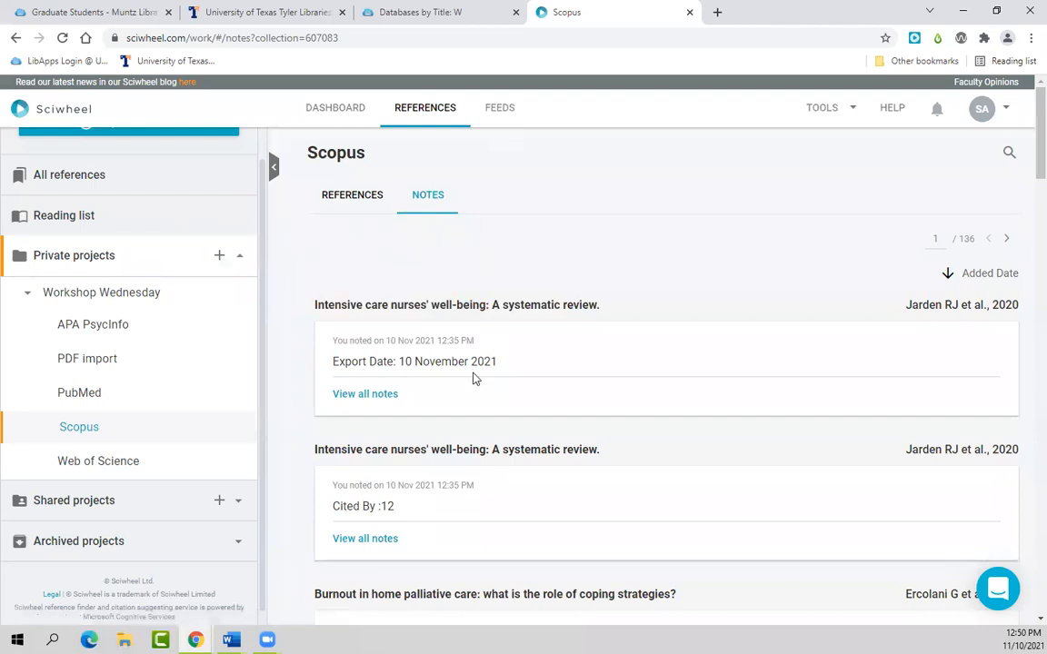
{"action": "scroll", "coordinate": [474, 386], "scroll_direction": "down", "scroll_amount": 4}
{"action": "scroll", "coordinate": [488, 445], "scroll_direction": "down", "scroll_amount": 4}
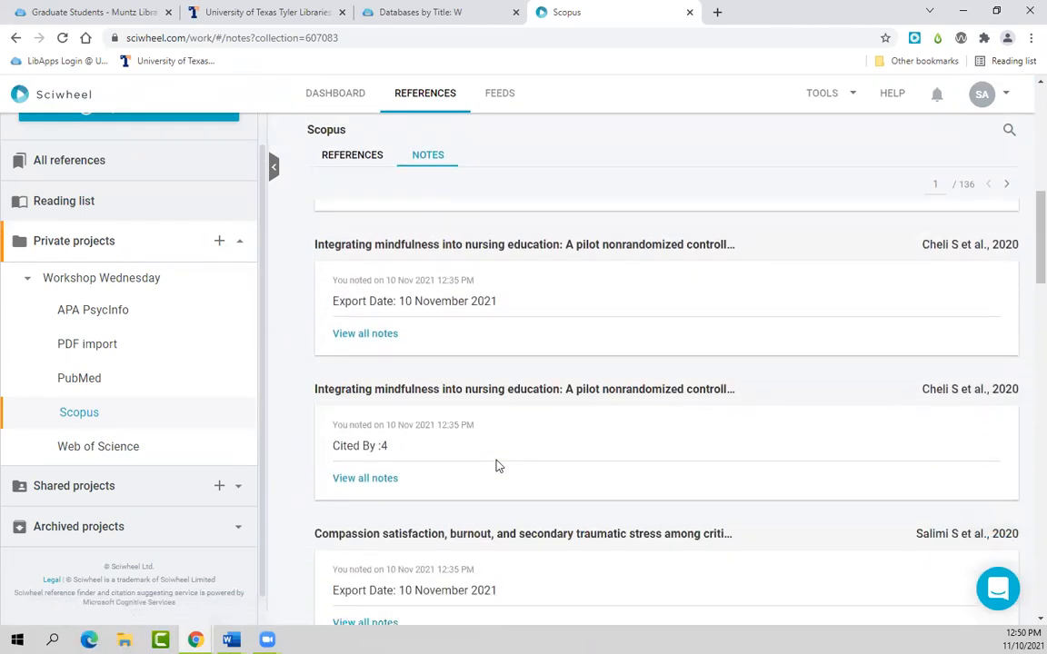
{"action": "scroll", "coordinate": [496, 465], "scroll_direction": "down", "scroll_amount": 2}
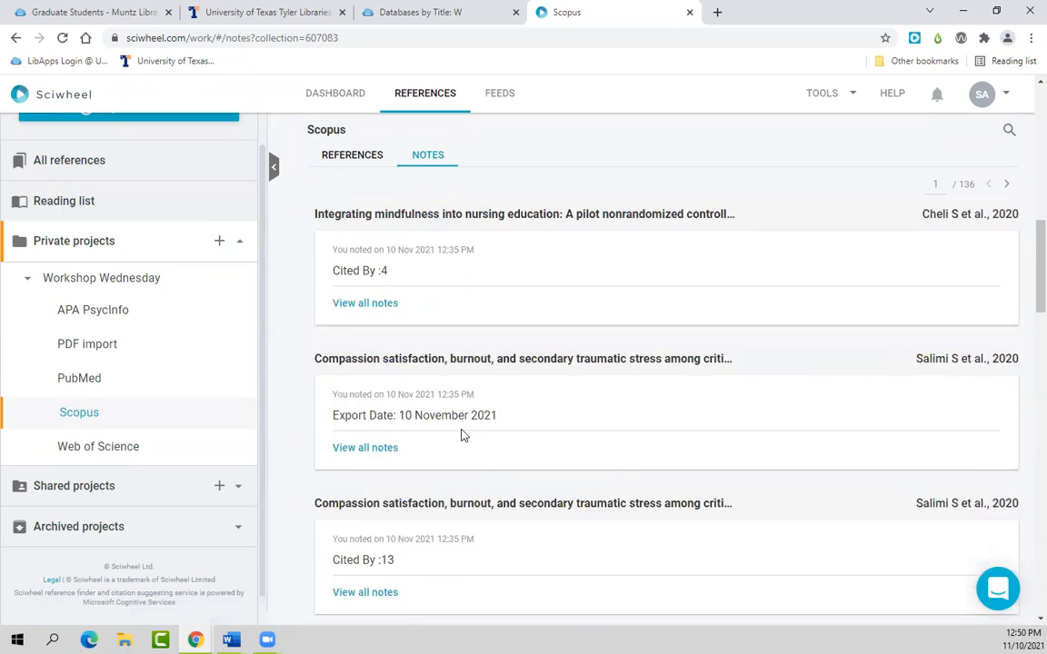
{"action": "scroll", "coordinate": [514, 457], "scroll_direction": "down", "scroll_amount": 2}
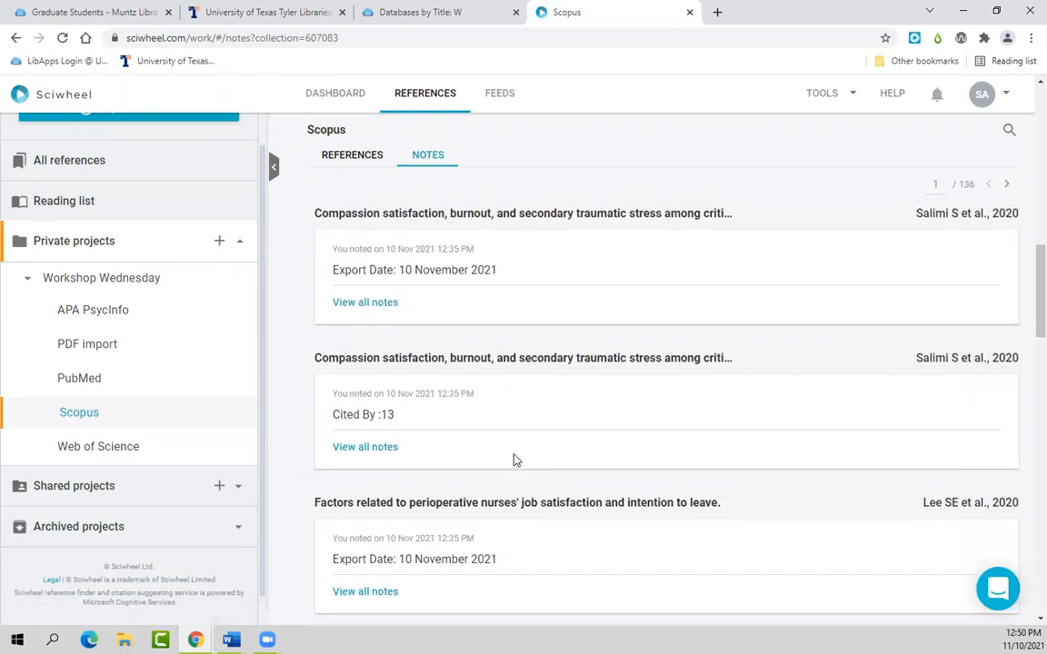
{"action": "scroll", "coordinate": [515, 461], "scroll_direction": "down", "scroll_amount": 2}
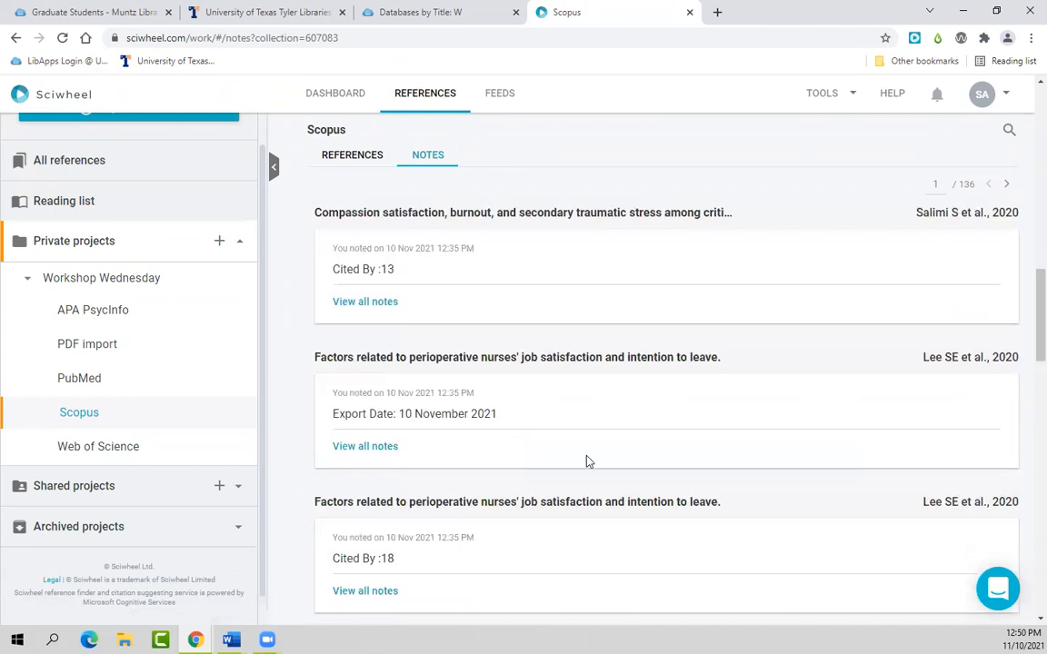
{"action": "scroll", "coordinate": [586, 461], "scroll_direction": "up", "scroll_amount": 4}
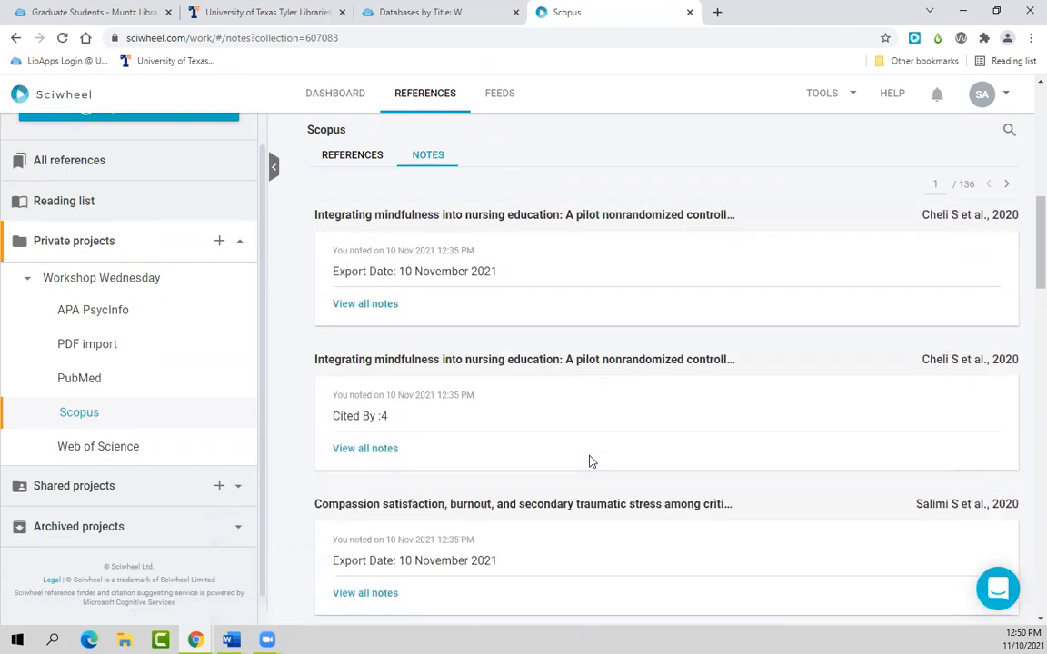
{"action": "scroll", "coordinate": [589, 462], "scroll_direction": "up", "scroll_amount": 6}
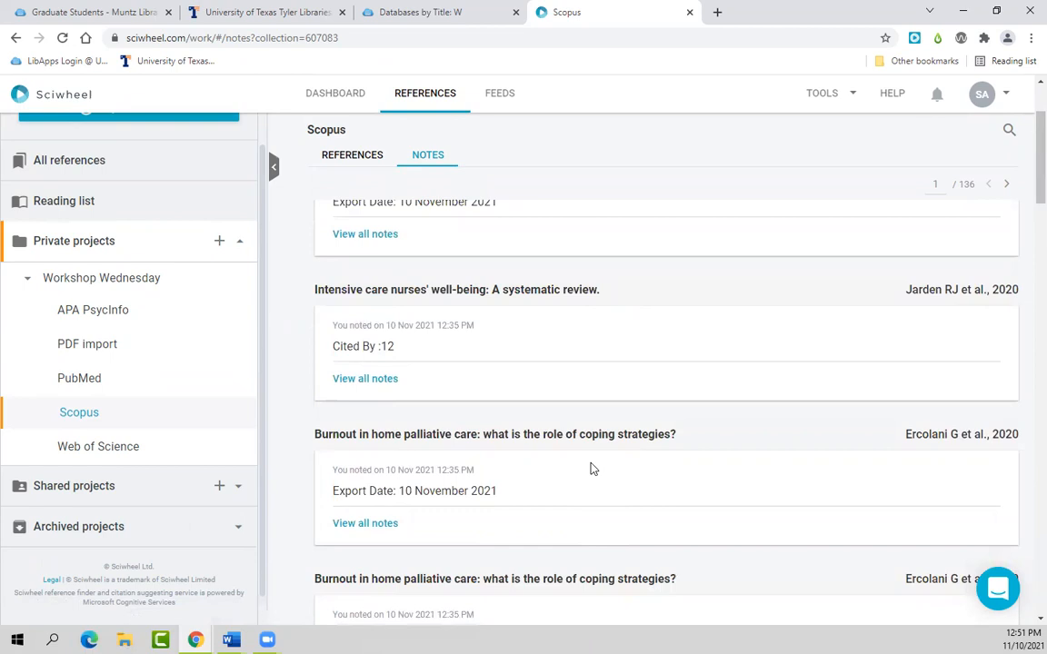
{"action": "scroll", "coordinate": [591, 467], "scroll_direction": "up", "scroll_amount": 3}
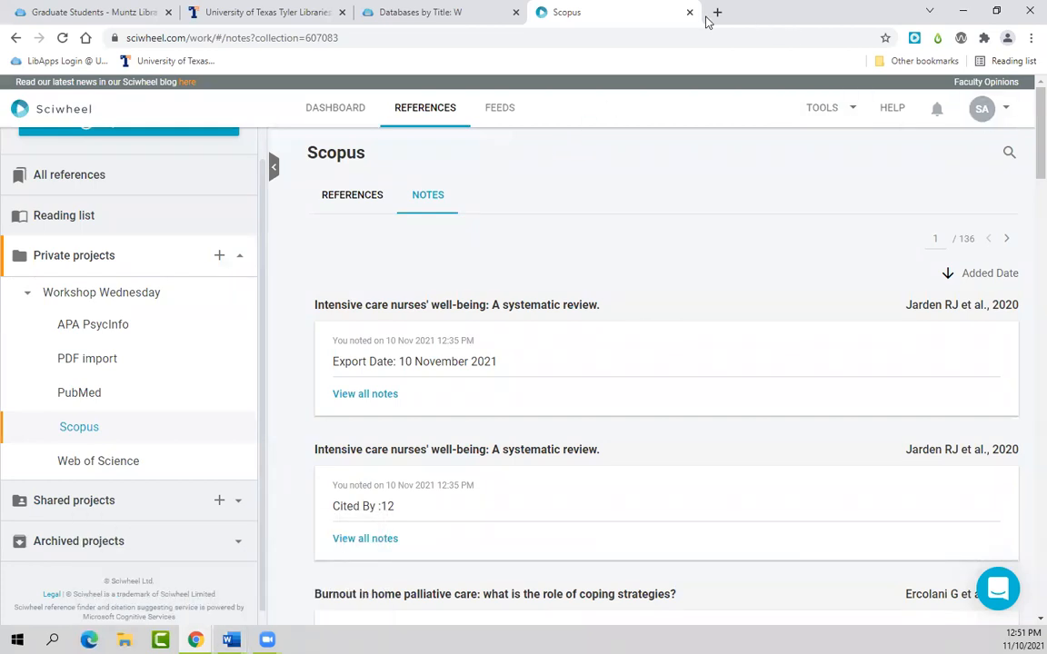
Step: Close the Databases by Title, UT Tyler Libraries and Graduate Students tabs, keeping Scopus open
{"action": "left_click", "coordinate": [461, 9]}
{"action": "left_click", "coordinate": [516, 12]}
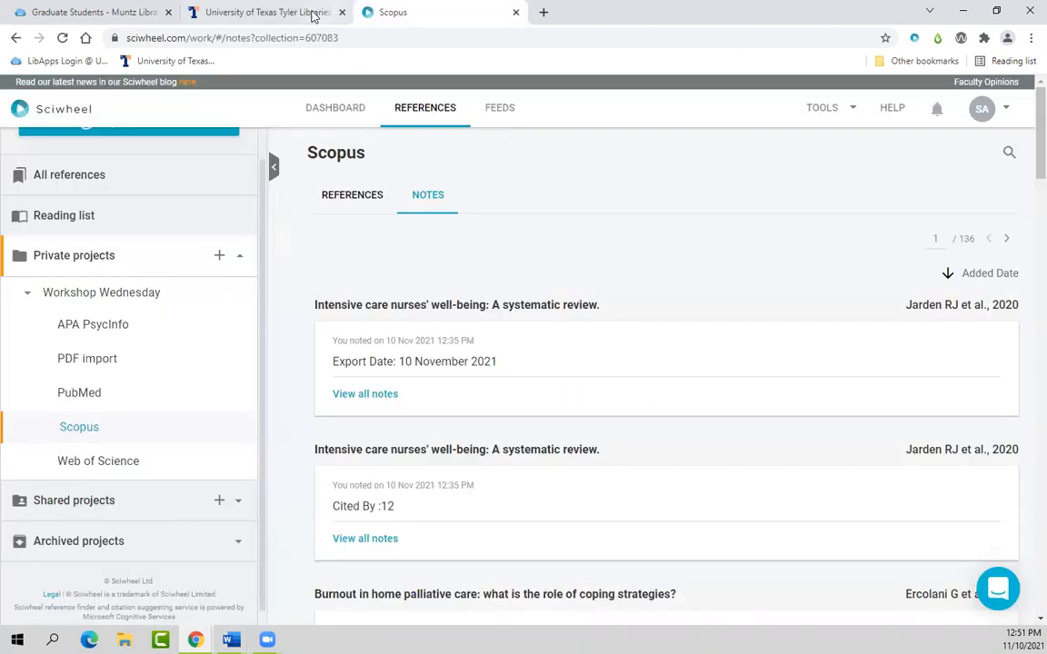
{"action": "left_click", "coordinate": [320, 12]}
{"action": "left_click", "coordinate": [342, 12]}
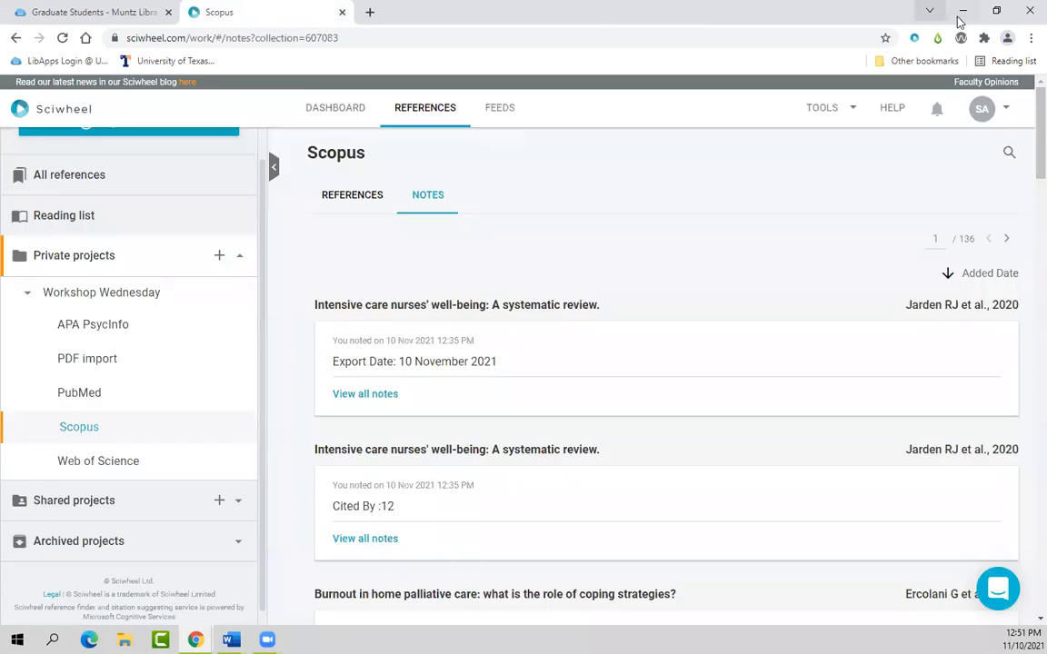
{"action": "left_click", "coordinate": [168, 12]}
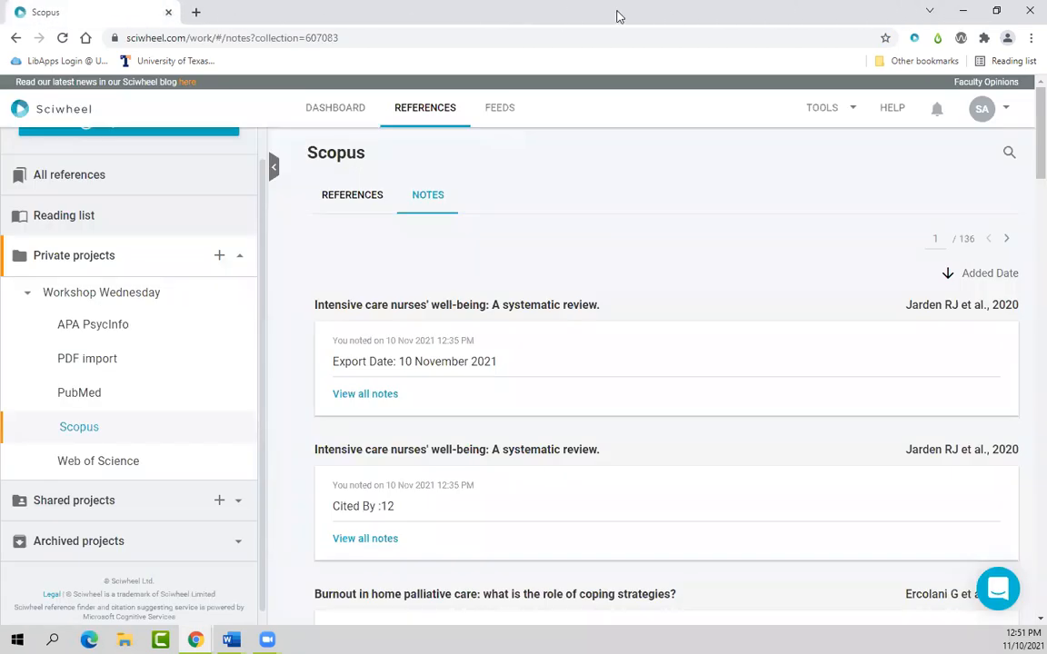
Step: Minimise Chrome and bring the blank Word document Document1 to the front
{"action": "left_click", "coordinate": [965, 11]}
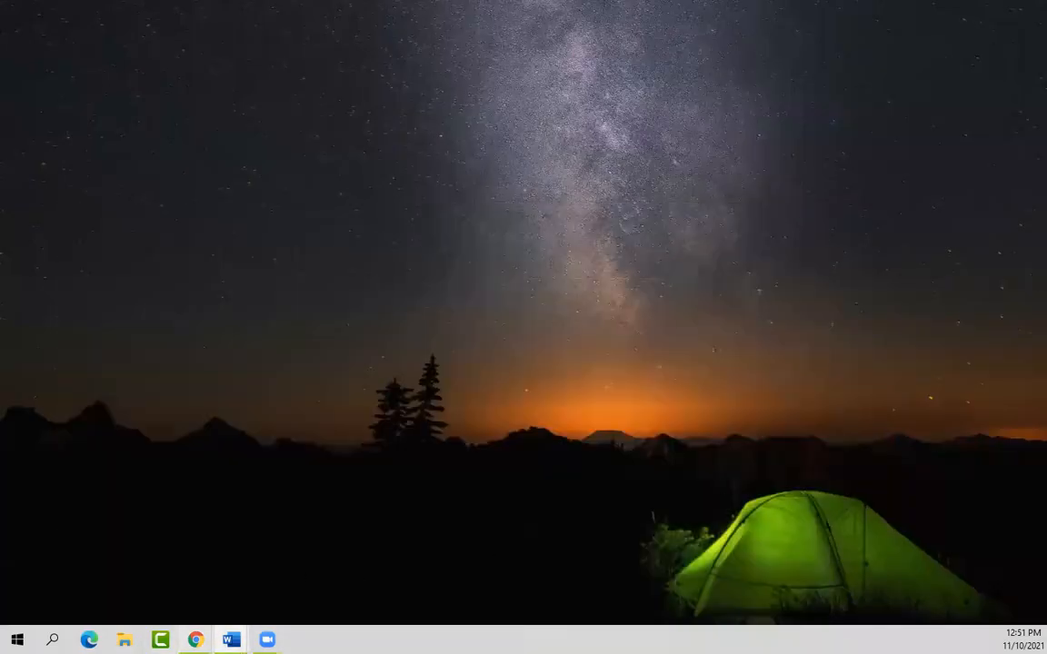
{"action": "mouse_move", "coordinate": [231, 639]}
{"action": "left_click", "coordinate": [307, 578]}
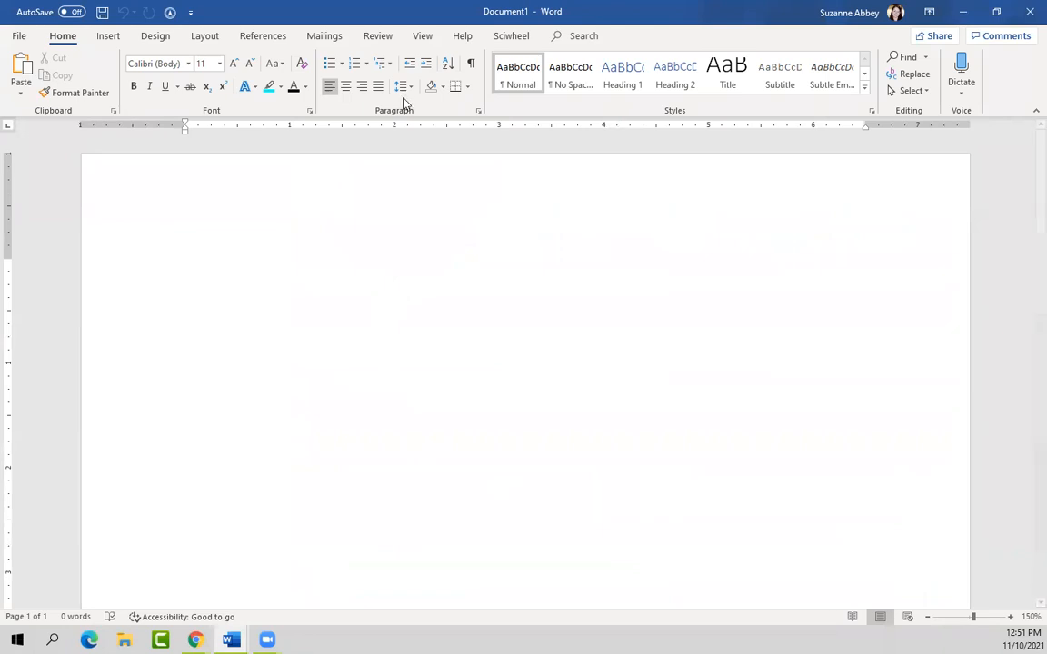
Step: Open the Sciwheel Insert citations pane with the project filter at All and tags at None
{"action": "left_click", "coordinate": [522, 42]}
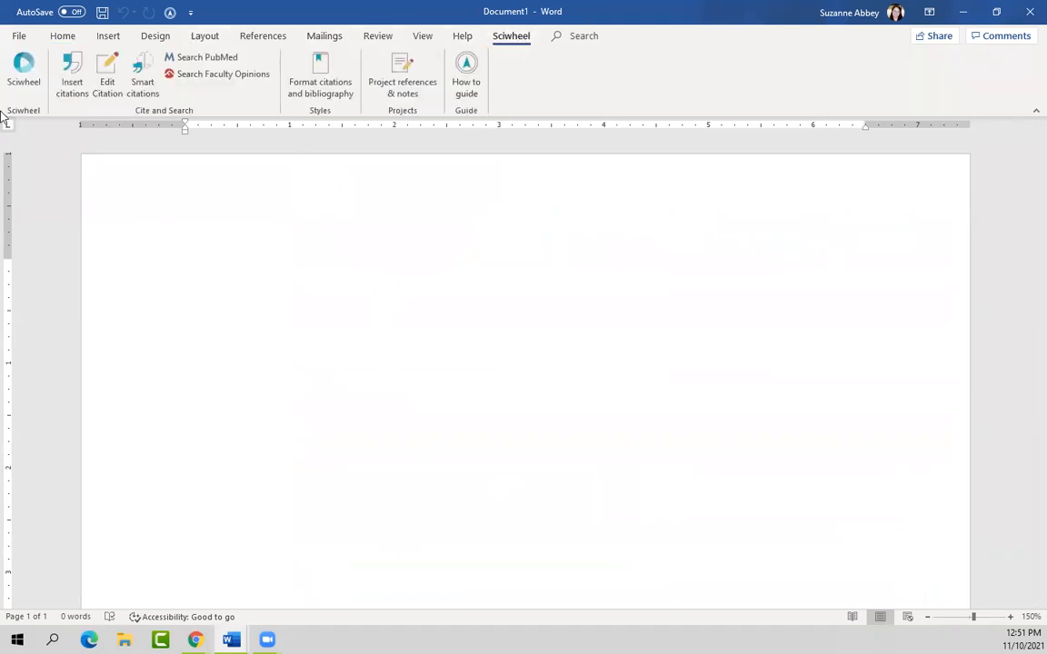
{"action": "left_click", "coordinate": [26, 73]}
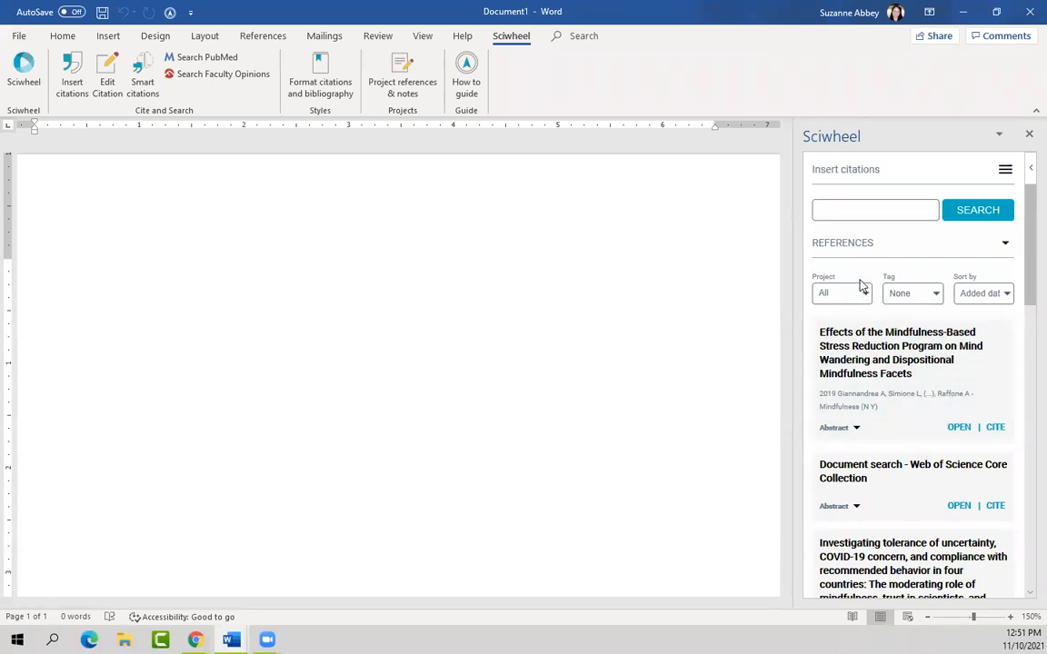
{"action": "left_click", "coordinate": [862, 292]}
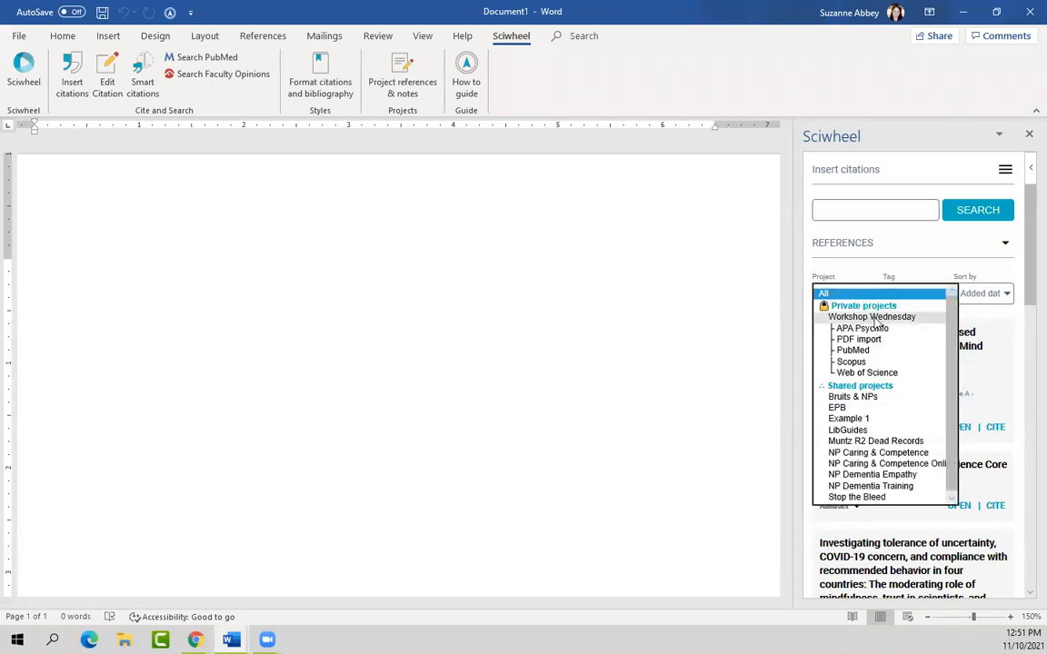
{"action": "left_click", "coordinate": [927, 291]}
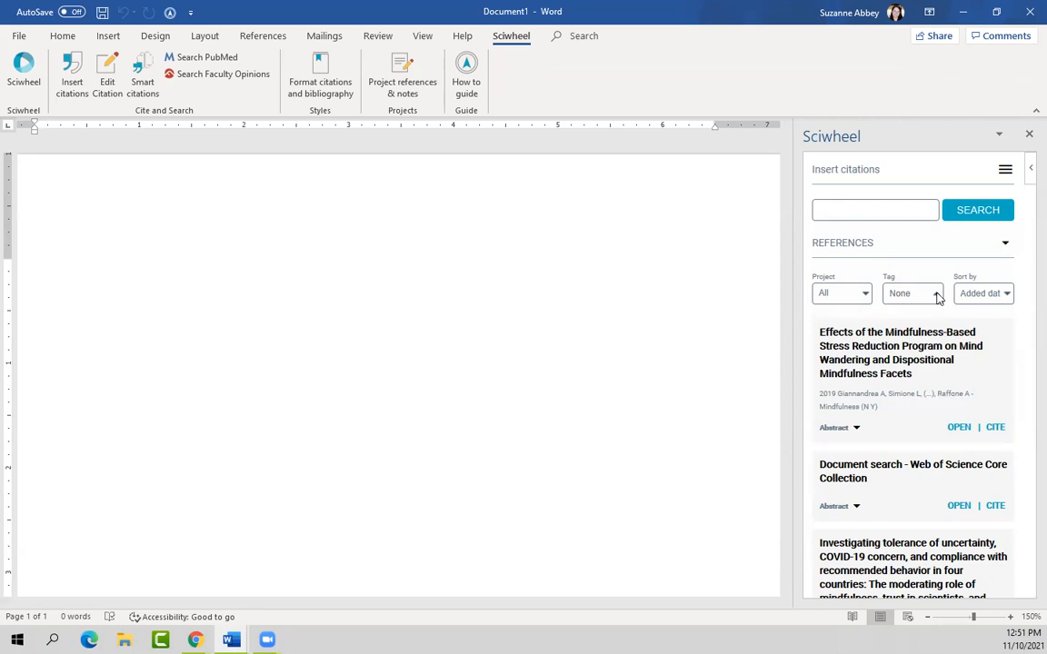
{"action": "left_click", "coordinate": [938, 298]}
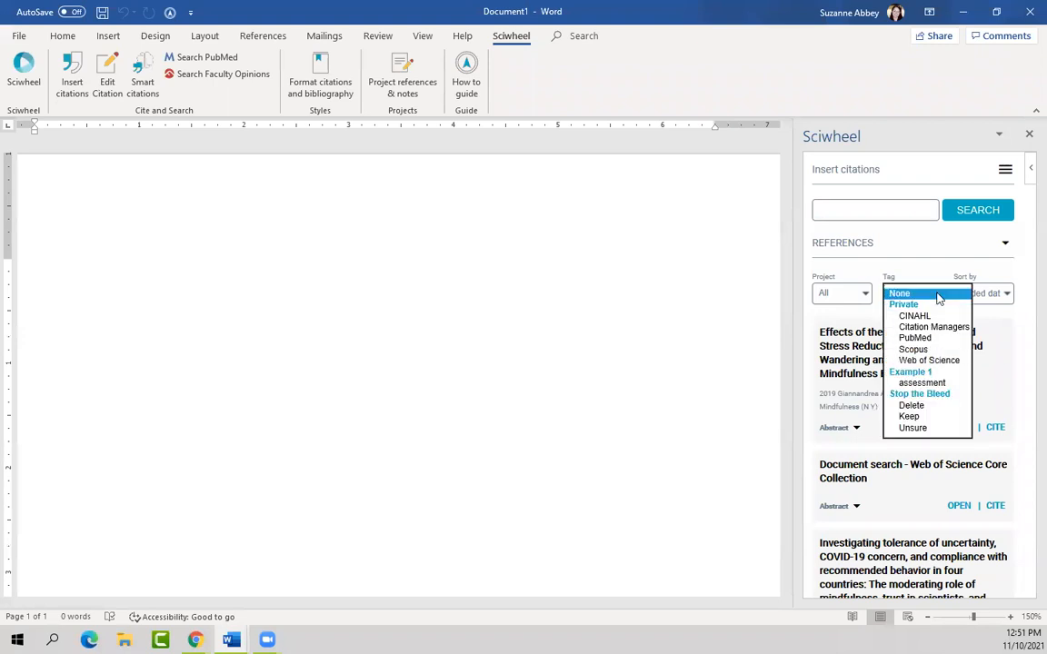
{"action": "left_click", "coordinate": [1018, 274]}
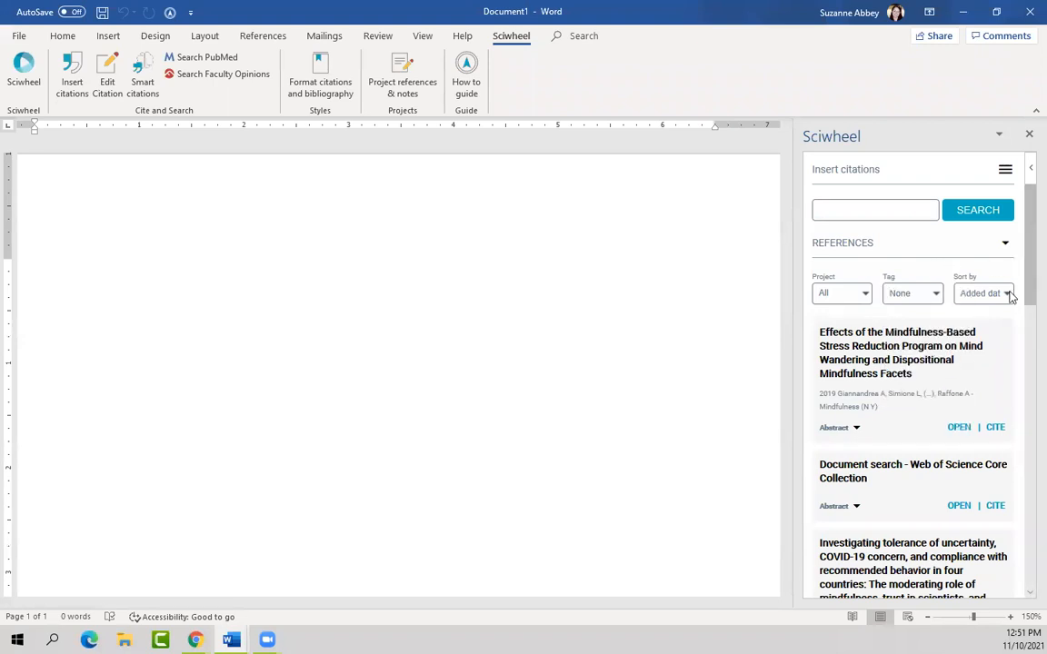
Step: Check the reference sort options, then bring up the pane's hamburger menu
{"action": "left_click", "coordinate": [1006, 293]}
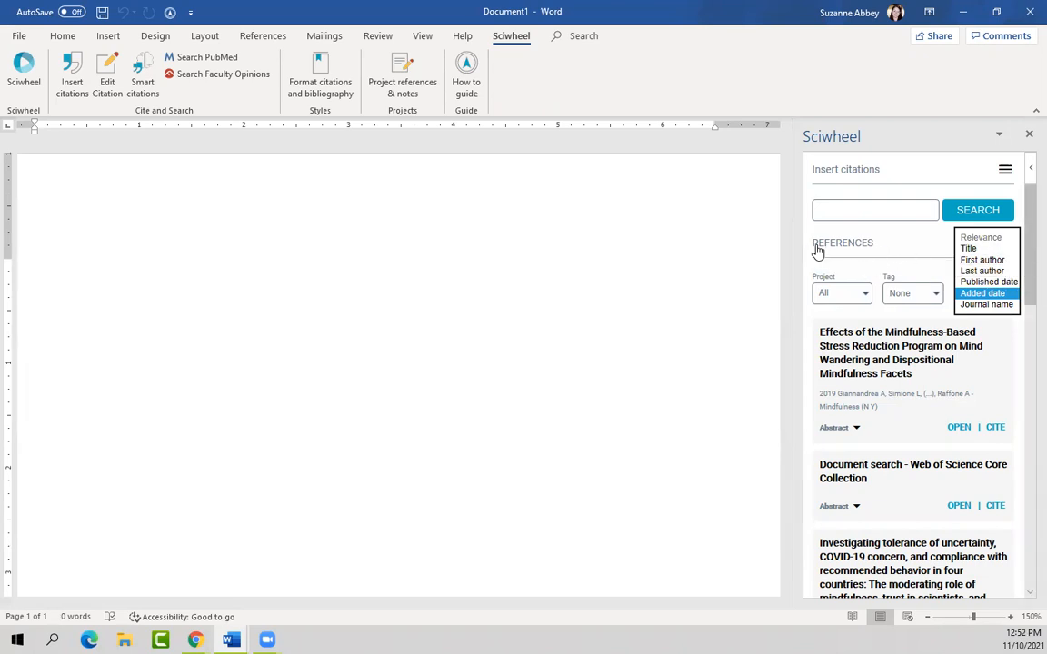
{"action": "left_click", "coordinate": [1006, 175]}
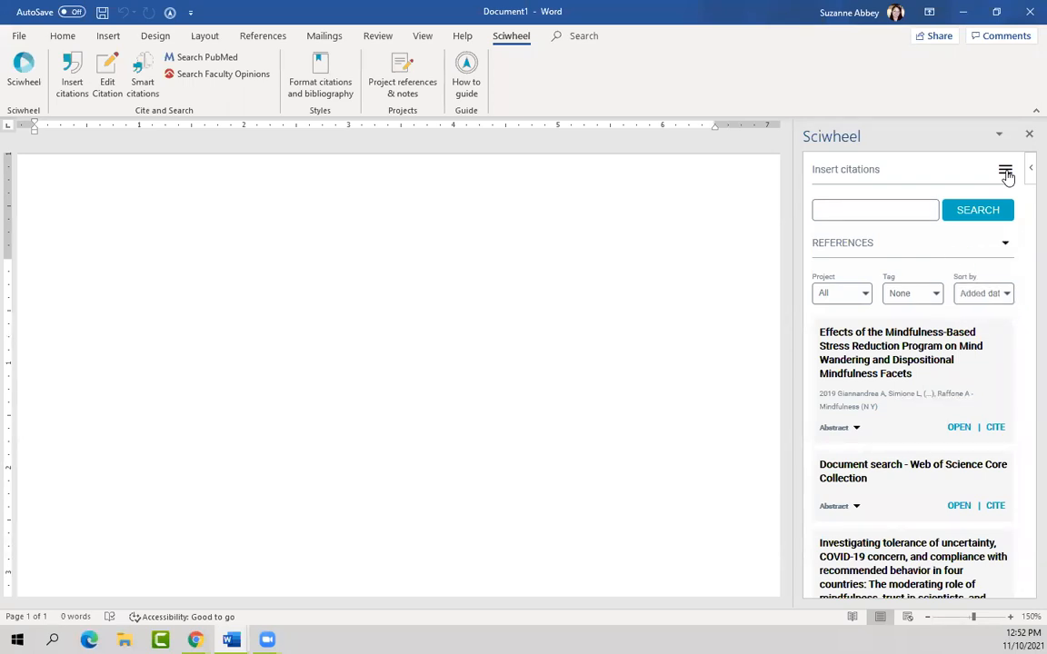
{"action": "left_click", "coordinate": [1007, 176]}
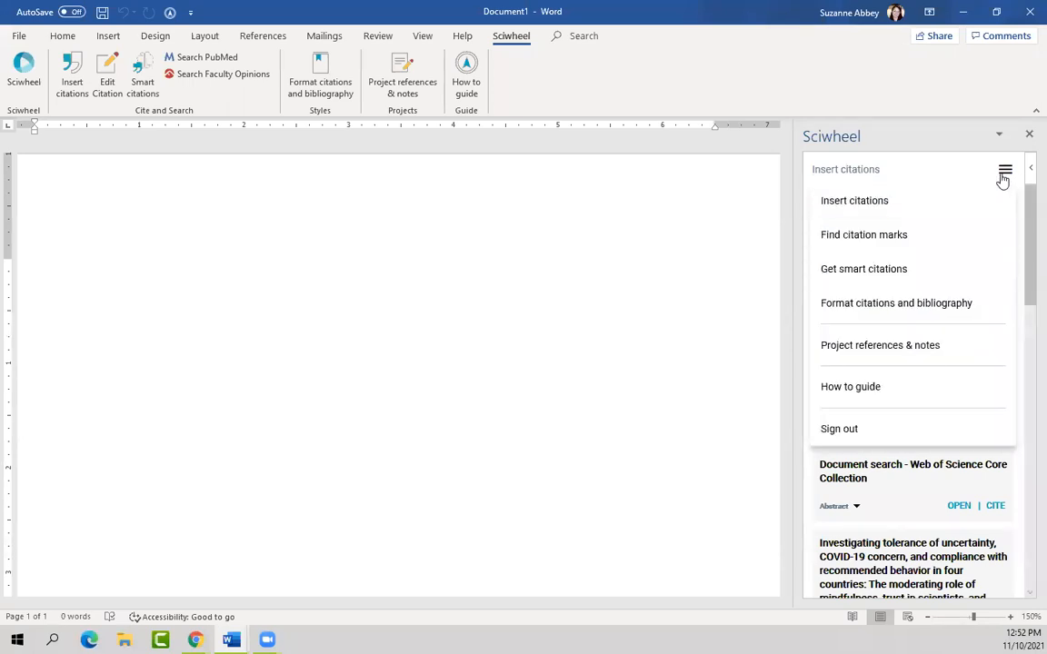
Step: Show Project references & notes for the Workshop Wednesday project
{"action": "left_click", "coordinate": [887, 355]}
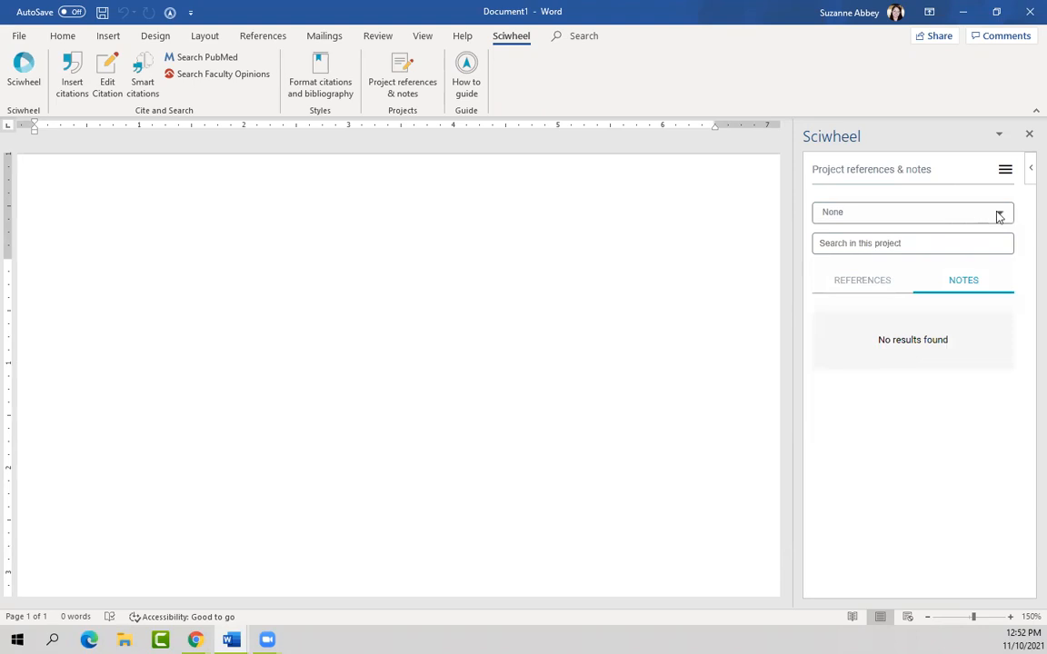
{"action": "left_click", "coordinate": [999, 216]}
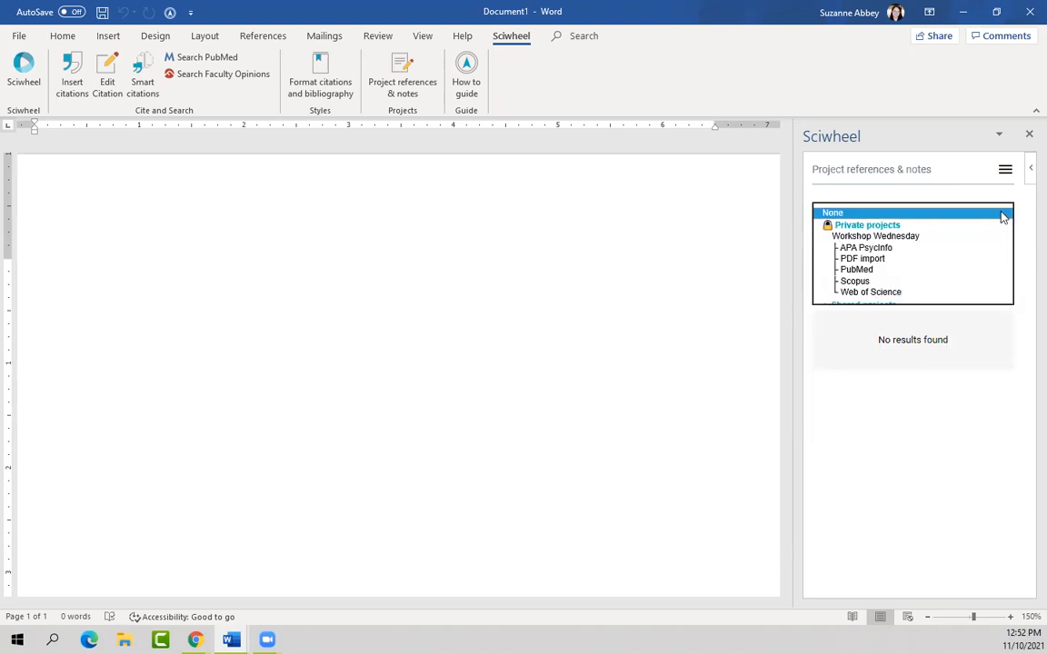
{"action": "left_click", "coordinate": [886, 238]}
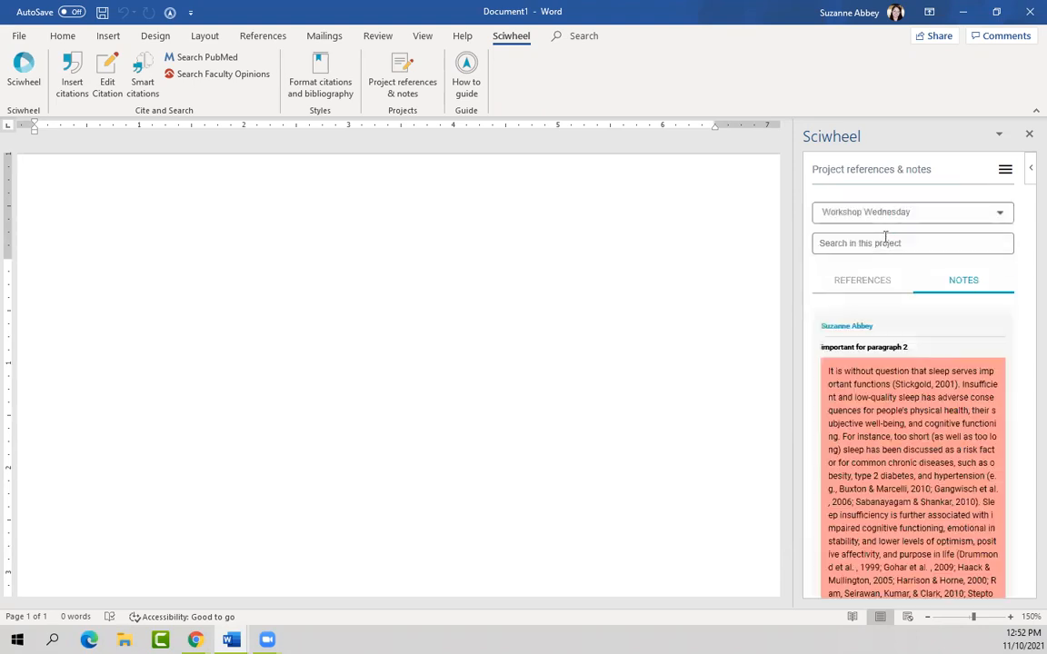
Step: Switch to the project's NOTES list and scroll through the highlighted passages
{"action": "left_click", "coordinate": [908, 243]}
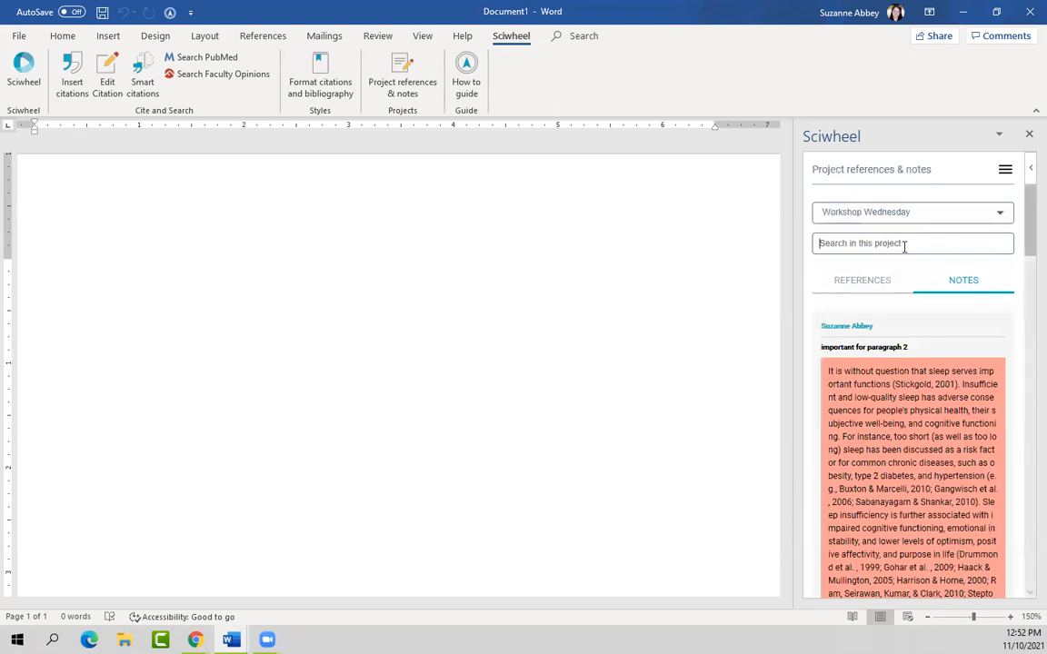
{"action": "left_click", "coordinate": [862, 282]}
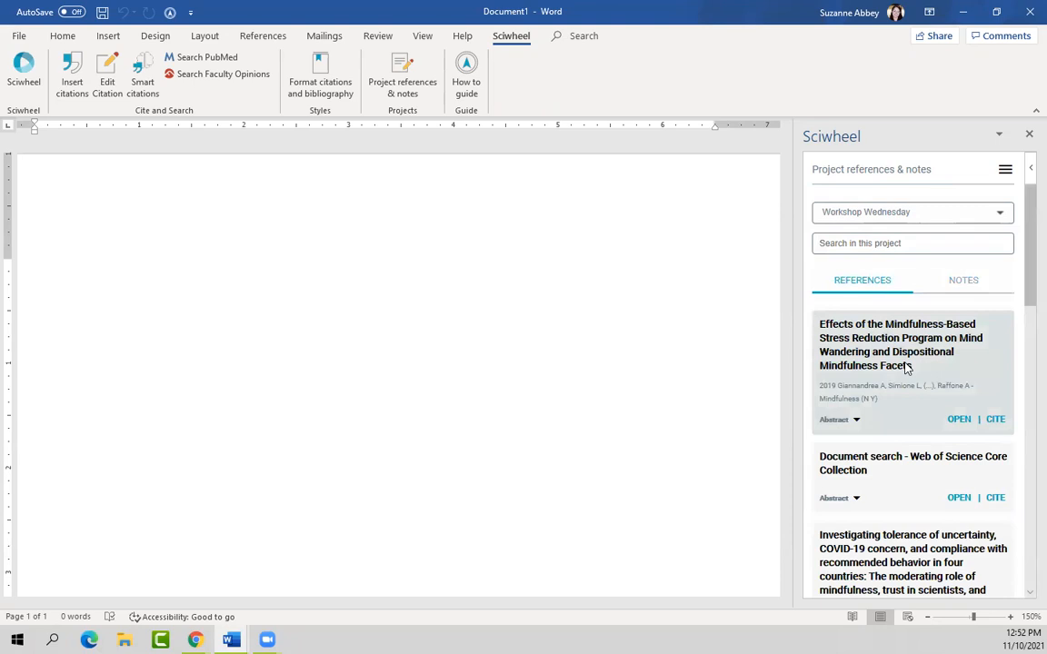
{"action": "left_click", "coordinate": [965, 285]}
{"action": "scroll", "coordinate": [975, 436], "scroll_direction": "down", "scroll_amount": 5}
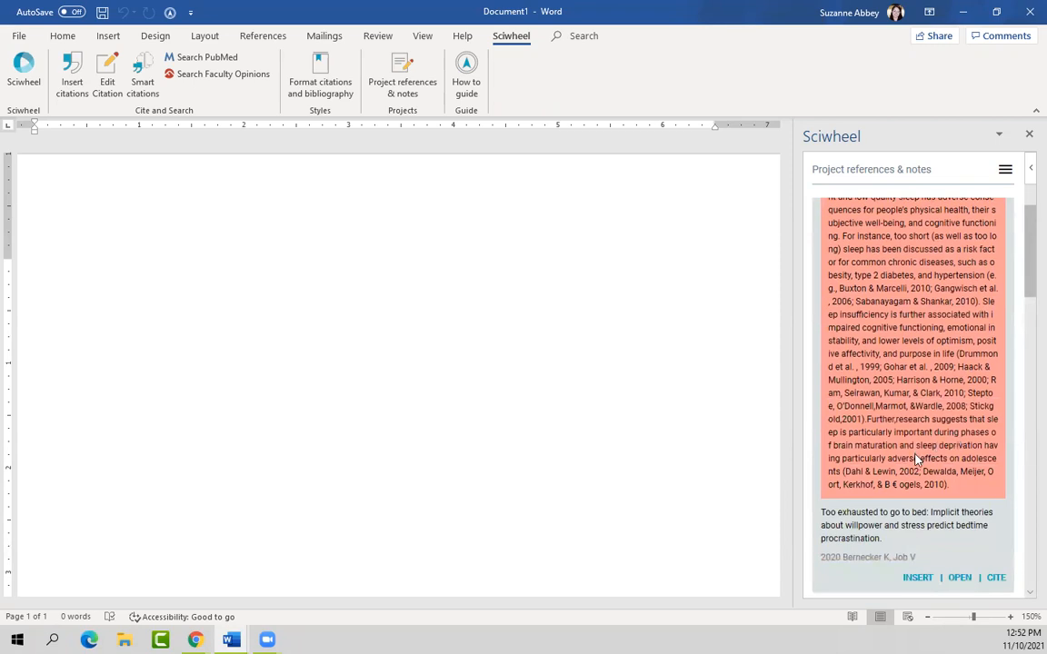
{"action": "scroll", "coordinate": [927, 536], "scroll_direction": "down", "scroll_amount": 3}
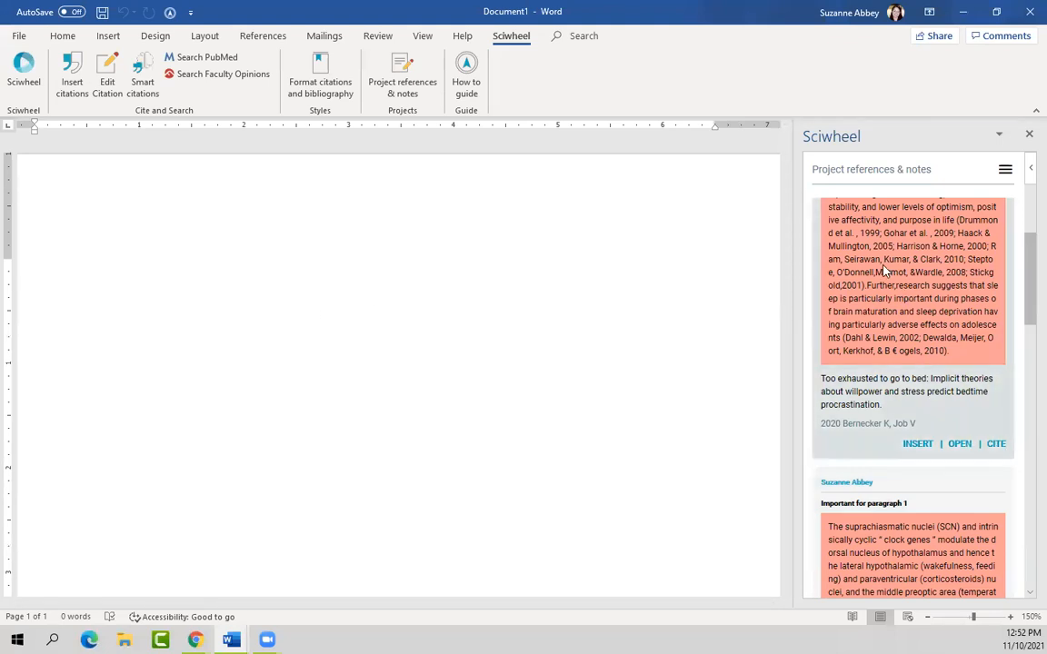
{"action": "scroll", "coordinate": [968, 400], "scroll_direction": "down", "scroll_amount": 5}
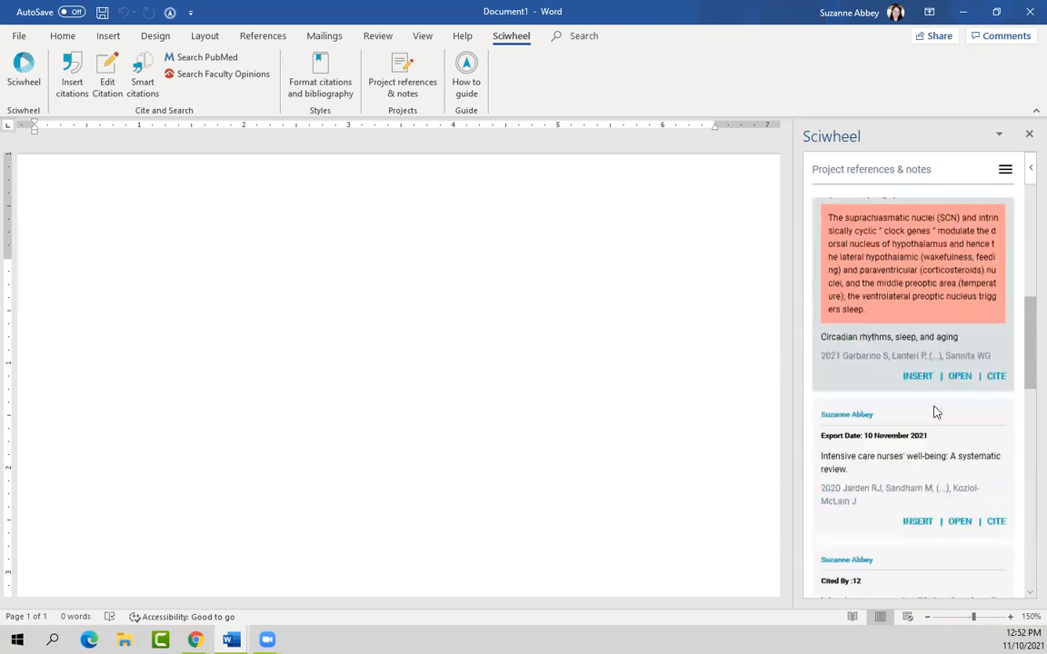
{"action": "scroll", "coordinate": [884, 464], "scroll_direction": "down", "scroll_amount": 1}
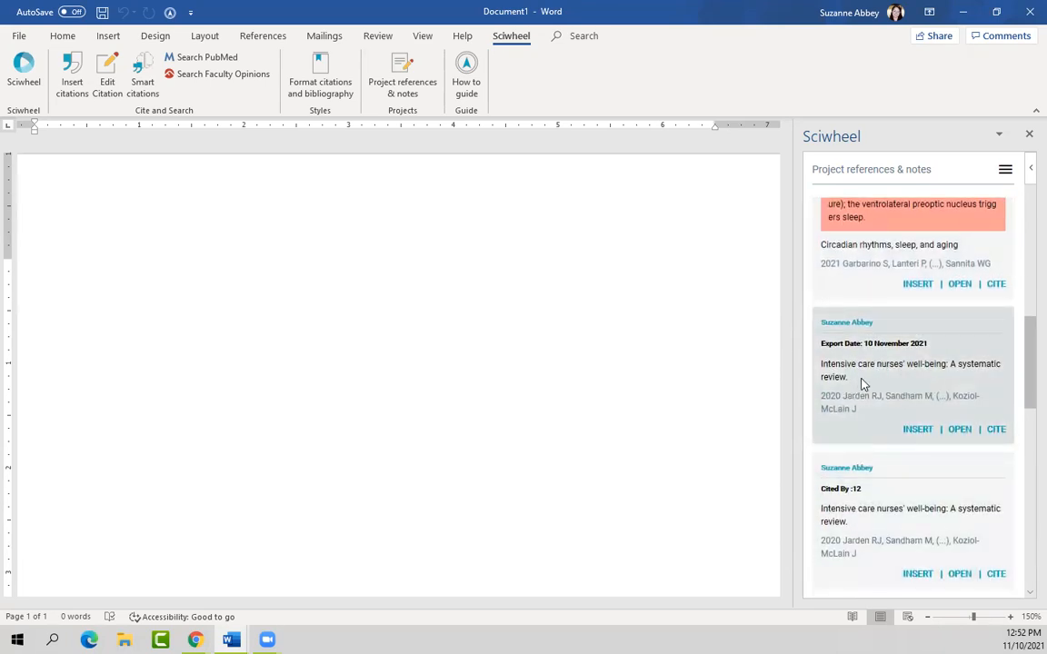
{"action": "scroll", "coordinate": [888, 391], "scroll_direction": "up", "scroll_amount": 4}
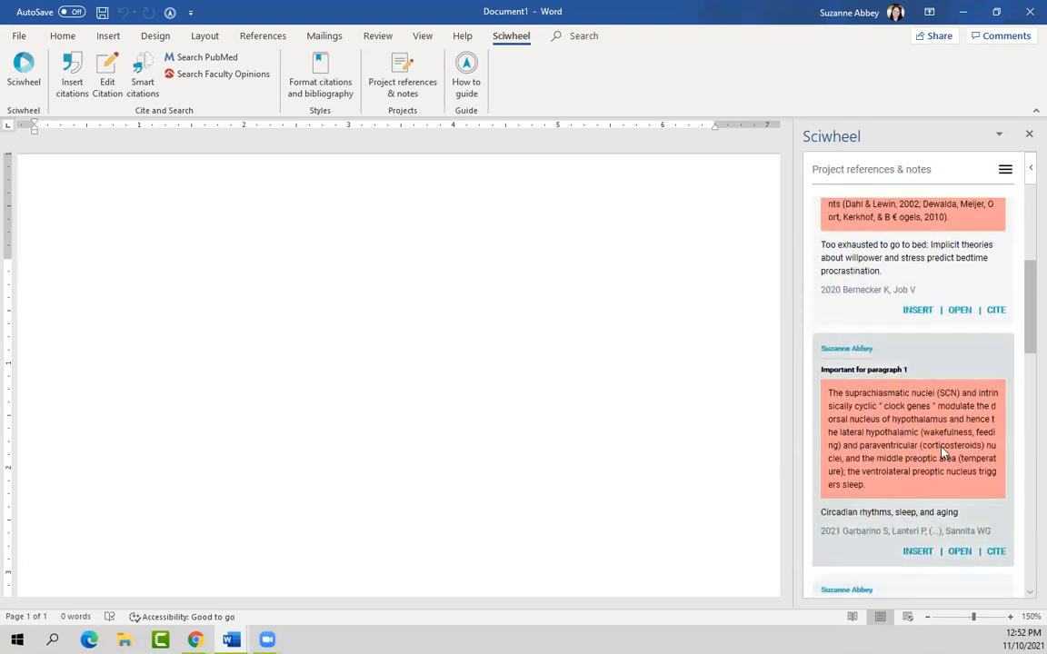
Step: Cite the Circadian rhythms article (Garbarino et al. 2021), then the Latorre mindfulness article on the line below
{"action": "left_click", "coordinate": [996, 552]}
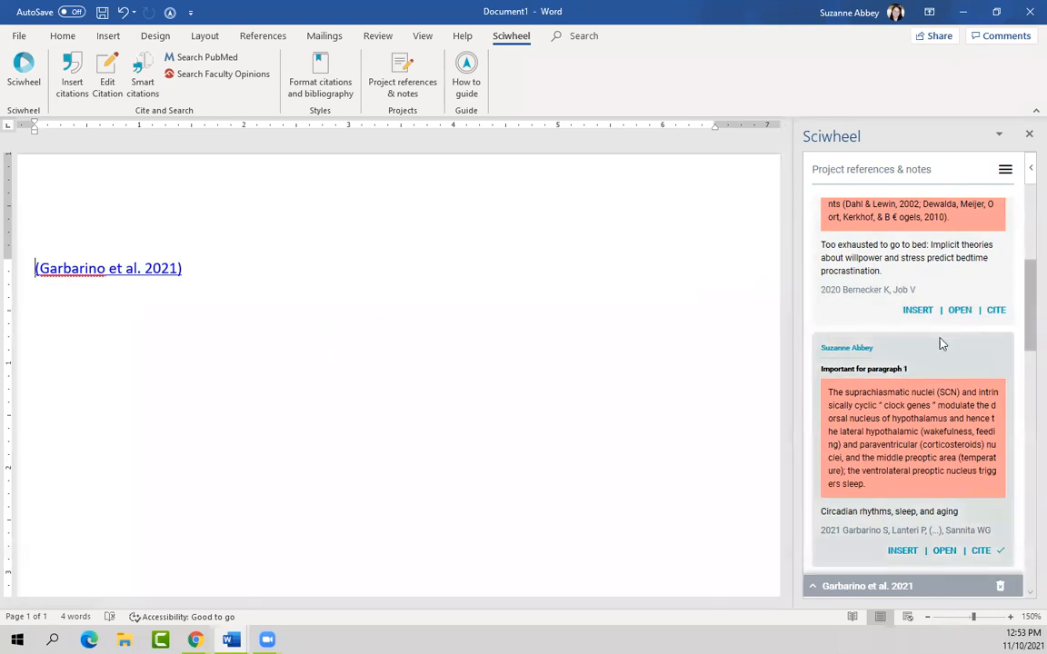
{"action": "scroll", "coordinate": [908, 273], "scroll_direction": "up", "scroll_amount": 10}
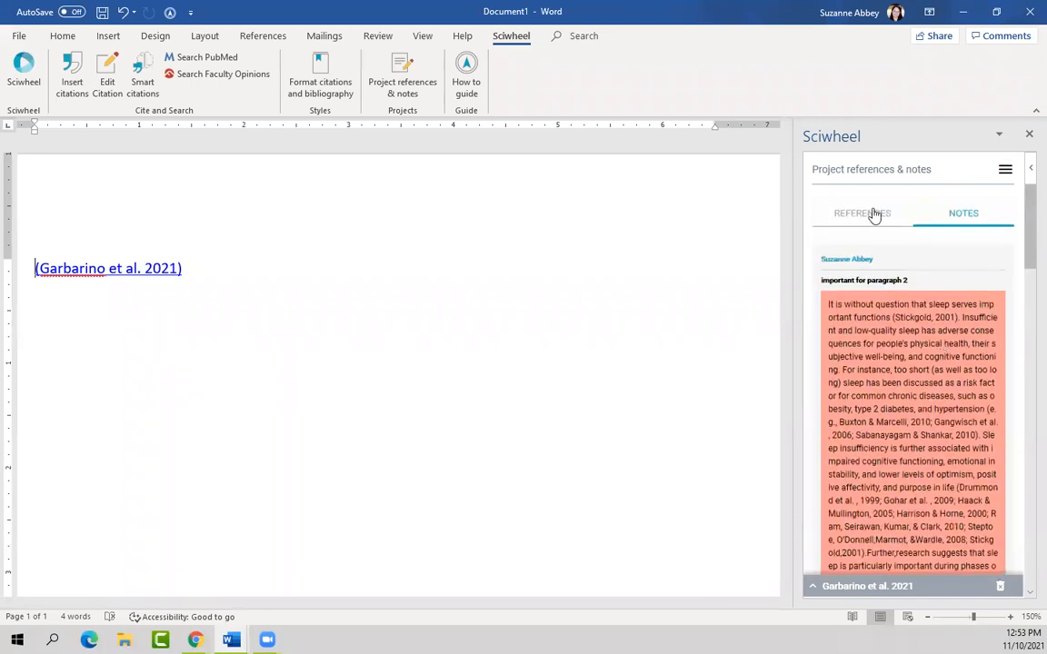
{"action": "left_click", "coordinate": [874, 216]}
{"action": "scroll", "coordinate": [987, 415], "scroll_direction": "down", "scroll_amount": 3}
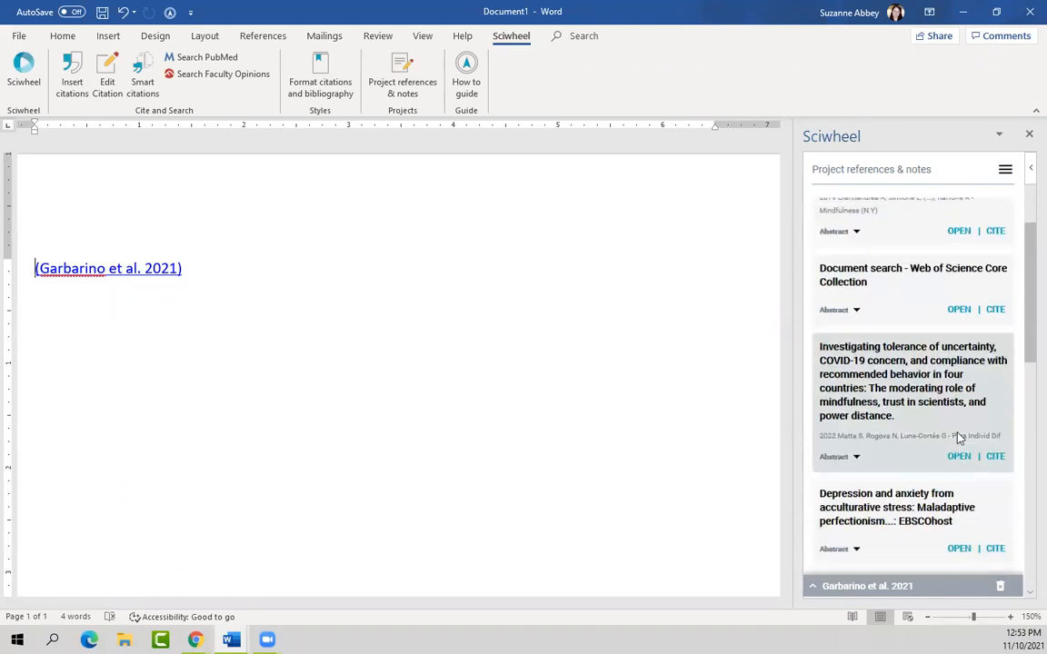
{"action": "scroll", "coordinate": [990, 397], "scroll_direction": "up", "scroll_amount": 4}
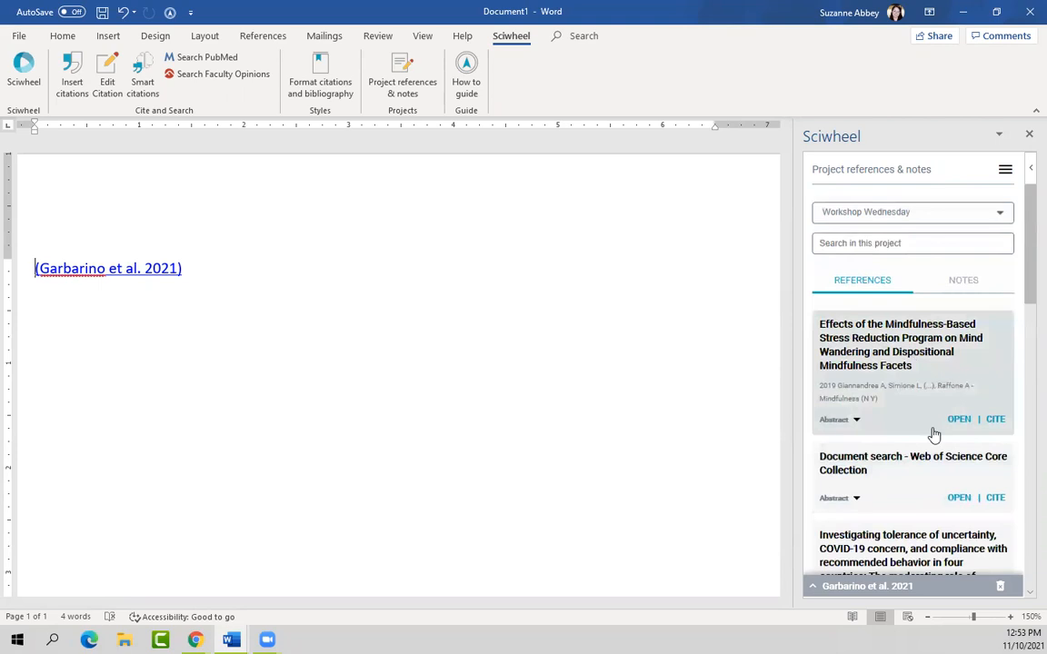
{"action": "scroll", "coordinate": [886, 434], "scroll_direction": "down", "scroll_amount": 3}
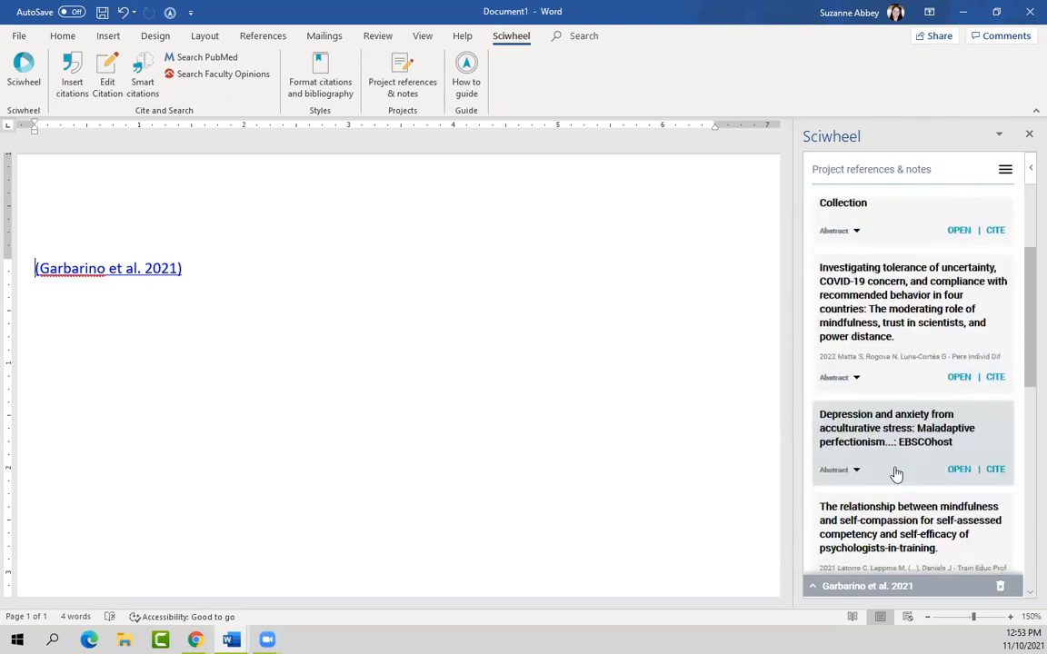
{"action": "scroll", "coordinate": [936, 495], "scroll_direction": "down", "scroll_amount": 1}
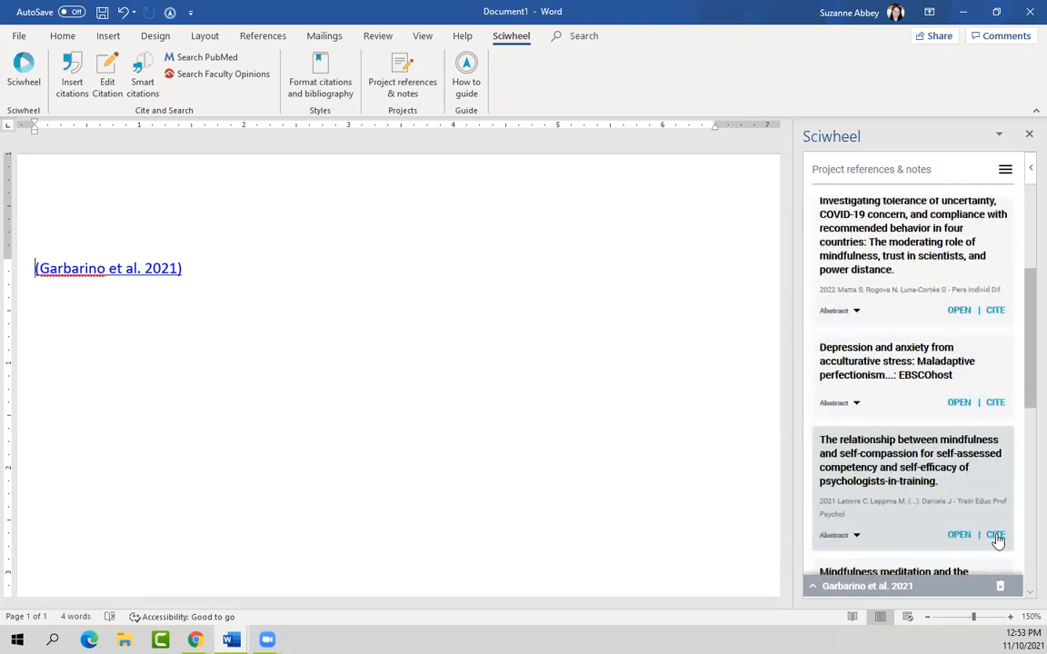
{"action": "left_click", "coordinate": [302, 333]}
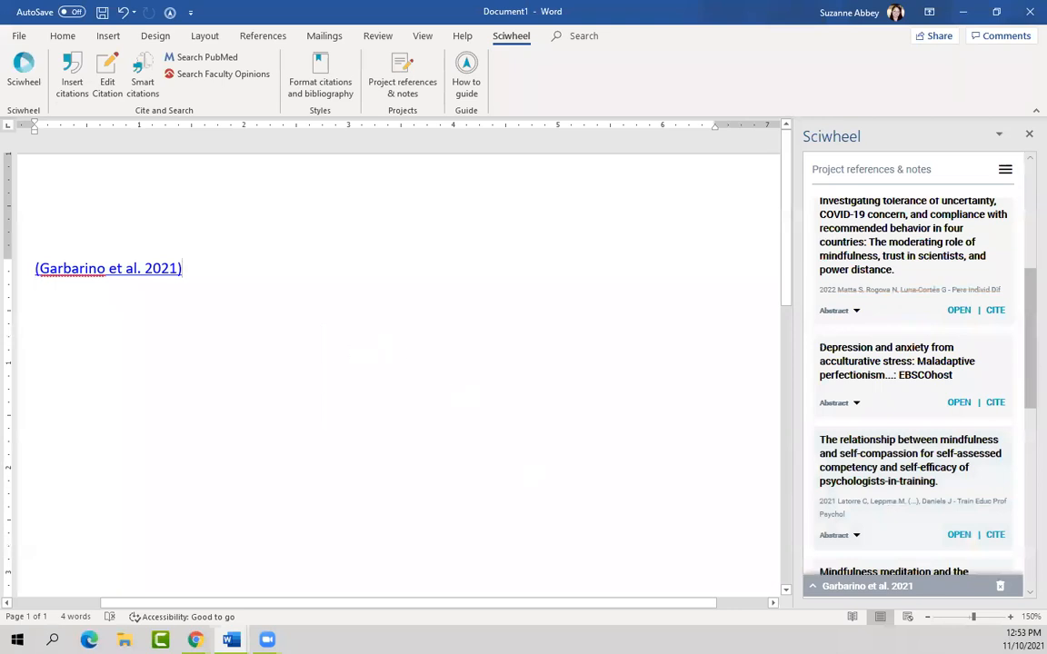
{"action": "left_click", "coordinate": [995, 534]}
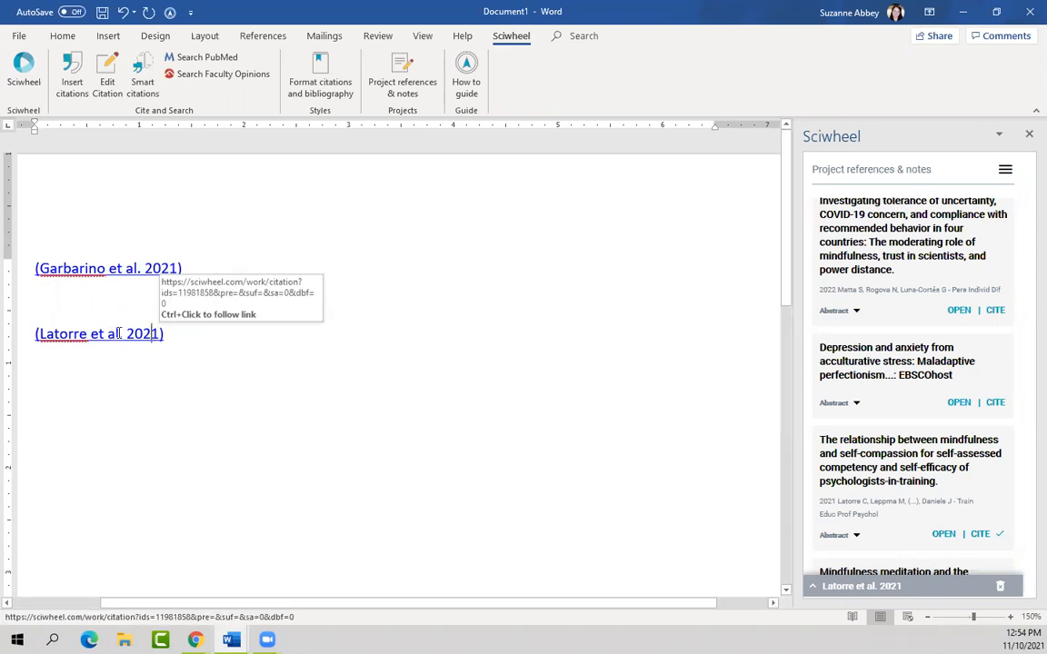
Step: Give the Latorre et al. 2021 citation a ', p.43' suffix, keeping author names, and update it
{"action": "left_click", "coordinate": [907, 588]}
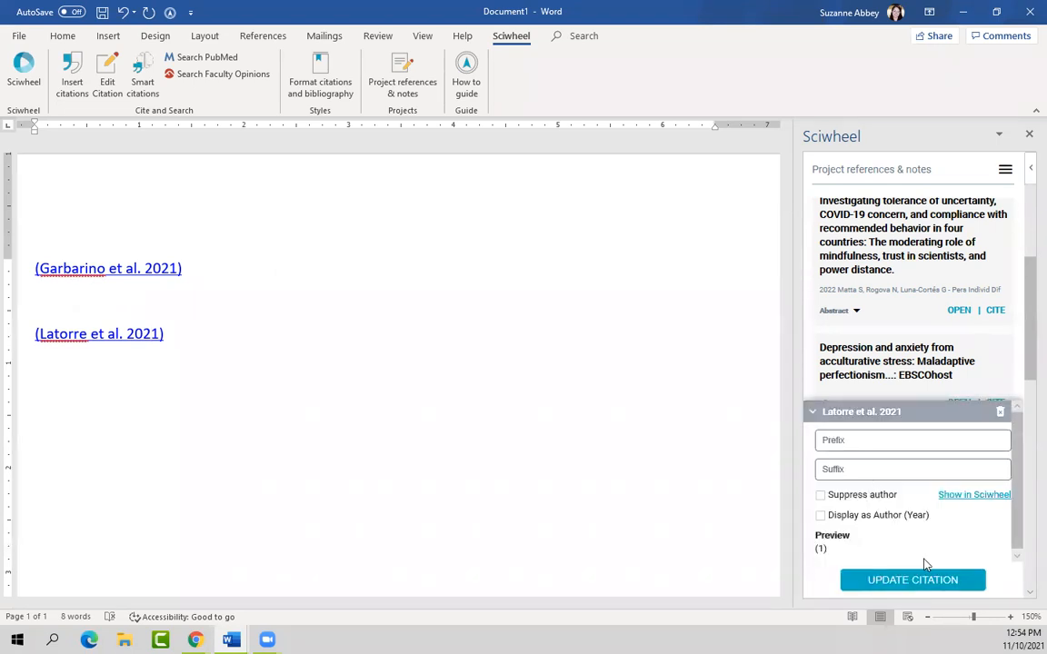
{"action": "left_click", "coordinate": [881, 468]}
{"action": "type", "text": ",p"}
{"action": "key", "text": "BackSpace"}
{"action": "type", "text": "p.43"}
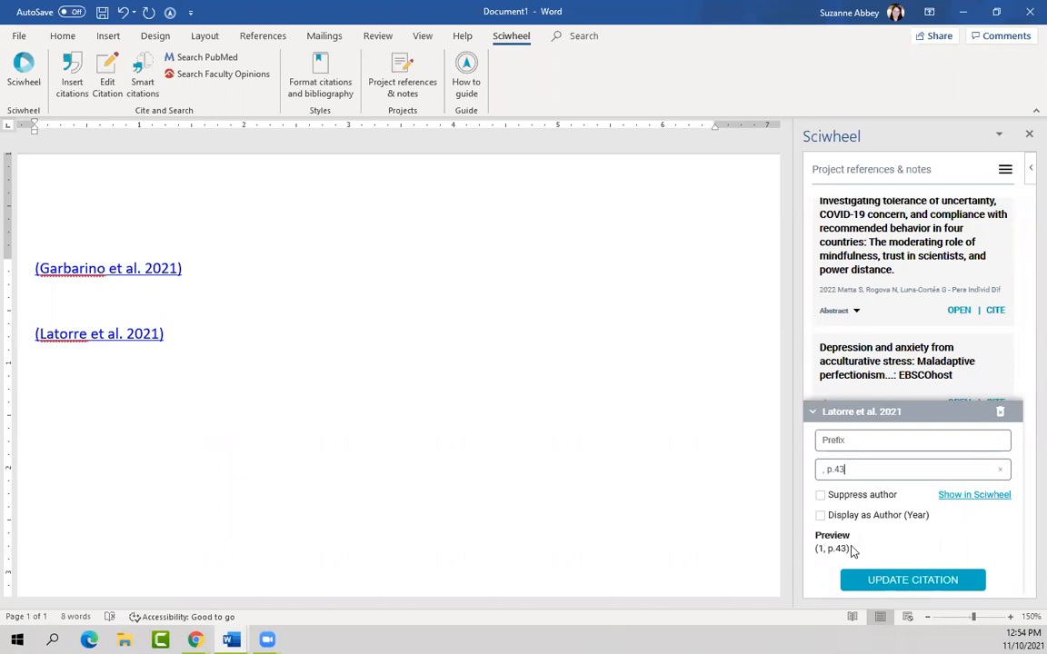
{"action": "left_click", "coordinate": [822, 496]}
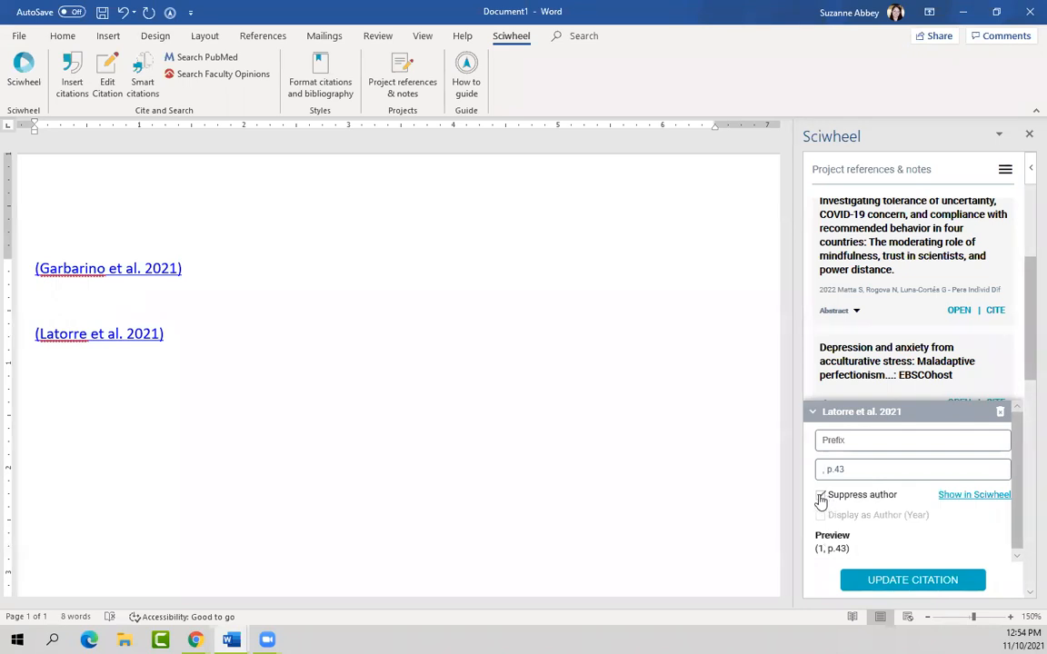
{"action": "left_click", "coordinate": [822, 497]}
{"action": "left_click", "coordinate": [926, 583]}
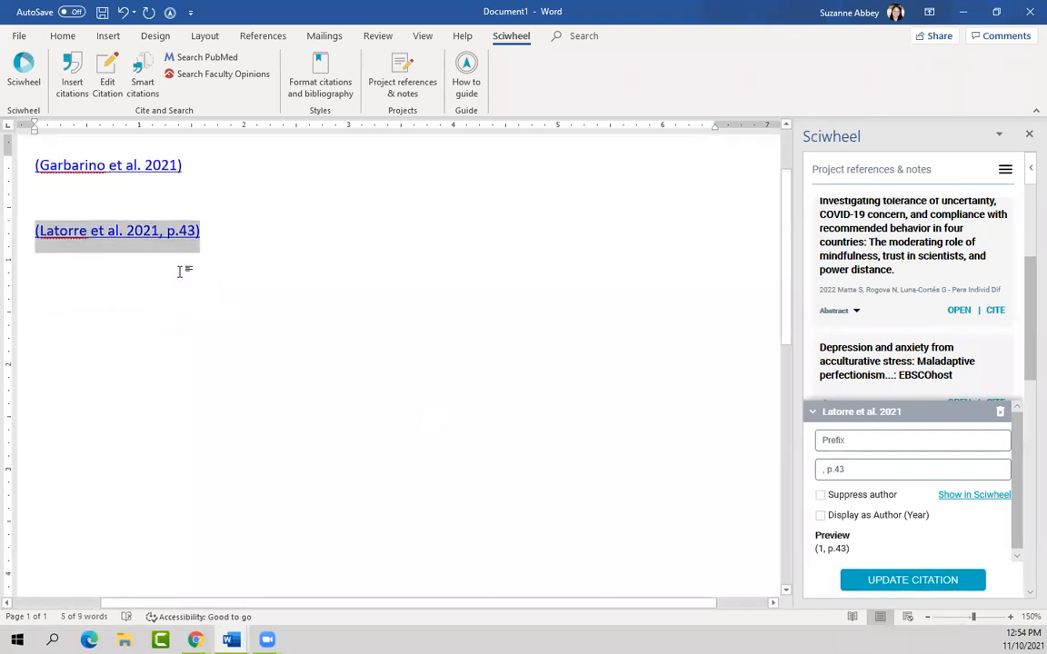
{"action": "left_click", "coordinate": [235, 230]}
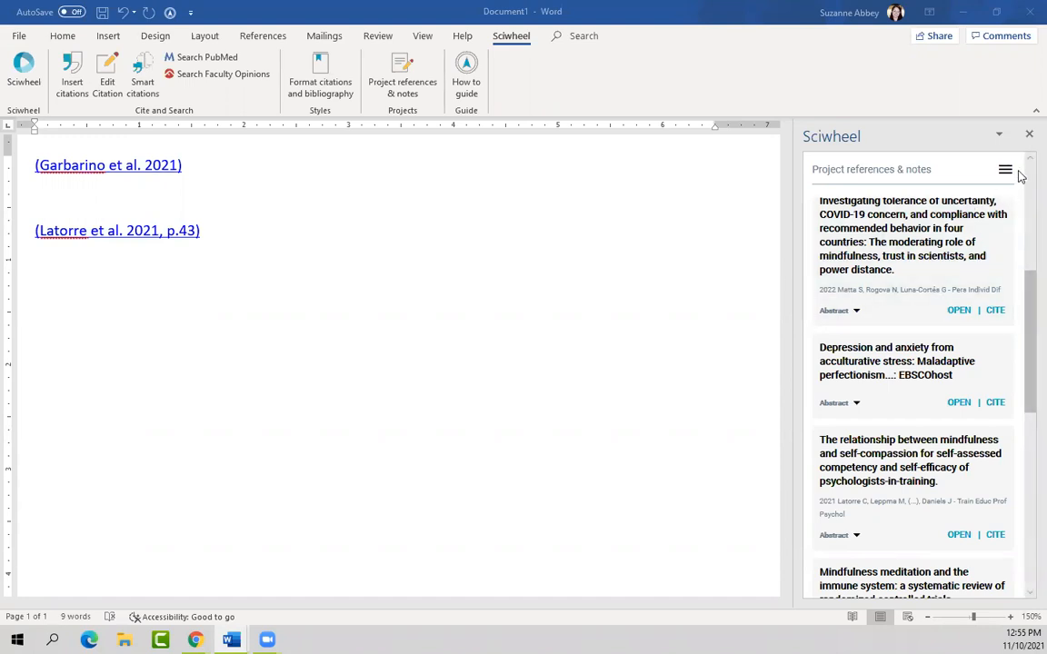
{"action": "scroll", "coordinate": [1025, 181], "scroll_direction": "up", "scroll_amount": 5}
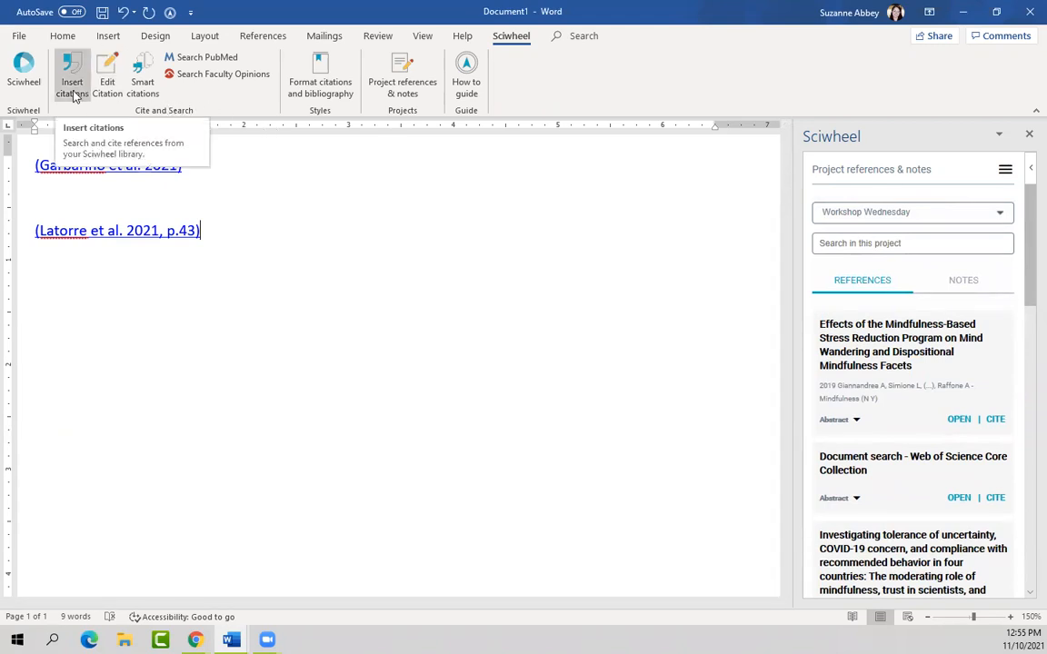
Step: Open Sciwheel's citation formatting options and browse beyond the default citation styles
{"action": "left_click", "coordinate": [334, 96]}
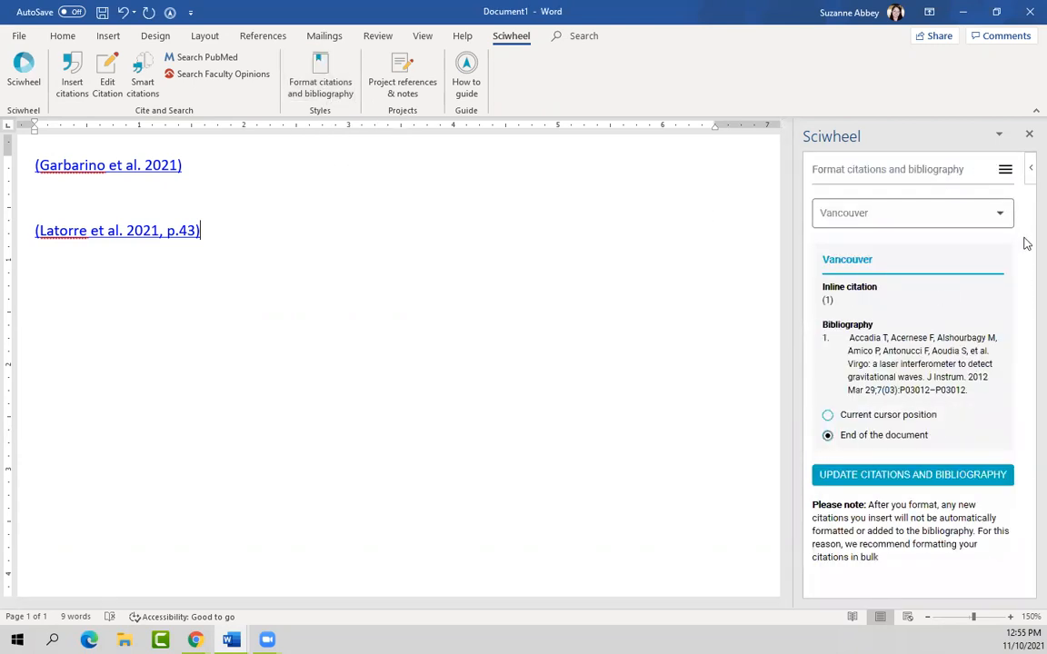
{"action": "left_click", "coordinate": [1008, 224]}
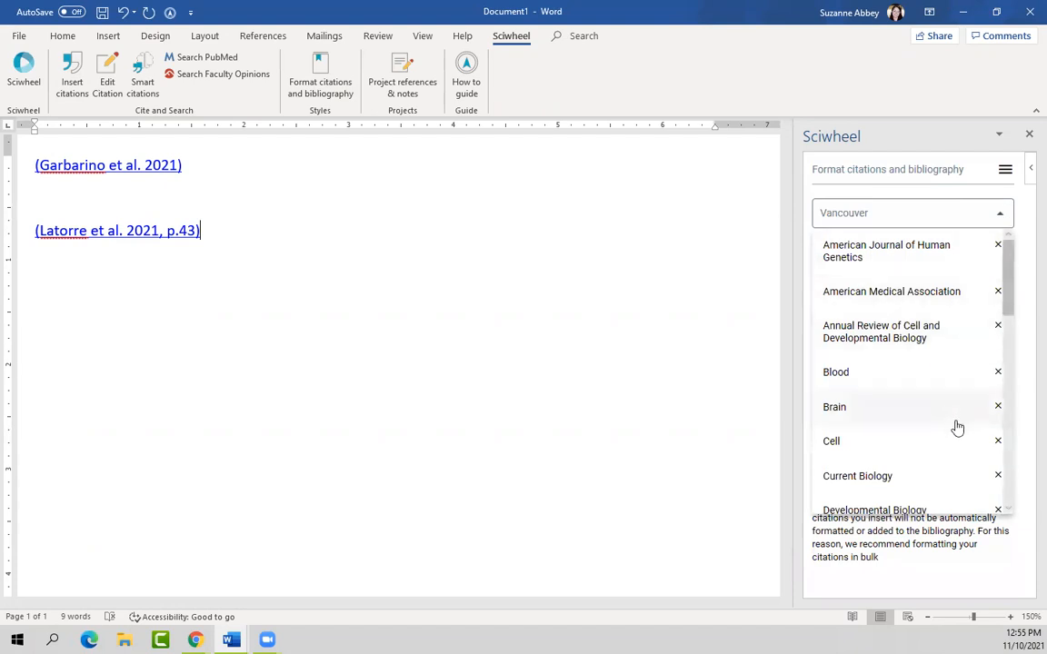
{"action": "scroll", "coordinate": [956, 427], "scroll_direction": "down", "scroll_amount": 2}
{"action": "scroll", "coordinate": [957, 429], "scroll_direction": "down", "scroll_amount": 6}
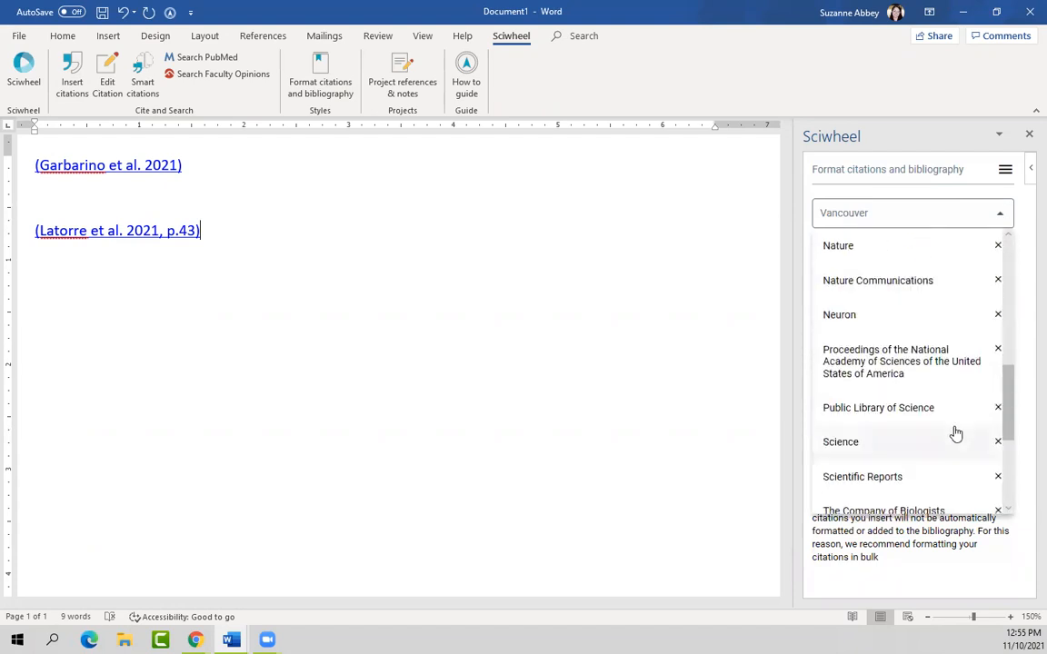
{"action": "scroll", "coordinate": [954, 454], "scroll_direction": "down", "scroll_amount": 5}
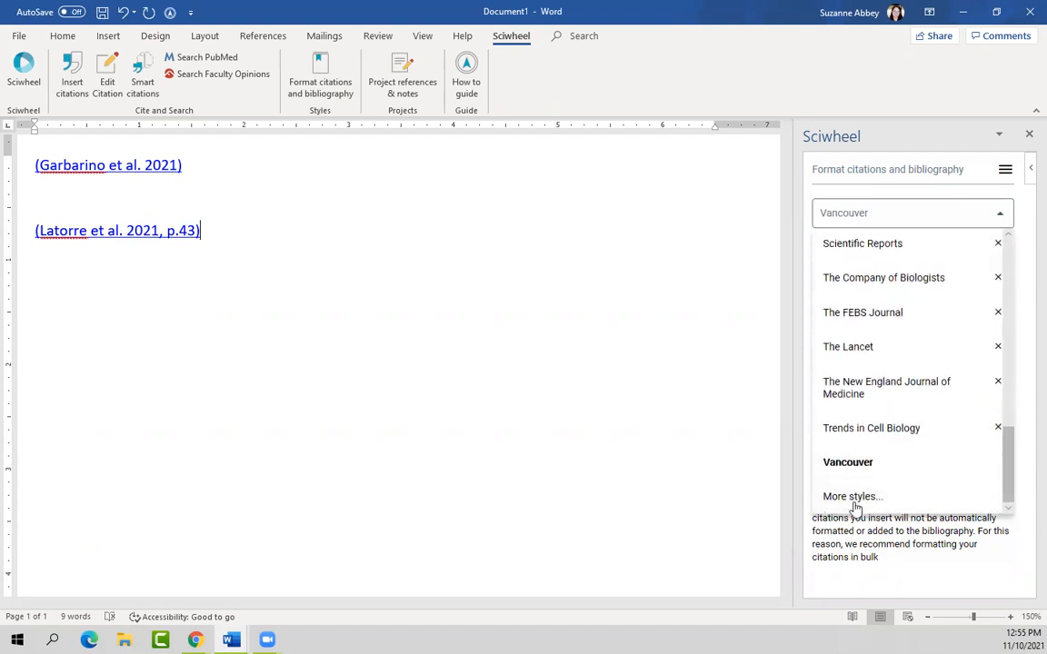
{"action": "left_click", "coordinate": [854, 498]}
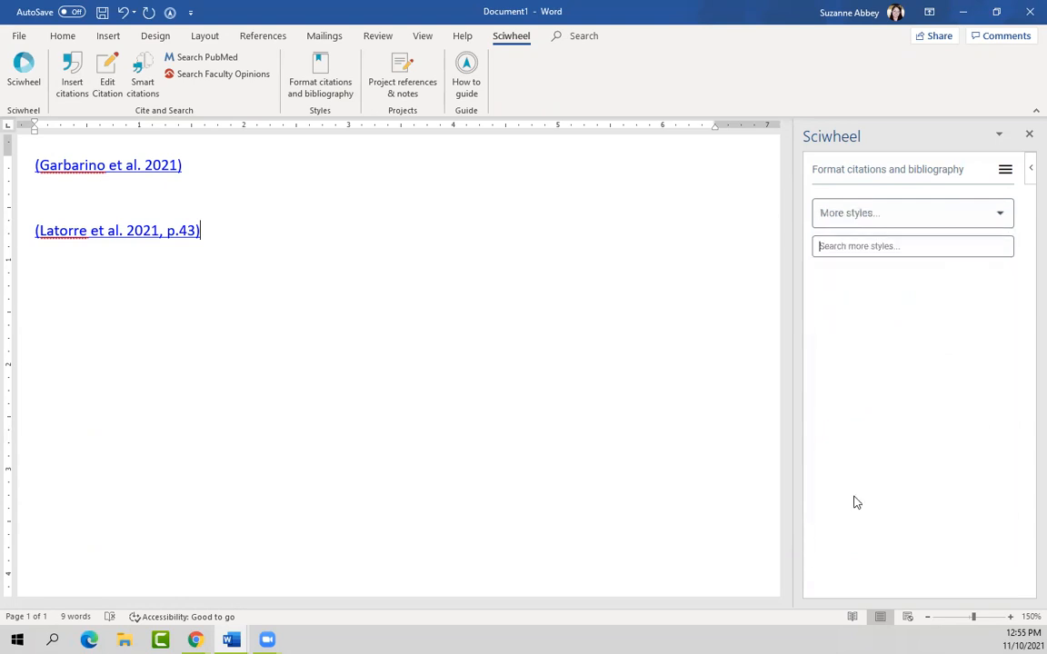
Step: Search 'APA' and add American Psychological Association 7th edition - APA 7th as the document style
{"action": "left_click", "coordinate": [863, 251]}
{"action": "type", "text": "APA"}
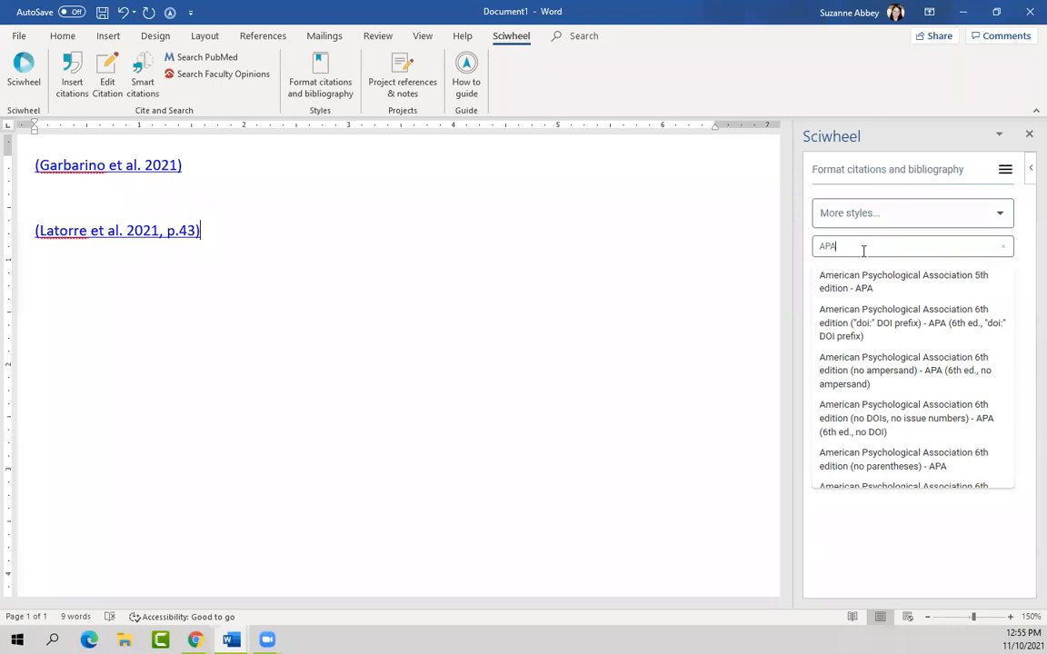
{"action": "scroll", "coordinate": [908, 359], "scroll_direction": "down", "scroll_amount": 3}
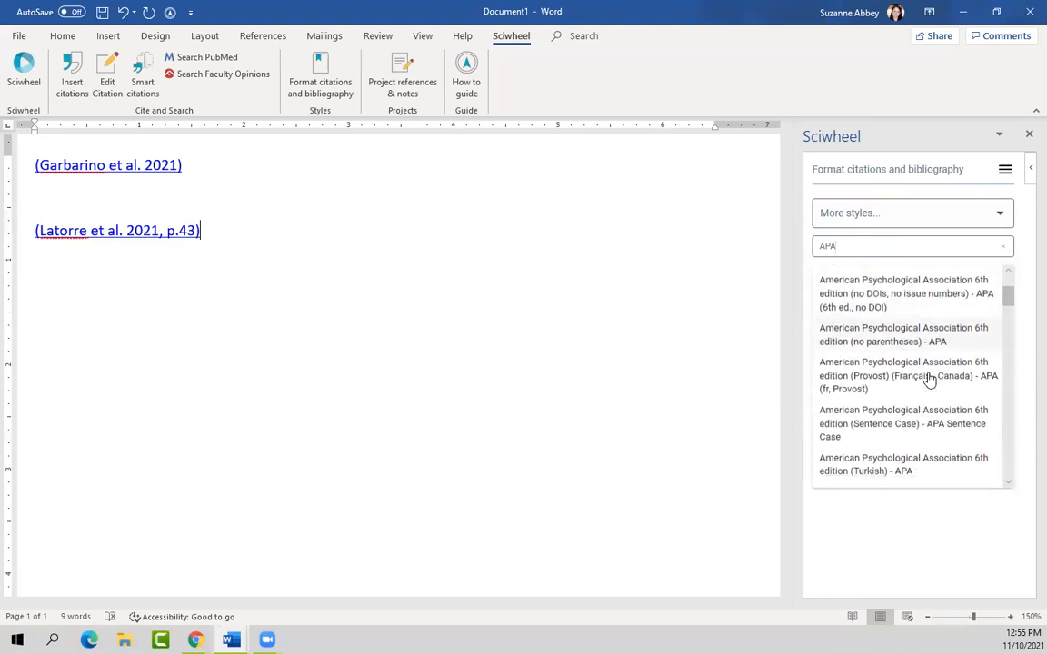
{"action": "scroll", "coordinate": [970, 467], "scroll_direction": "down", "scroll_amount": 5}
{"action": "scroll", "coordinate": [979, 459], "scroll_direction": "down", "scroll_amount": 7}
{"action": "scroll", "coordinate": [969, 454], "scroll_direction": "down", "scroll_amount": 8}
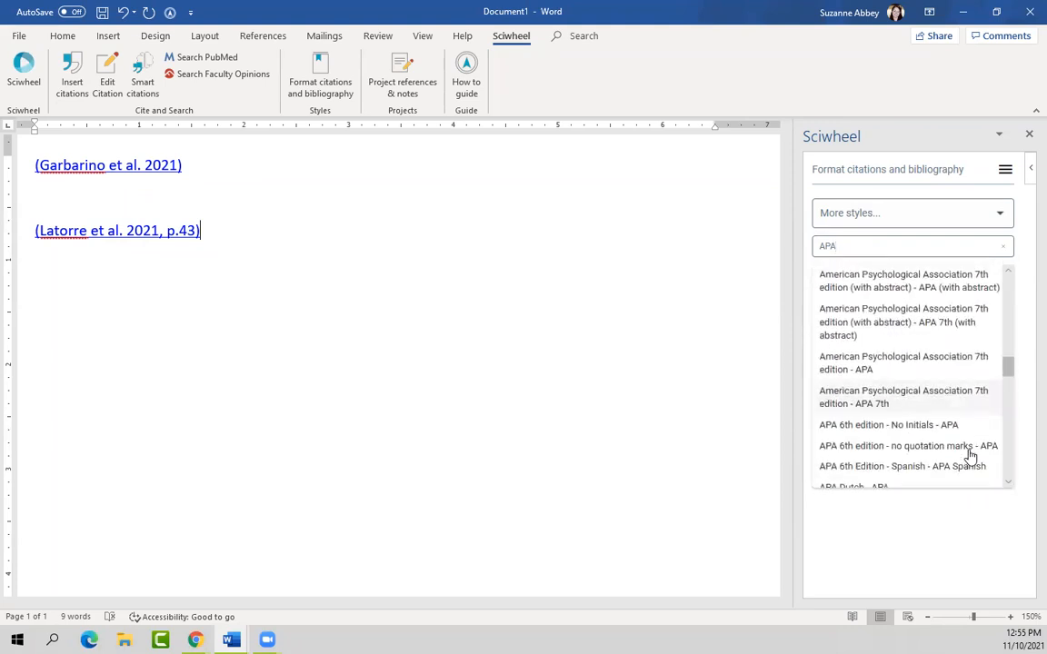
{"action": "left_click", "coordinate": [871, 405]}
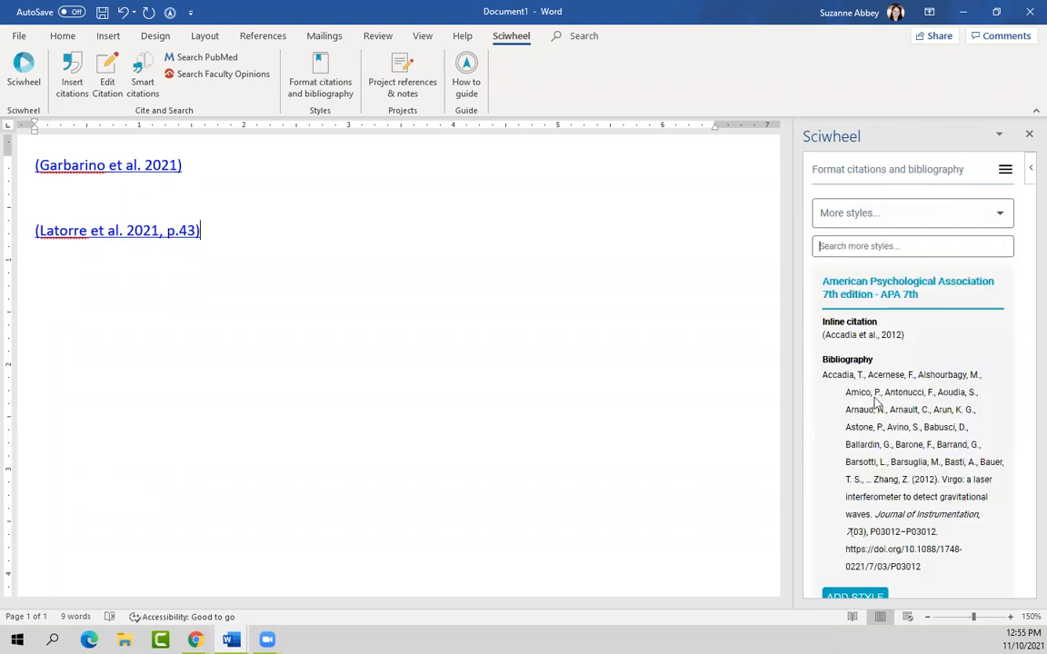
{"action": "scroll", "coordinate": [972, 461], "scroll_direction": "down", "scroll_amount": 1}
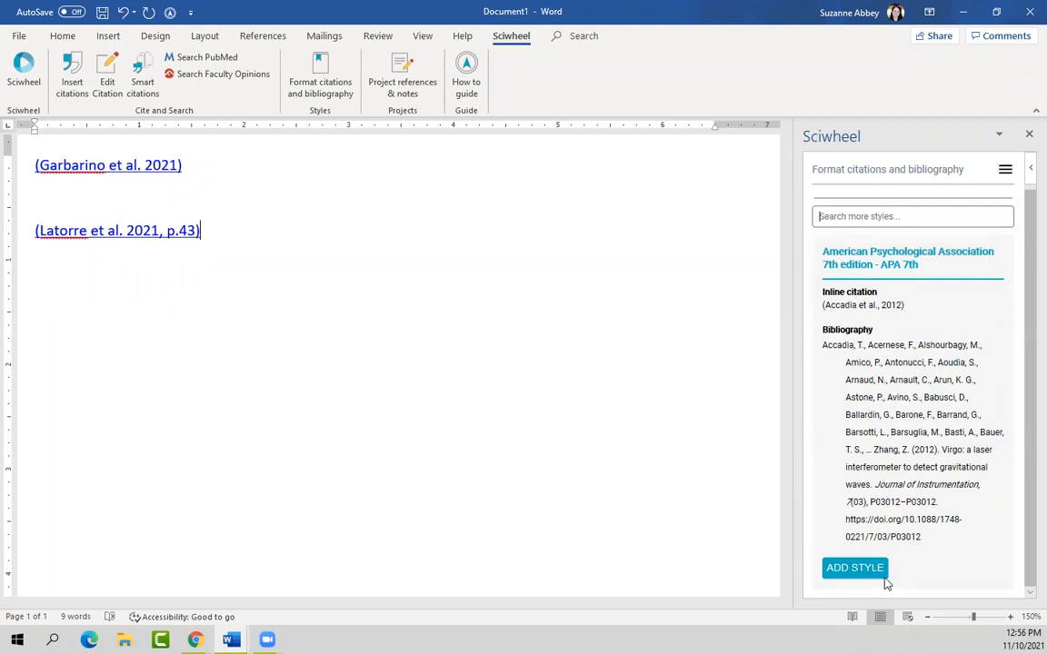
{"action": "left_click", "coordinate": [861, 569]}
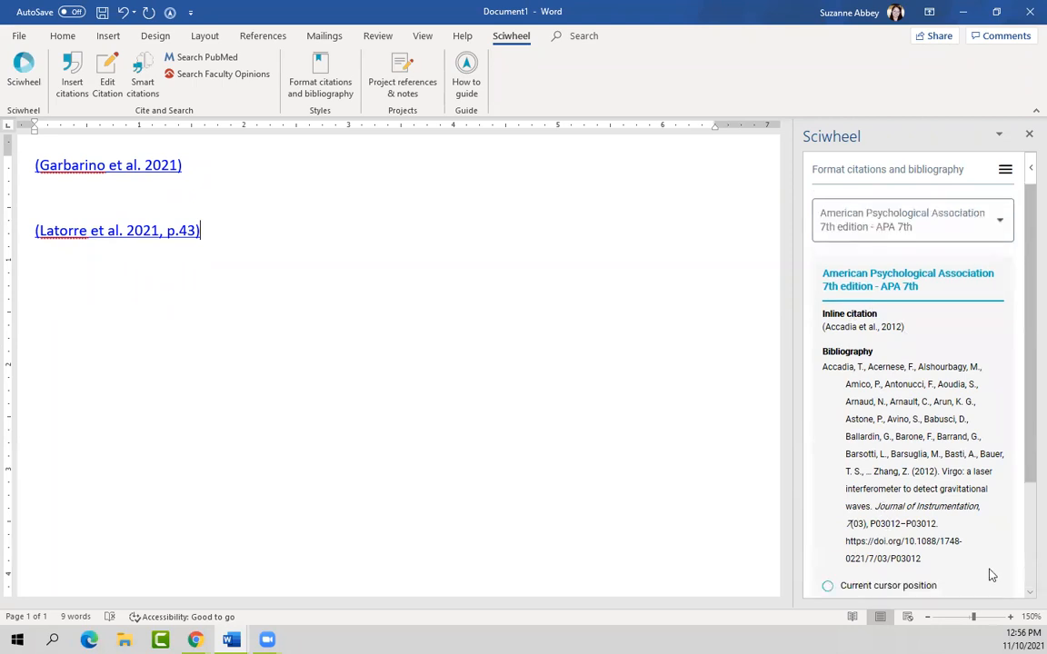
{"action": "scroll", "coordinate": [972, 339], "scroll_direction": "down", "scroll_amount": 2}
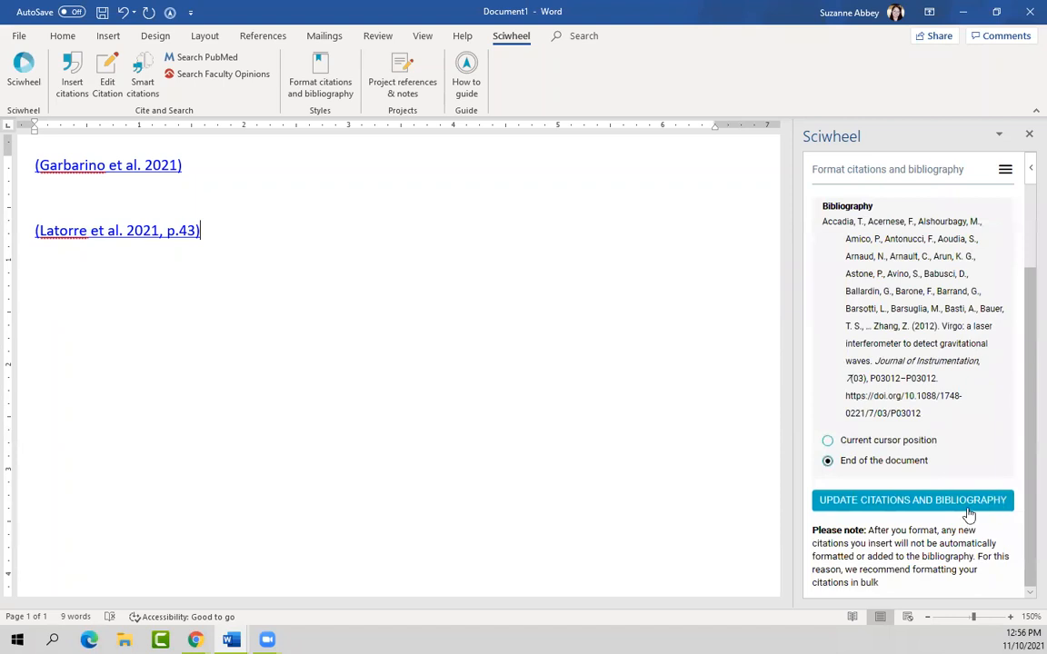
Step: Update the citations and bibliography so APA 7th formatting and the Garbarino and Latorre entries appear
{"action": "left_click", "coordinate": [923, 505]}
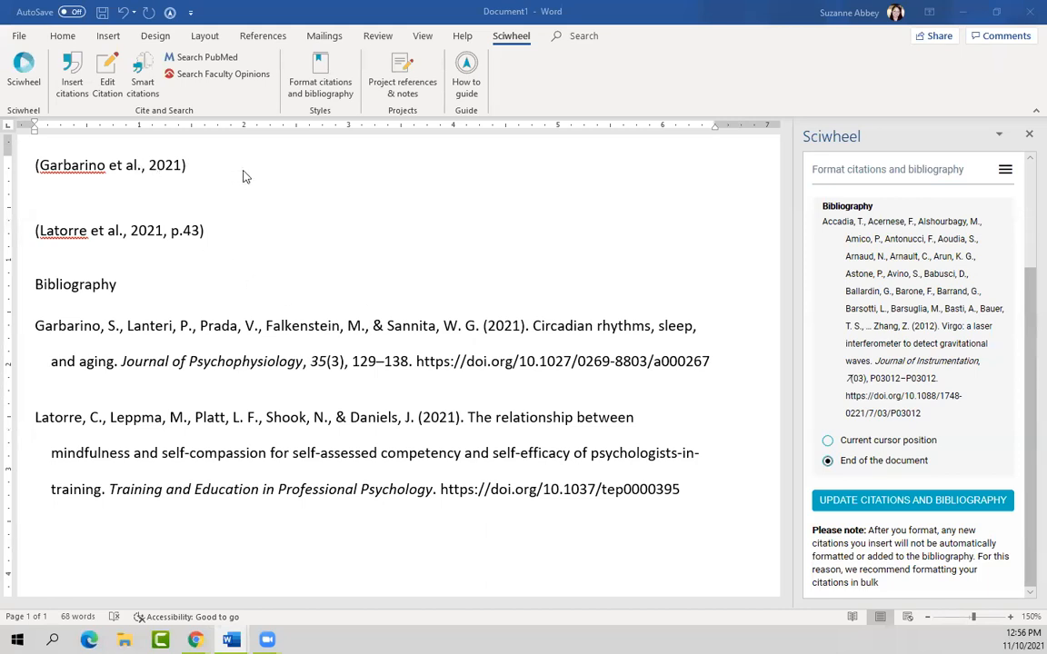
Step: Close the formatting pane and retitle the Bibliography heading as 'References'
{"action": "left_click", "coordinate": [1028, 137]}
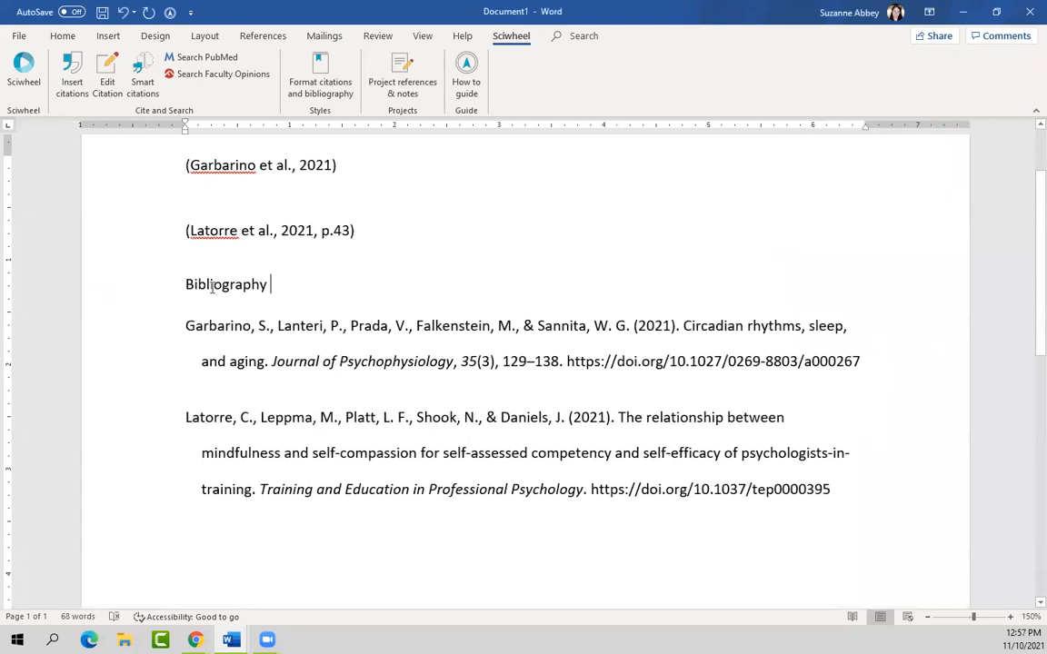
{"action": "left_click", "coordinate": [167, 294]}
{"action": "type", "text": "Refer"}
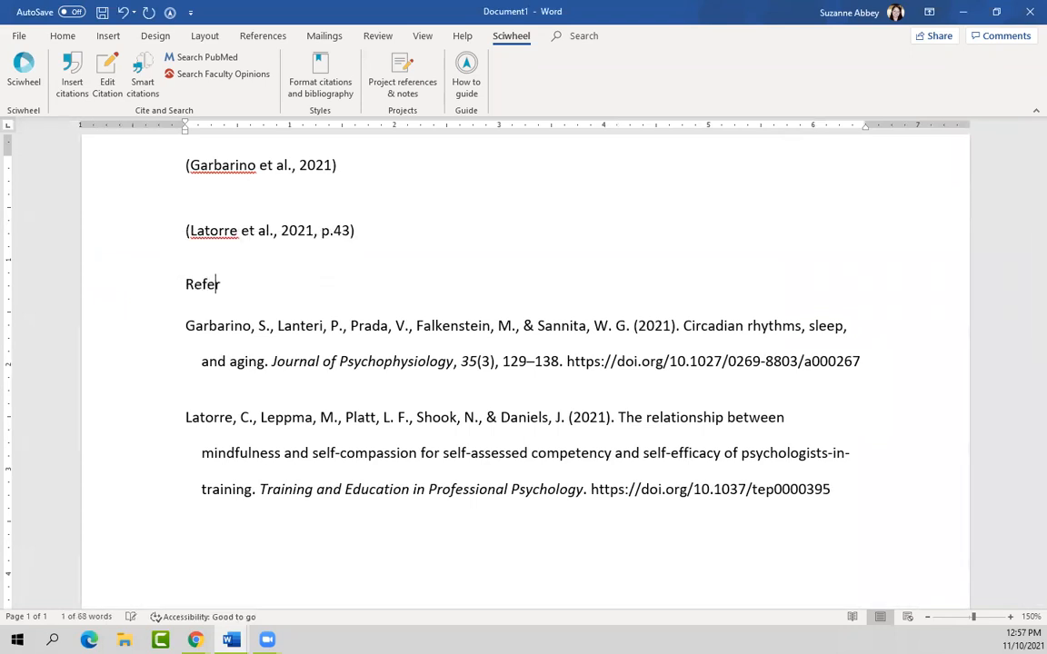
{"action": "type", "text": "ences"}
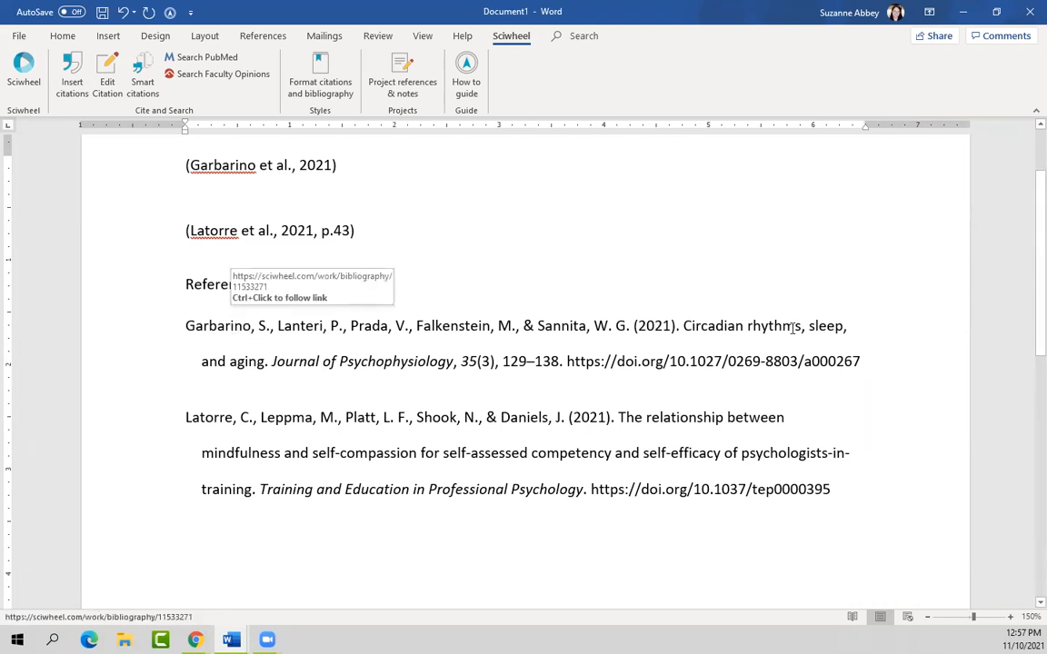
Step: Remove the hyperlink from the Garbarino reference entry and delete the comma after Prada
{"action": "left_click_drag", "start_coordinate": [867, 361], "coordinate": [93, 322]}
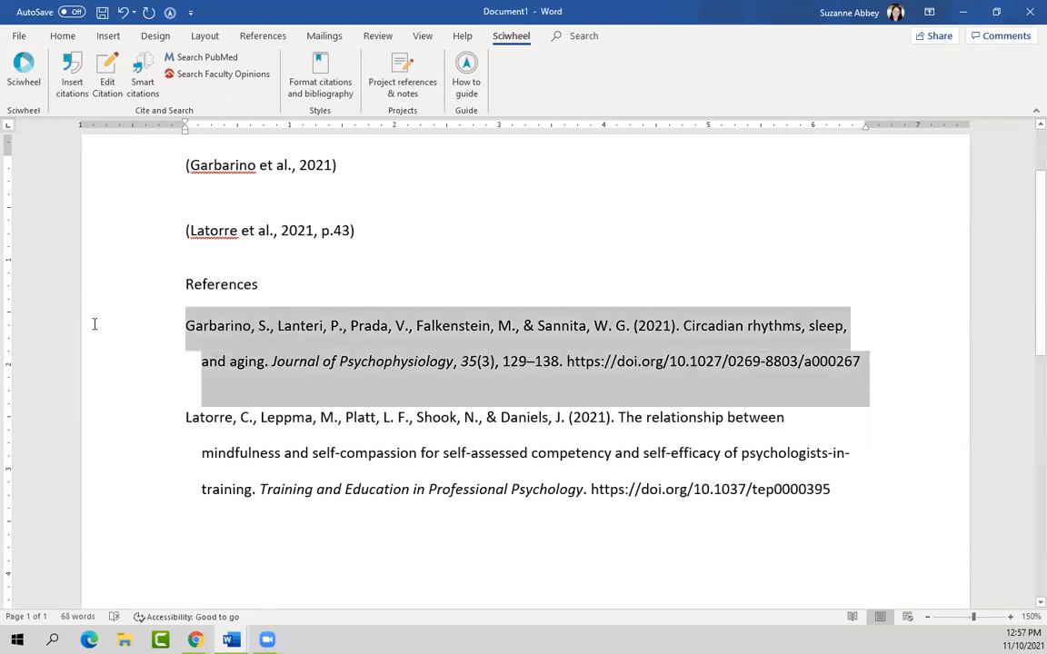
{"action": "right_click", "coordinate": [338, 344]}
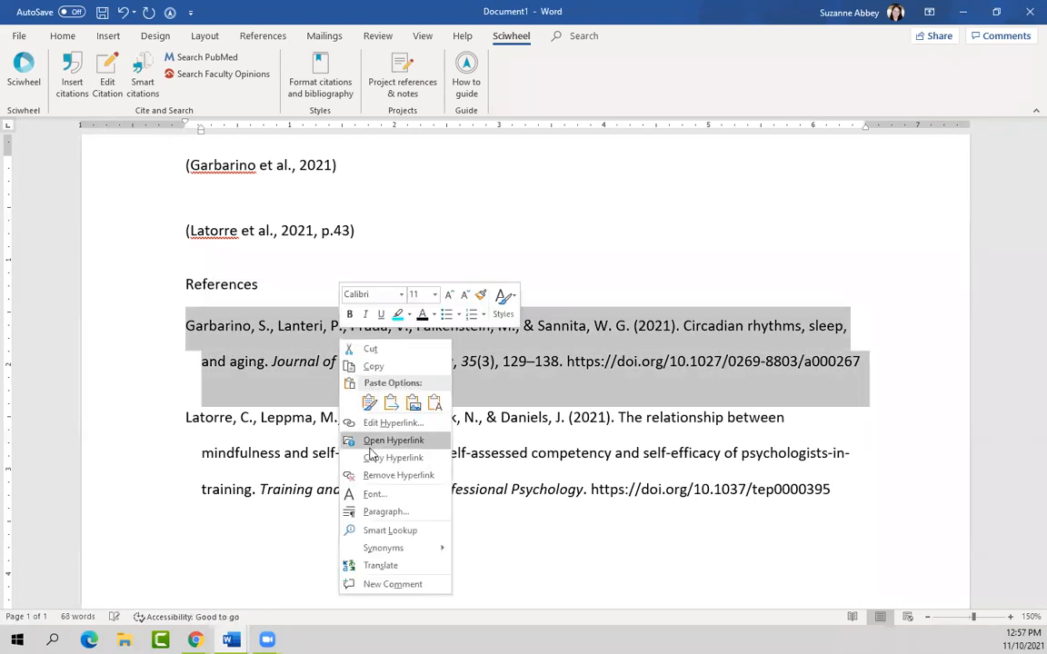
{"action": "left_click", "coordinate": [371, 410]}
{"action": "left_click", "coordinate": [862, 360]}
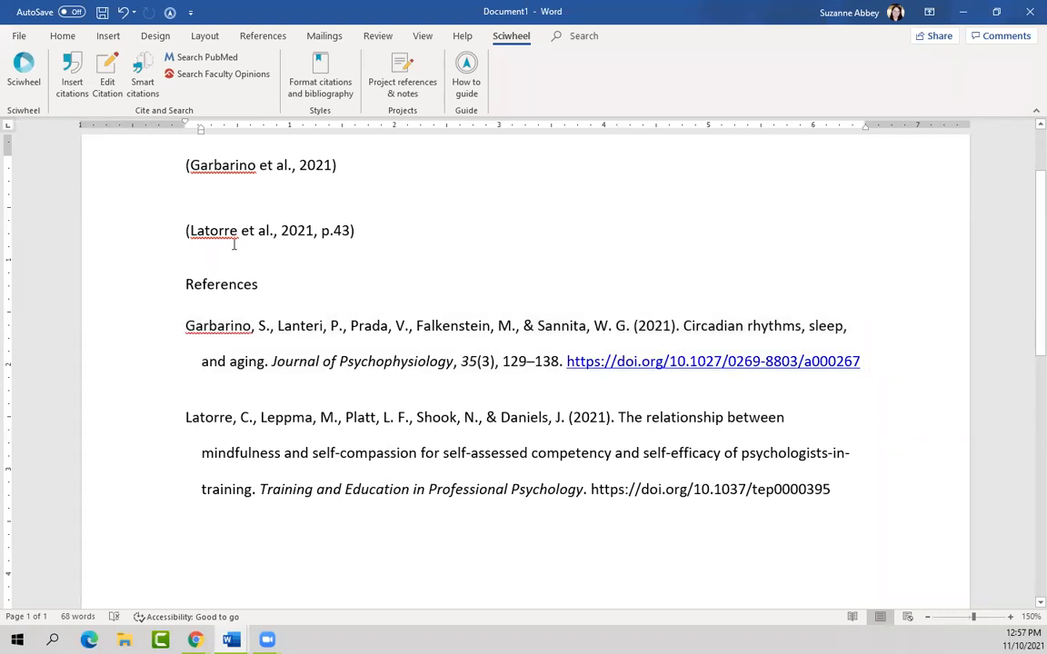
{"action": "left_click", "coordinate": [378, 327]}
{"action": "key", "text": "BackSpace"}
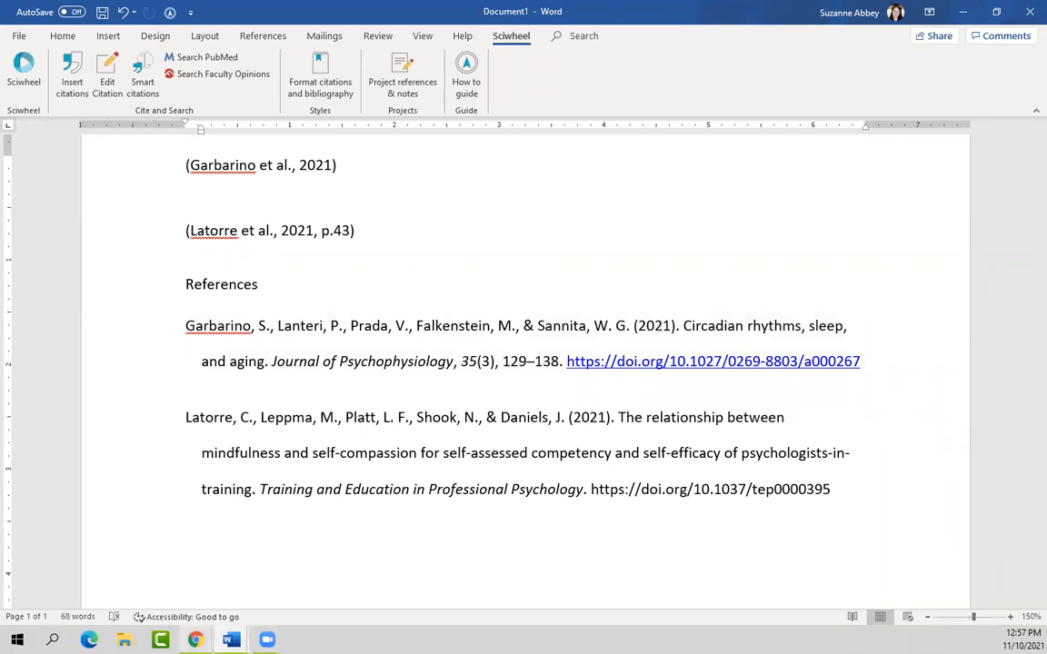
{"action": "mouse_move", "coordinate": [267, 639]}
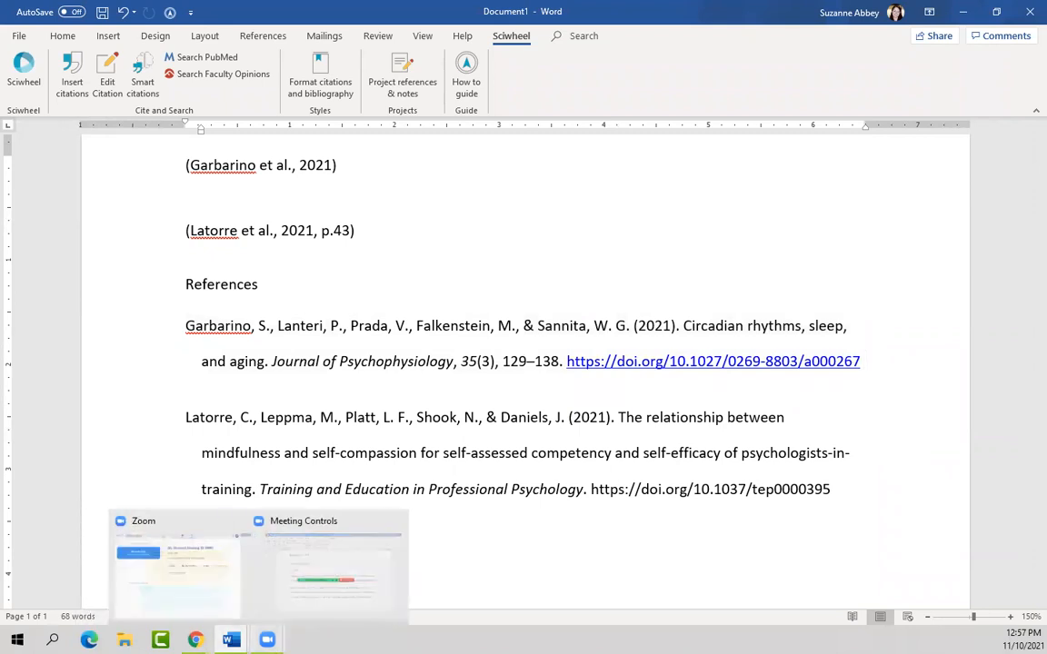
{"action": "left_click", "coordinate": [345, 532]}
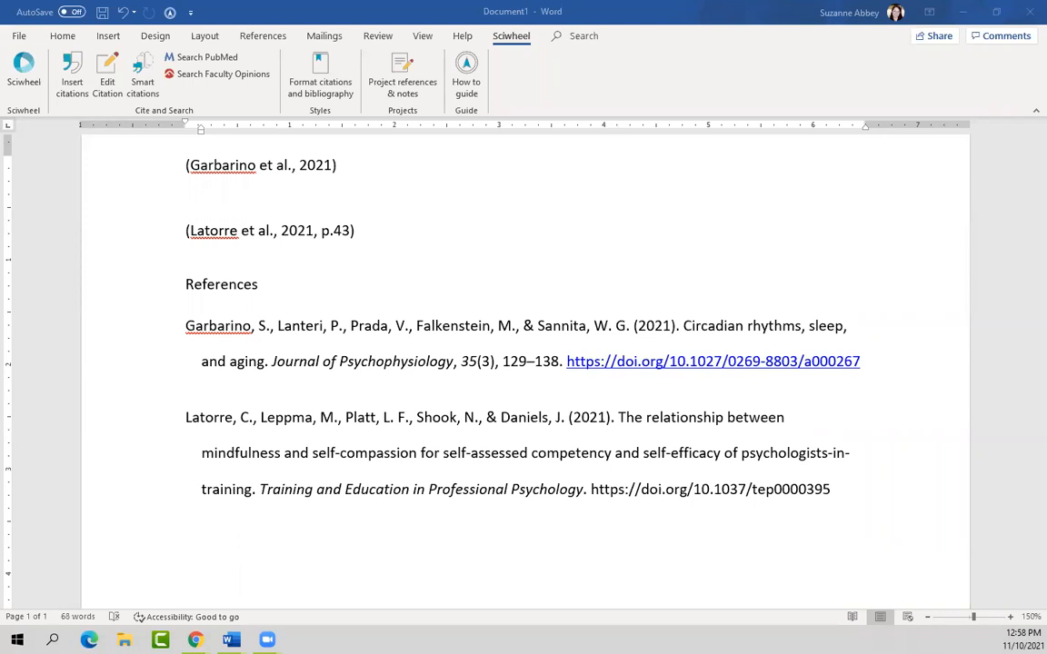
{"action": "scroll", "coordinate": [853, 538], "scroll_direction": "up", "scroll_amount": 2}
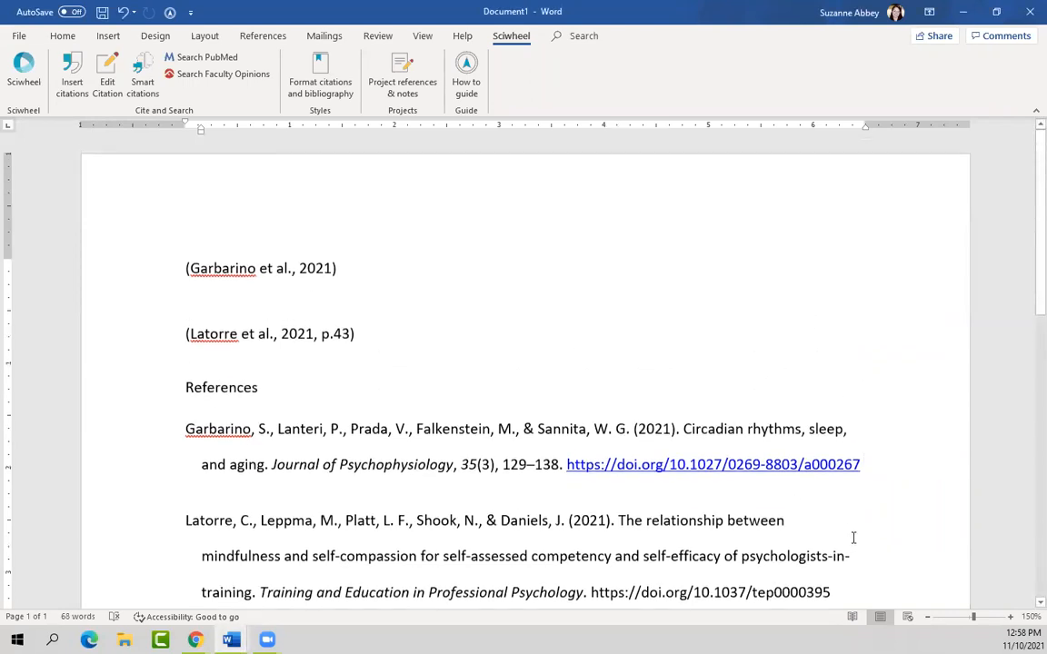
Step: Add blank lines above the first citation and insert the 'important for paragraph 2' project note there
{"action": "left_click", "coordinate": [406, 82]}
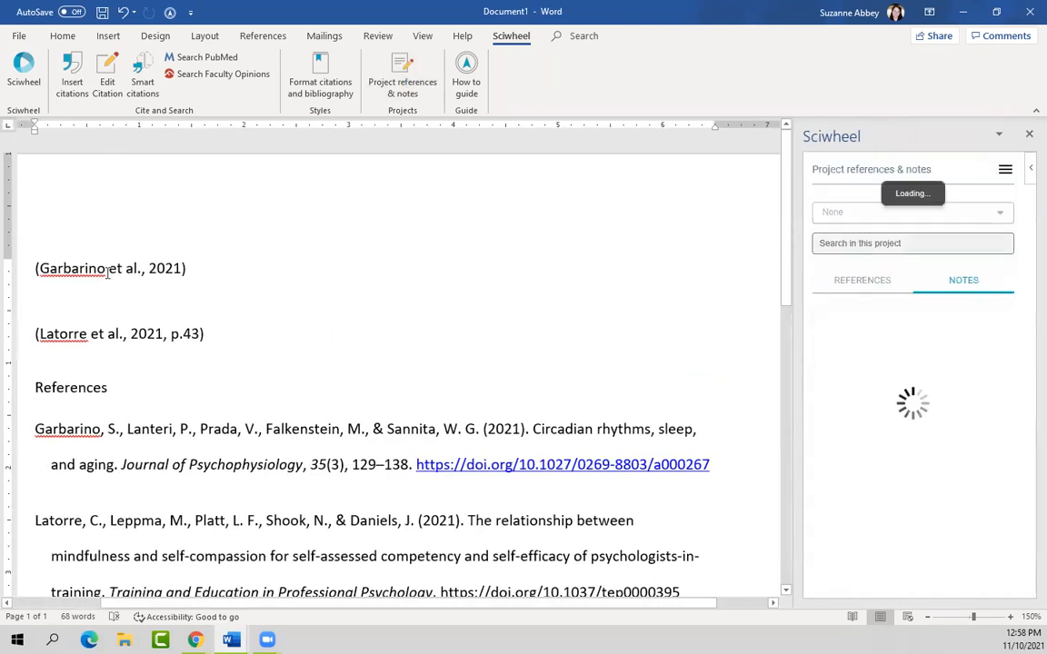
{"action": "left_click", "coordinate": [36, 271]}
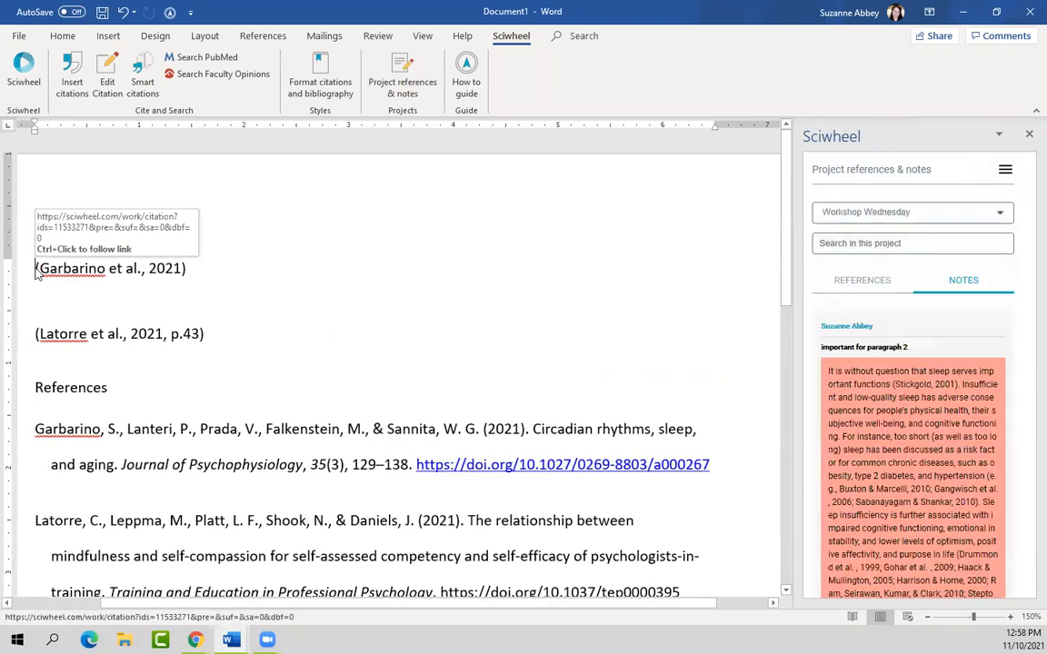
{"action": "key", "text": "Return"}
{"action": "key", "text": "Up"}
{"action": "key", "text": "Return"}
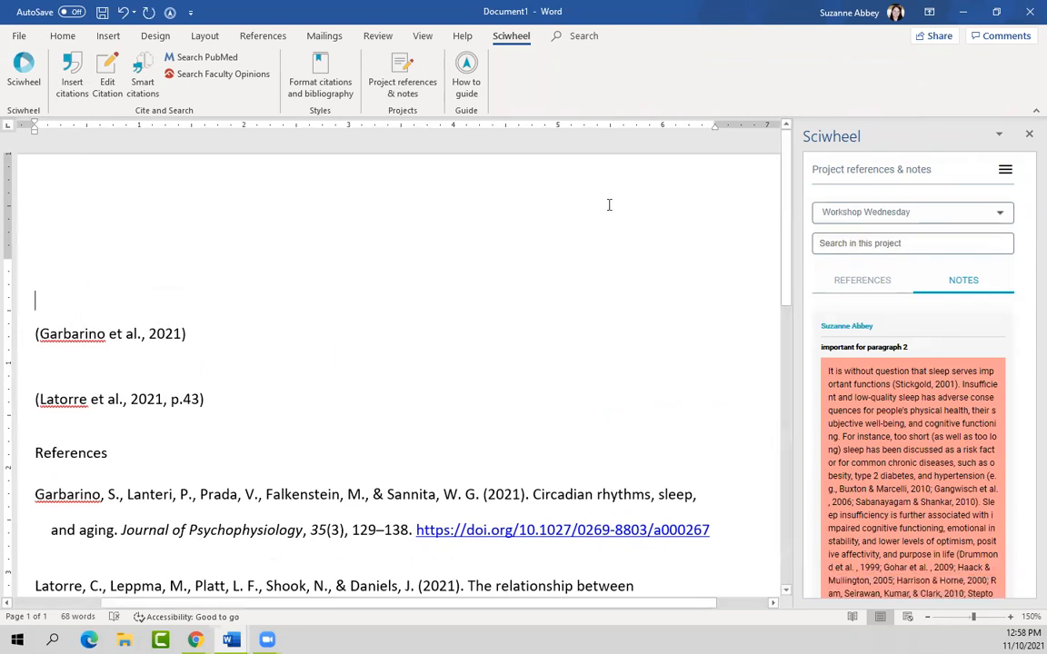
{"action": "scroll", "coordinate": [981, 301], "scroll_direction": "down", "scroll_amount": 3}
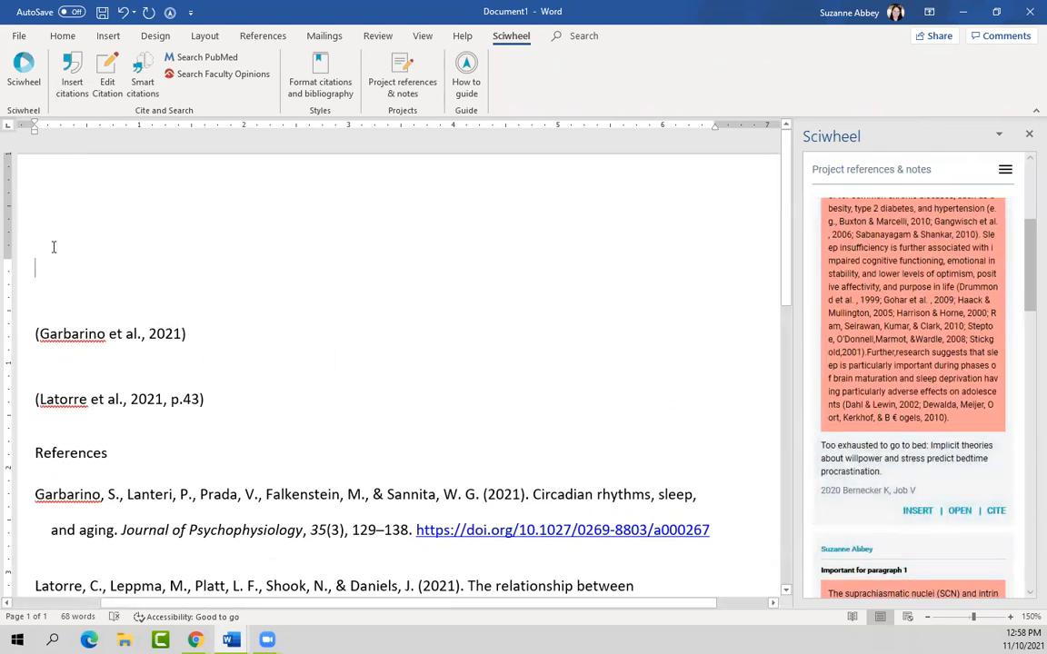
{"action": "left_click", "coordinate": [923, 514]}
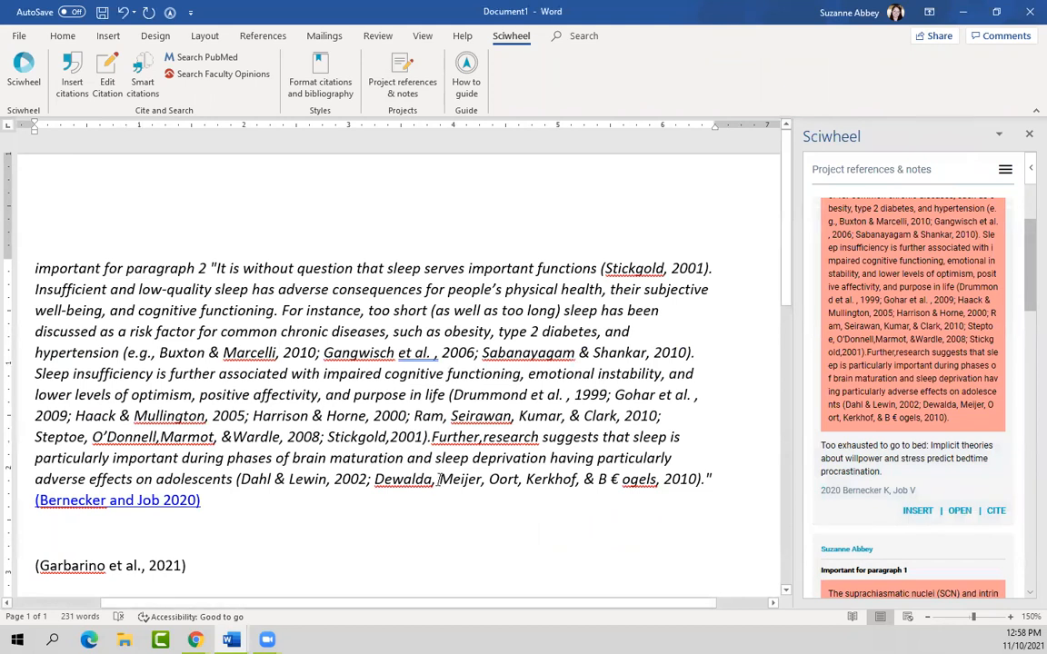
{"action": "scroll", "coordinate": [439, 483], "scroll_direction": "down", "scroll_amount": 1}
{"action": "scroll", "coordinate": [439, 482], "scroll_direction": "down", "scroll_amount": 1}
{"action": "scroll", "coordinate": [438, 482], "scroll_direction": "up", "scroll_amount": 1}
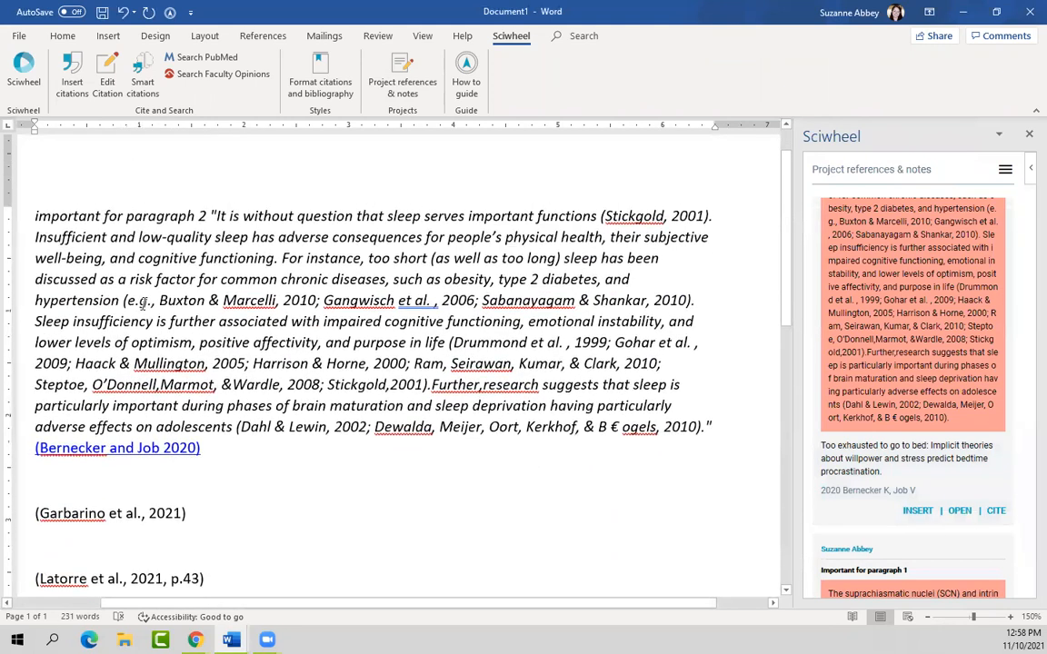
{"action": "left_click_drag", "start_coordinate": [33, 218], "coordinate": [211, 218]}
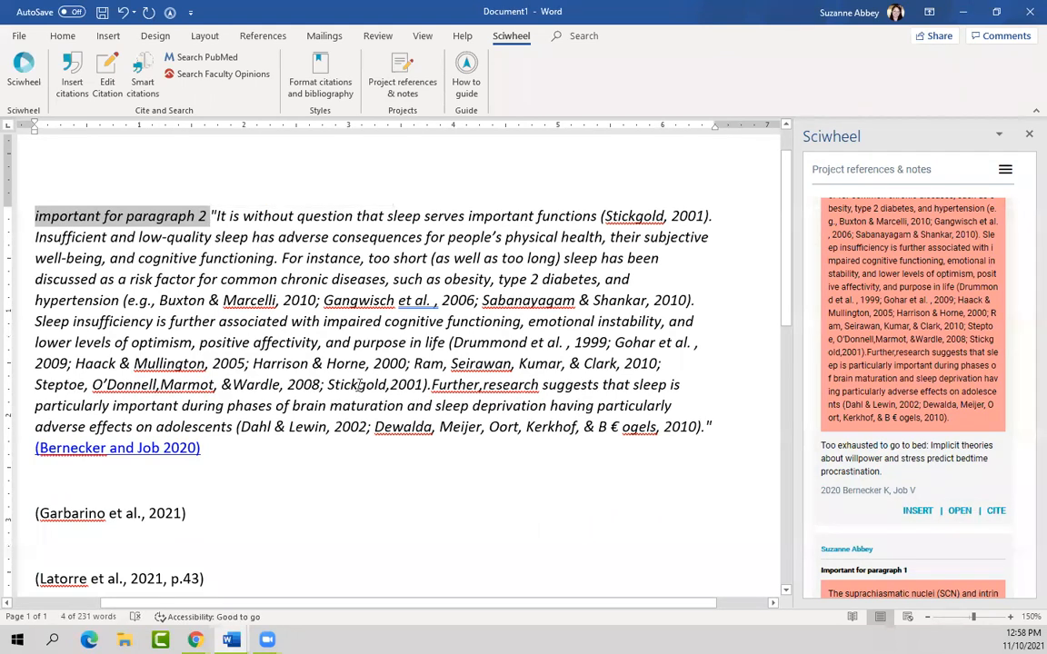
Step: Below the note, insert a combined citation of Bernecker and Job 2020 and Garbarino et al. 2021
{"action": "left_click", "coordinate": [36, 479]}
{"action": "key", "text": "Return"}
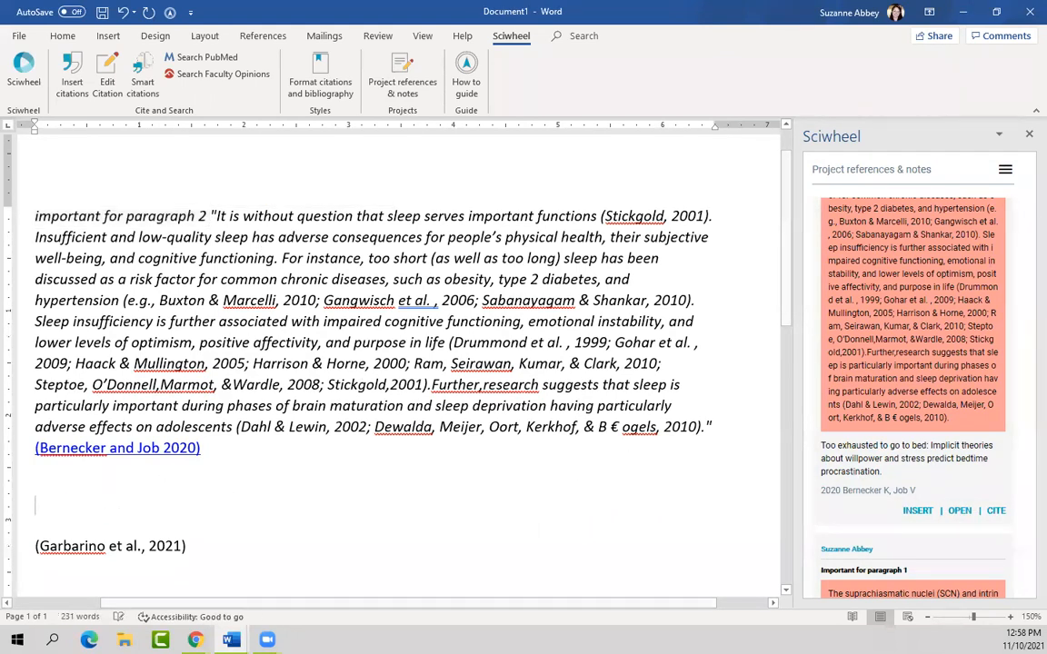
{"action": "left_click", "coordinate": [73, 492]}
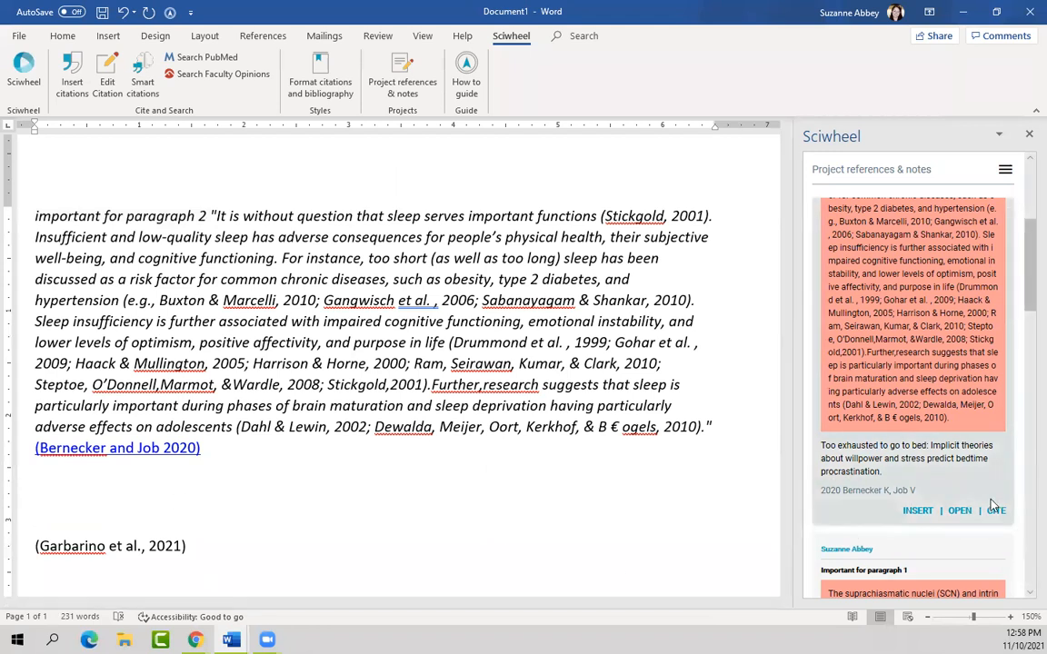
{"action": "scroll", "coordinate": [992, 505], "scroll_direction": "down", "scroll_amount": 1}
{"action": "scroll", "coordinate": [992, 505], "scroll_direction": "down", "scroll_amount": 1}
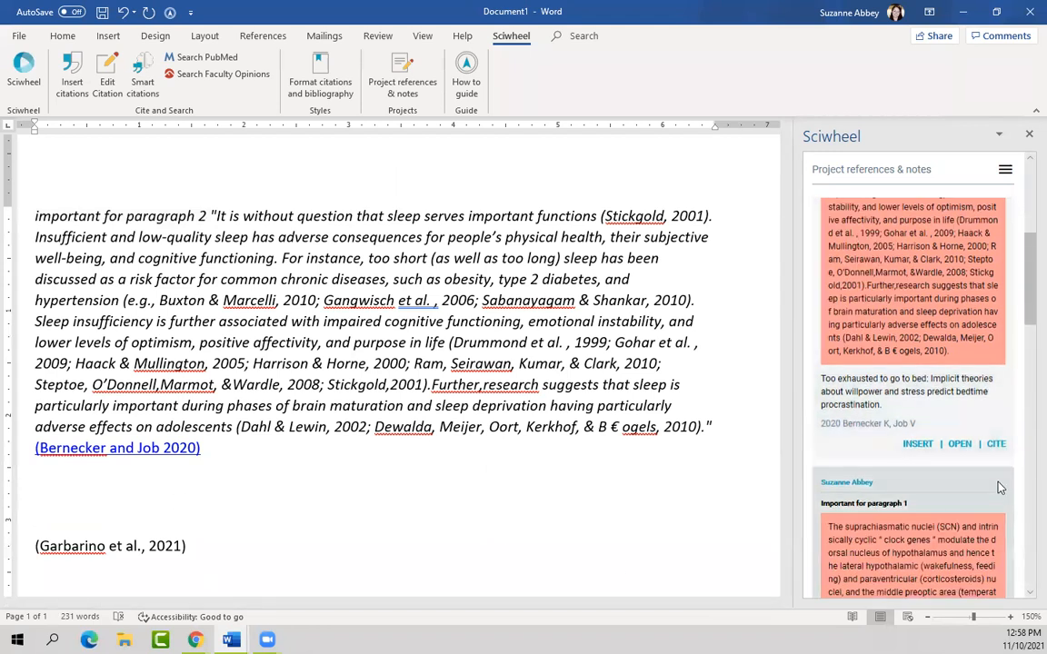
{"action": "scroll", "coordinate": [1000, 488], "scroll_direction": "down", "scroll_amount": 1}
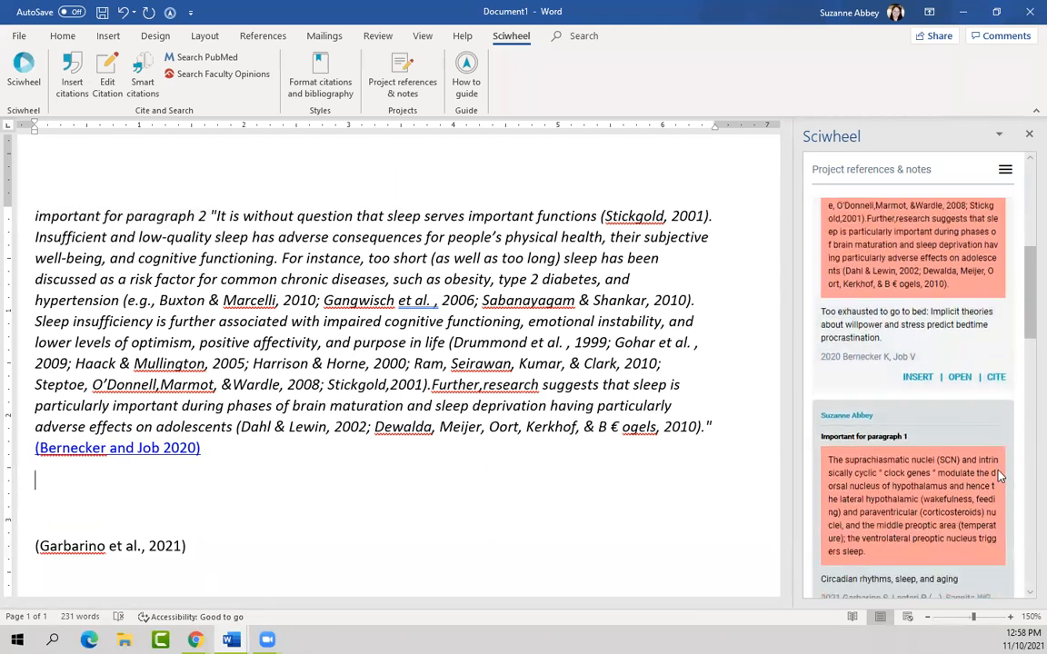
{"action": "left_click", "coordinate": [997, 377]}
{"action": "scroll", "coordinate": [945, 400], "scroll_direction": "down", "scroll_amount": 4}
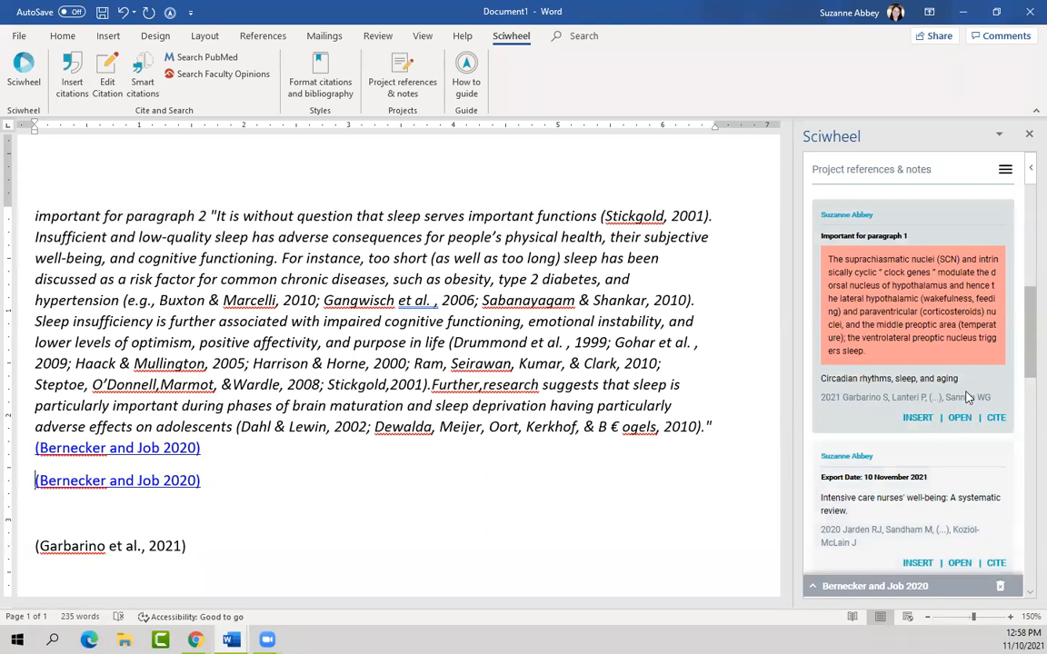
{"action": "left_click", "coordinate": [996, 419]}
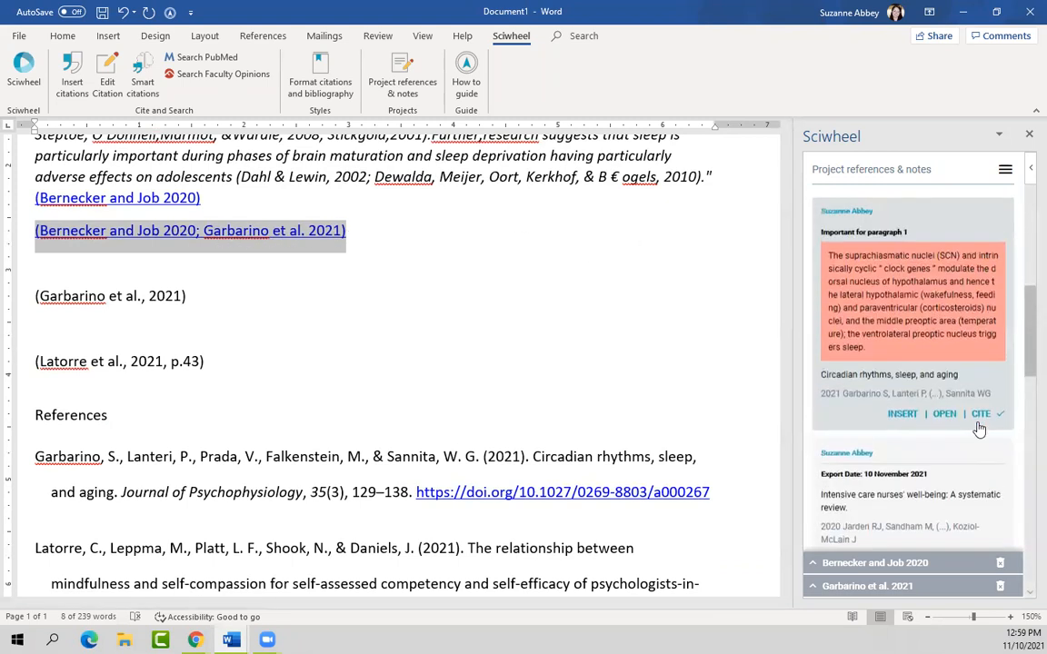
{"action": "scroll", "coordinate": [976, 425], "scroll_direction": "up", "scroll_amount": 4}
{"action": "scroll", "coordinate": [980, 427], "scroll_direction": "up", "scroll_amount": 3}
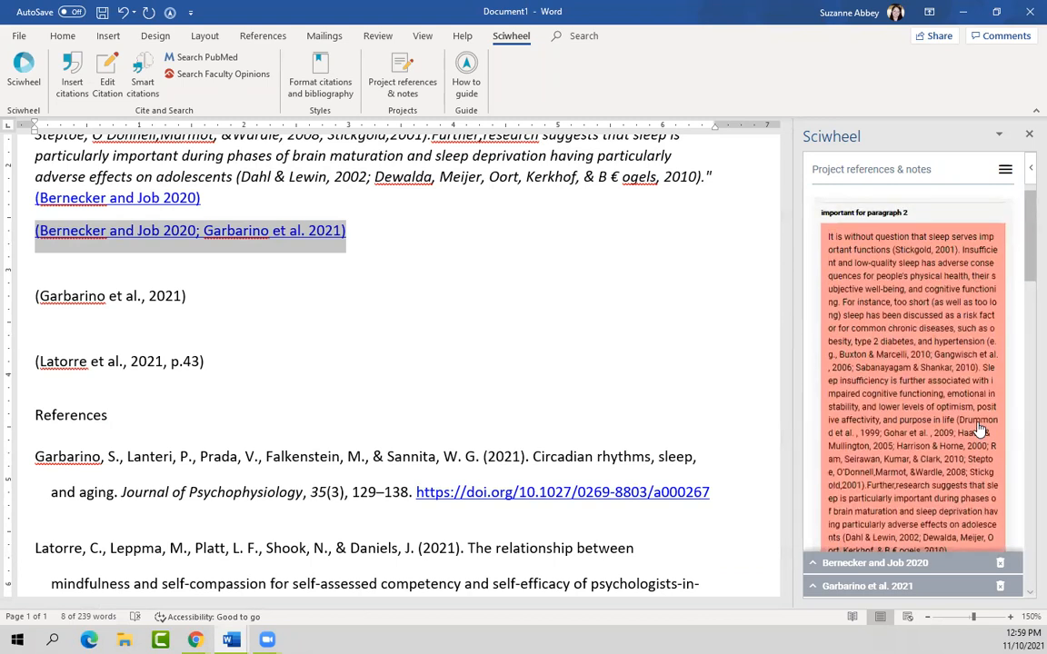